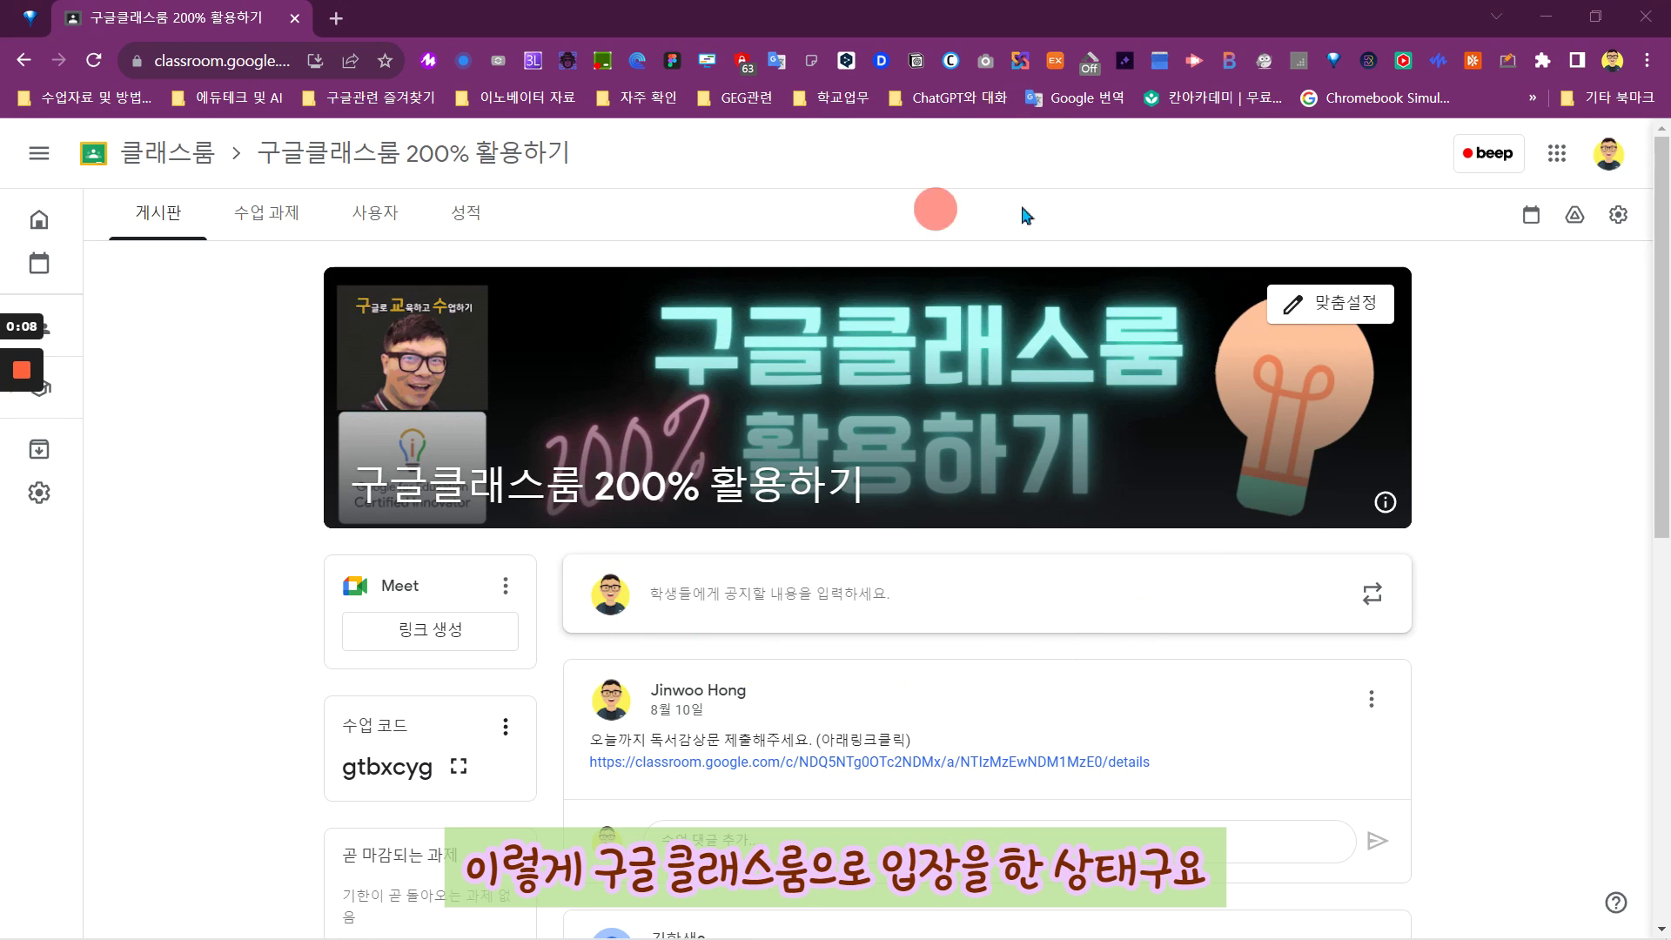
# - Review the list of teachers and students enrolled in the 구글클래스룸 200% 활용하기 class
pyautogui.click(1613, 165)
pyautogui.click(1370, 165)
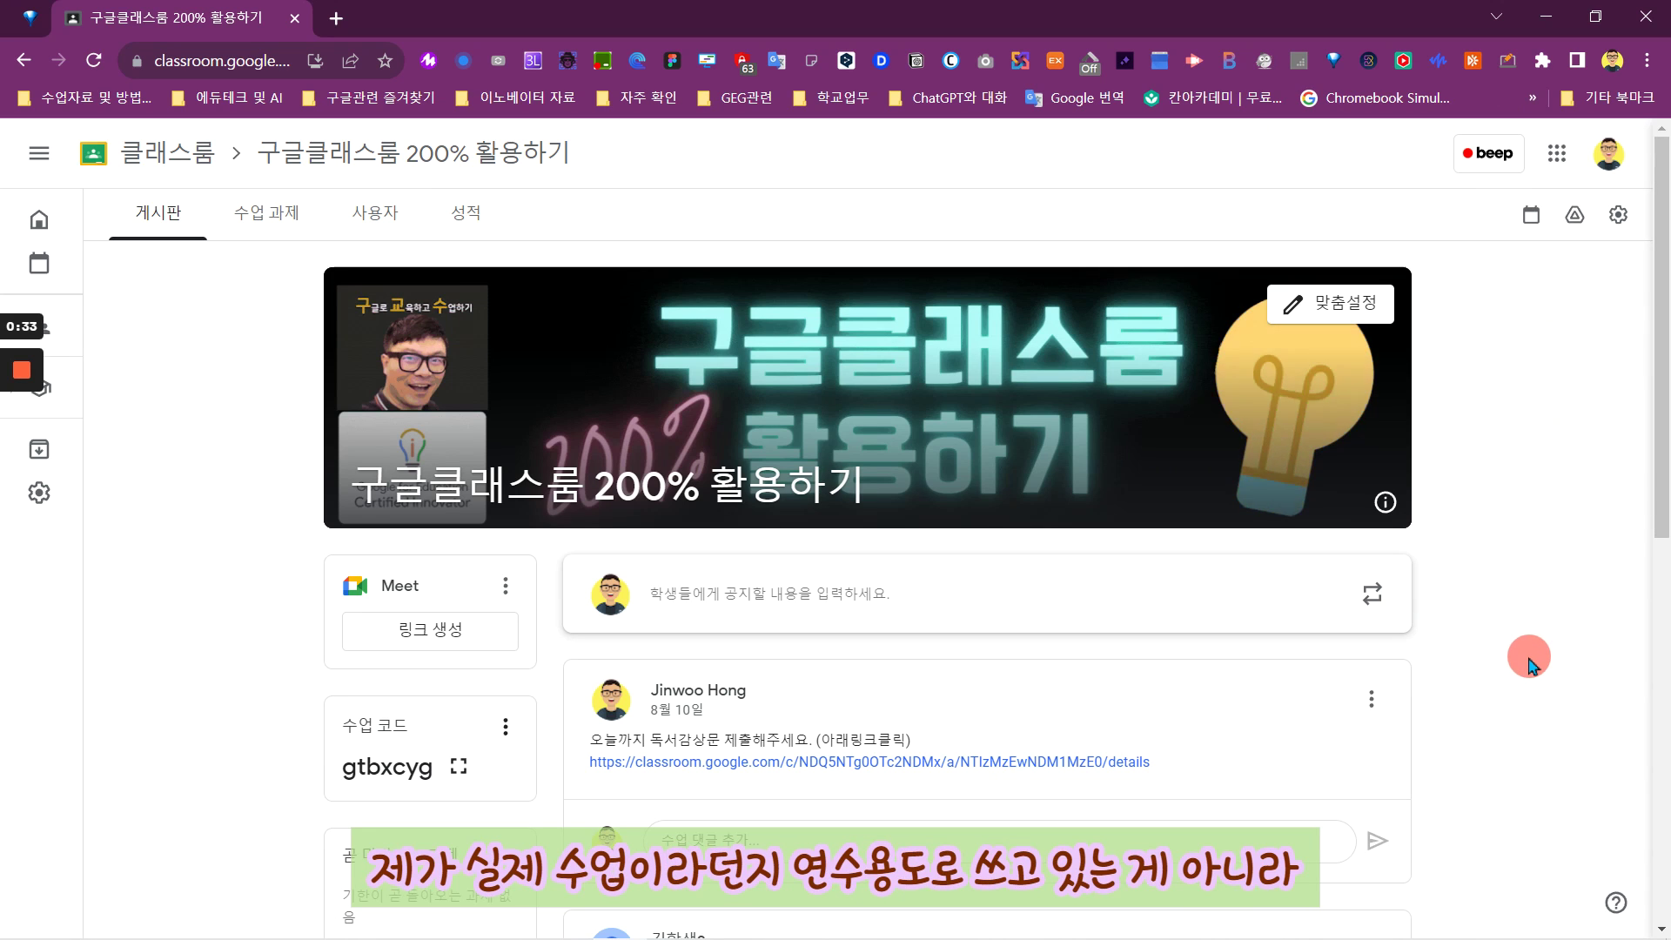
pyautogui.click(371, 220)
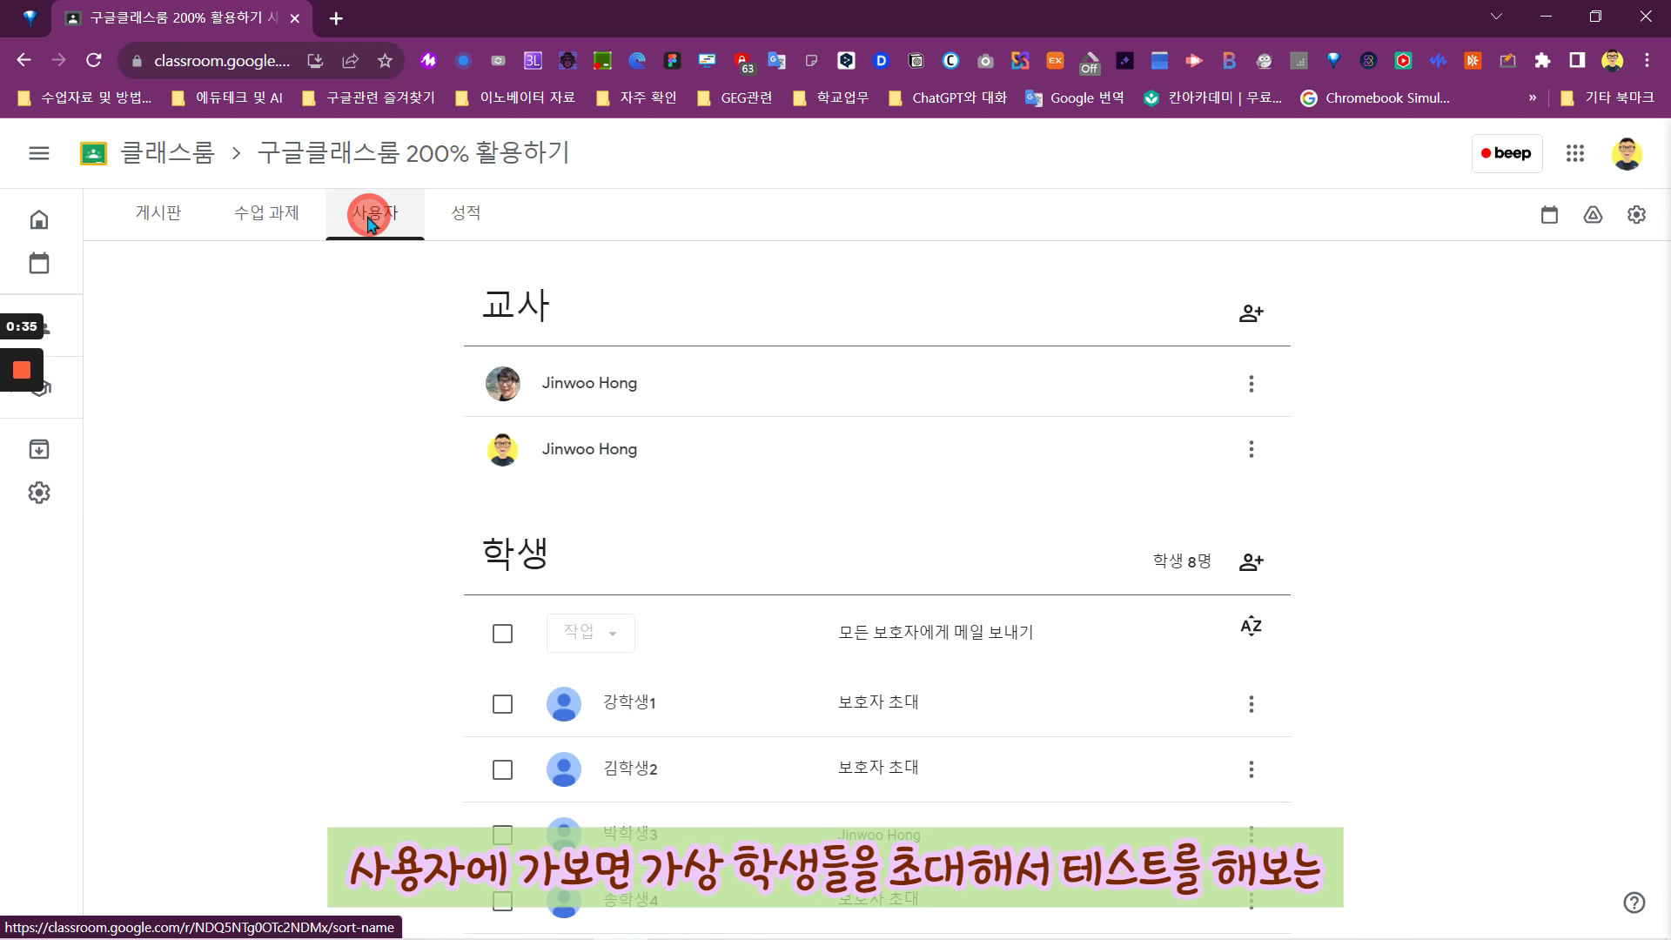
pyautogui.scroll(-3, 457, 557)
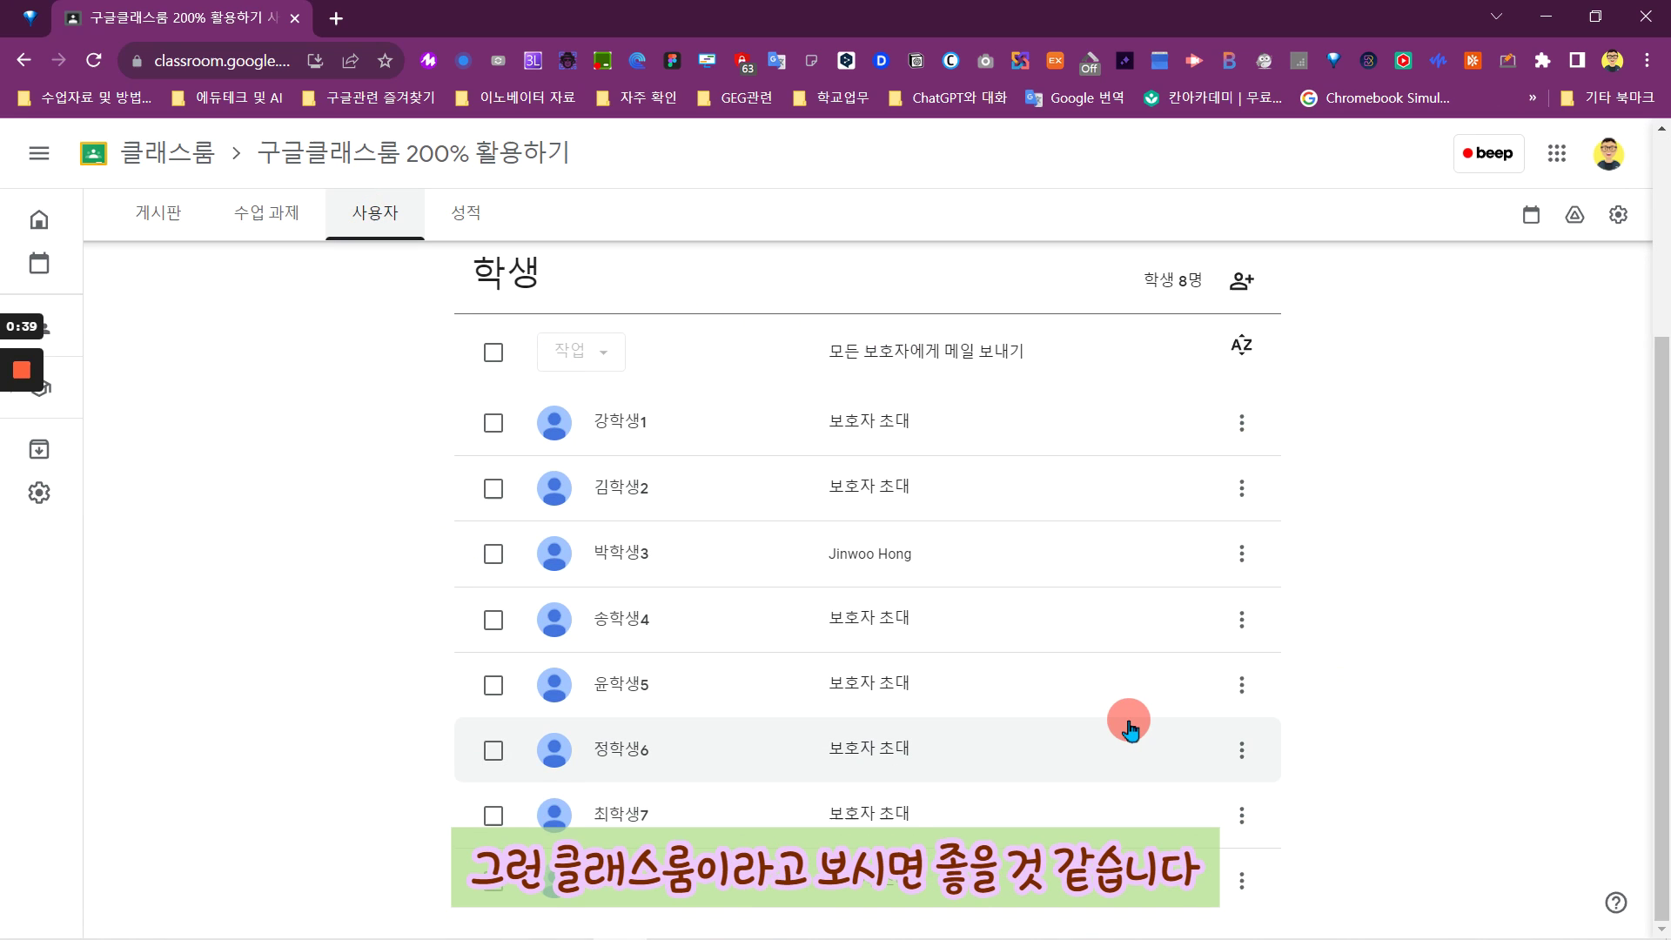
pyautogui.scroll(3, 1130, 725)
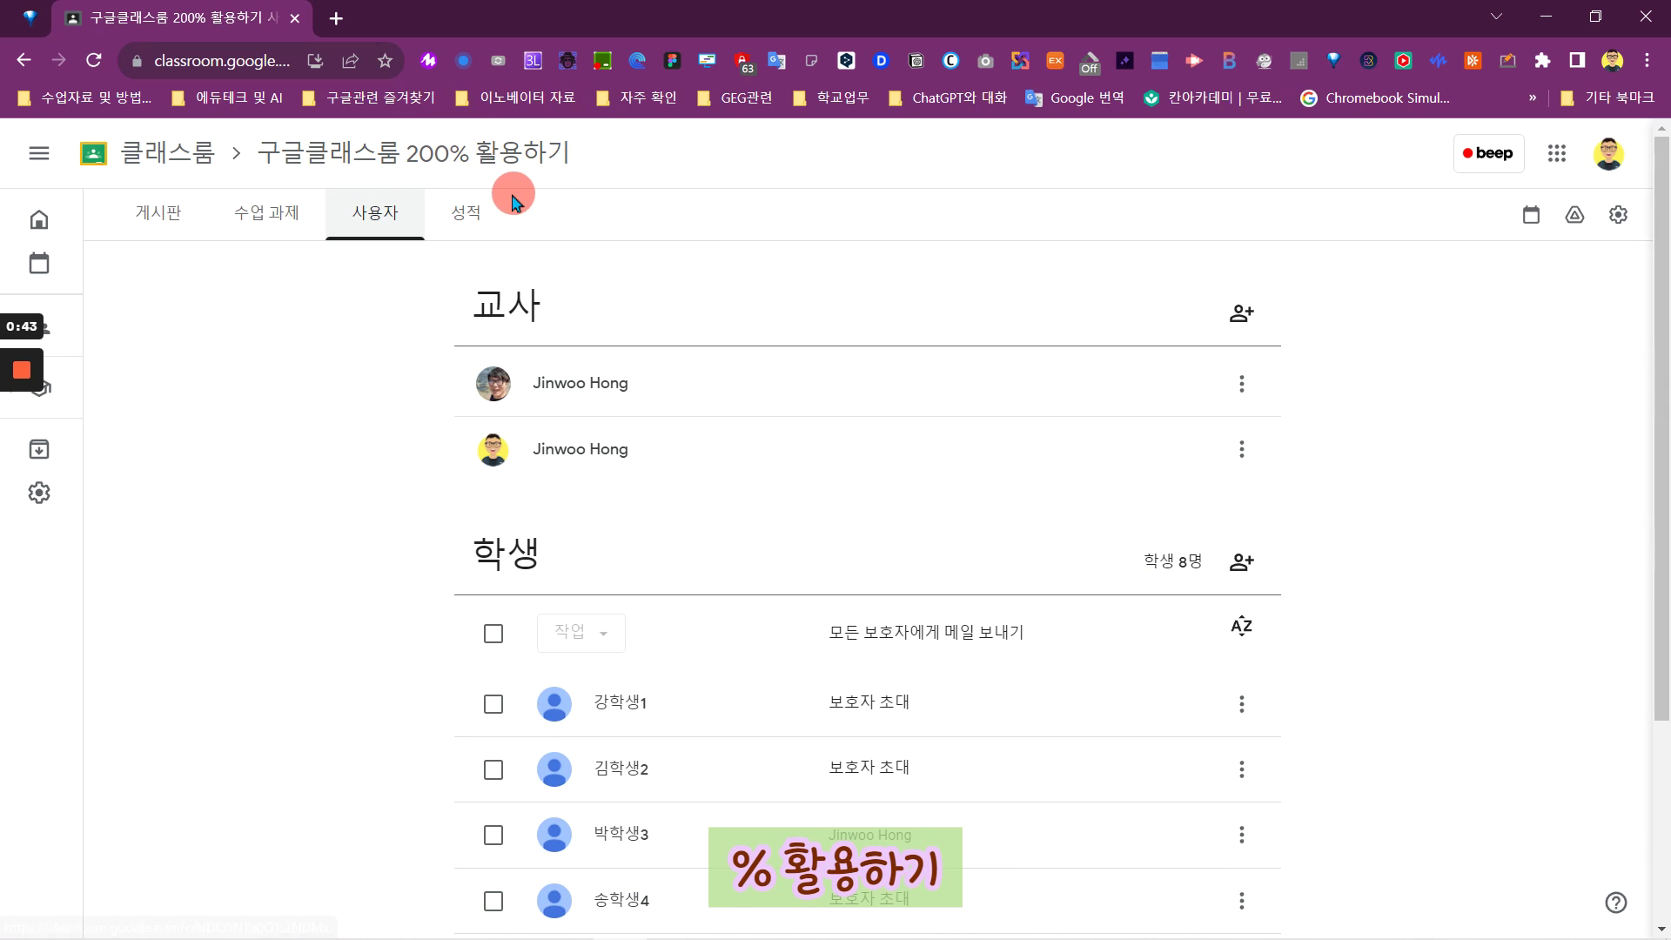
# - Start a new assignment in the class's classwork and title it "테스트 과제"
pyautogui.click(271, 225)
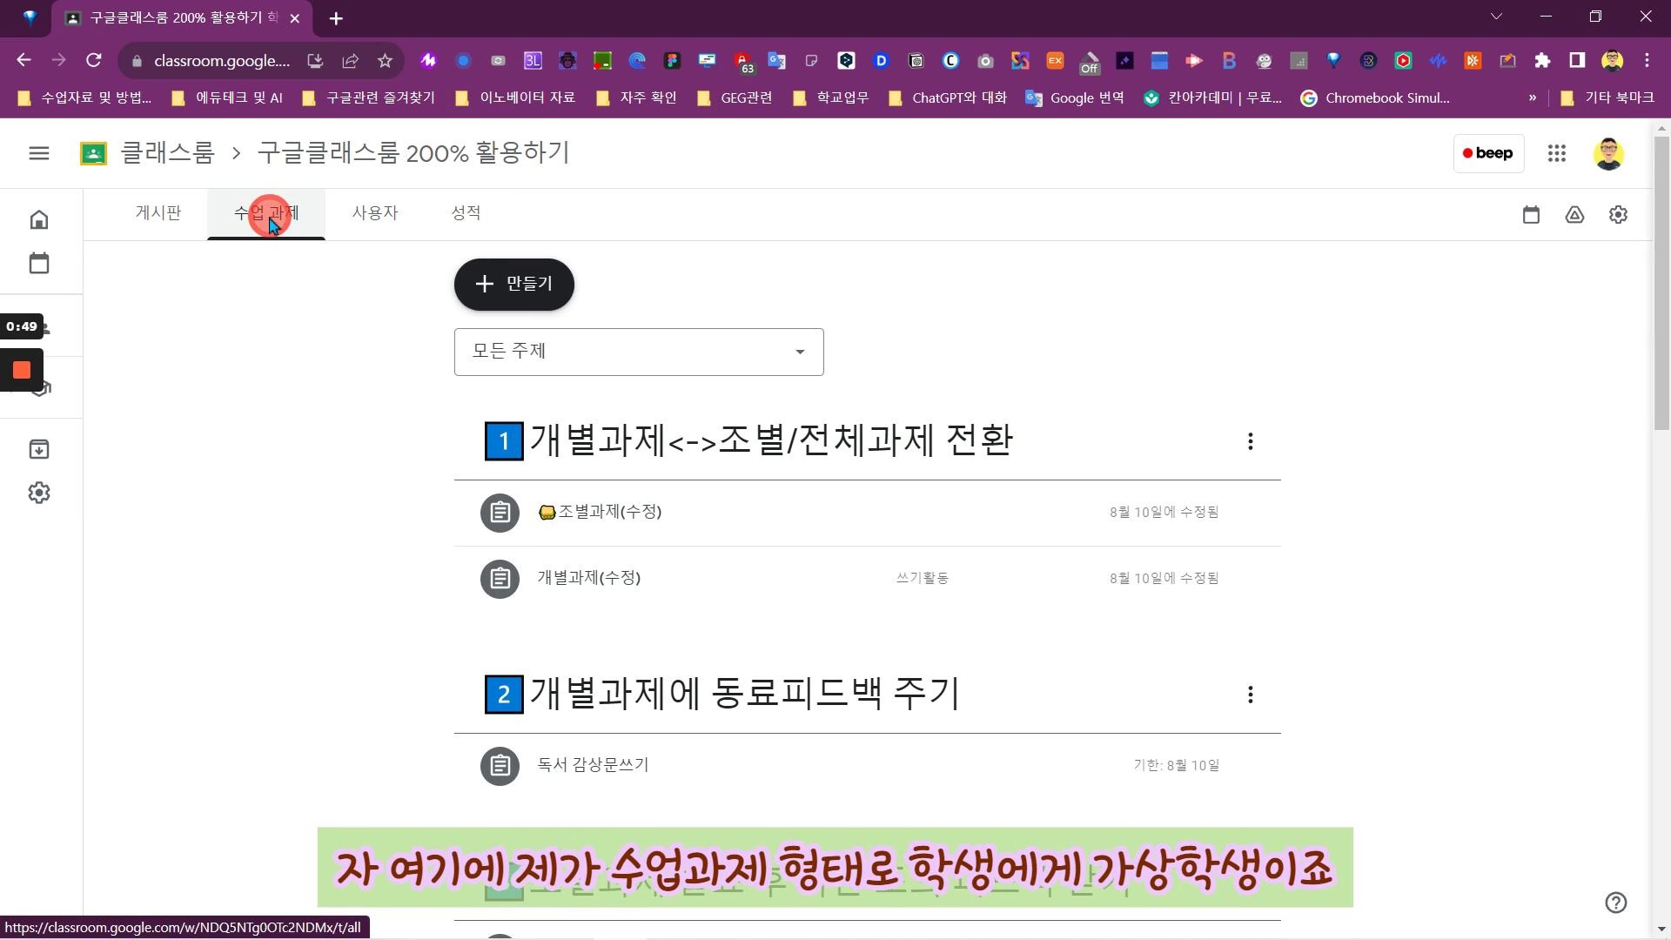
pyautogui.click(545, 280)
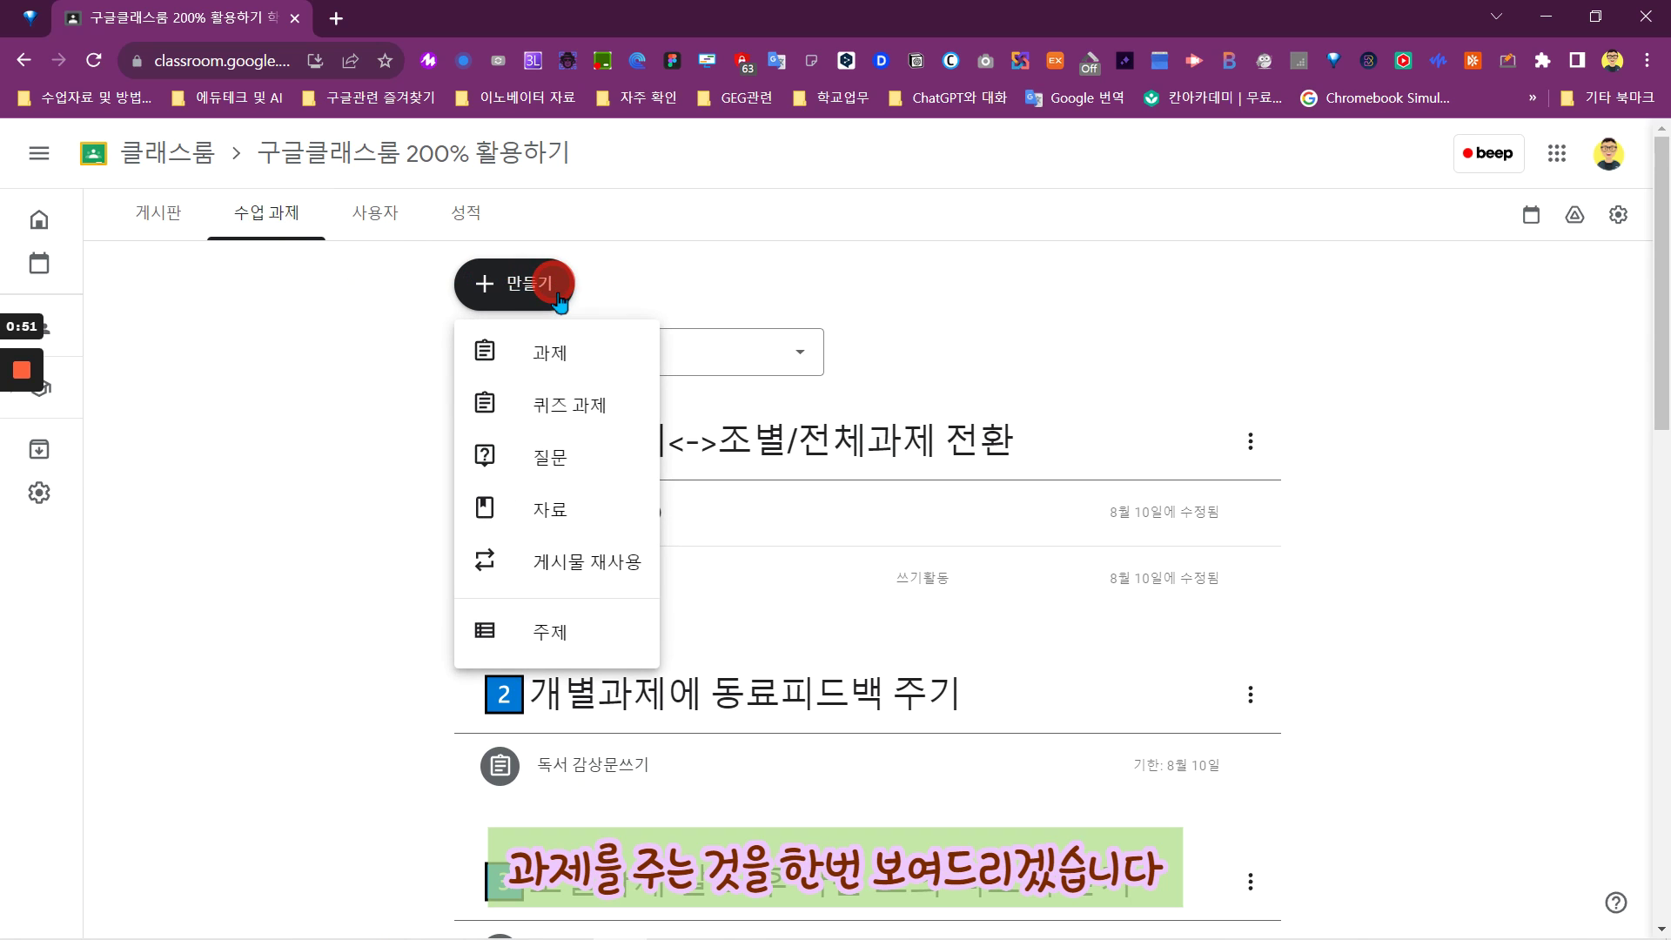
pyautogui.click(548, 354)
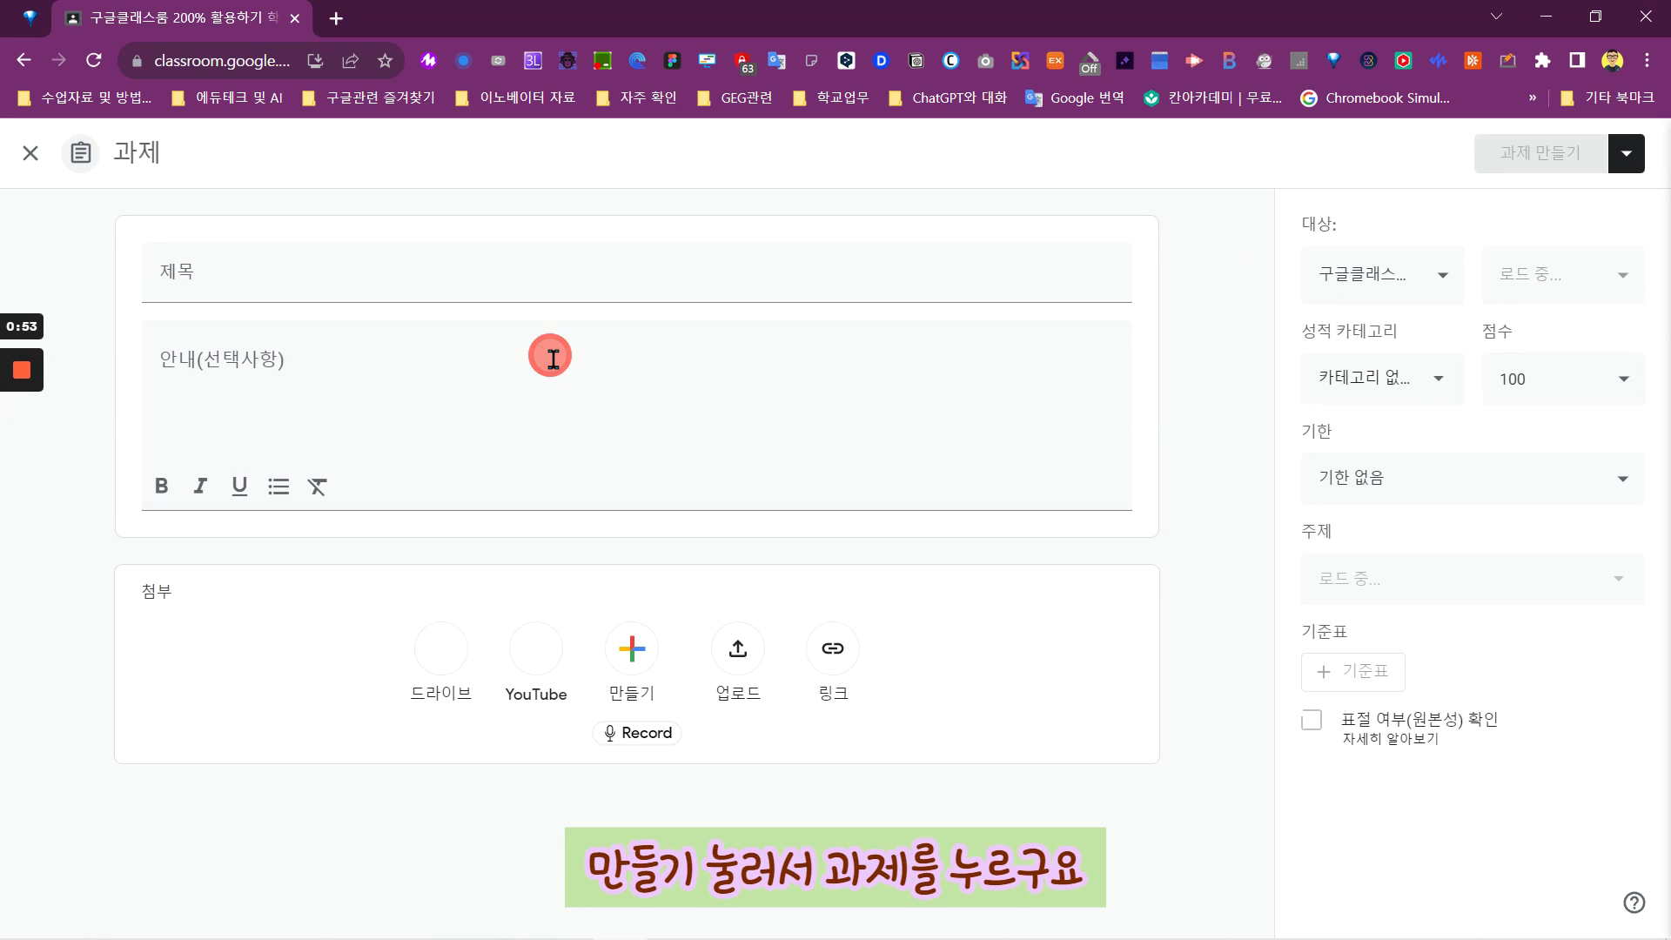
pyautogui.write('트 과제')
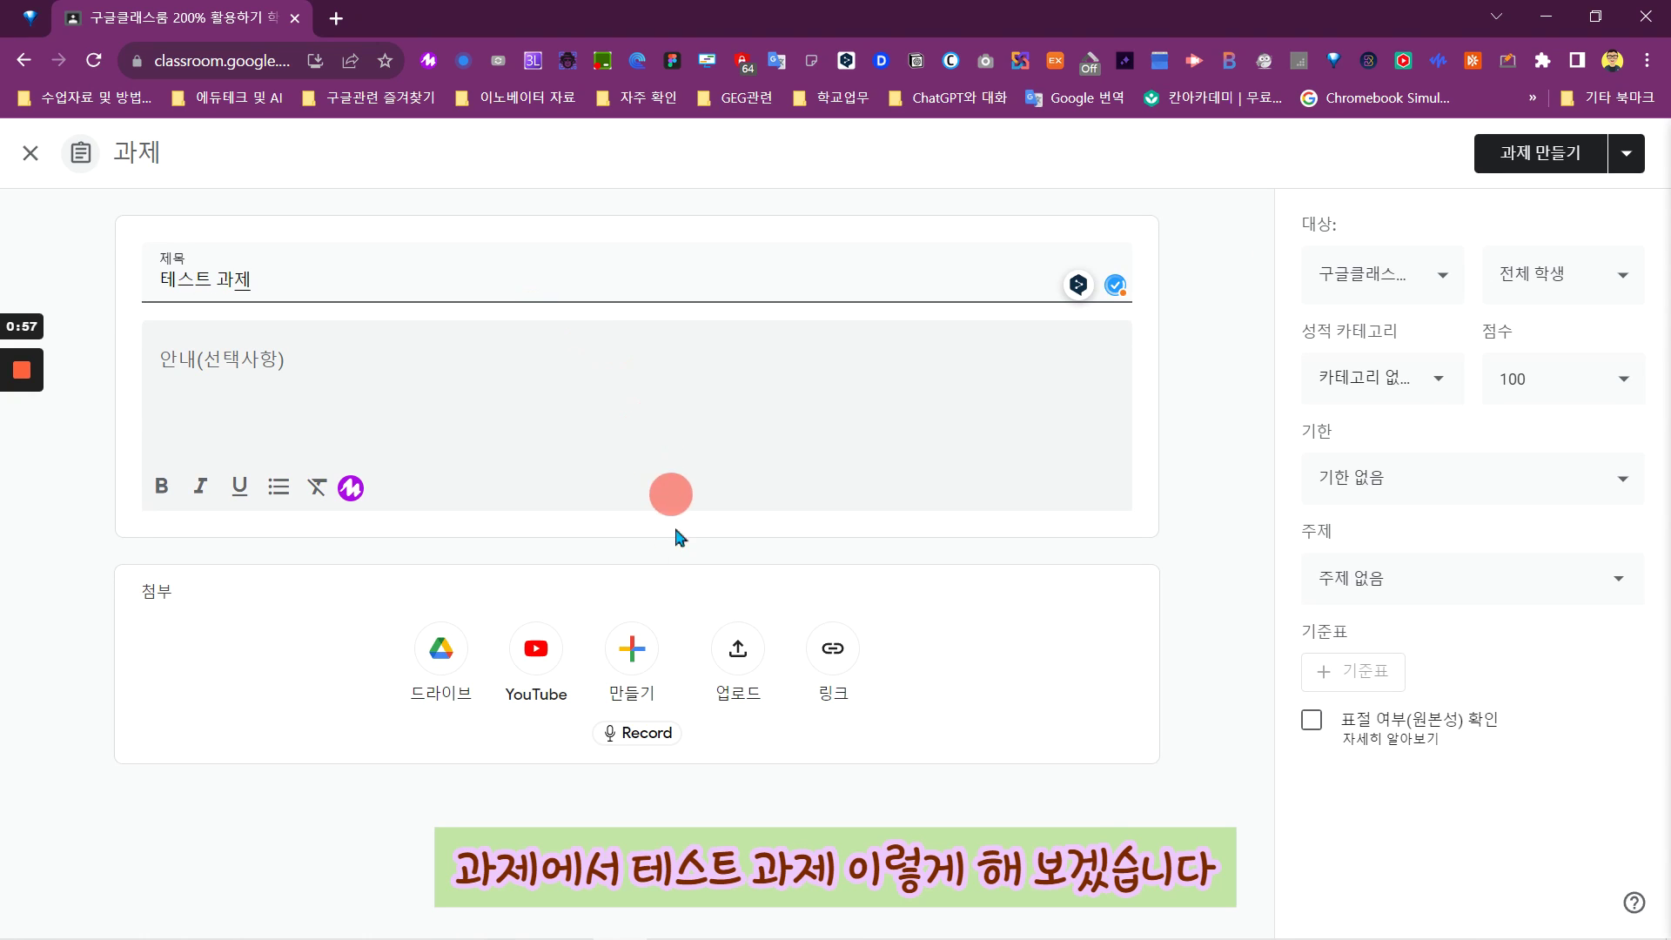
# - Attach a new Google Docs document named "테스트 과제" to the assignment and provide each student with their own copy (학생별로 사본 제공)
pyautogui.click(632, 648)
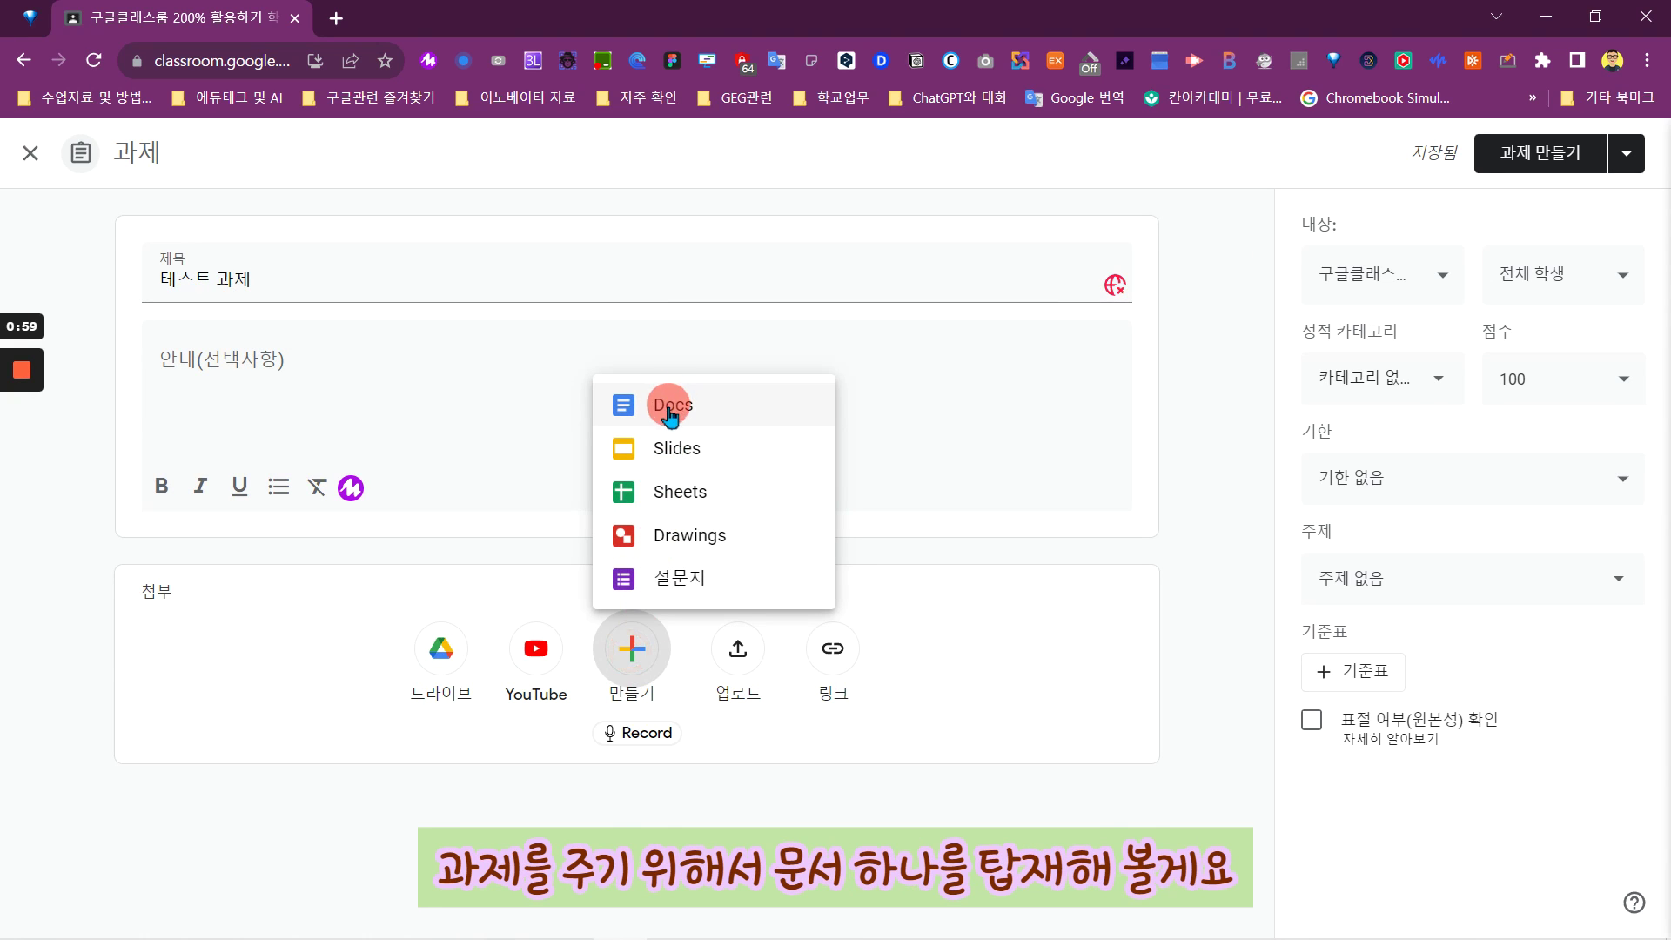
pyautogui.click(670, 413)
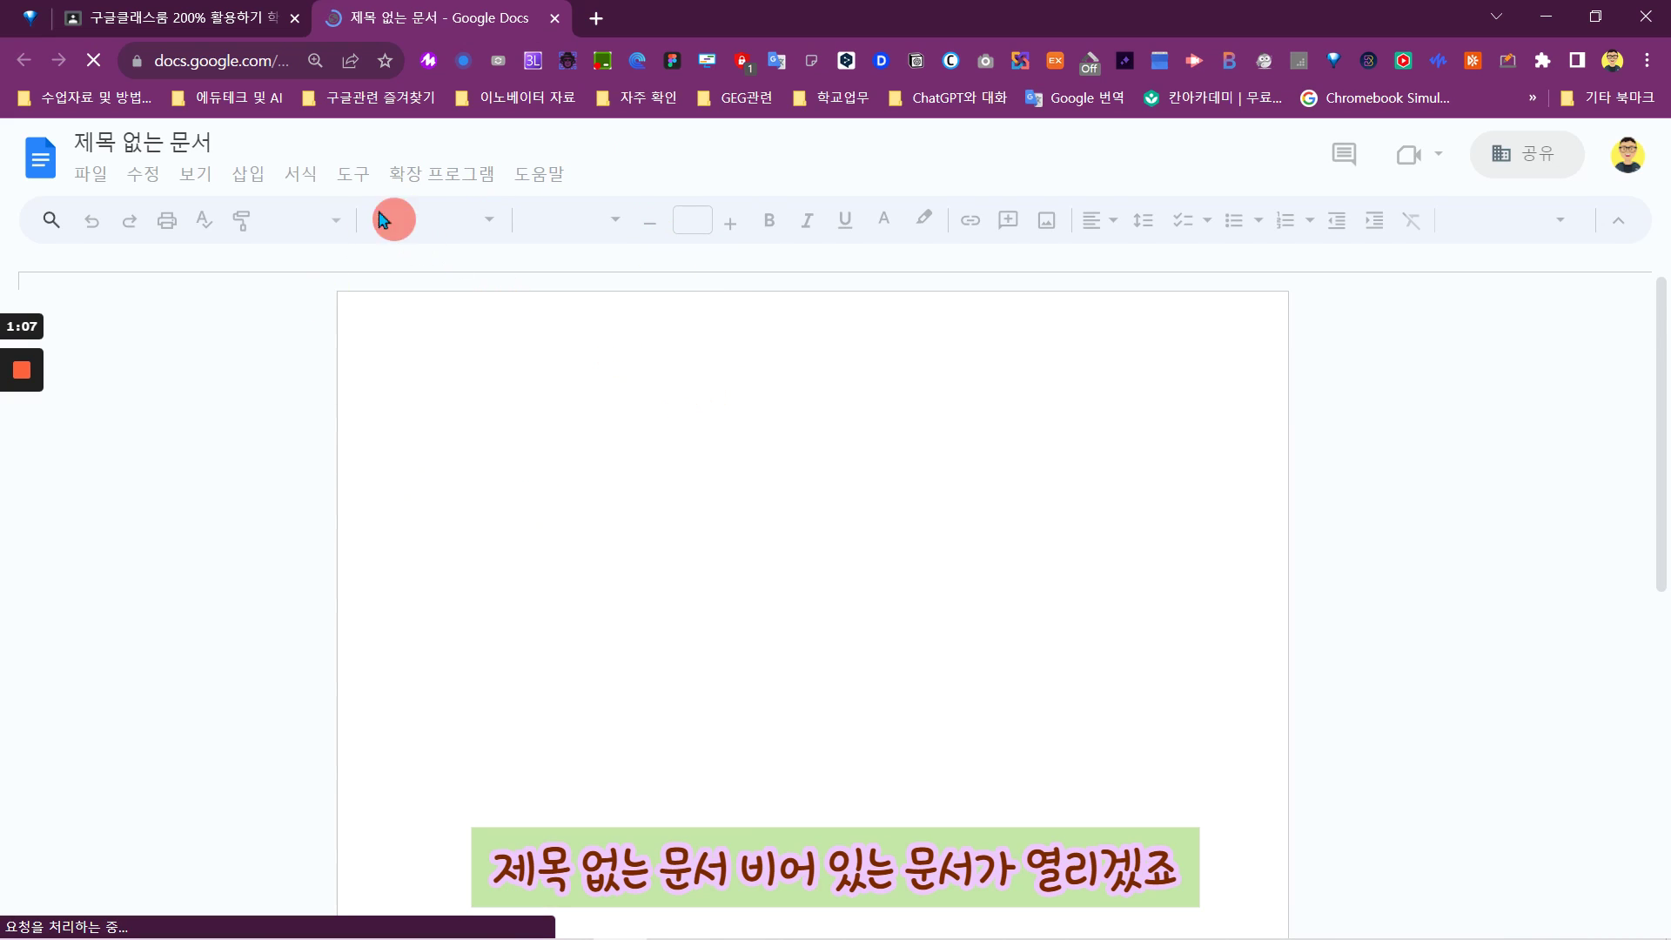
pyautogui.click(215, 148)
pyautogui.write('테스트 고')
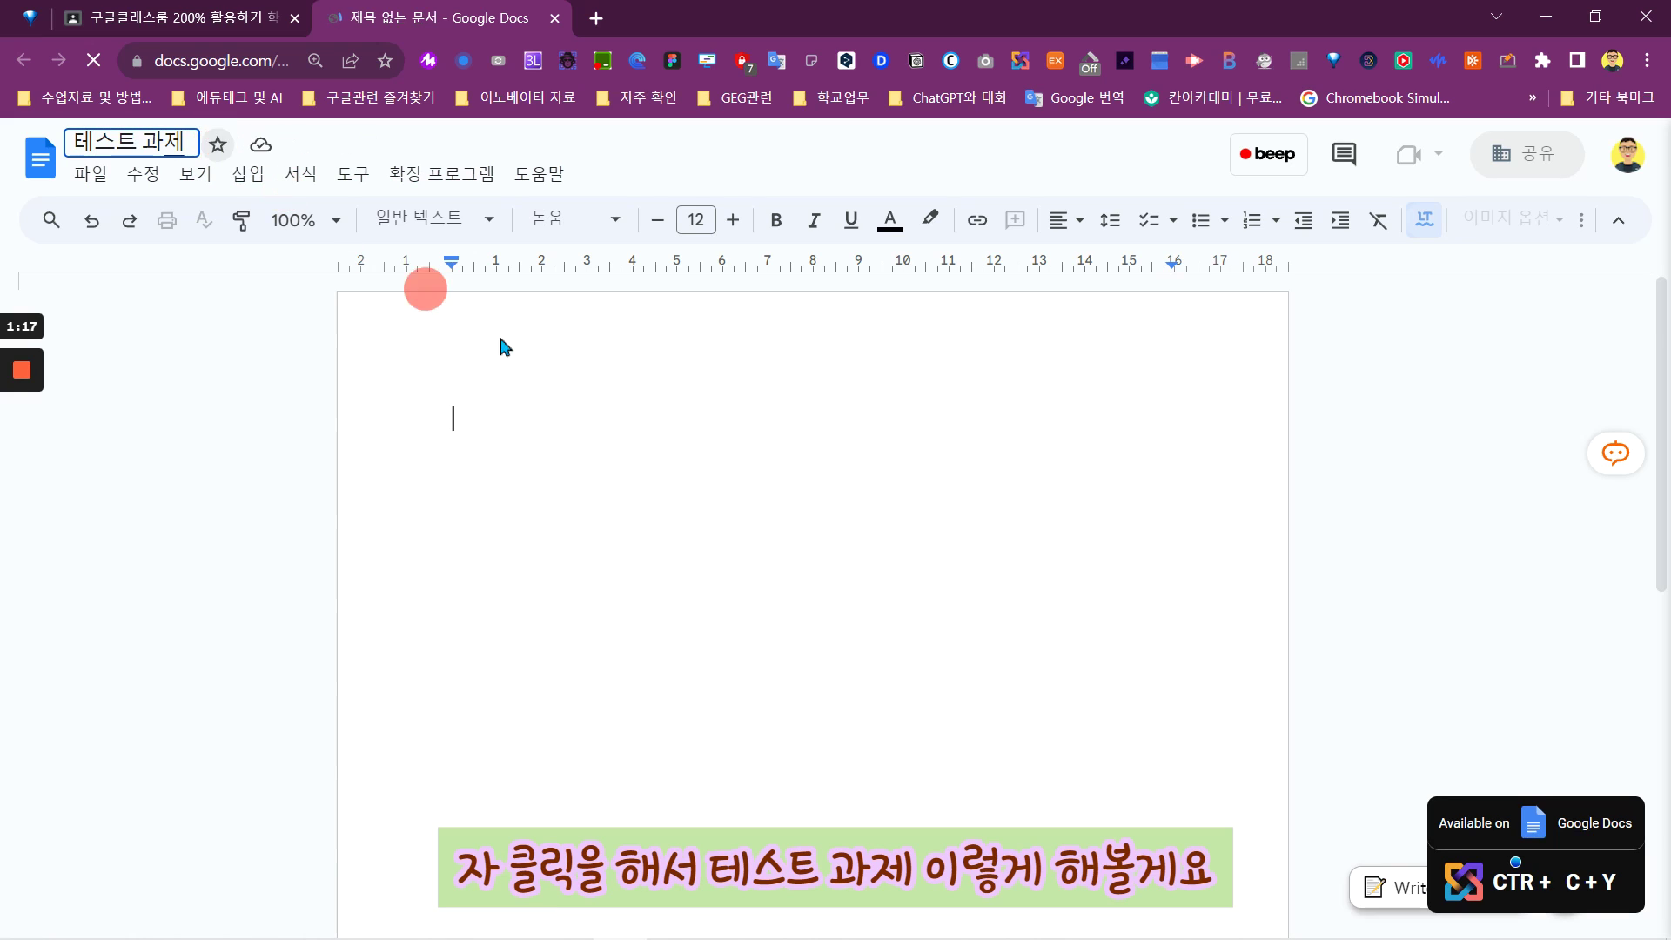
pyautogui.doubleClick(573, 390)
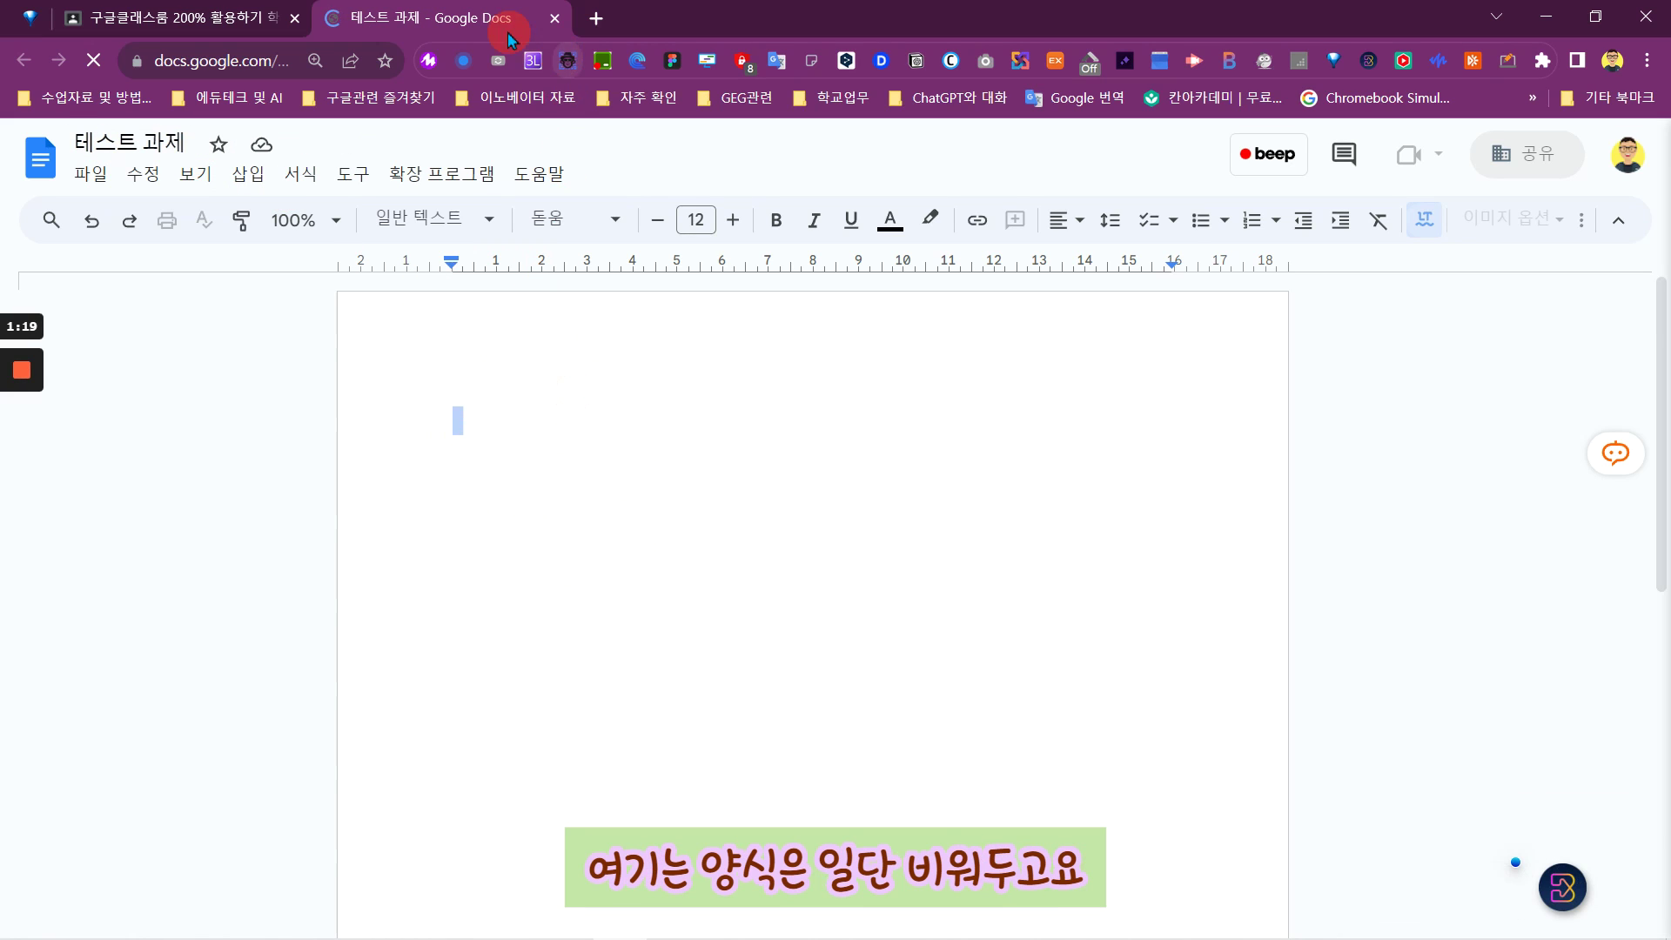
pyautogui.click(555, 18)
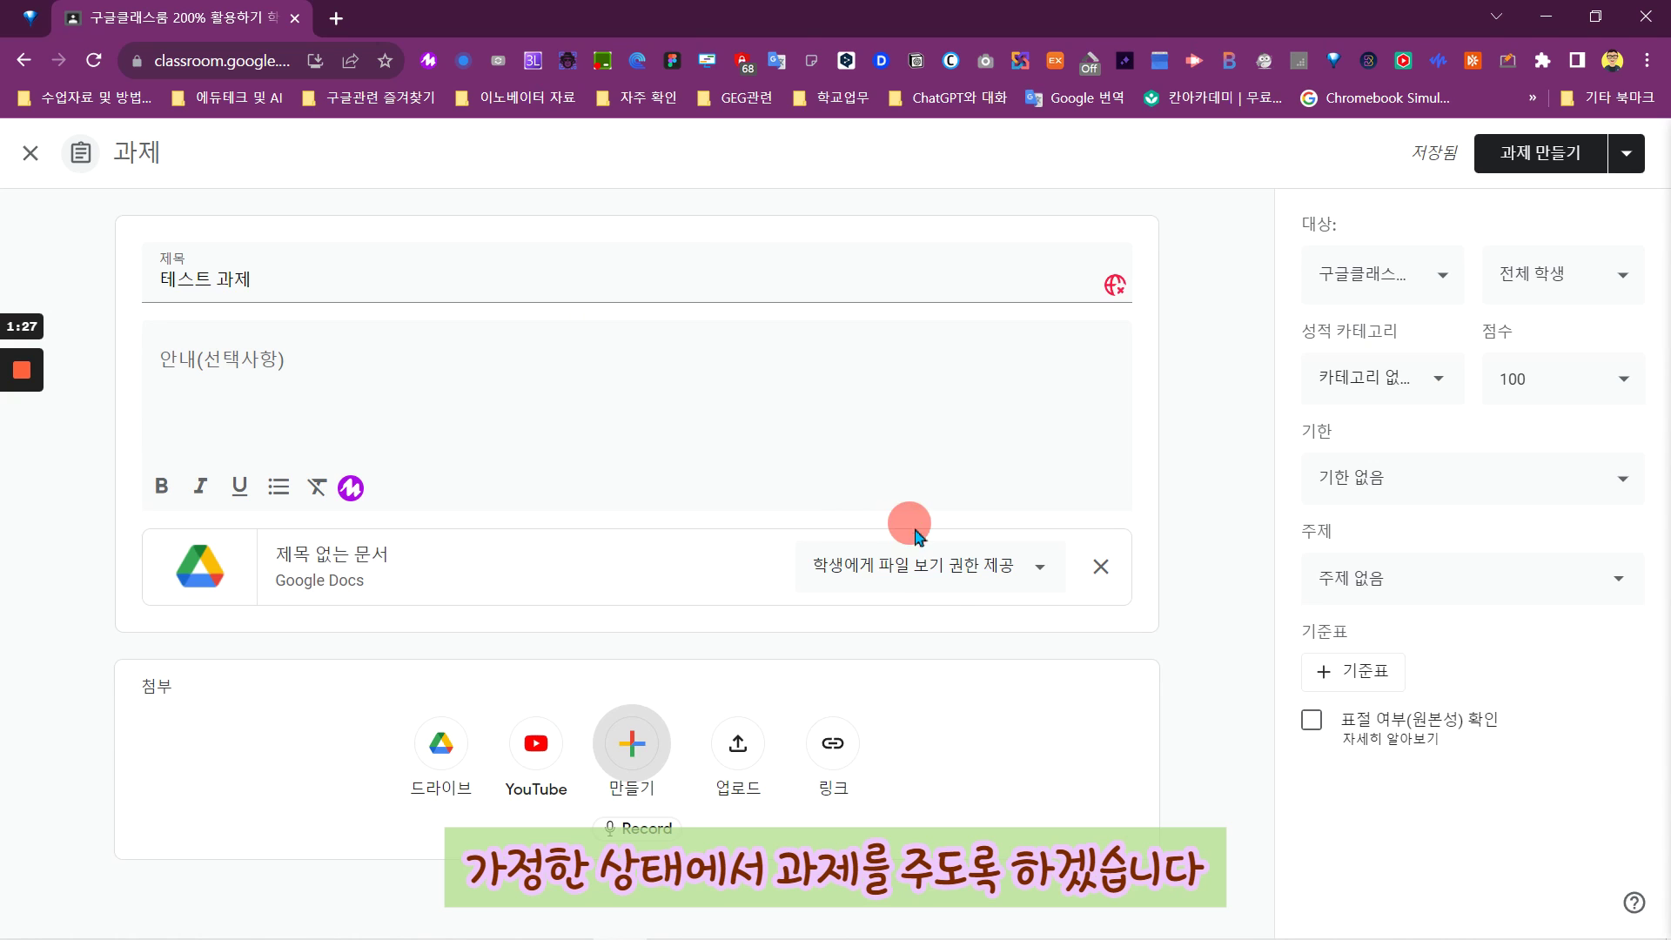
pyautogui.click(954, 571)
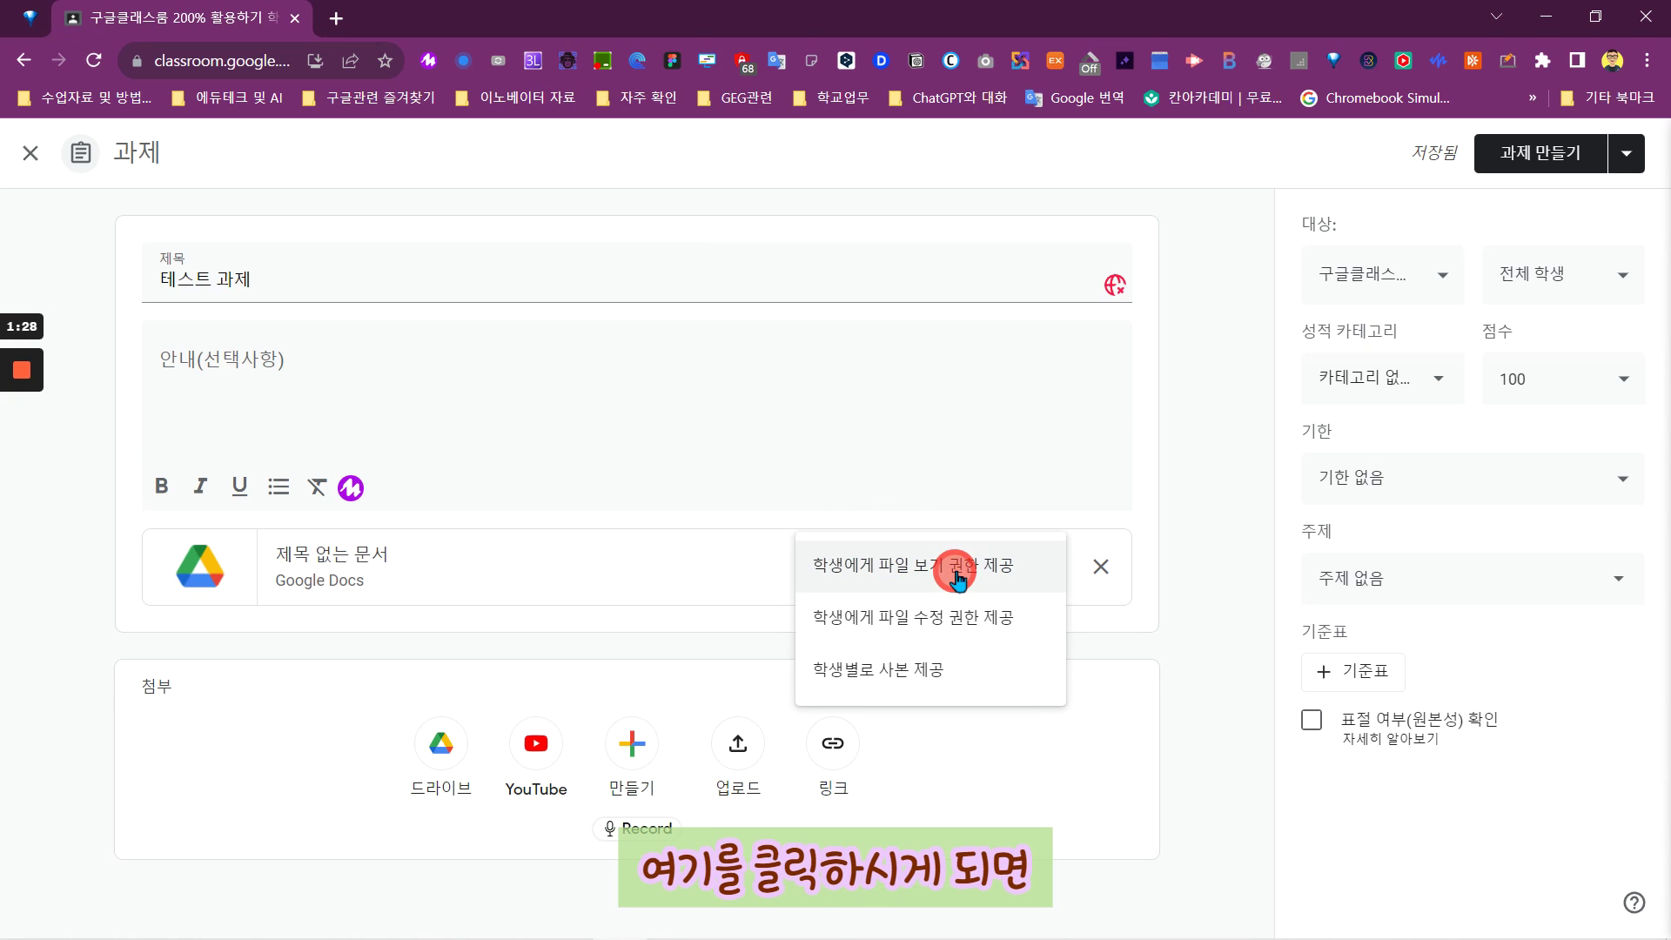
pyautogui.click(901, 672)
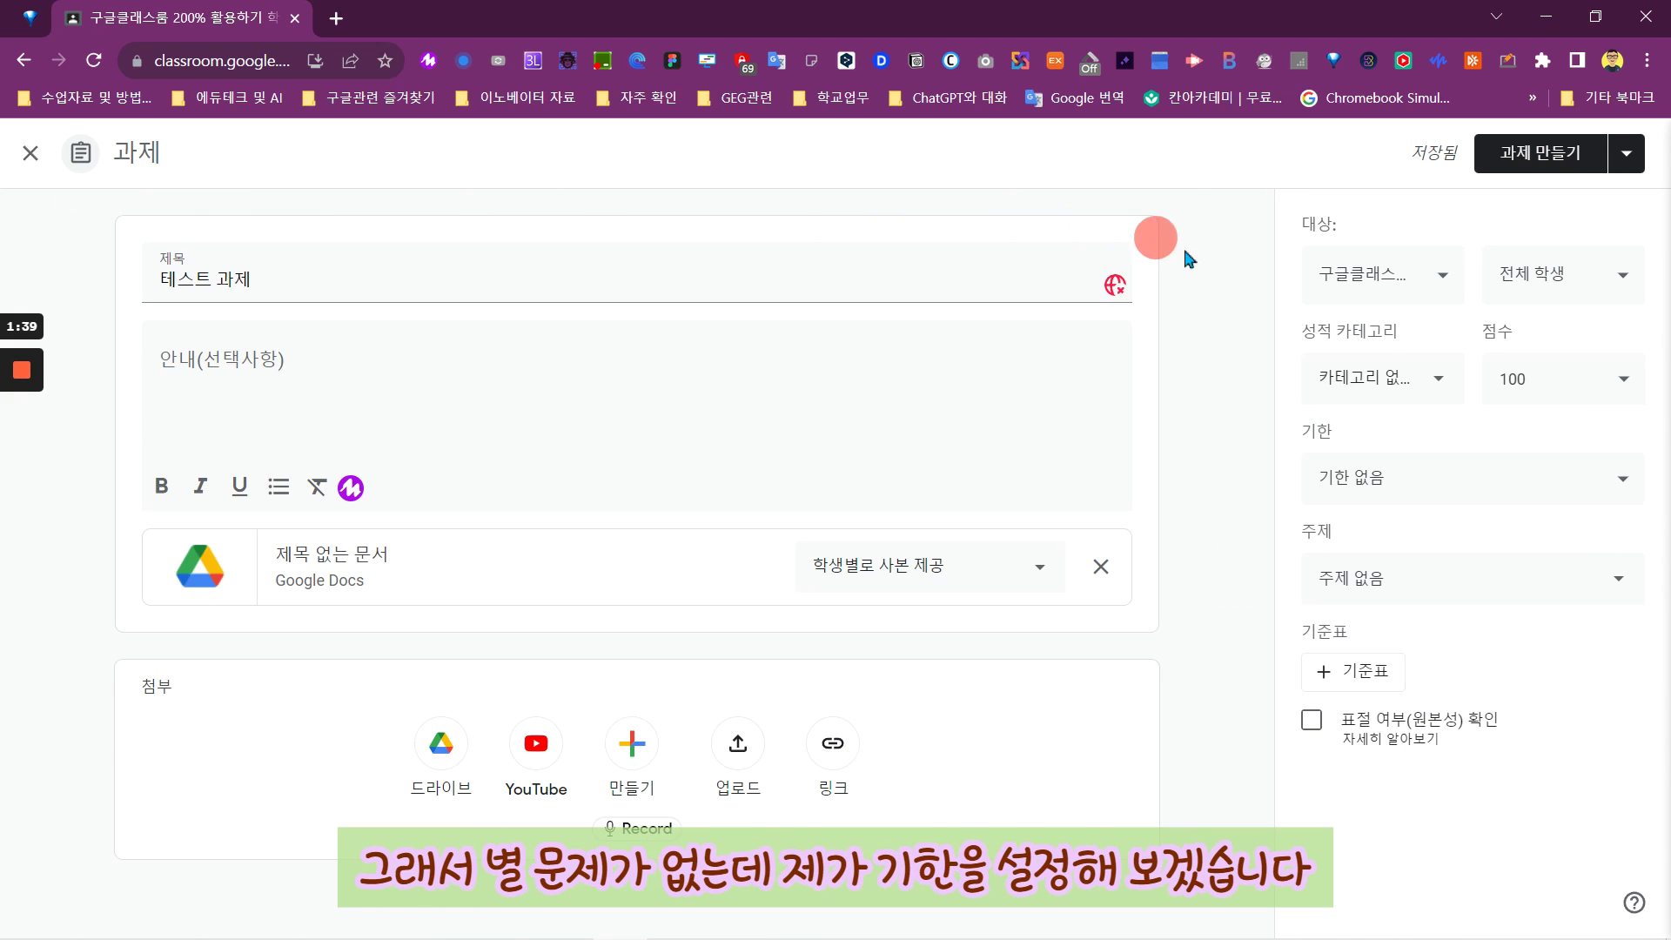
# - Set the assignment's due date to 2023. 8. 24. with a due time of 17:46
pyautogui.click(1564, 481)
pyautogui.click(1477, 581)
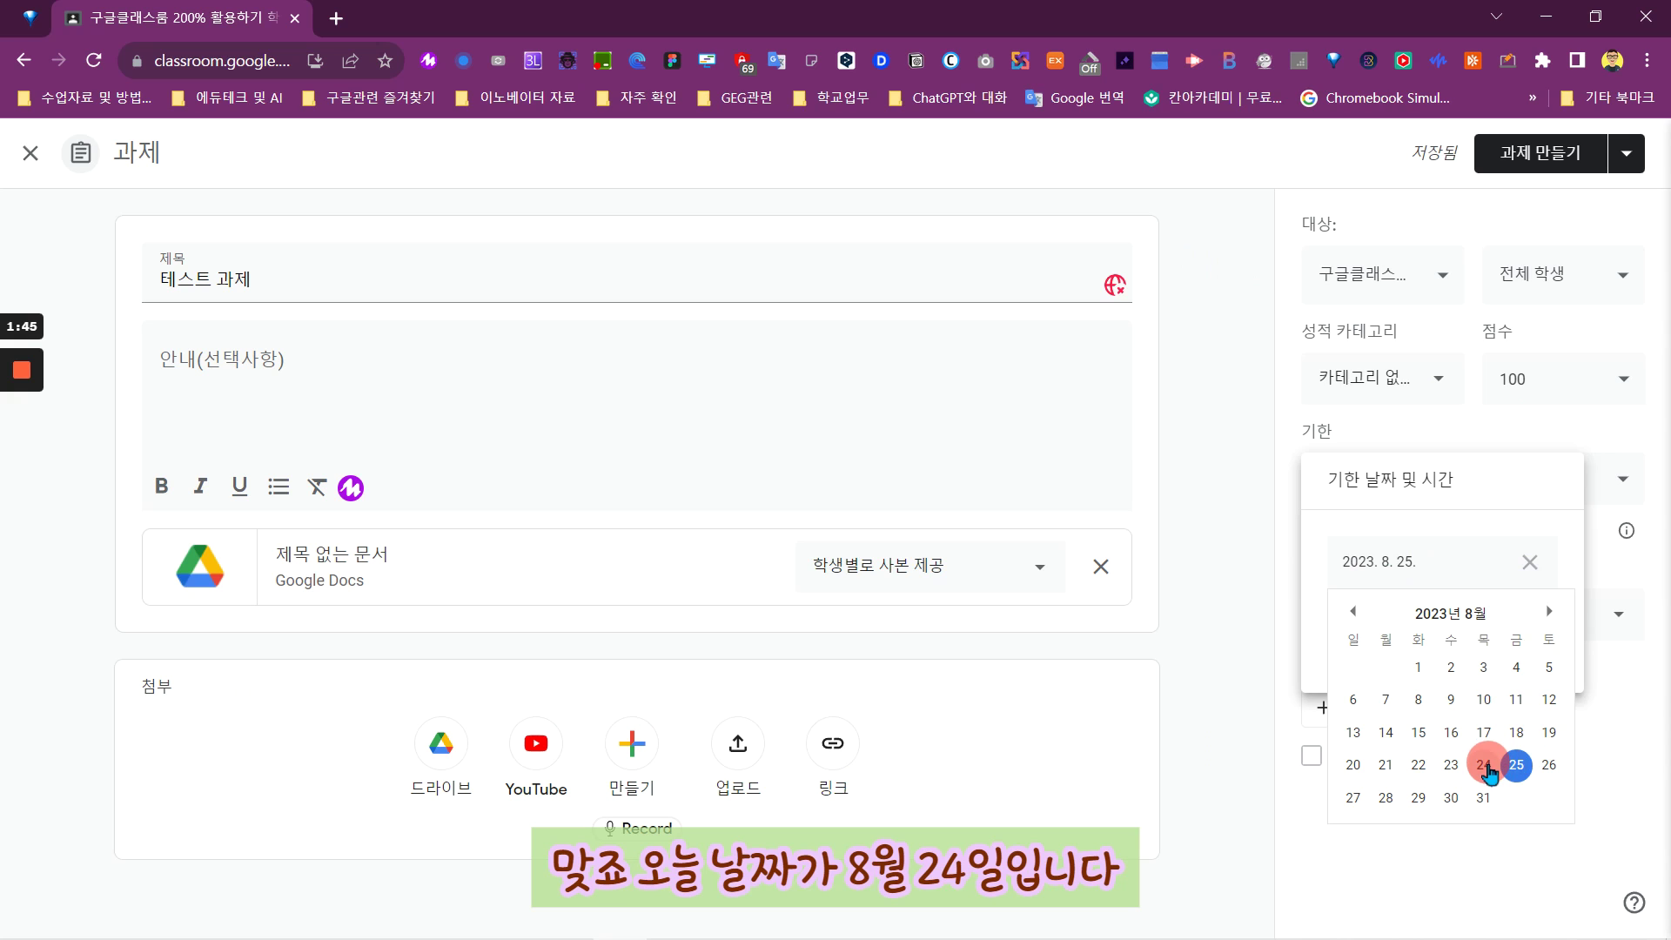
pyautogui.moveTo(1466, 933)
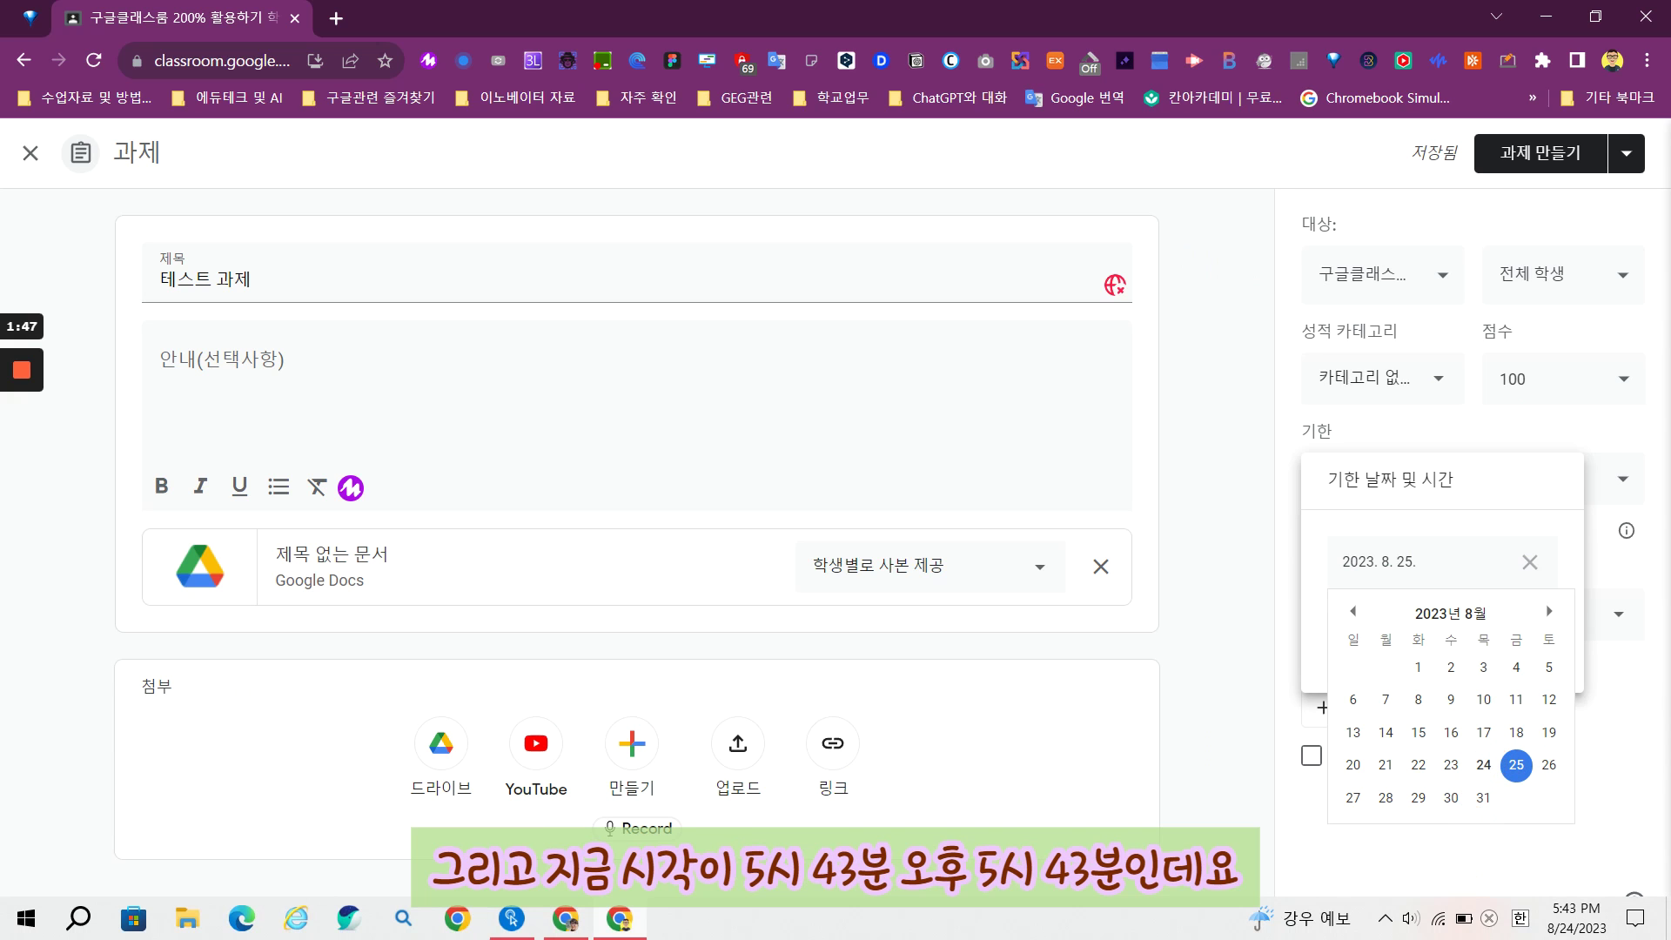
pyautogui.moveTo(1584, 916)
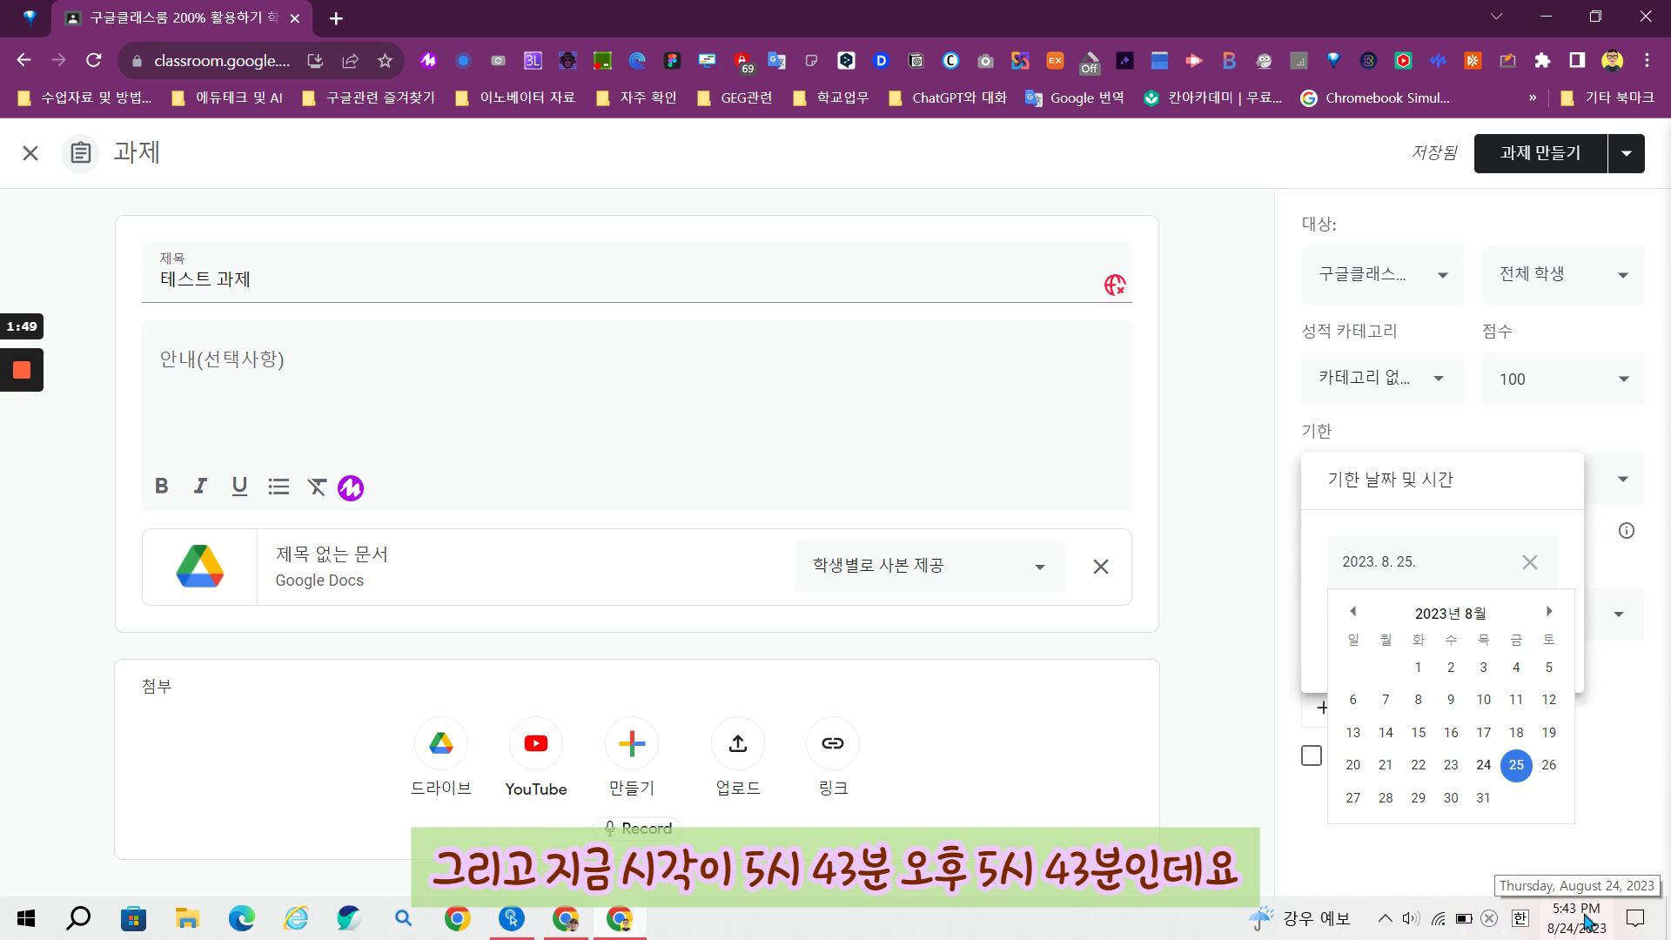
pyautogui.click(1484, 766)
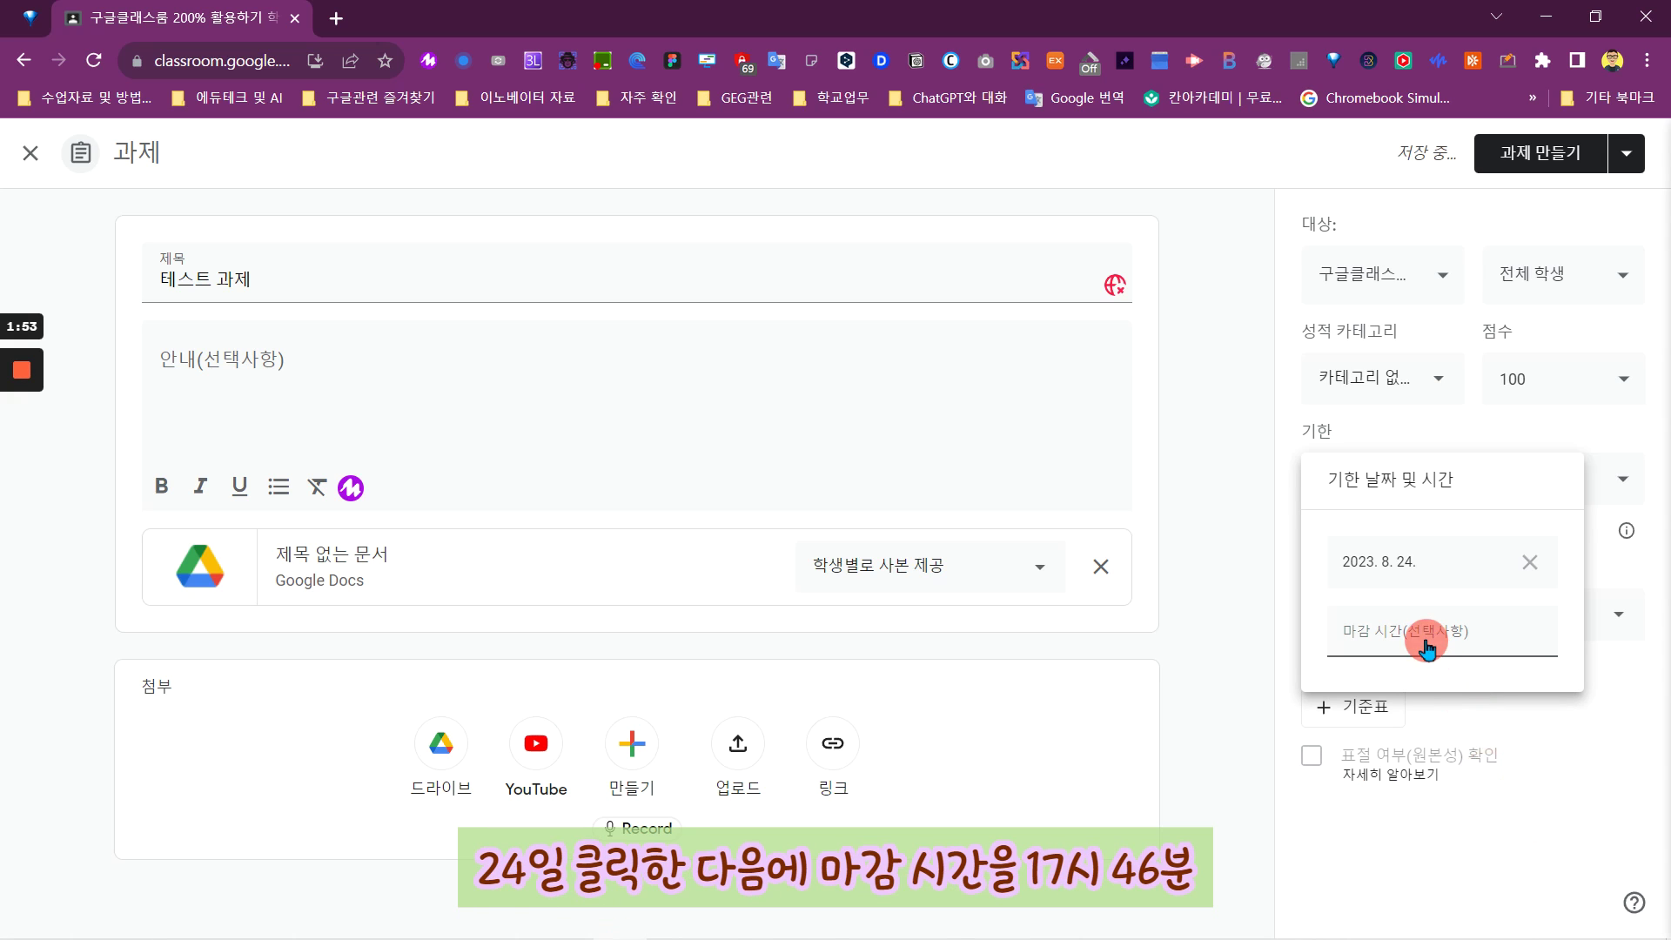
pyautogui.click(1430, 635)
pyautogui.press('BackSpace')
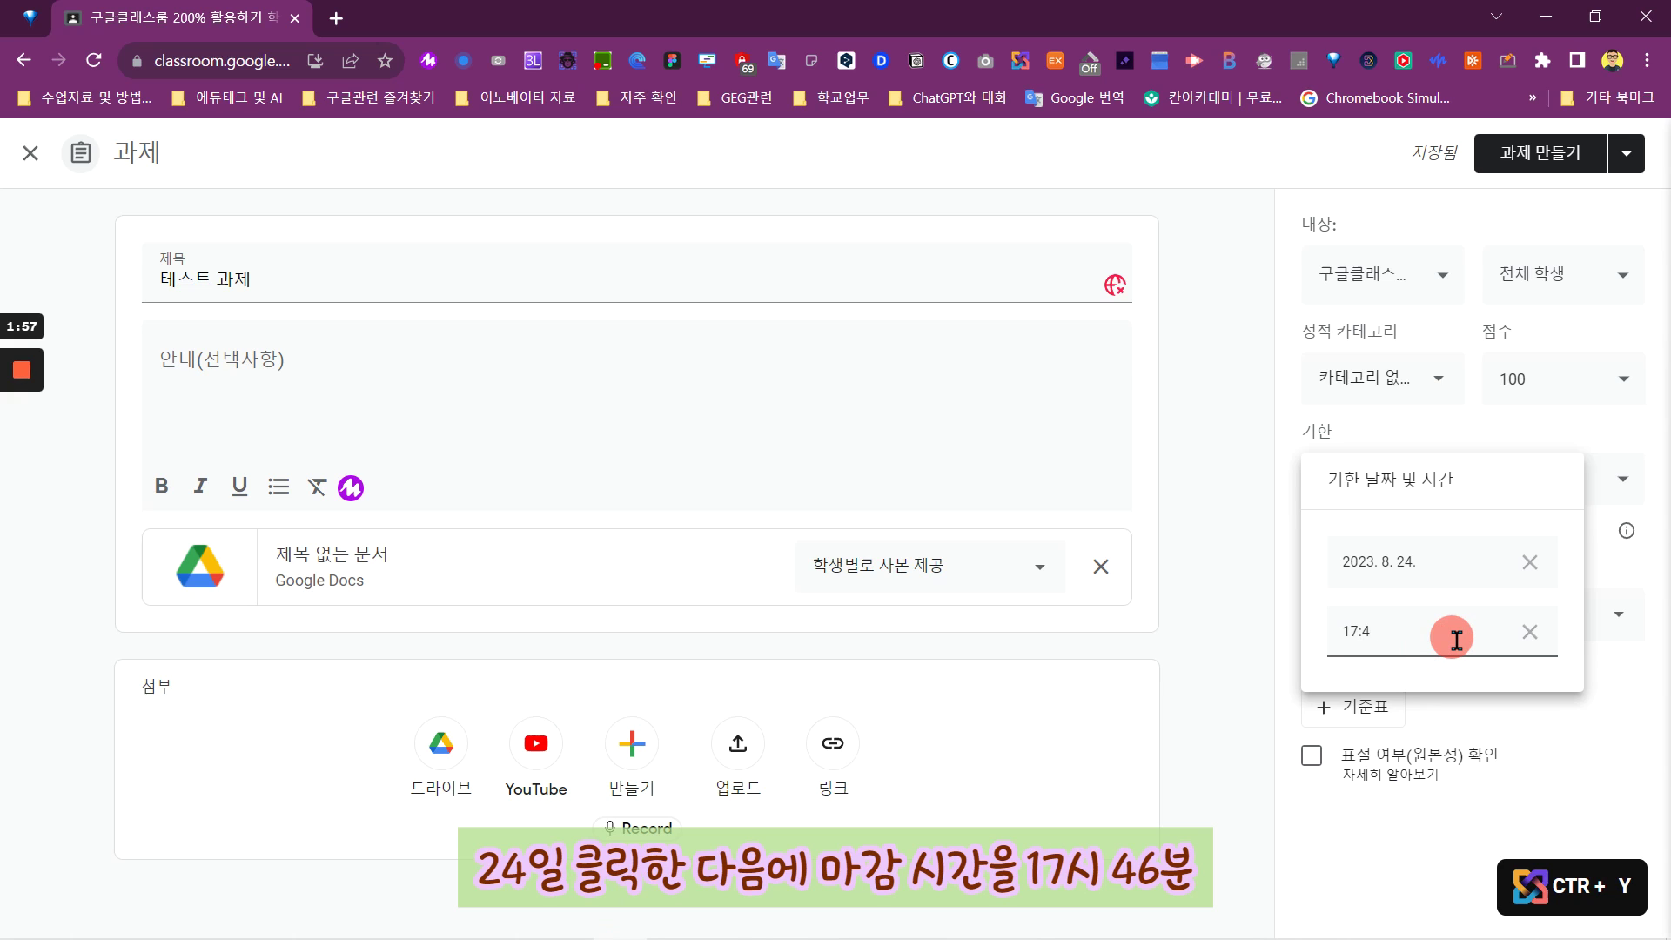
pyautogui.click(1591, 736)
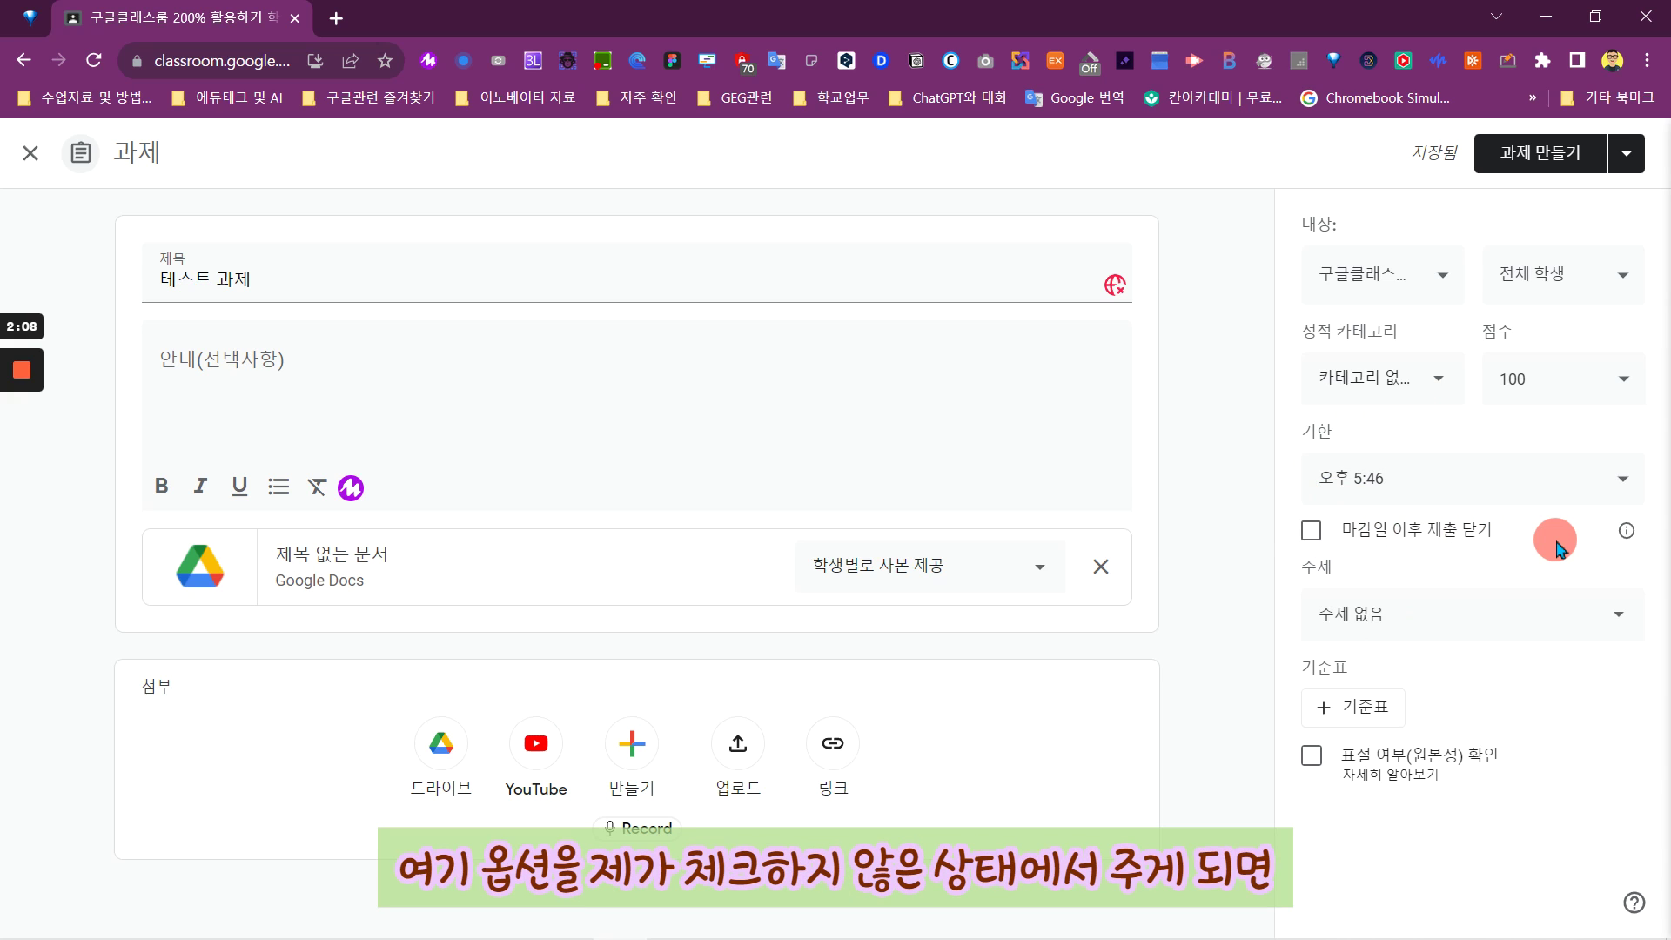
# - Change the due time to 오후 5:44 and publish the assignment to all students without a grade category
pyautogui.click(1414, 487)
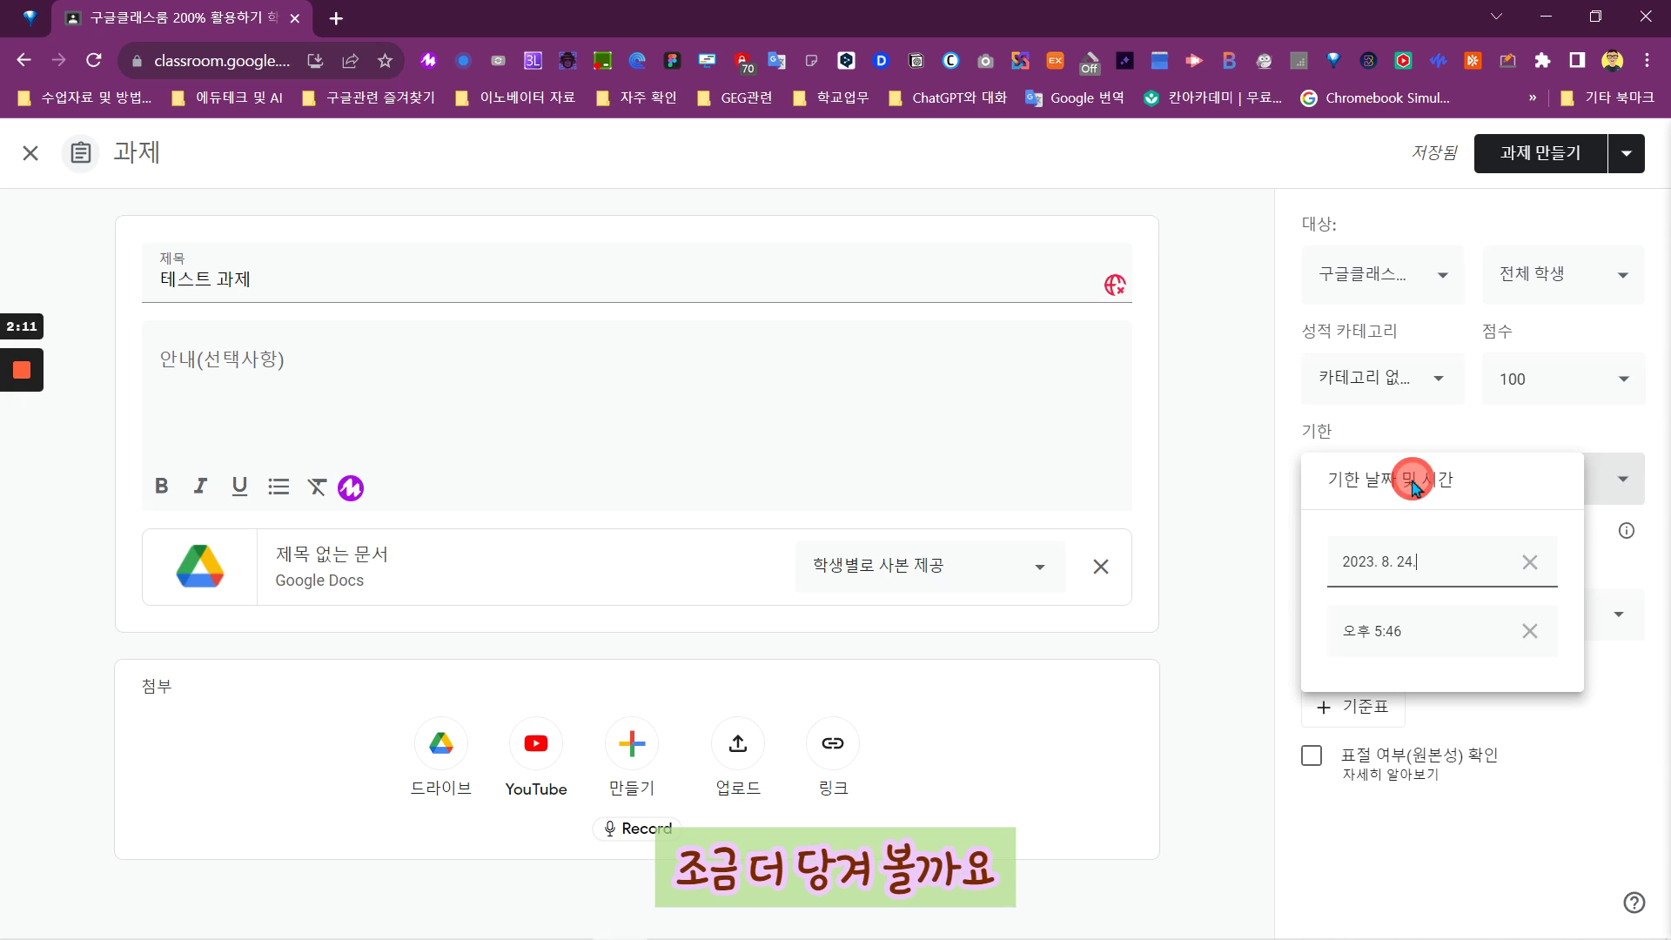
pyautogui.click(1422, 645)
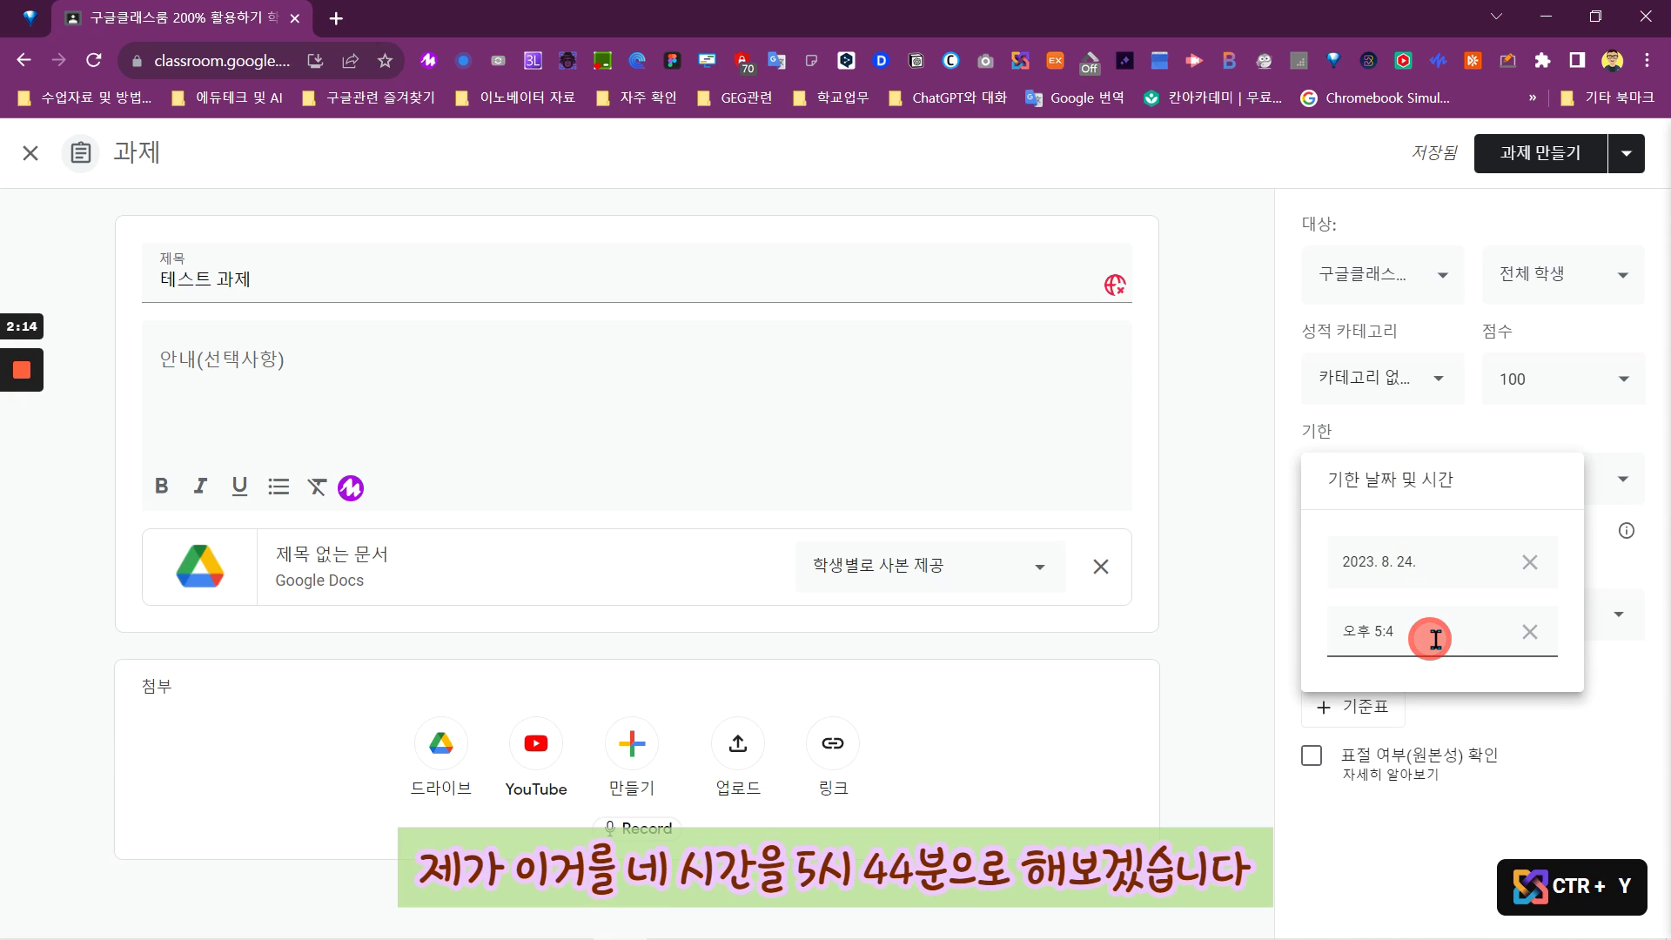
pyautogui.click(1551, 416)
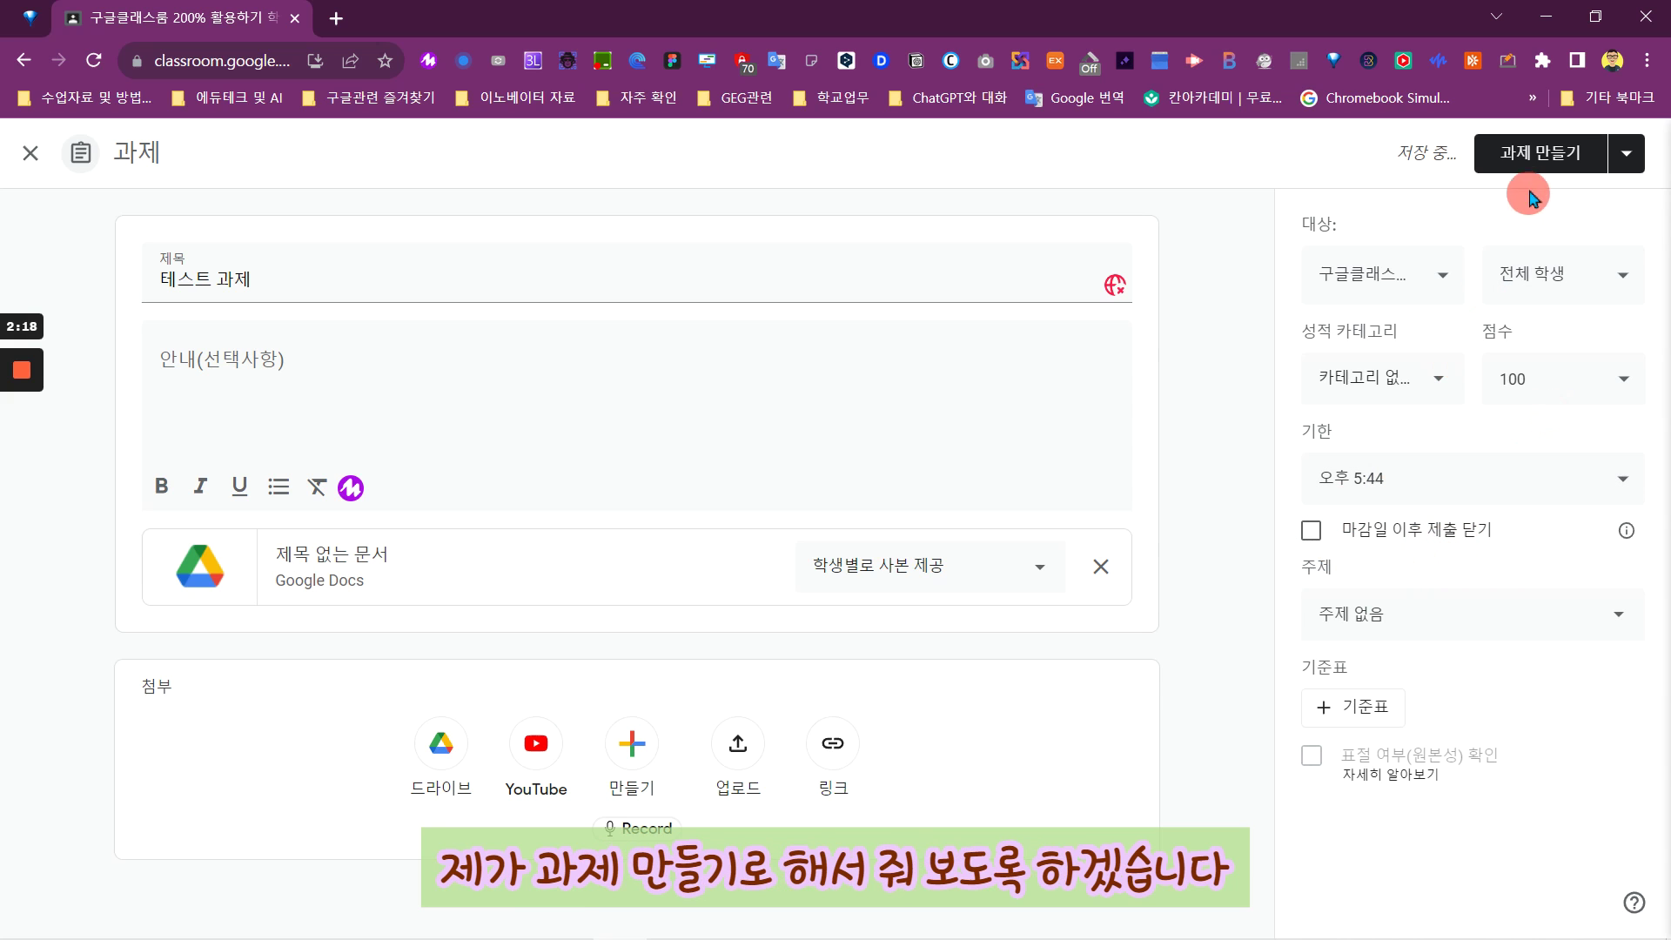
pyautogui.click(1543, 165)
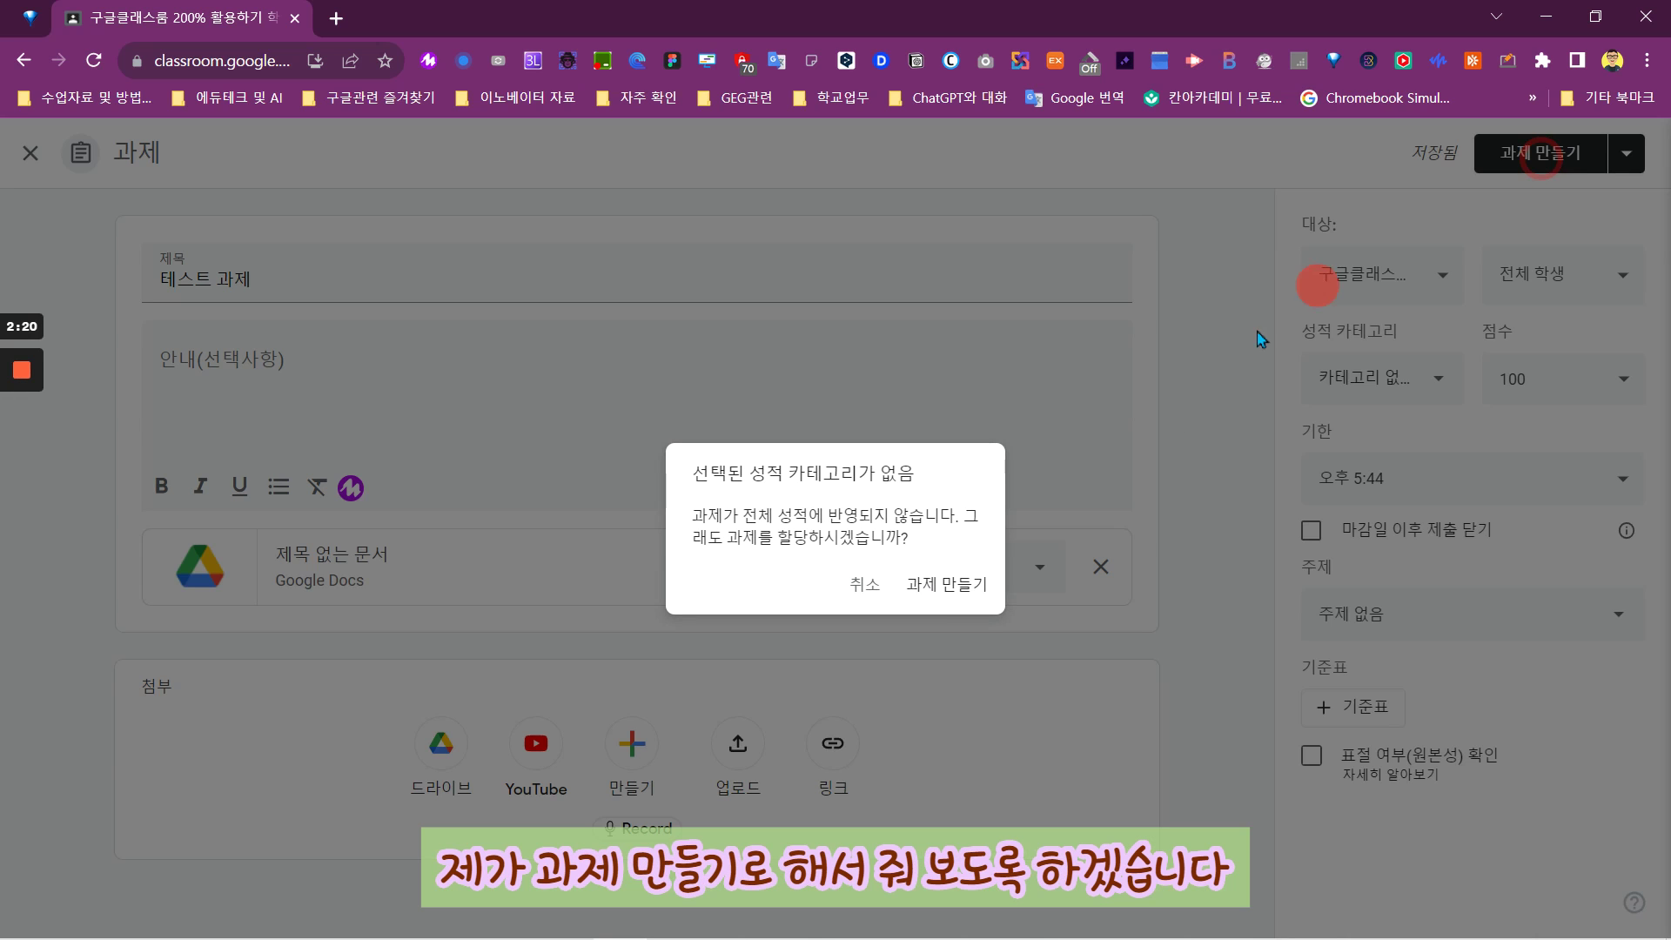
pyautogui.click(962, 591)
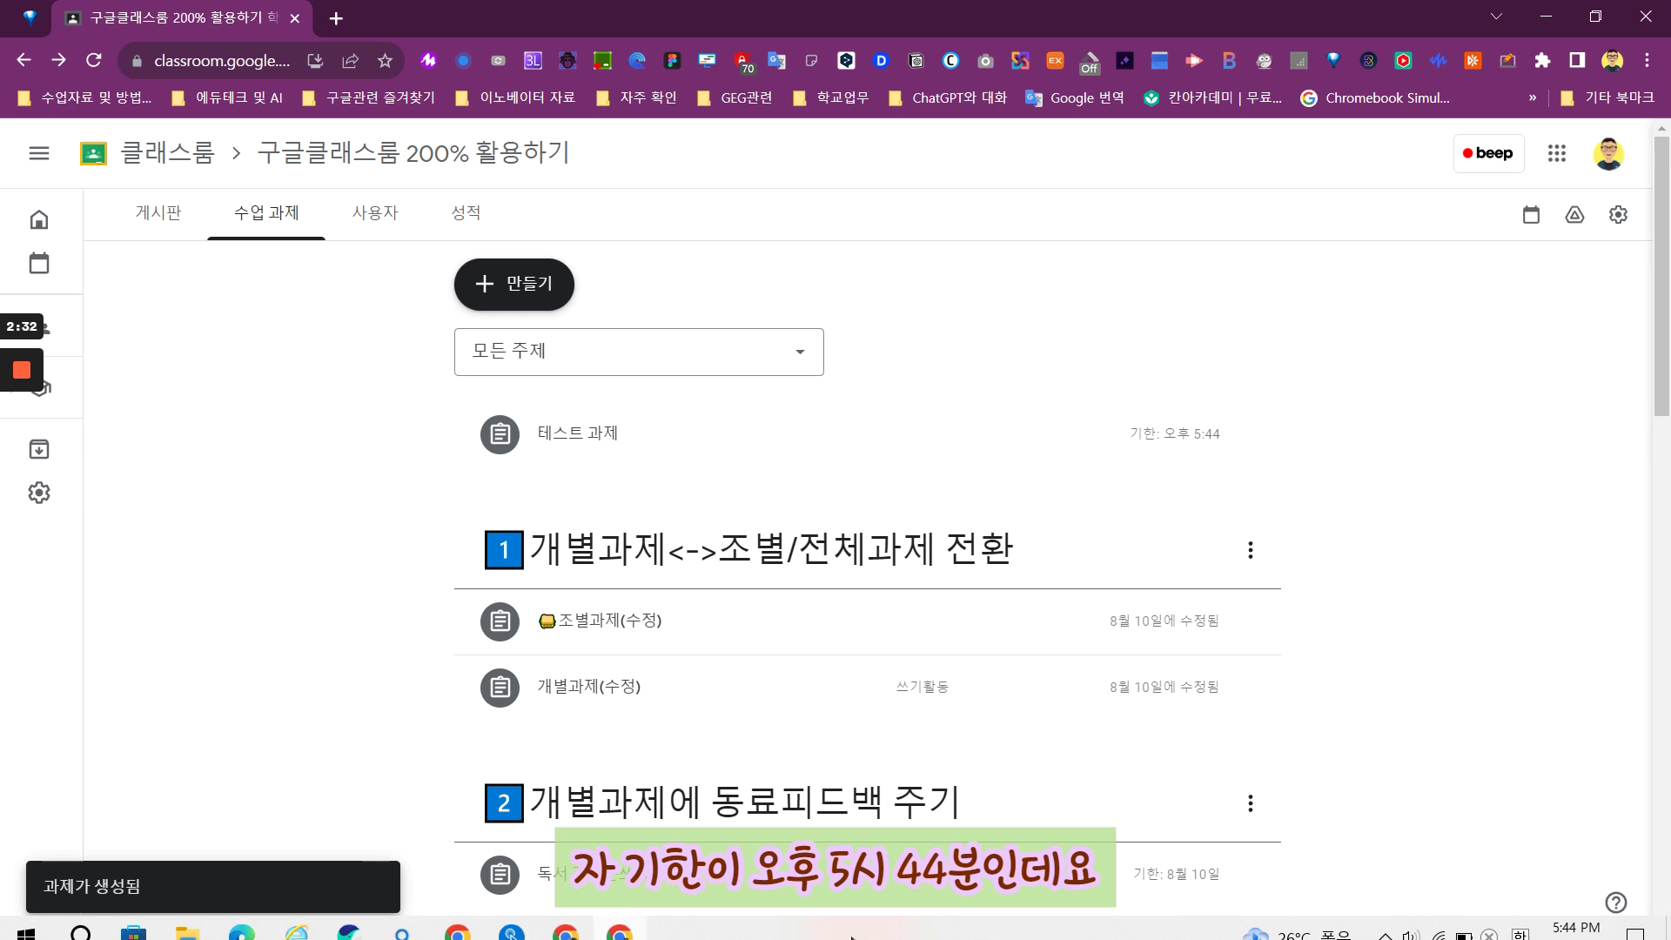
# - Switch to the student's incognito Chrome window and open the full instructions of the 테스트 과제 assignment in the classwork
pyautogui.click(566, 926)
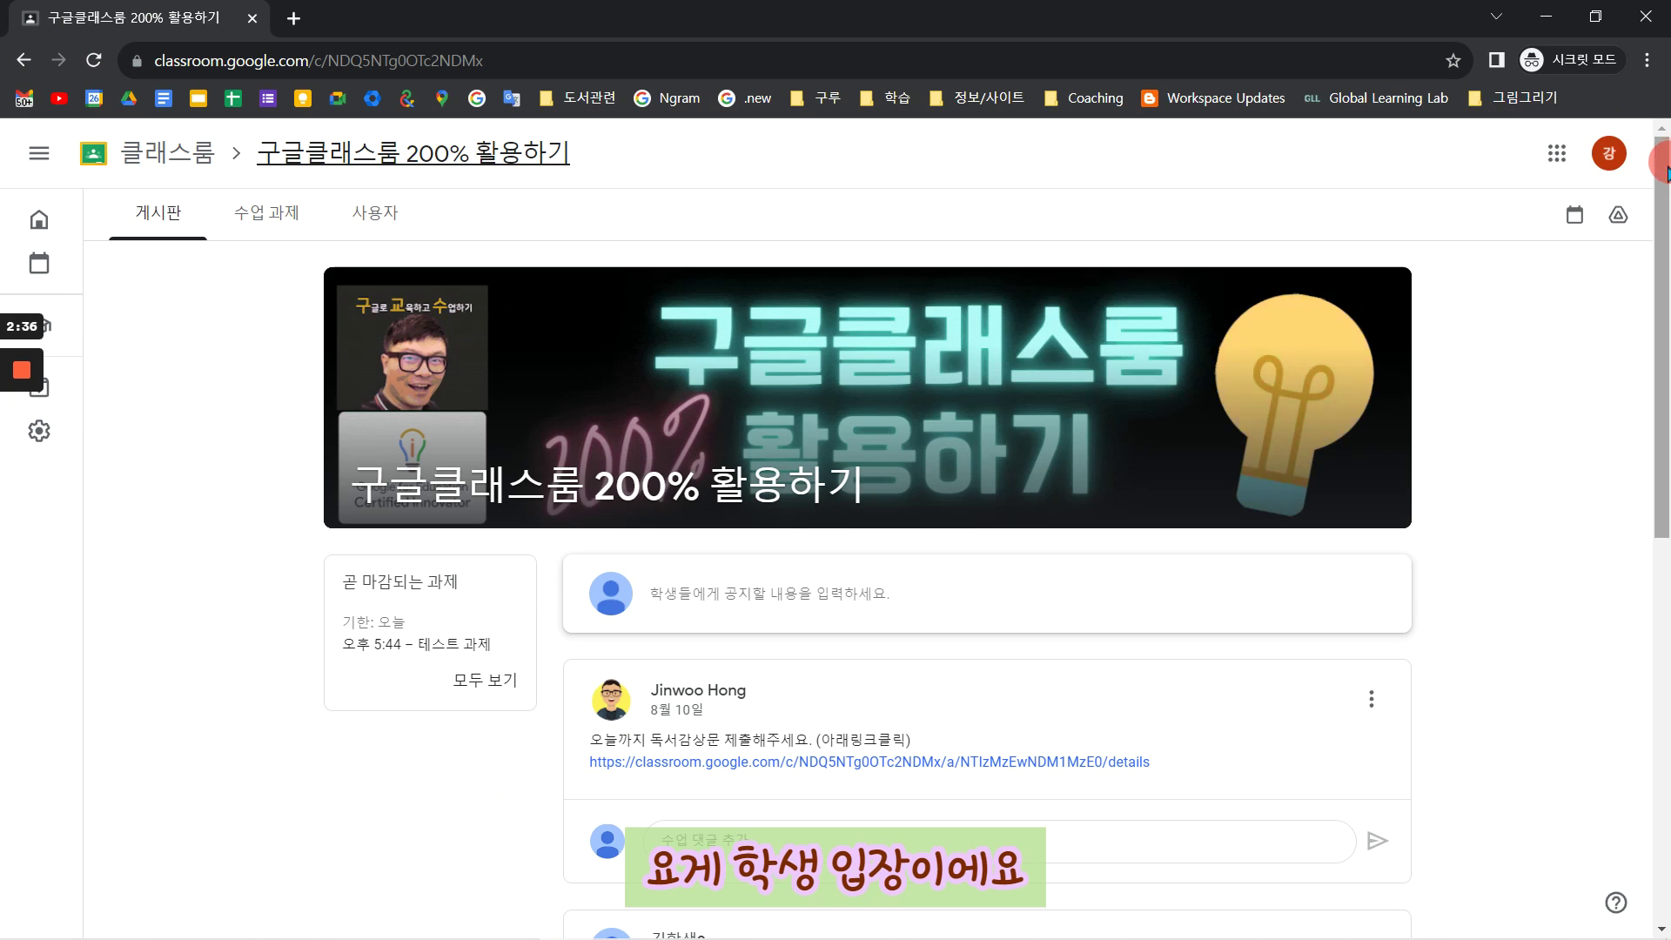
pyautogui.click(1611, 161)
pyautogui.click(1611, 161)
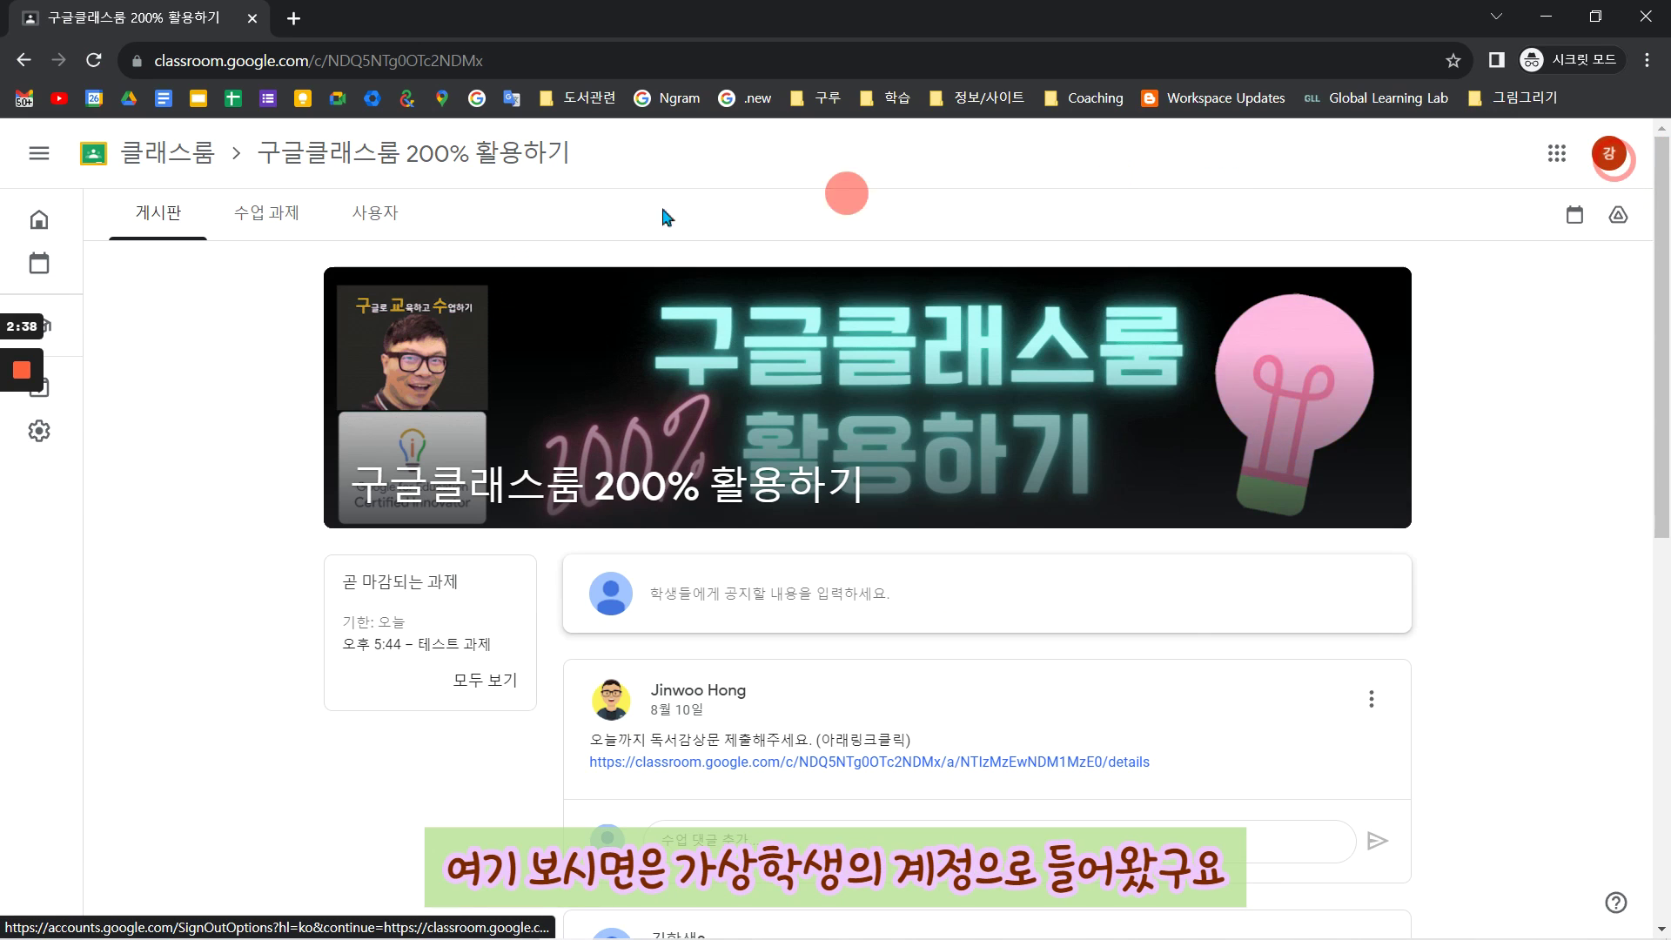
pyautogui.click(266, 215)
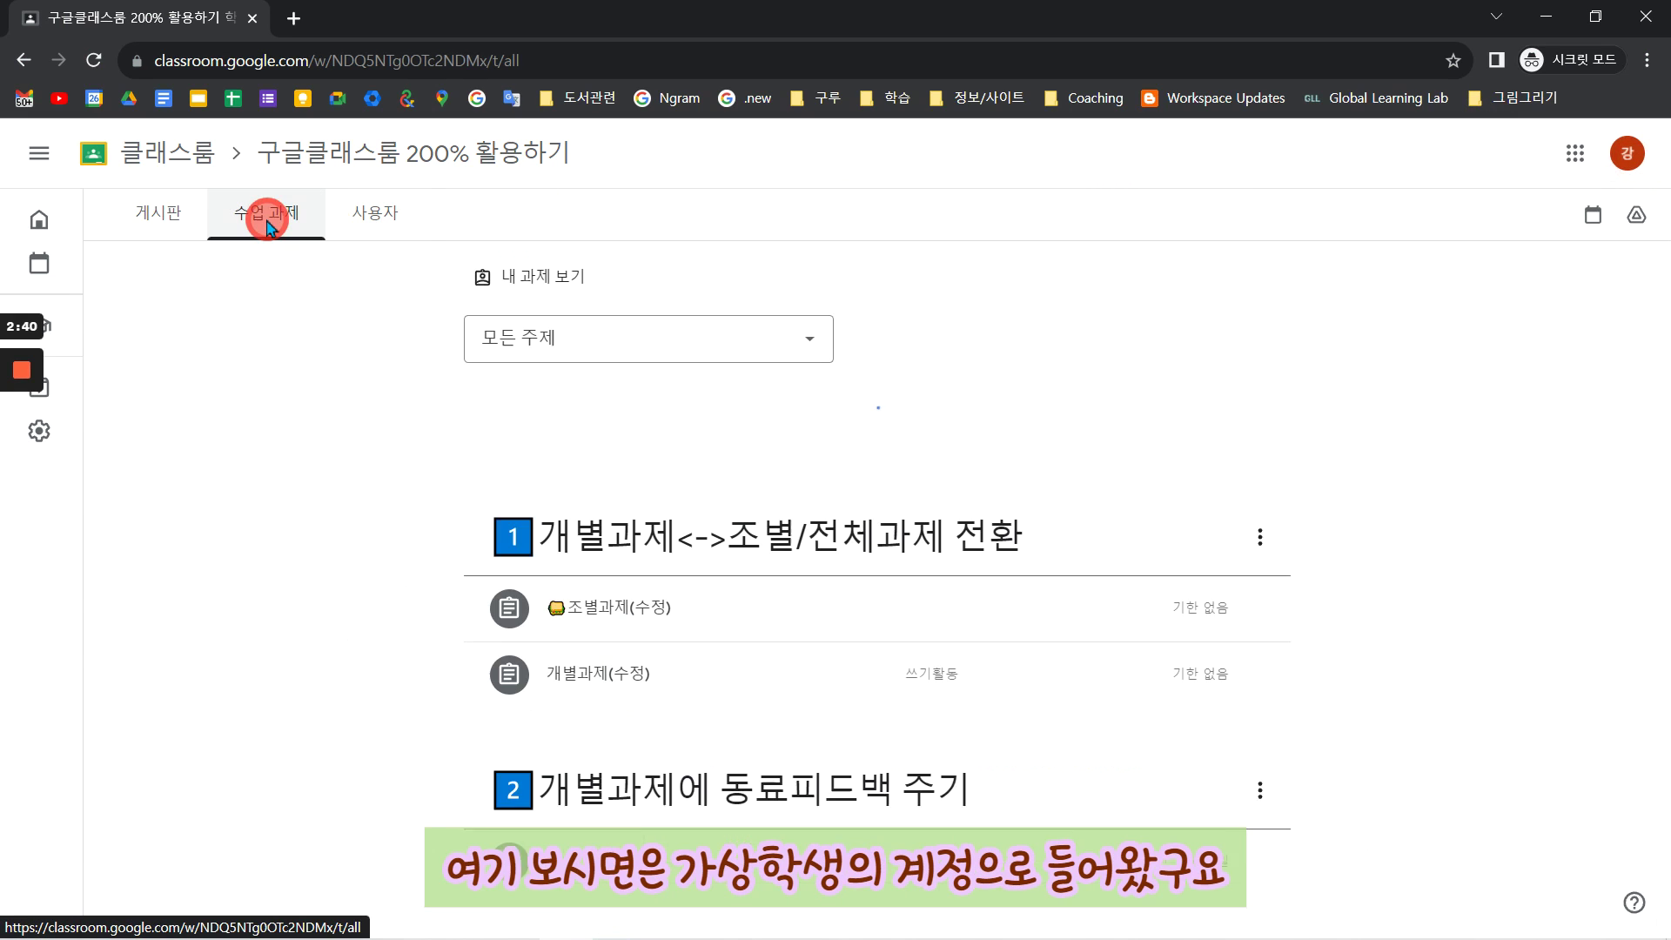
pyautogui.click(598, 422)
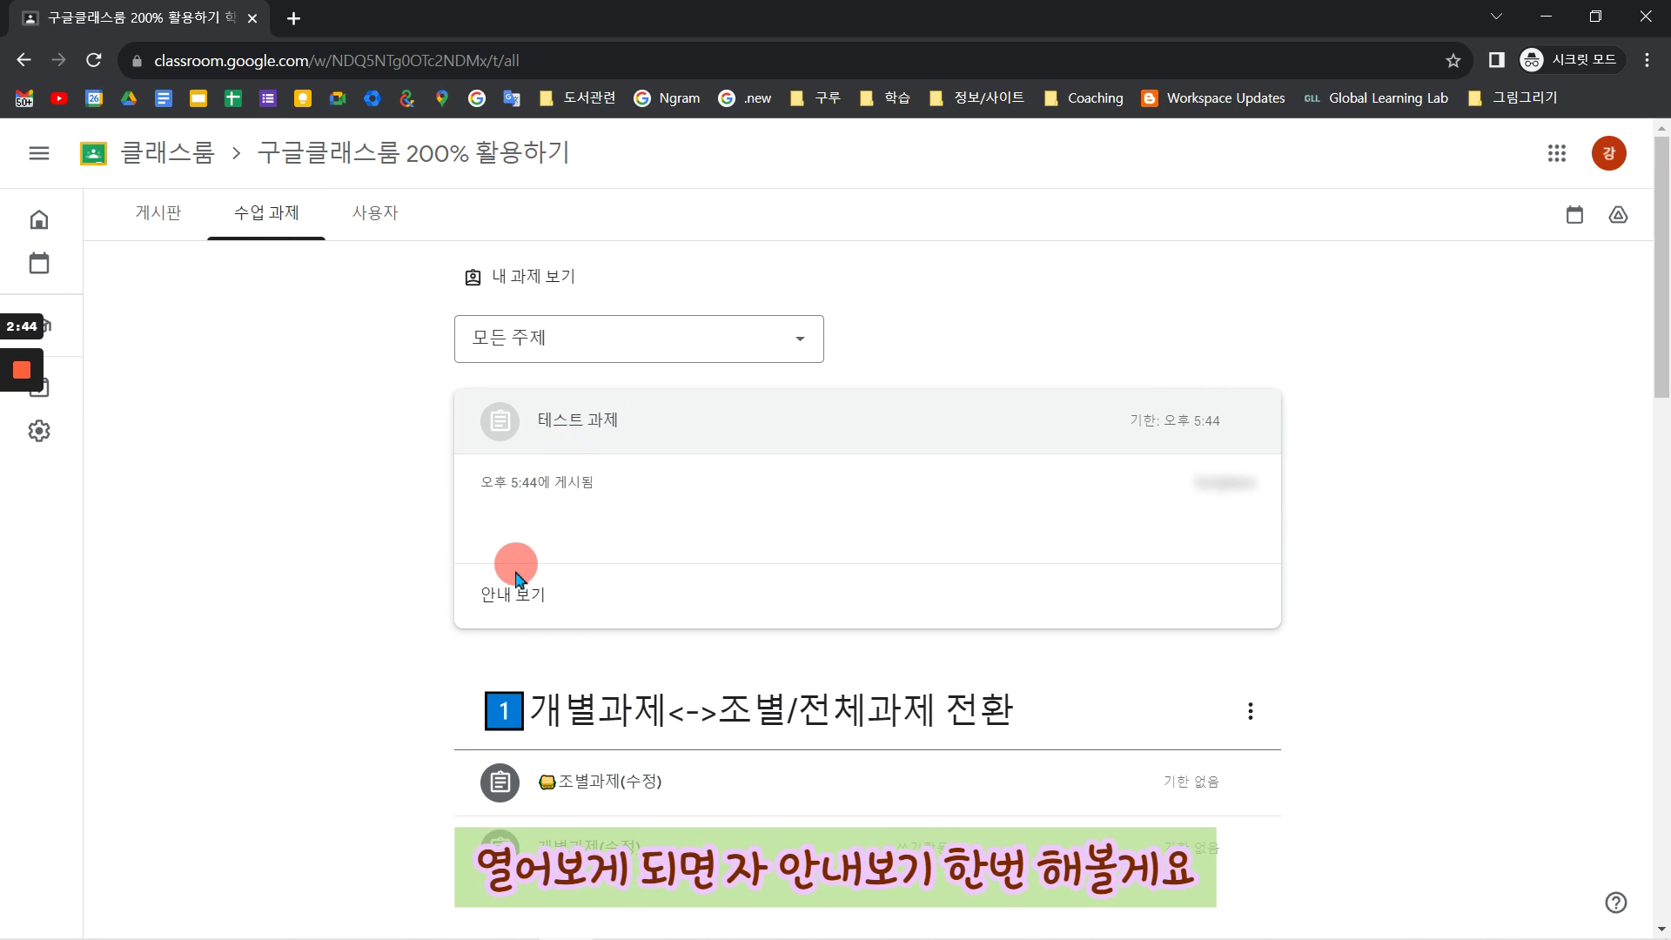
pyautogui.click(515, 599)
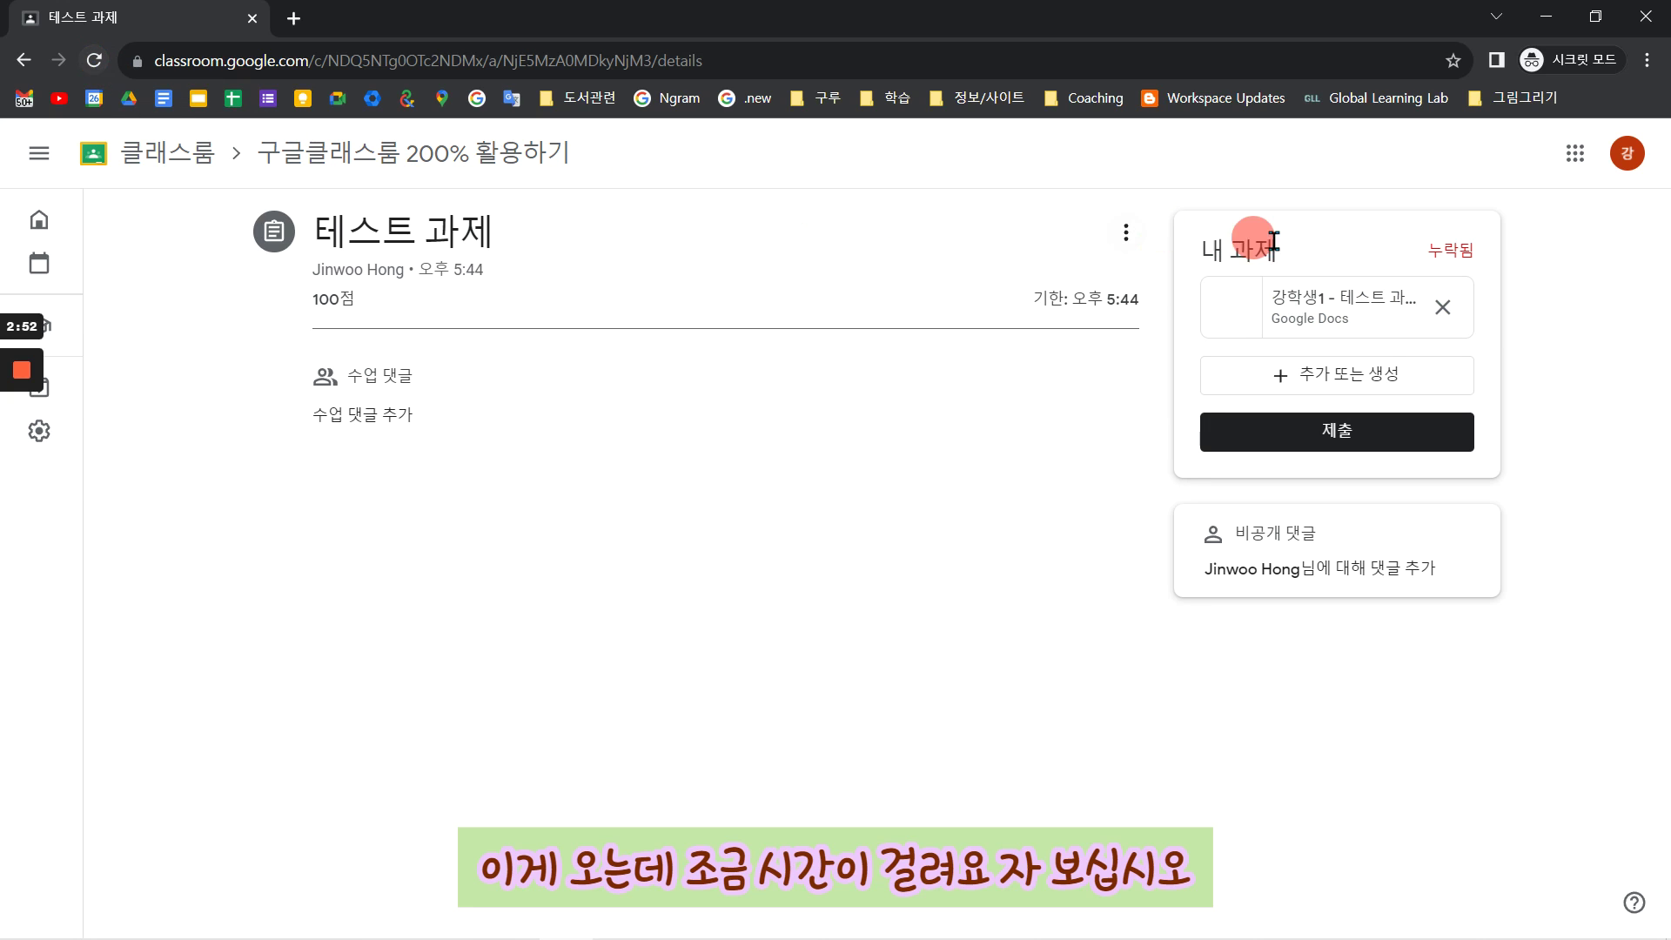
# - Check the current time against the deadline and submit the student's 테스트 과제 with its attached document
pyautogui.moveTo(1427, 936)
pyautogui.moveTo(1571, 922)
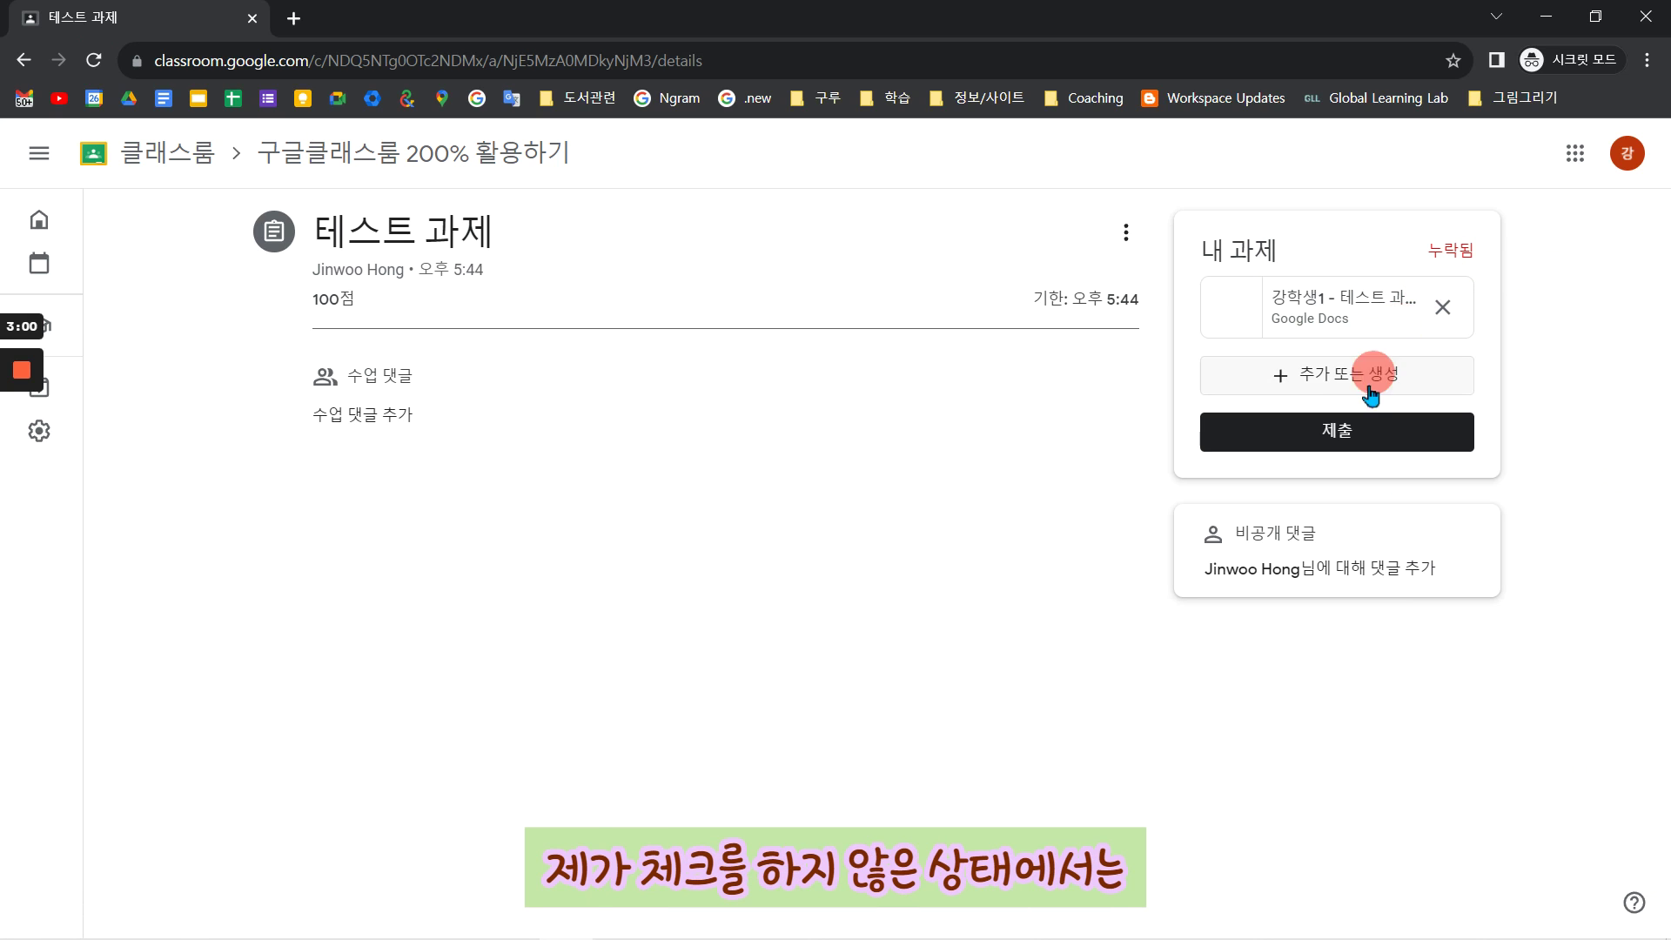
pyautogui.click(1339, 431)
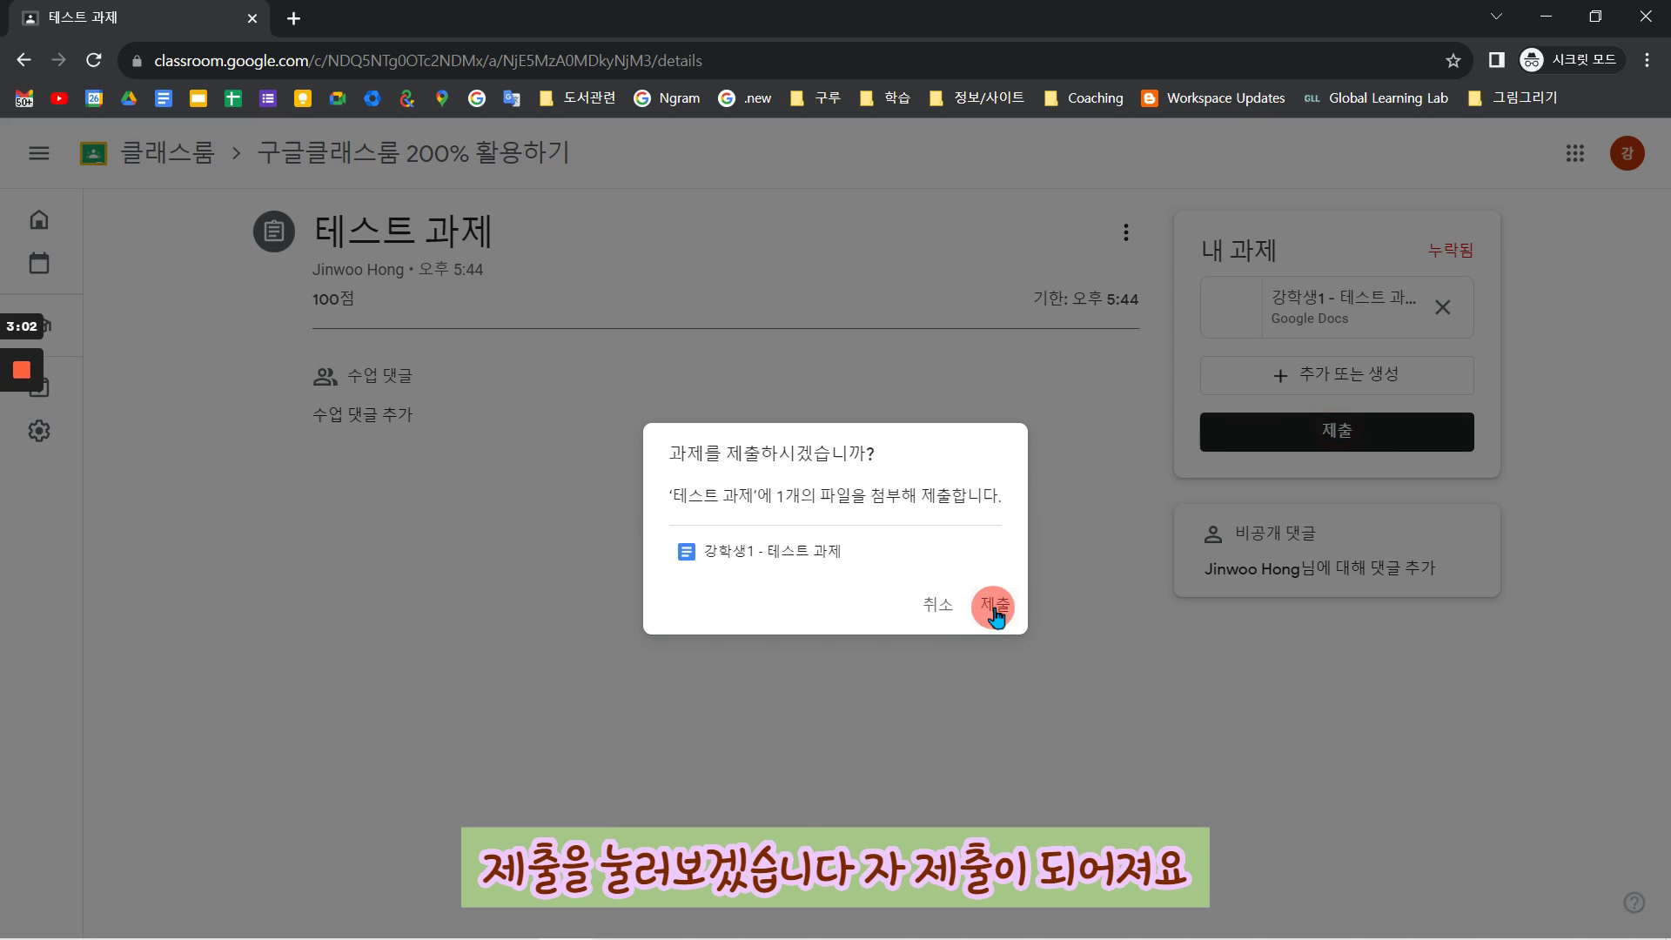
pyautogui.click(992, 609)
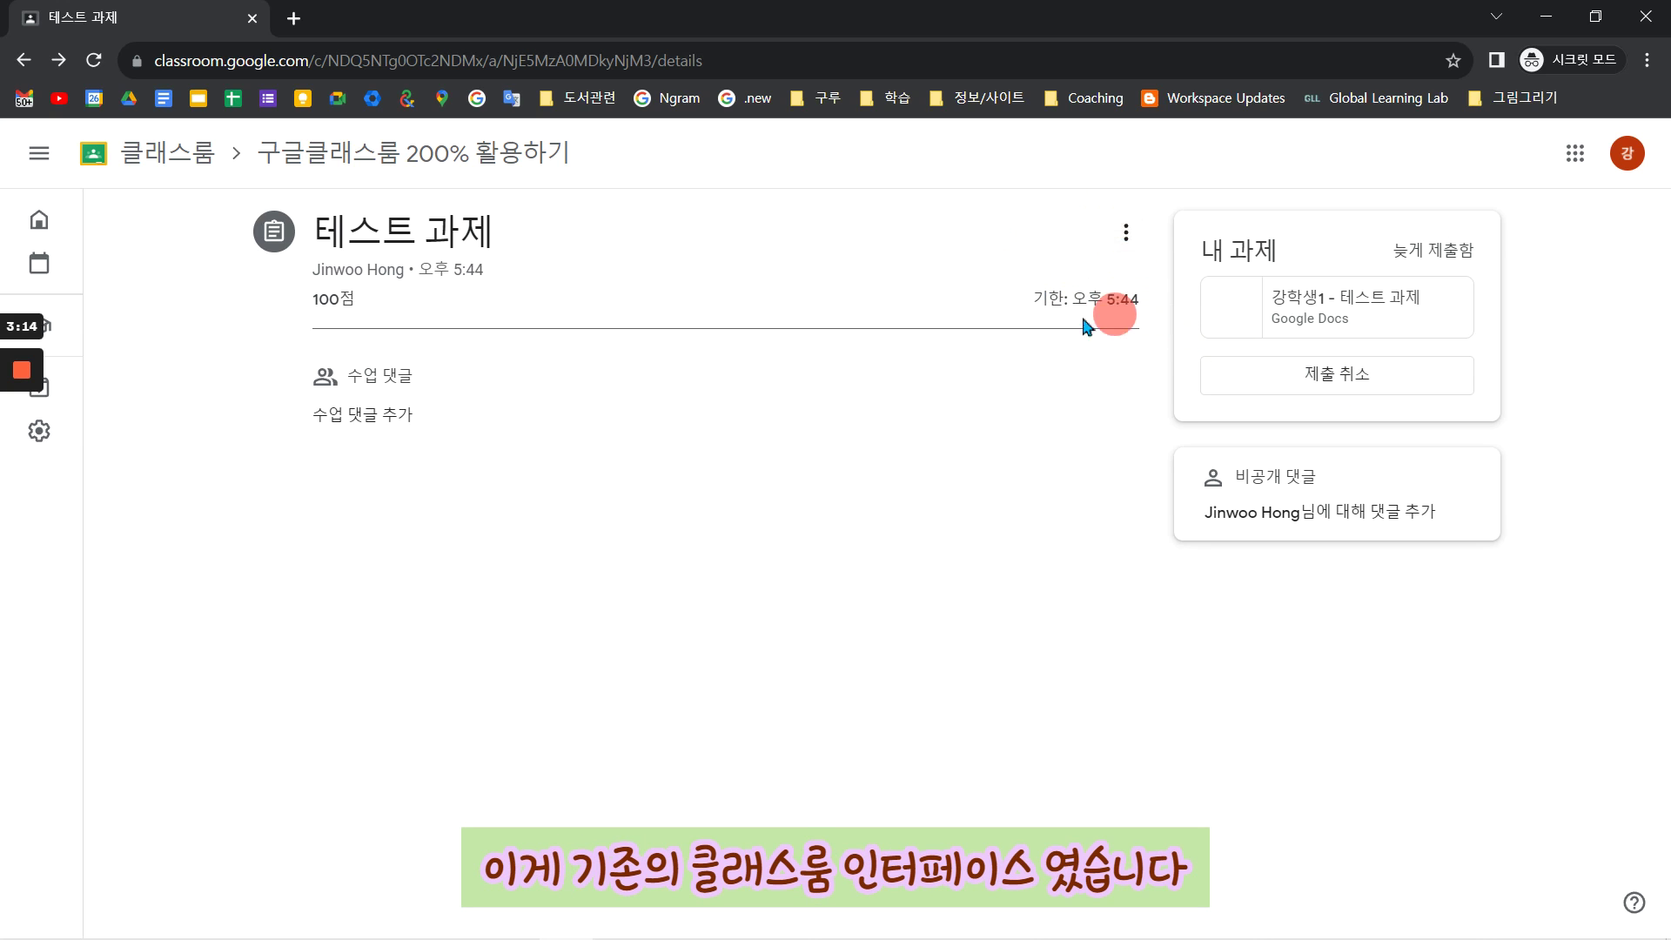
# - Switch to the teacher's Chrome window, expand 테스트 과제 in the classwork and open its student work for review
pyautogui.moveTo(696, 931)
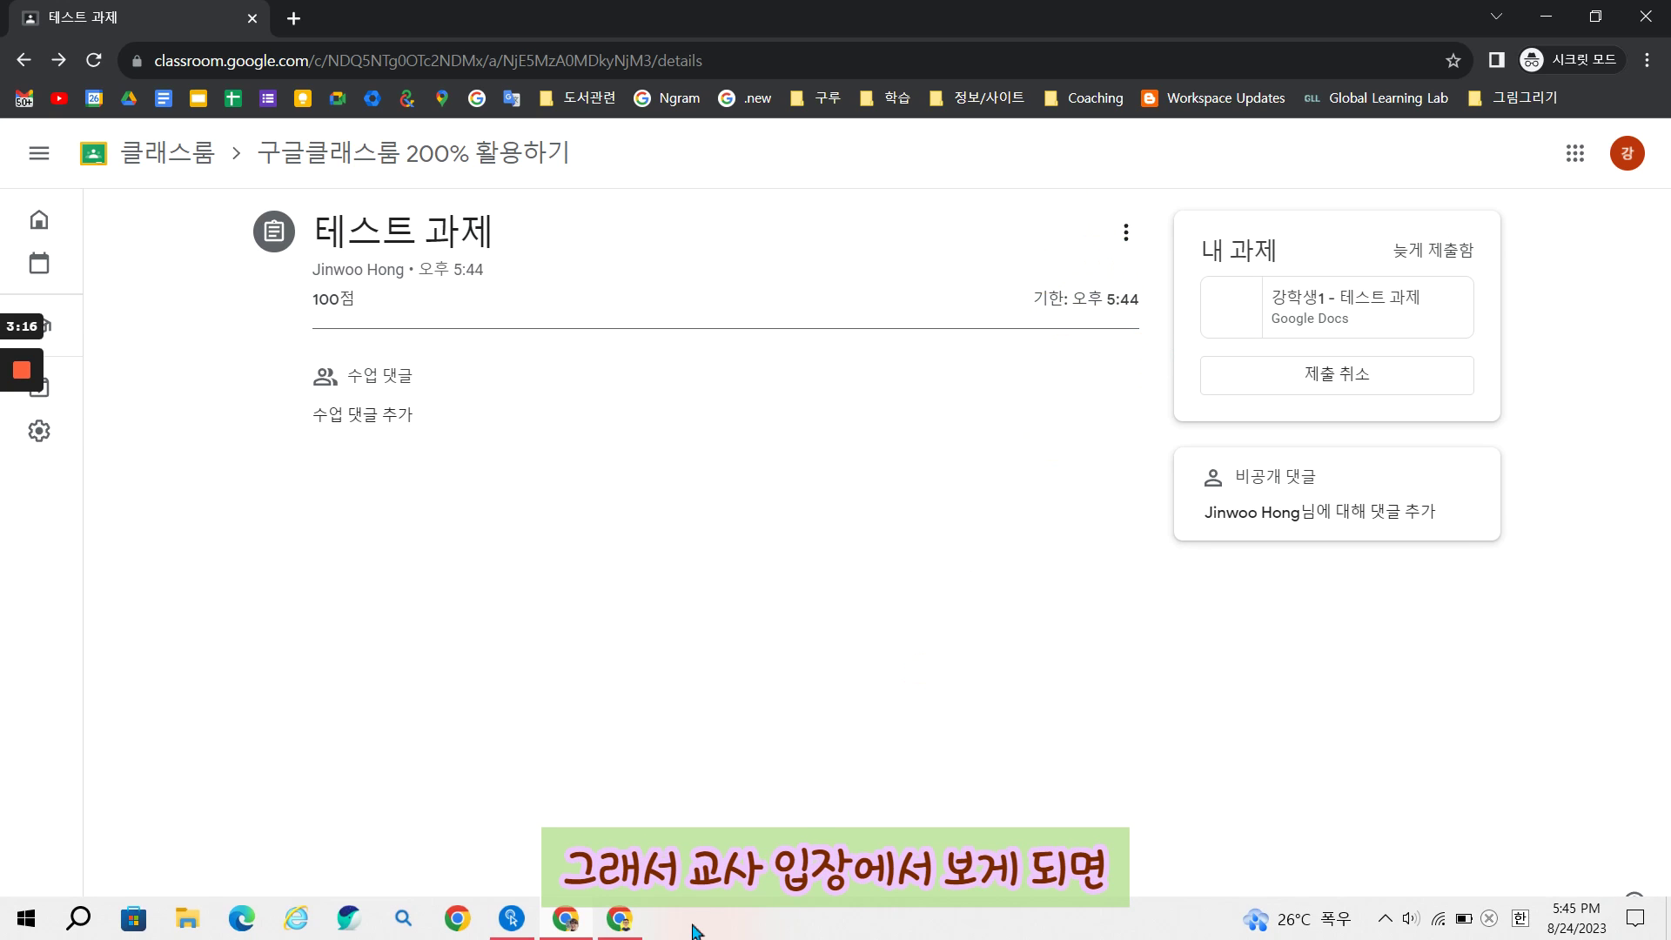
pyautogui.click(565, 923)
pyautogui.click(622, 428)
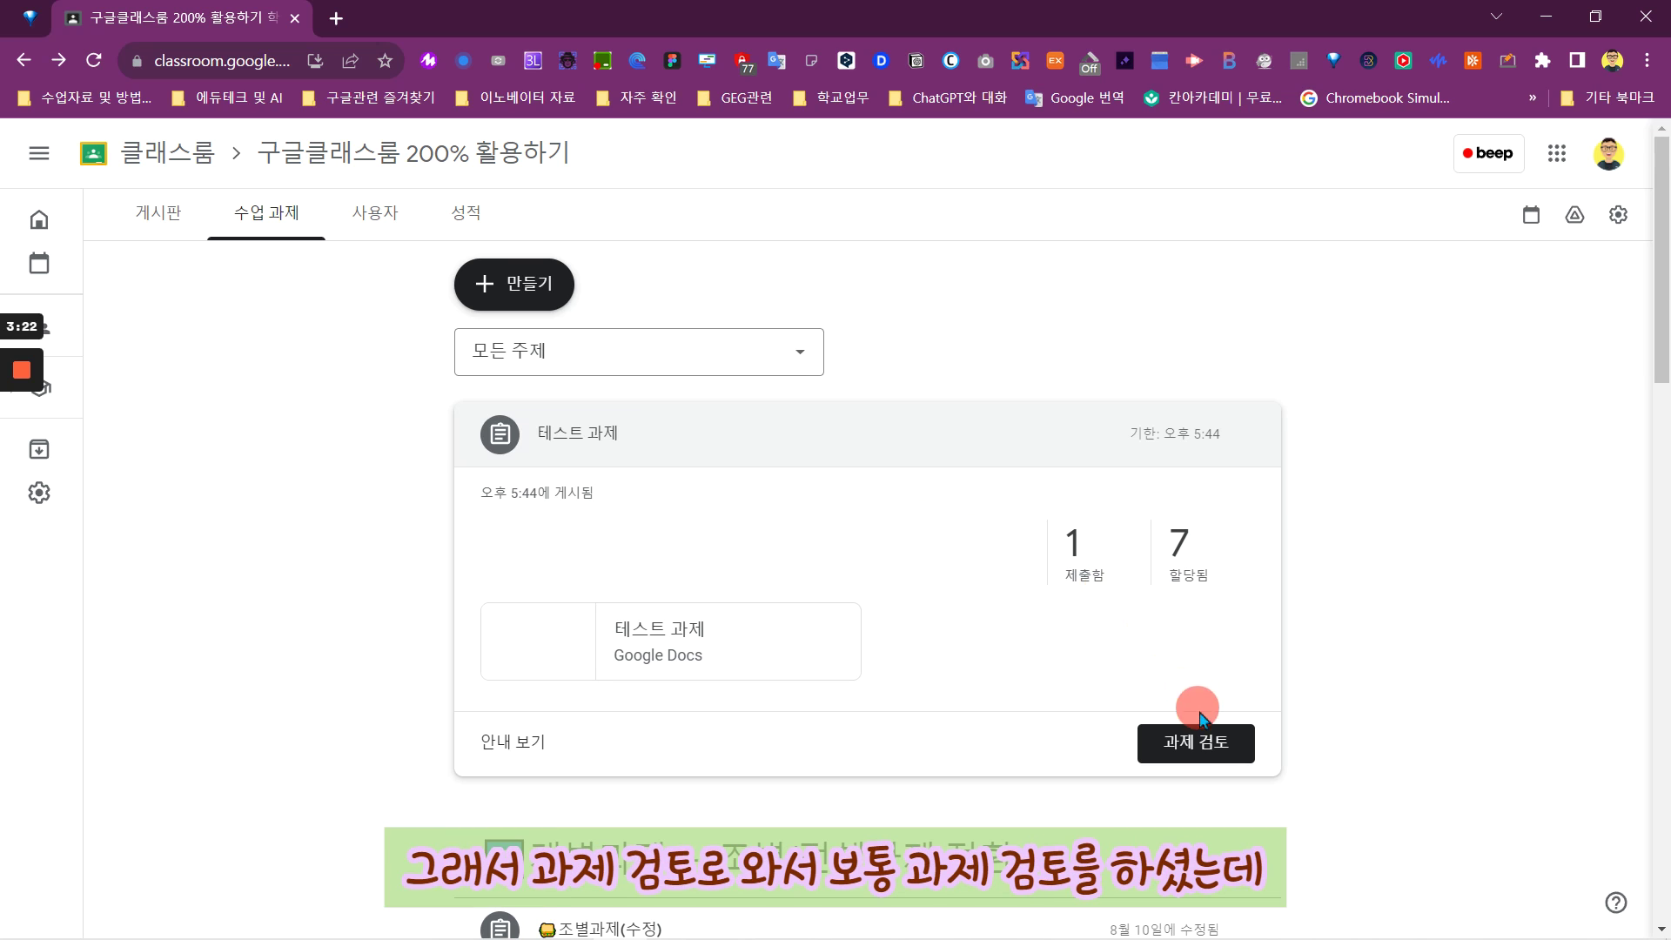
pyautogui.click(1208, 745)
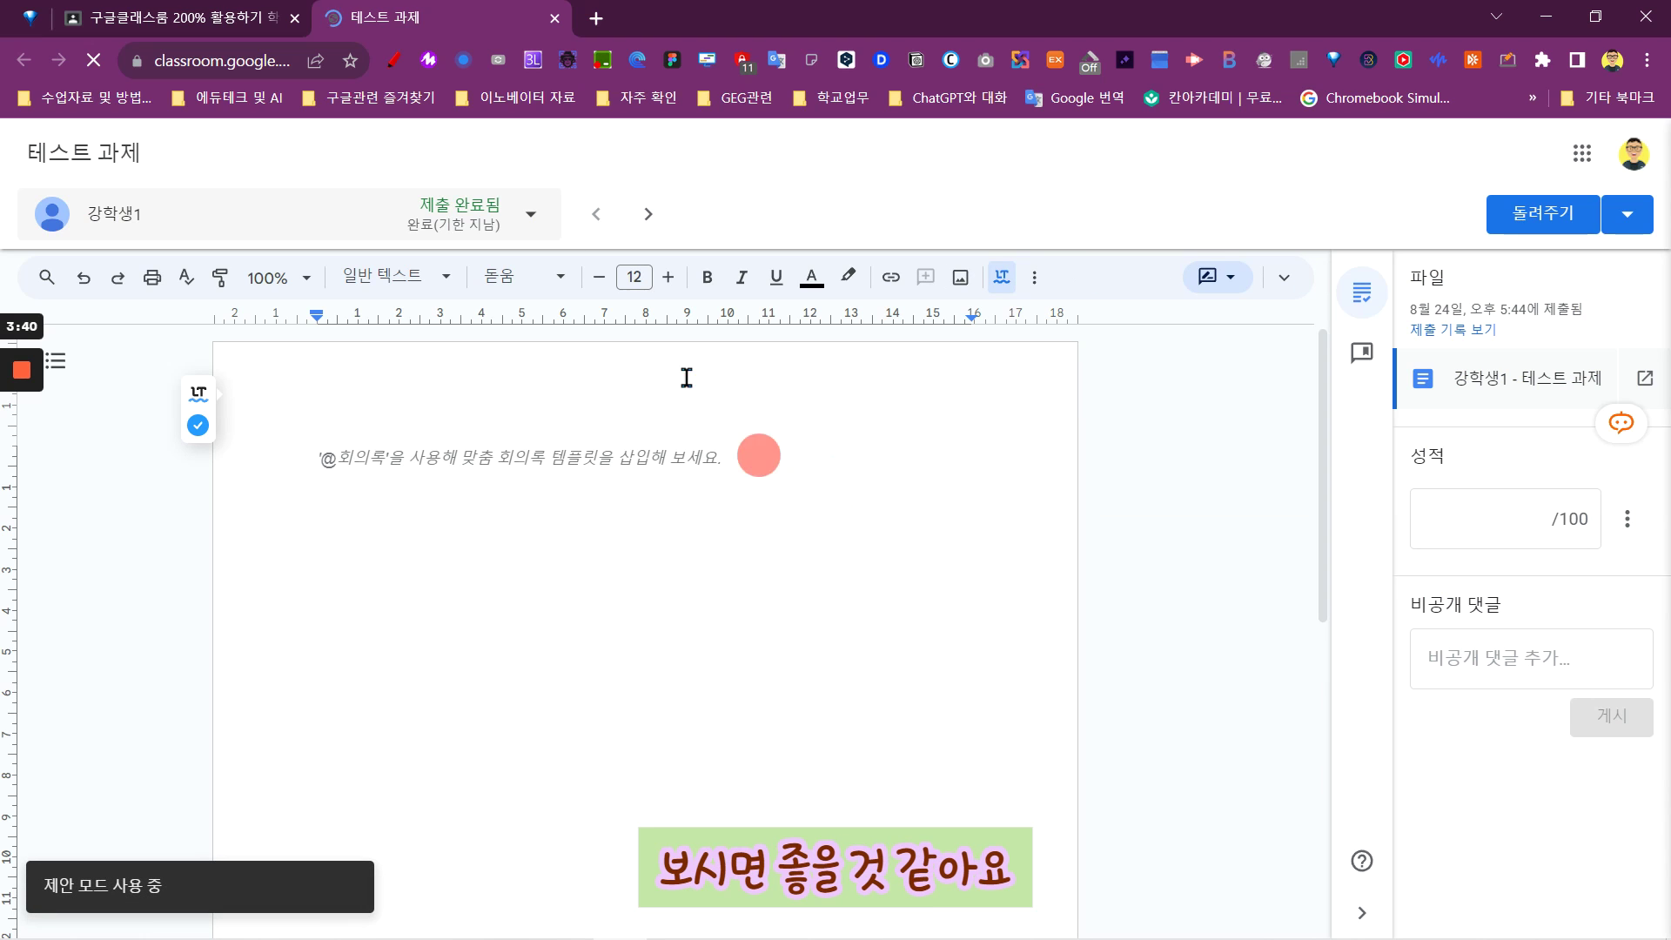
# - Return to the class's classwork and reuse the 테스트 과제 post with new copies of all attachments
pyautogui.click(265, 18)
pyautogui.click(535, 292)
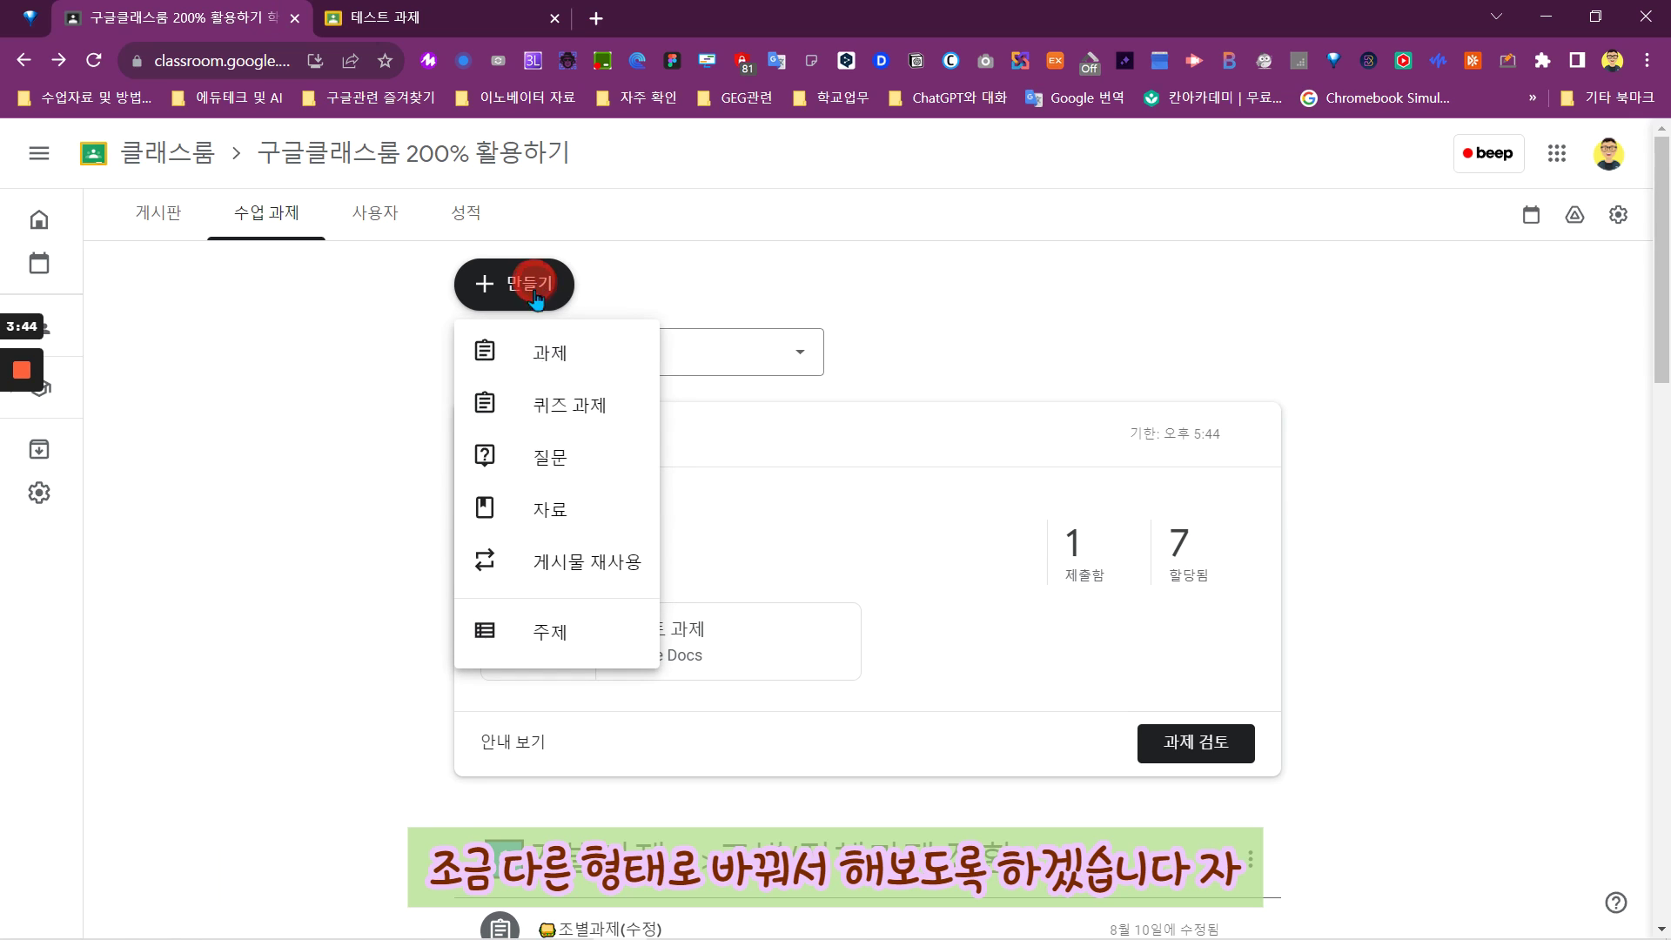
pyautogui.click(601, 562)
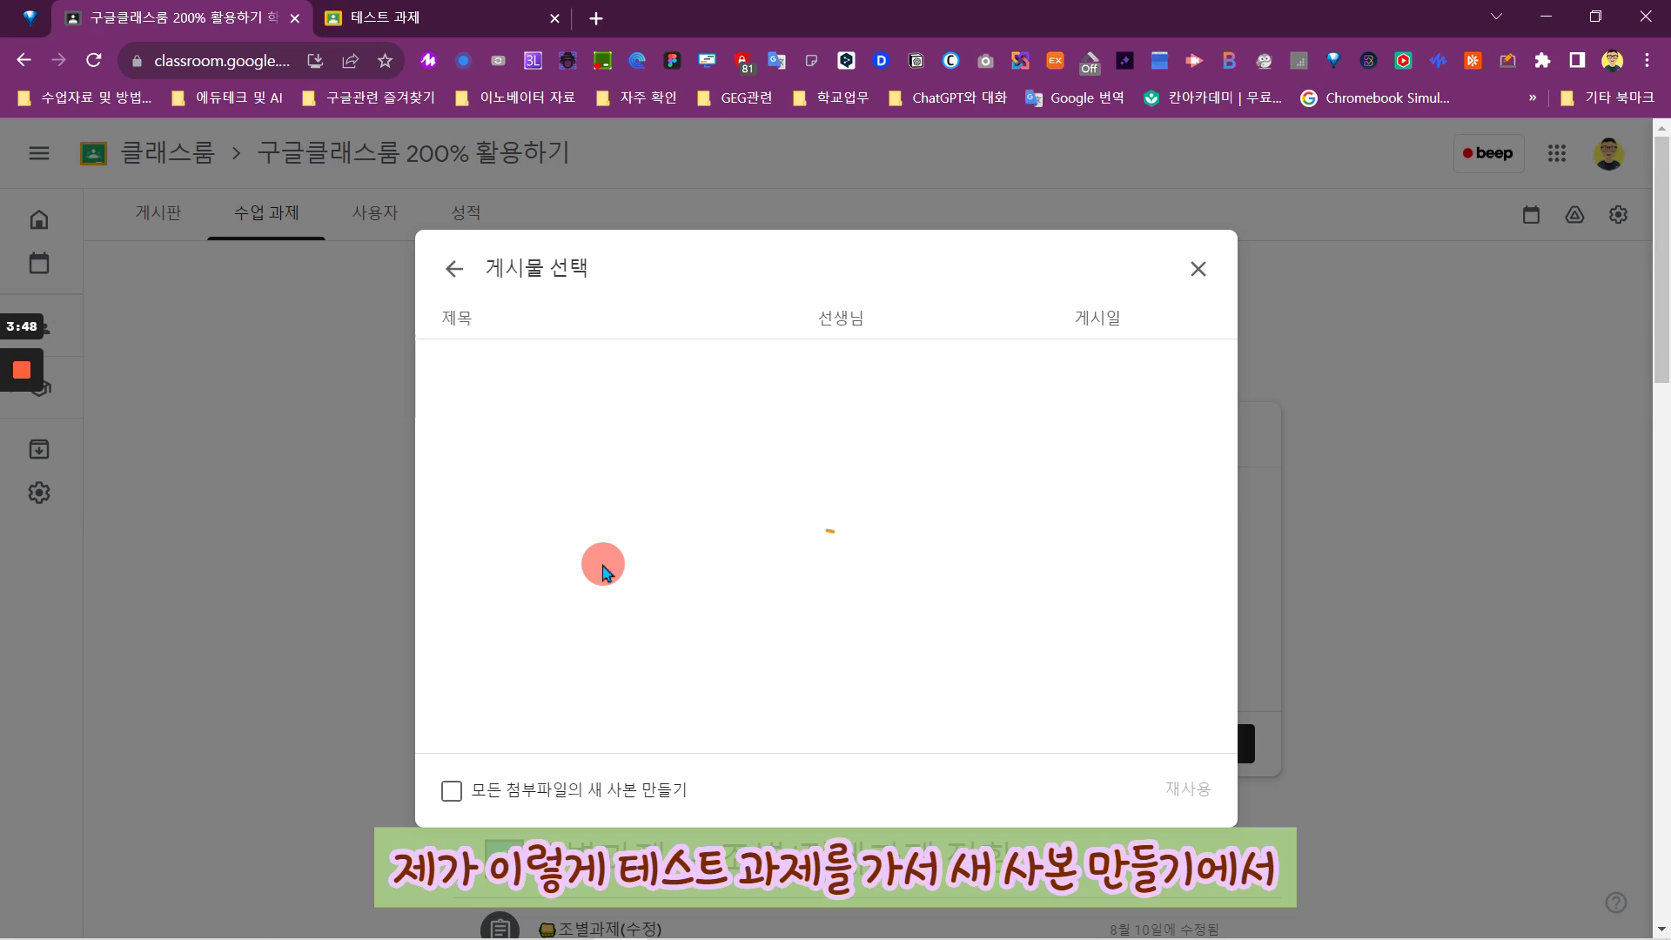
pyautogui.click(590, 370)
pyautogui.click(557, 792)
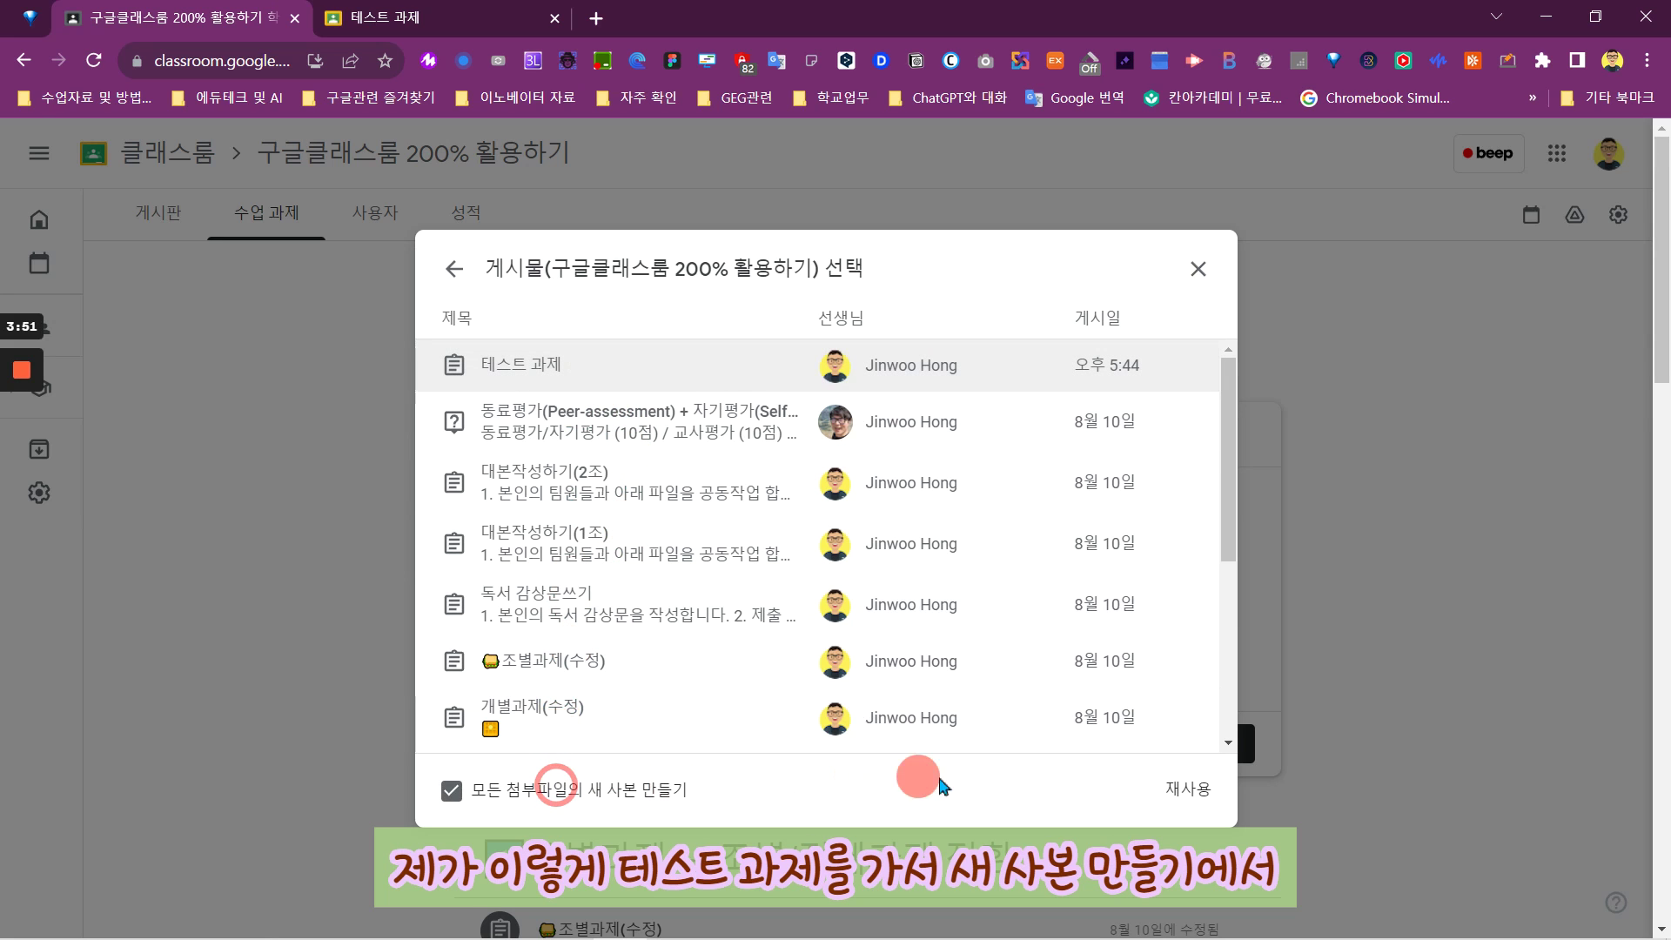
pyautogui.click(1184, 790)
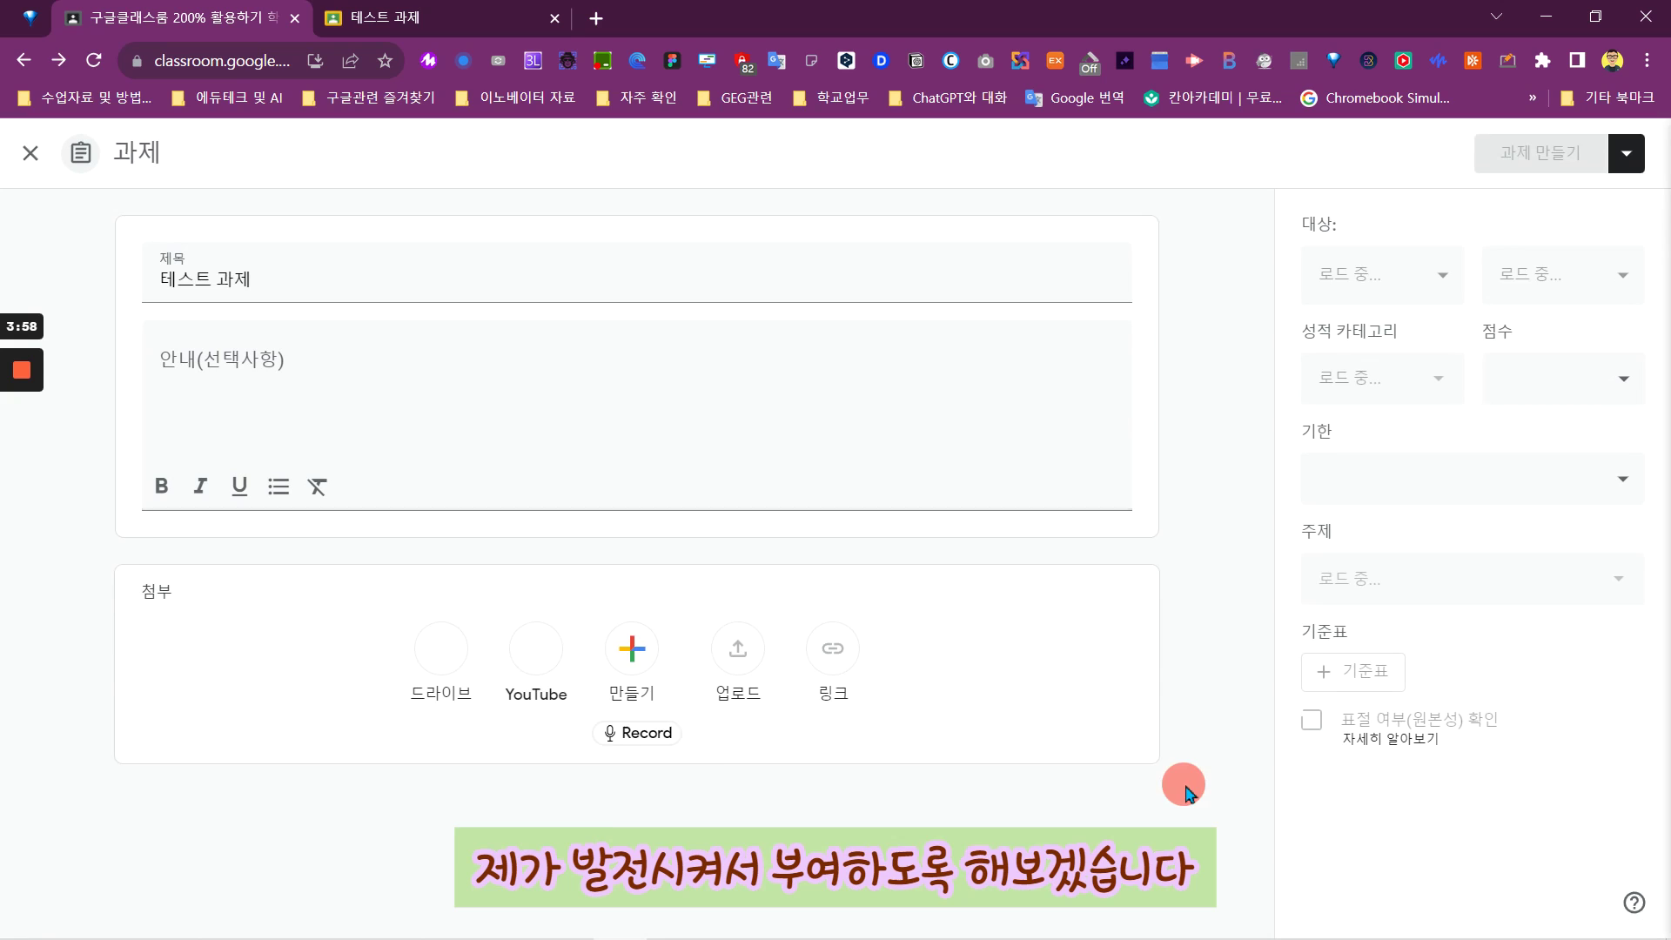
# - Title the reused assignment 테스트 과제2 and rename its attached Google Docs file to 테스트 과제2
pyautogui.click(469, 283)
pyautogui.write('2')
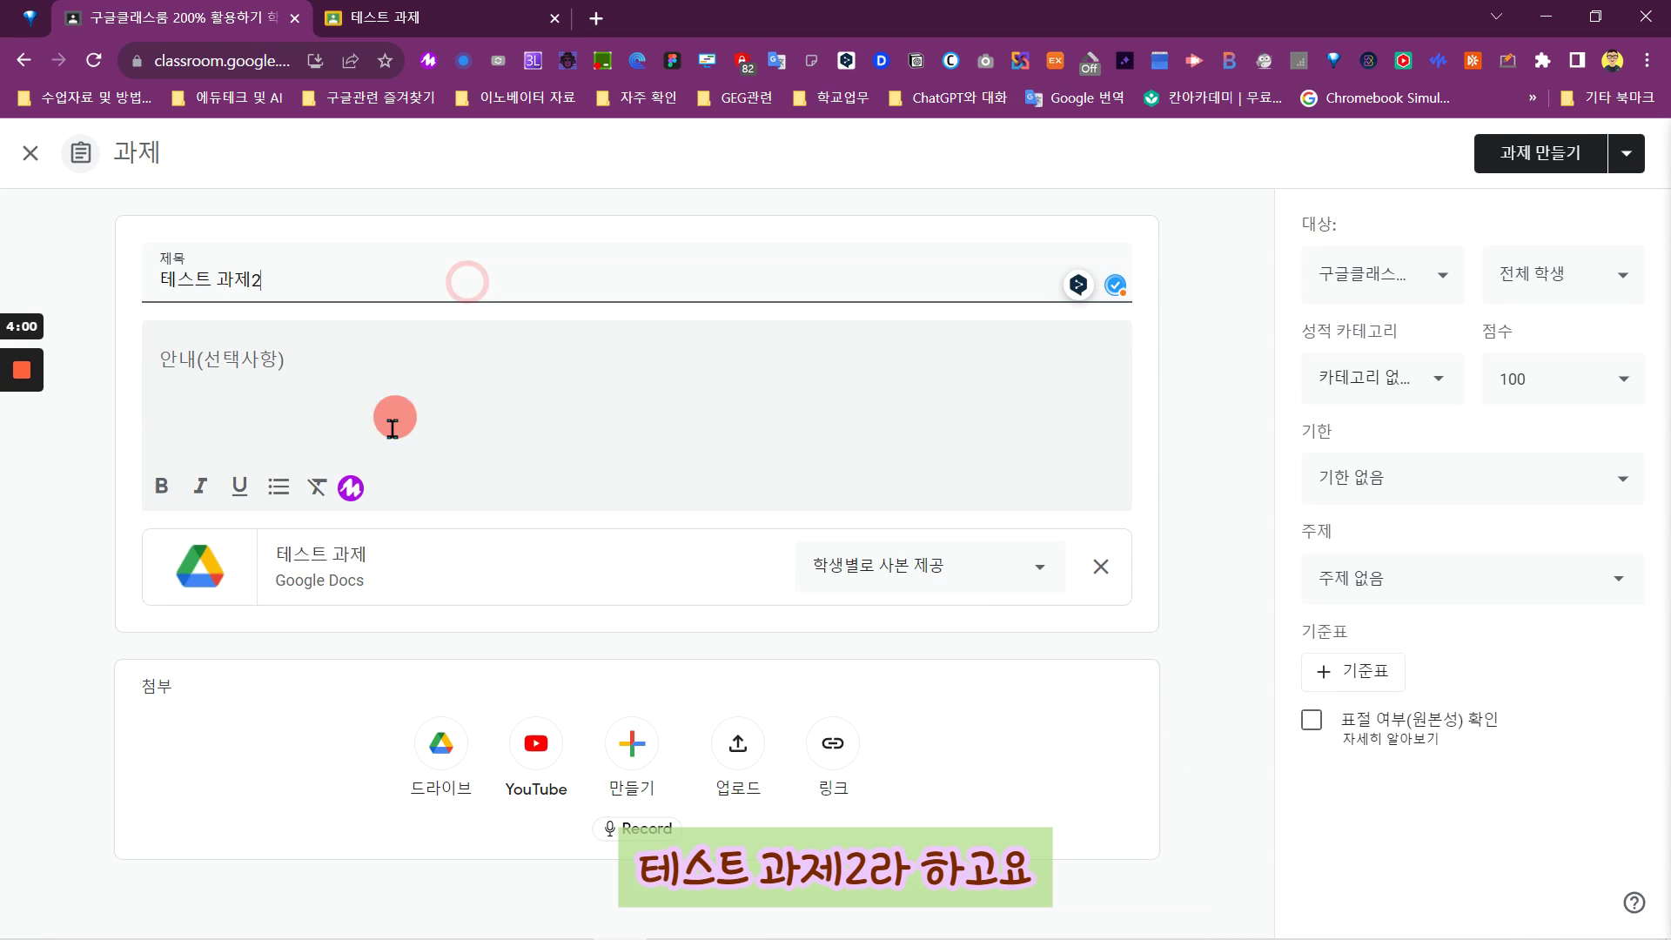
pyautogui.click(323, 578)
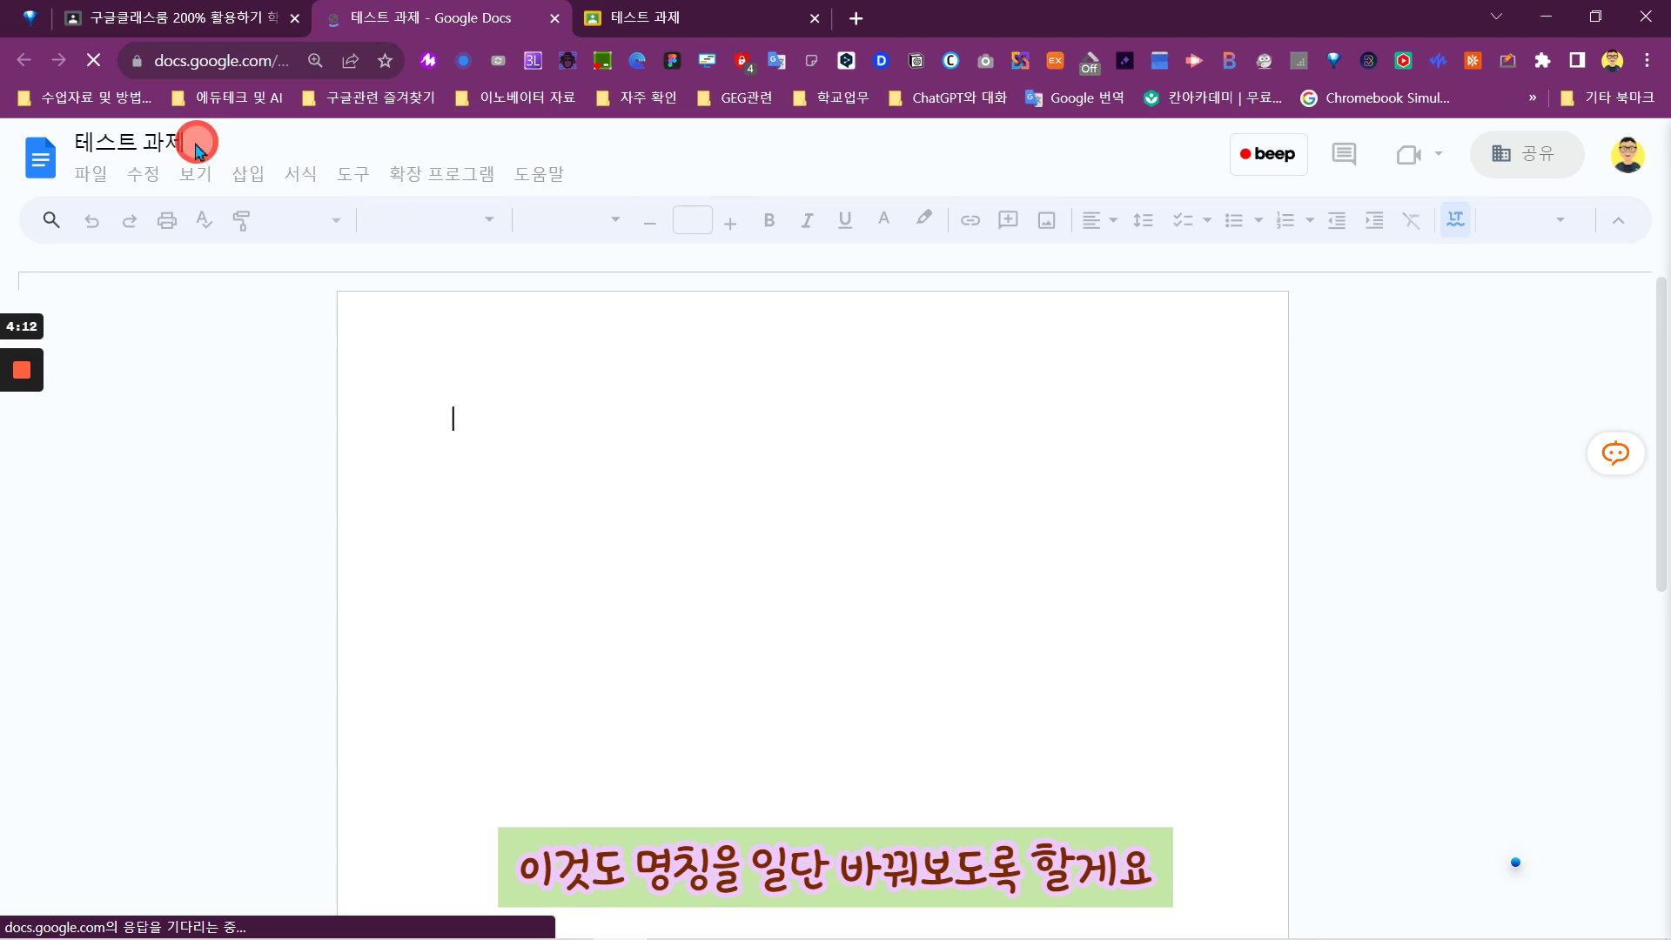
pyautogui.click(197, 149)
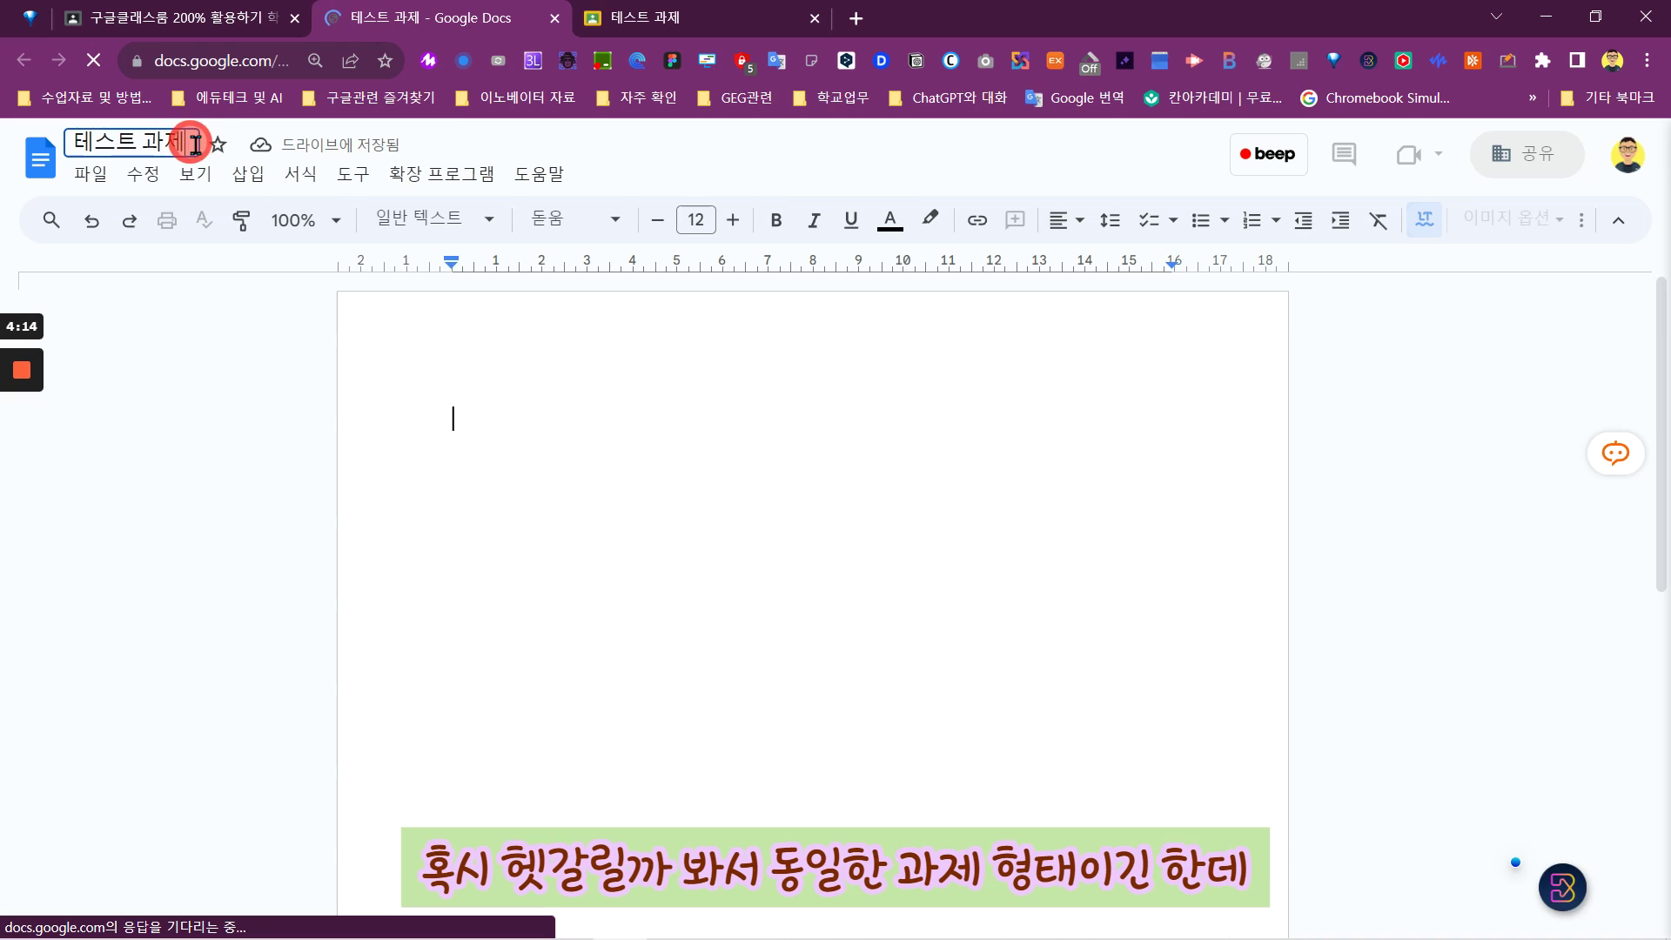
pyautogui.write('2')
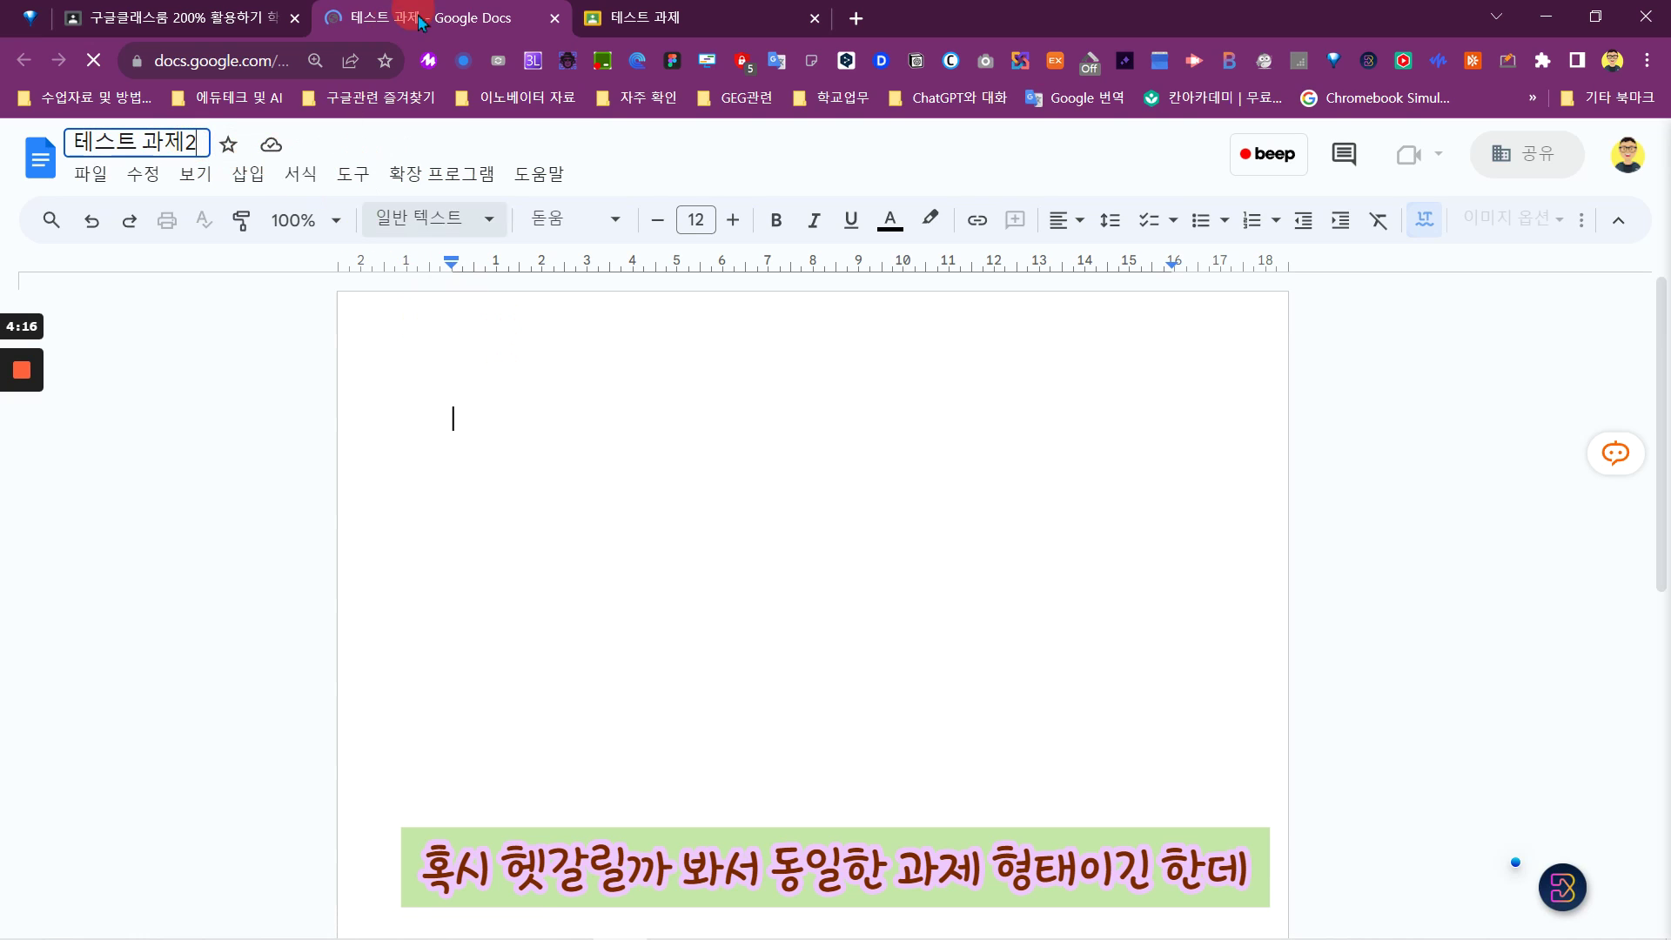
pyautogui.click(757, 357)
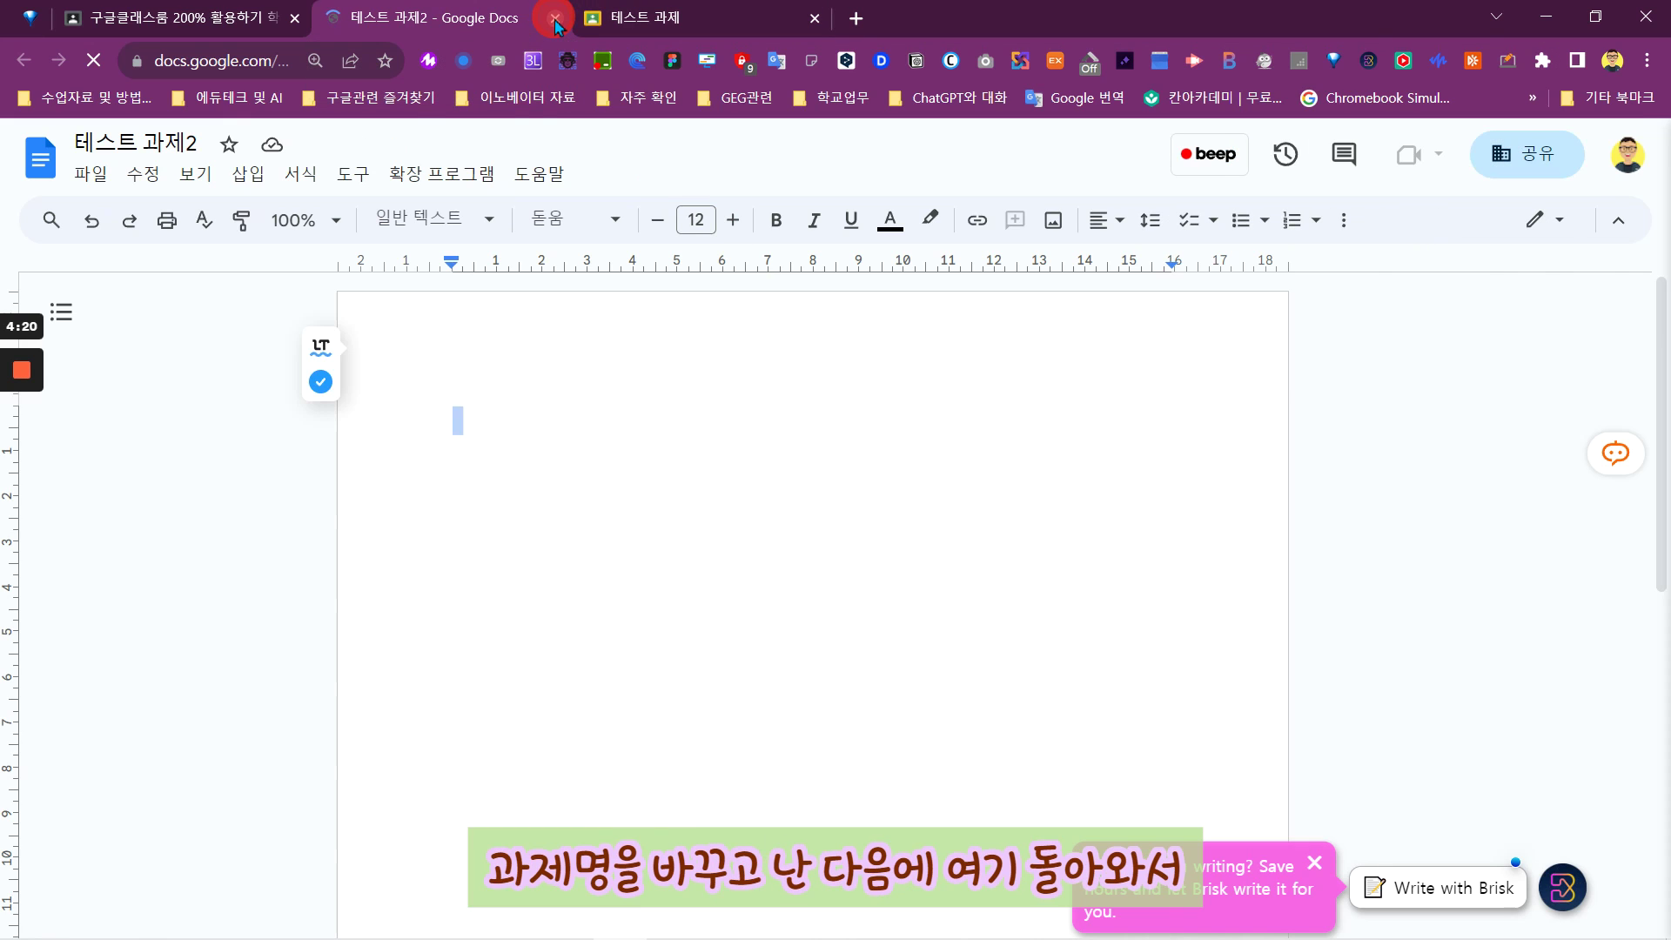
pyautogui.click(555, 18)
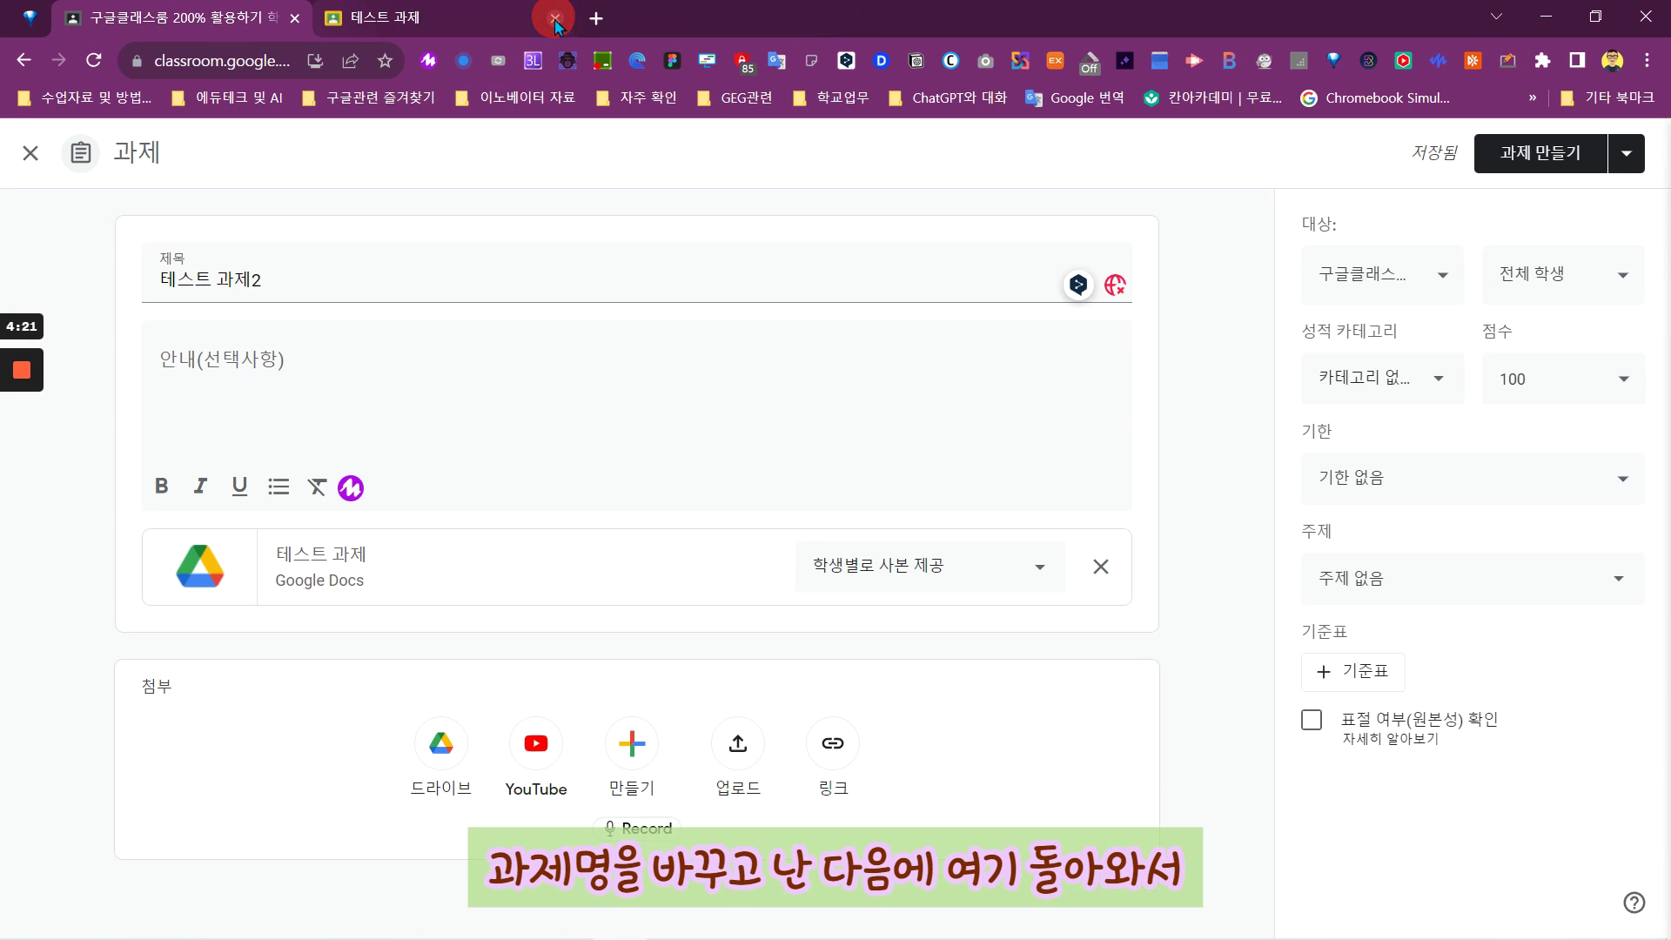
# - Set the due date of 테스트 과제2 to 2023. 8. 24. with a due time of 17:47
pyautogui.click(1503, 488)
pyautogui.click(1474, 563)
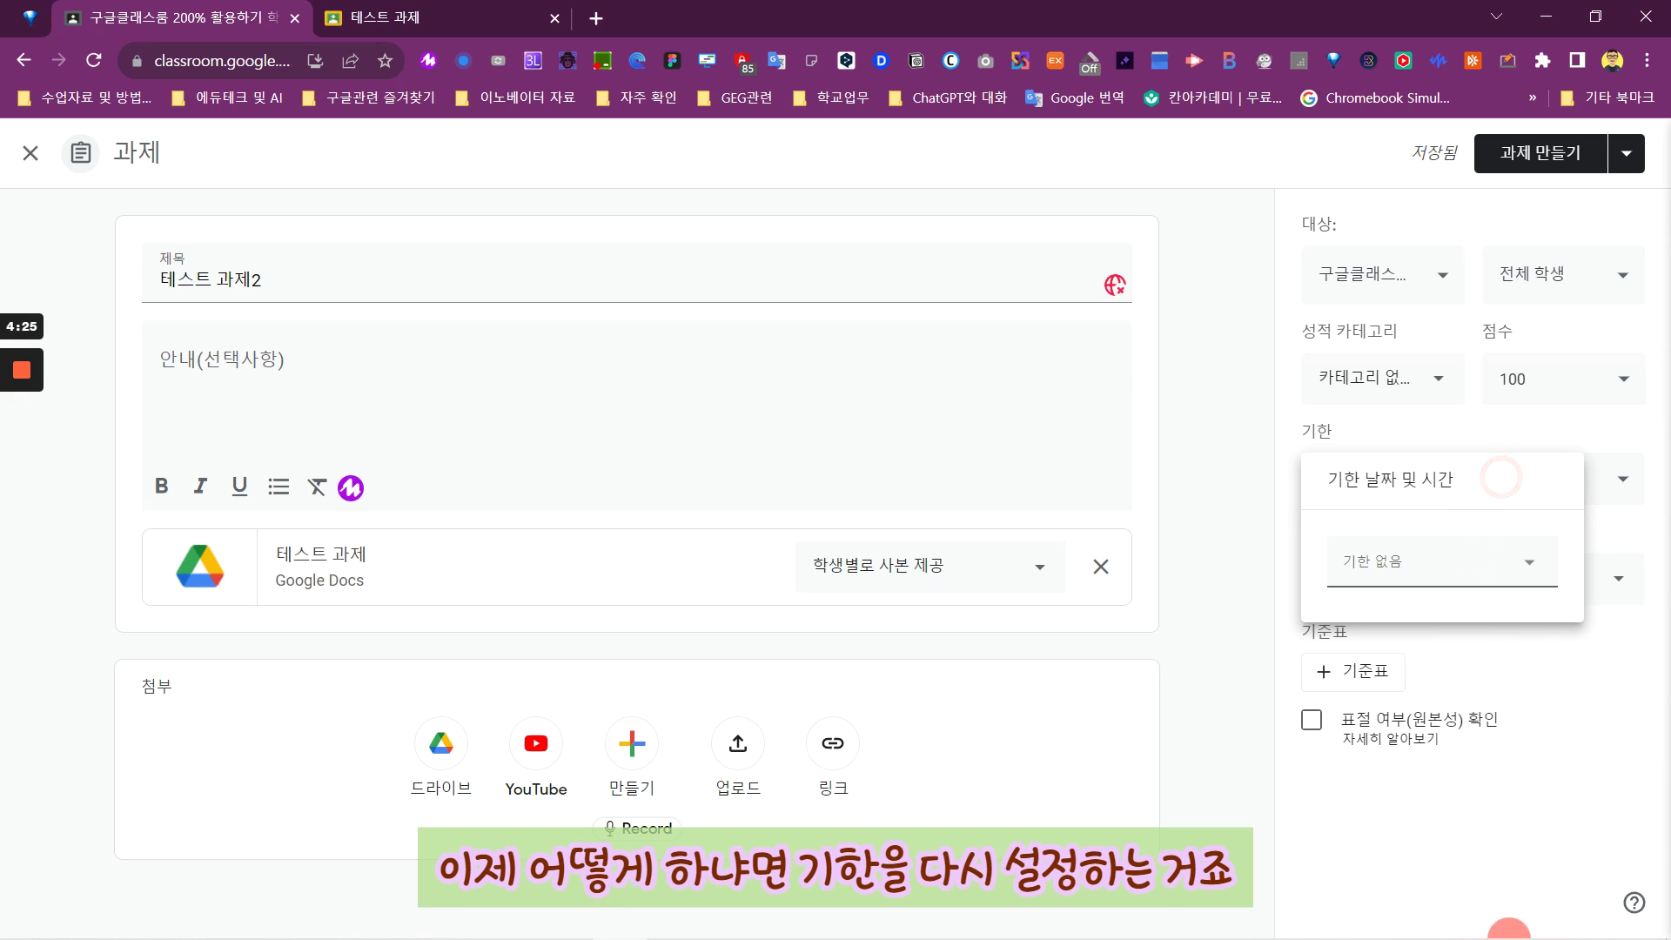
pyautogui.click(1459, 560)
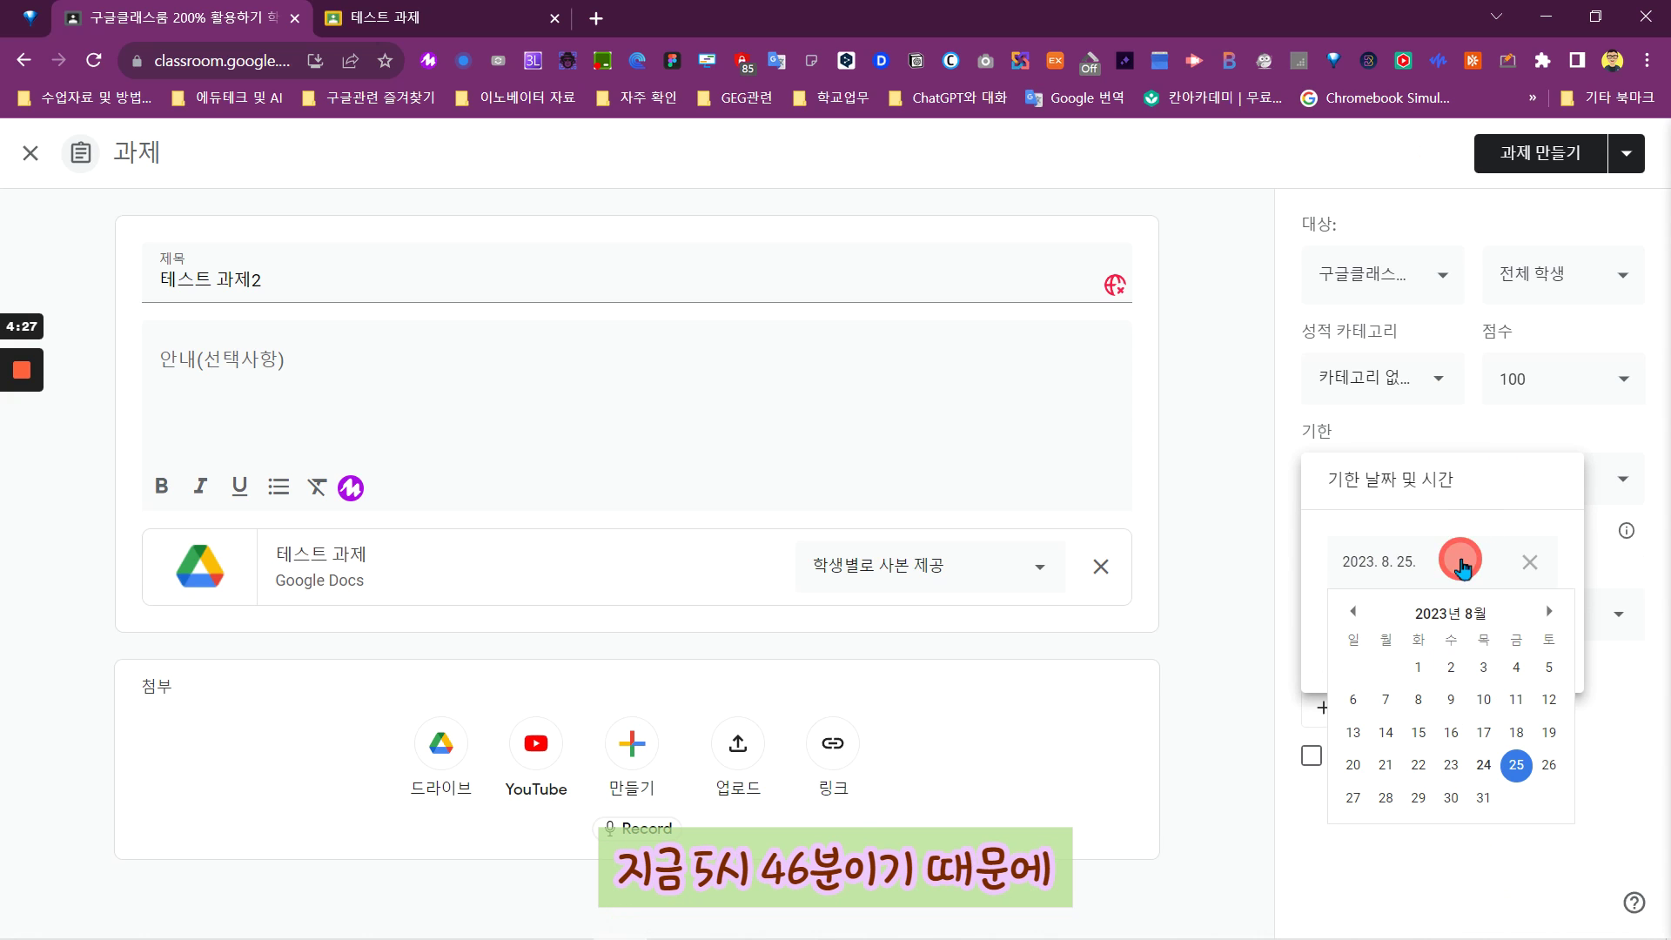
pyautogui.click(1484, 765)
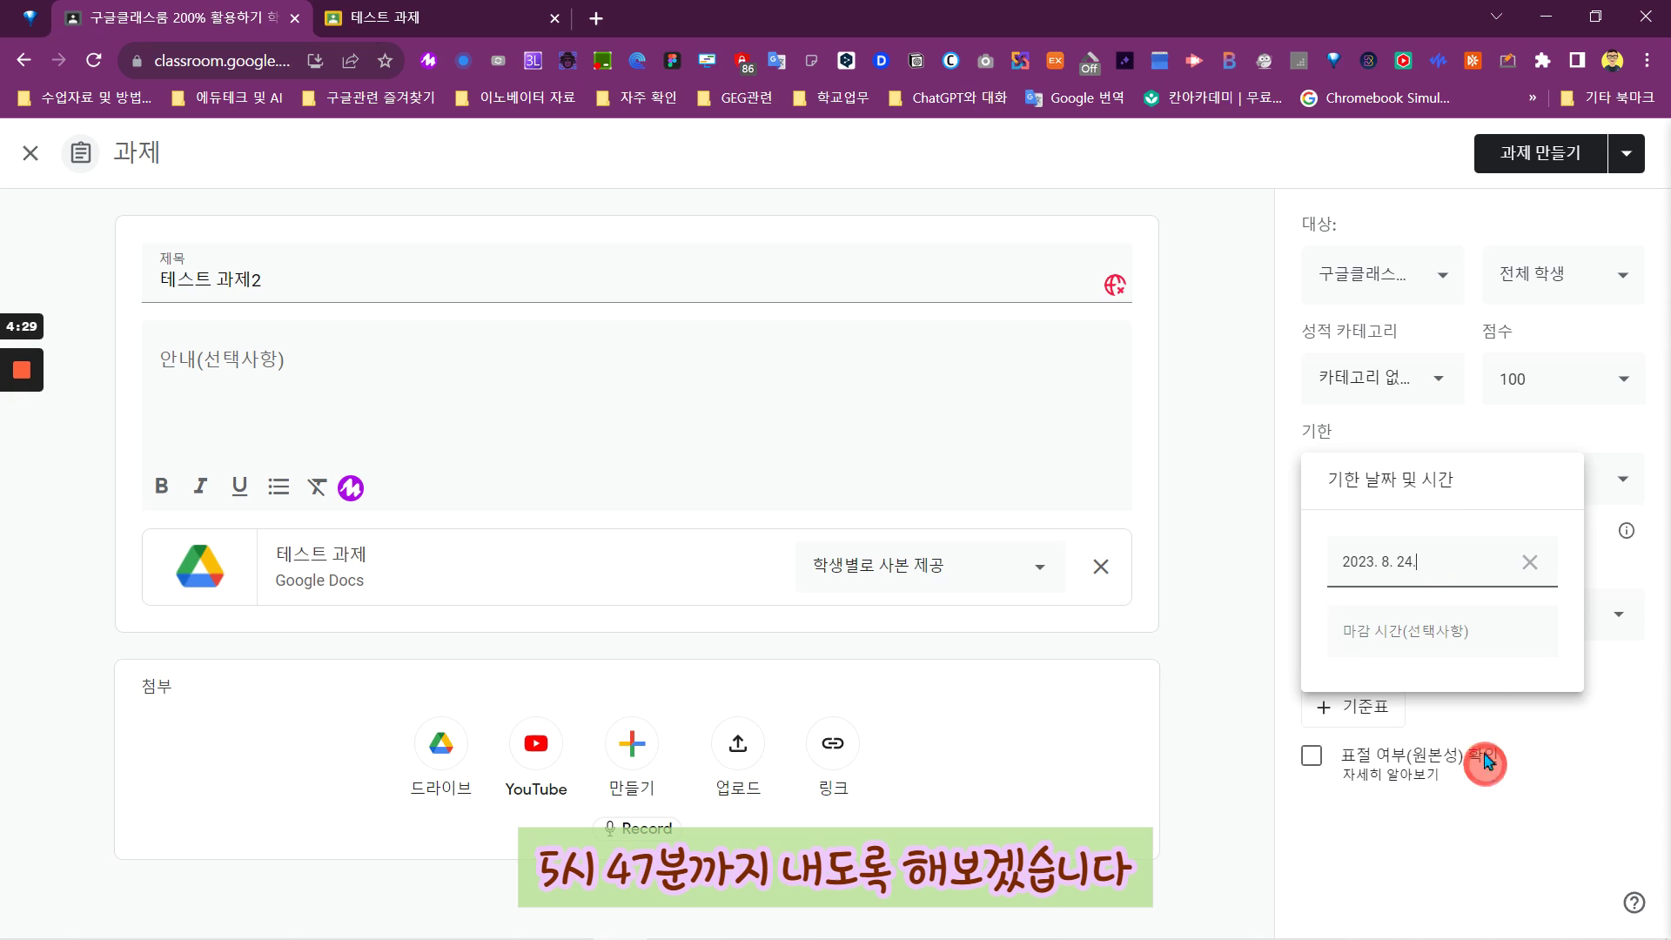
pyautogui.click(1457, 631)
pyautogui.press('BackSpace')
pyautogui.write('17:47')
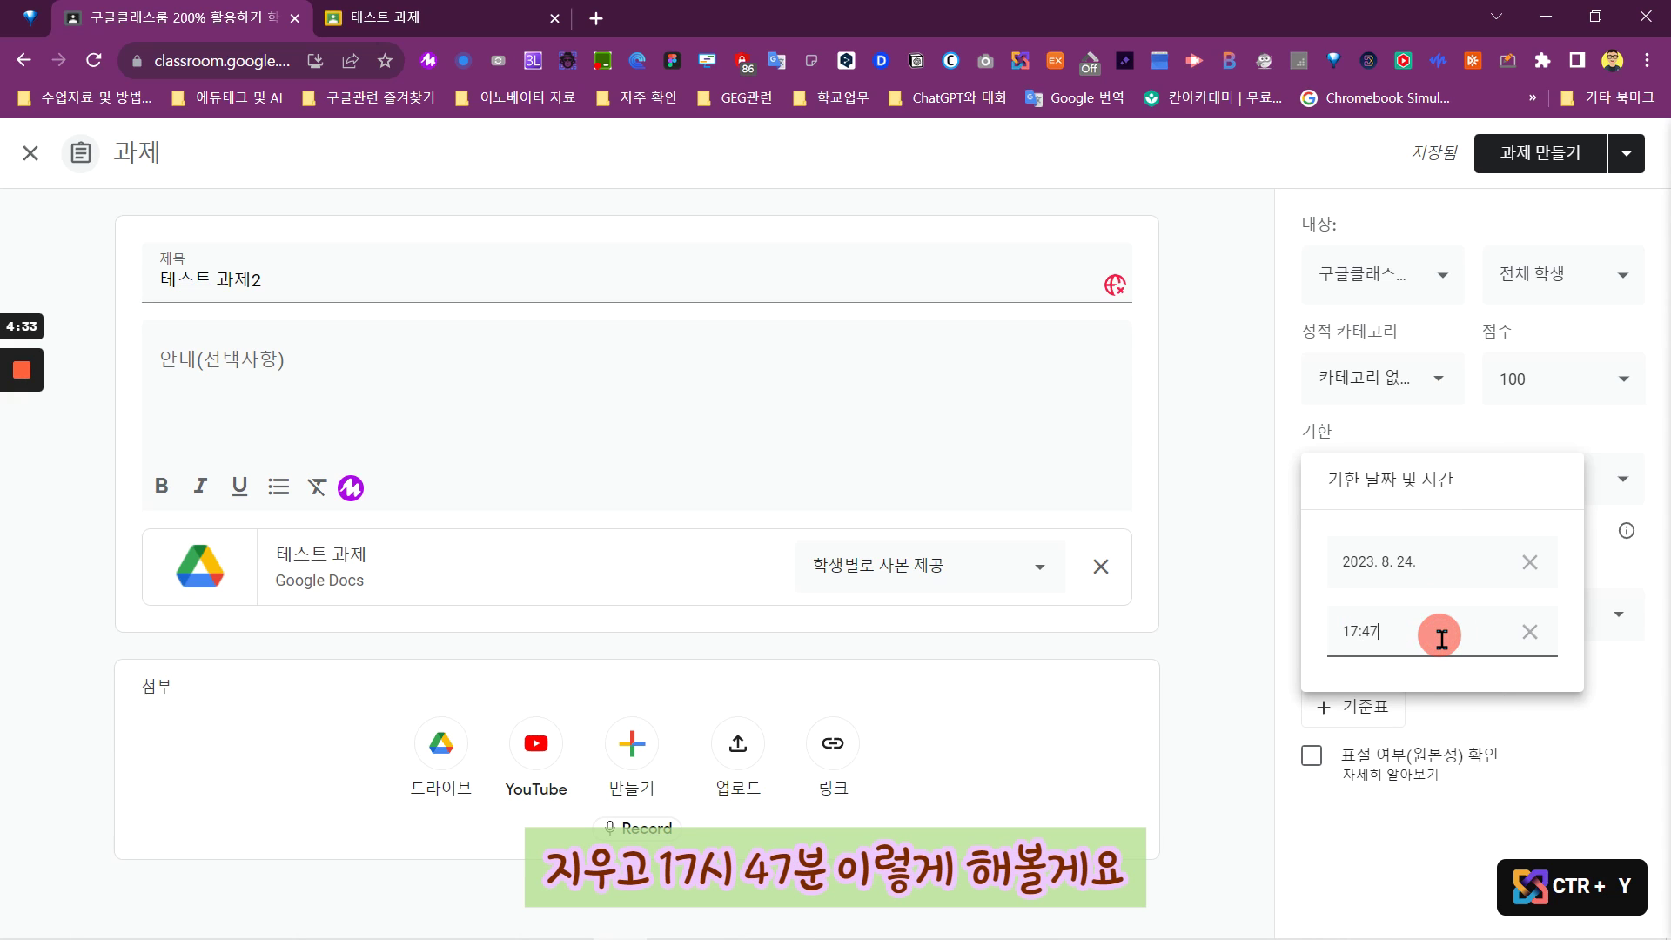
pyautogui.click(1584, 433)
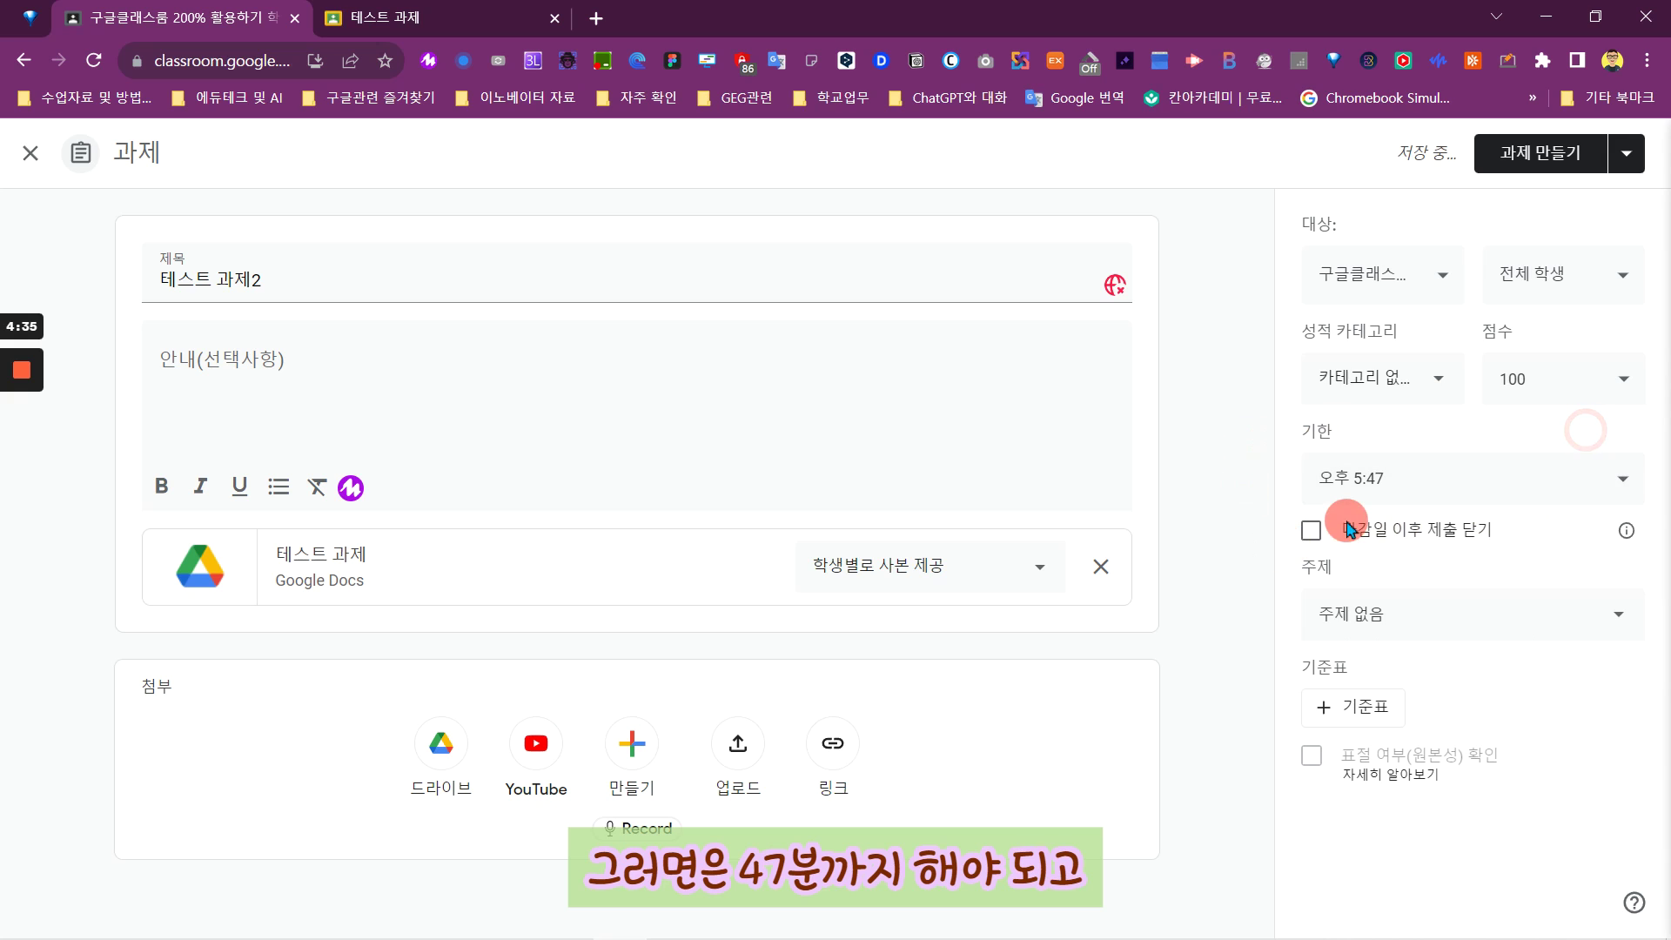
# - Turn on 마감일 이후 제출 닫기 and publish 테스트 과제2 to all students without a grade category
pyautogui.click(1310, 532)
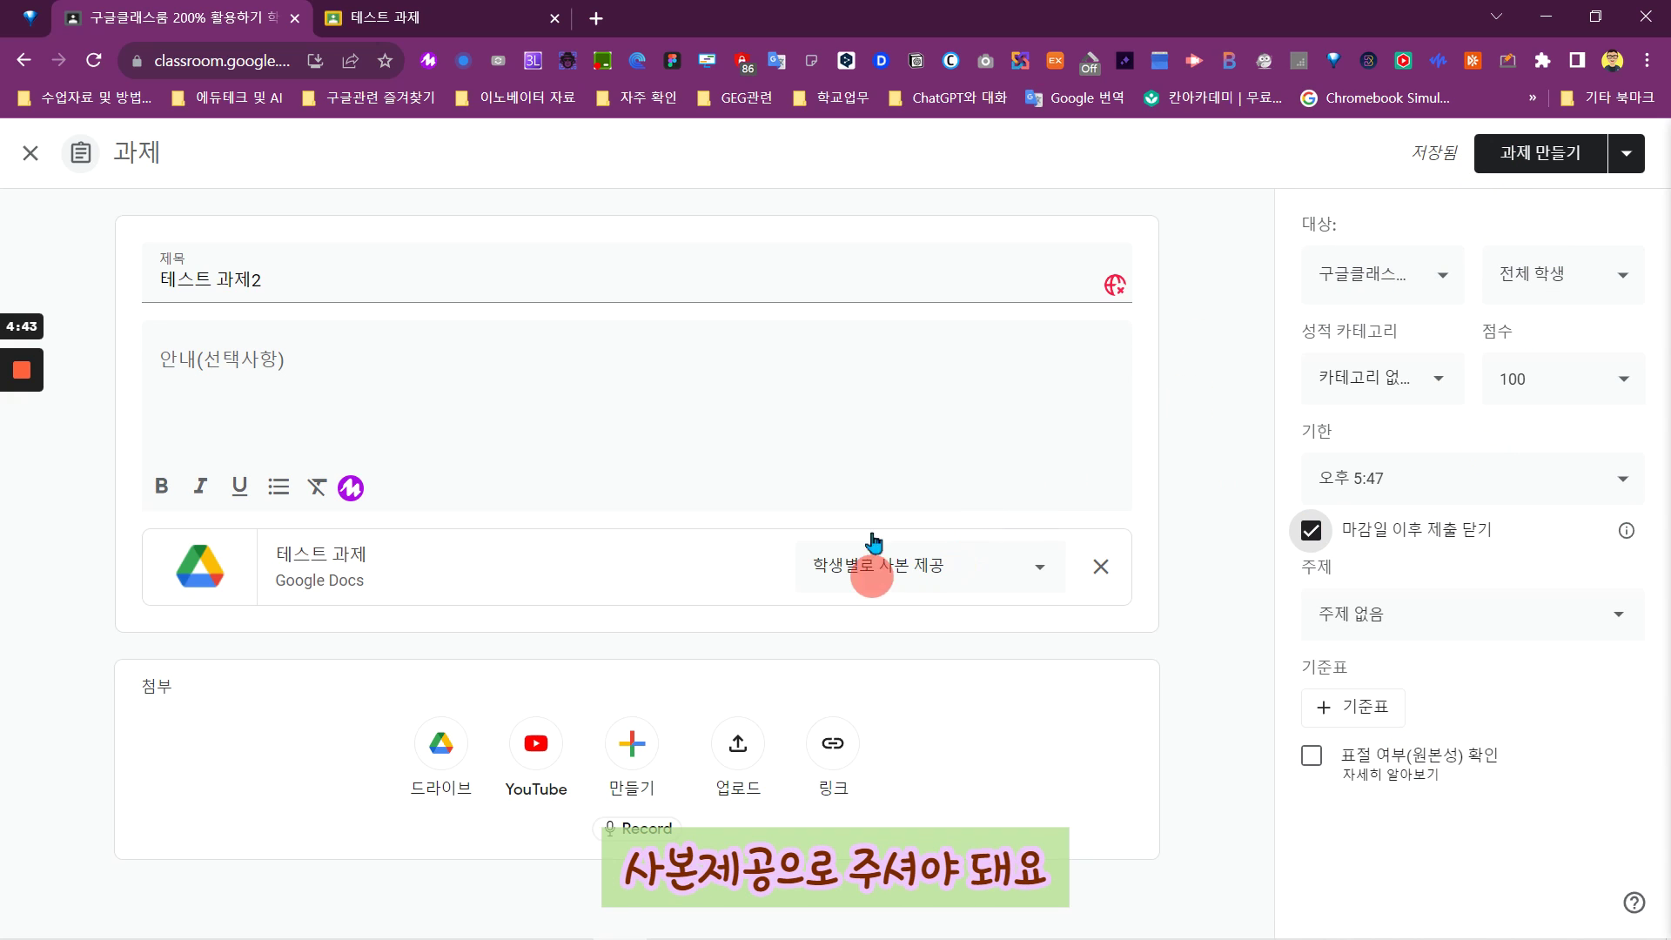
pyautogui.click(1514, 175)
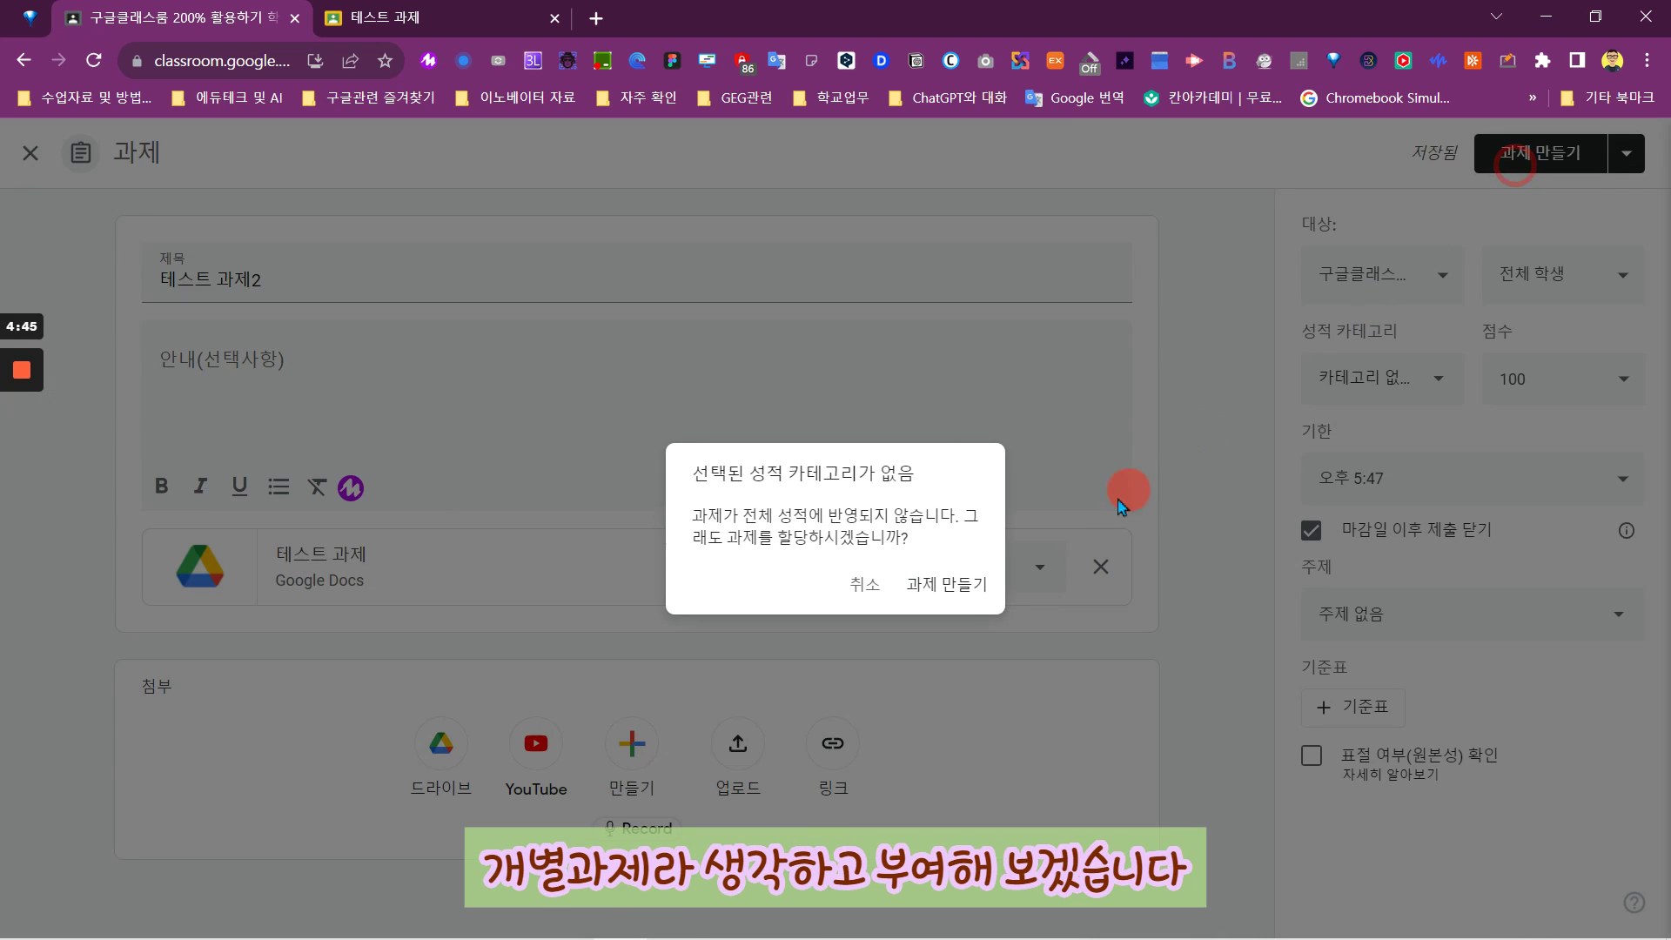
pyautogui.click(961, 585)
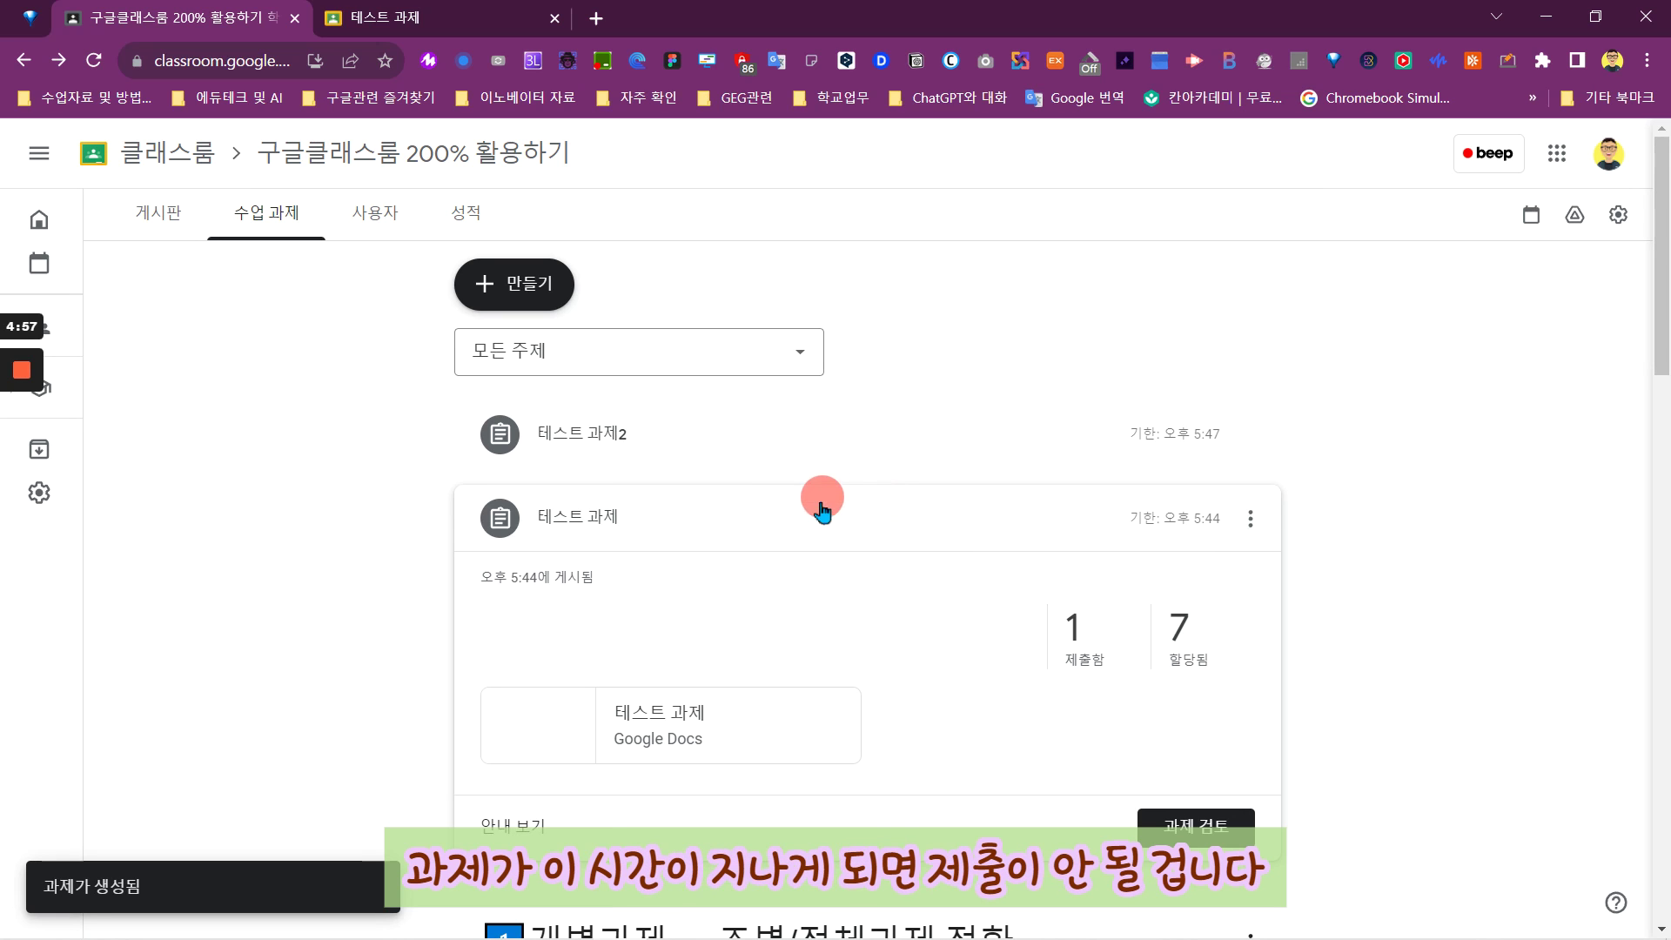
# - Check 테스트 과제2's deadline, open its full instructions in the student's incognito window and dismiss the late-submission notice
pyautogui.click(1141, 444)
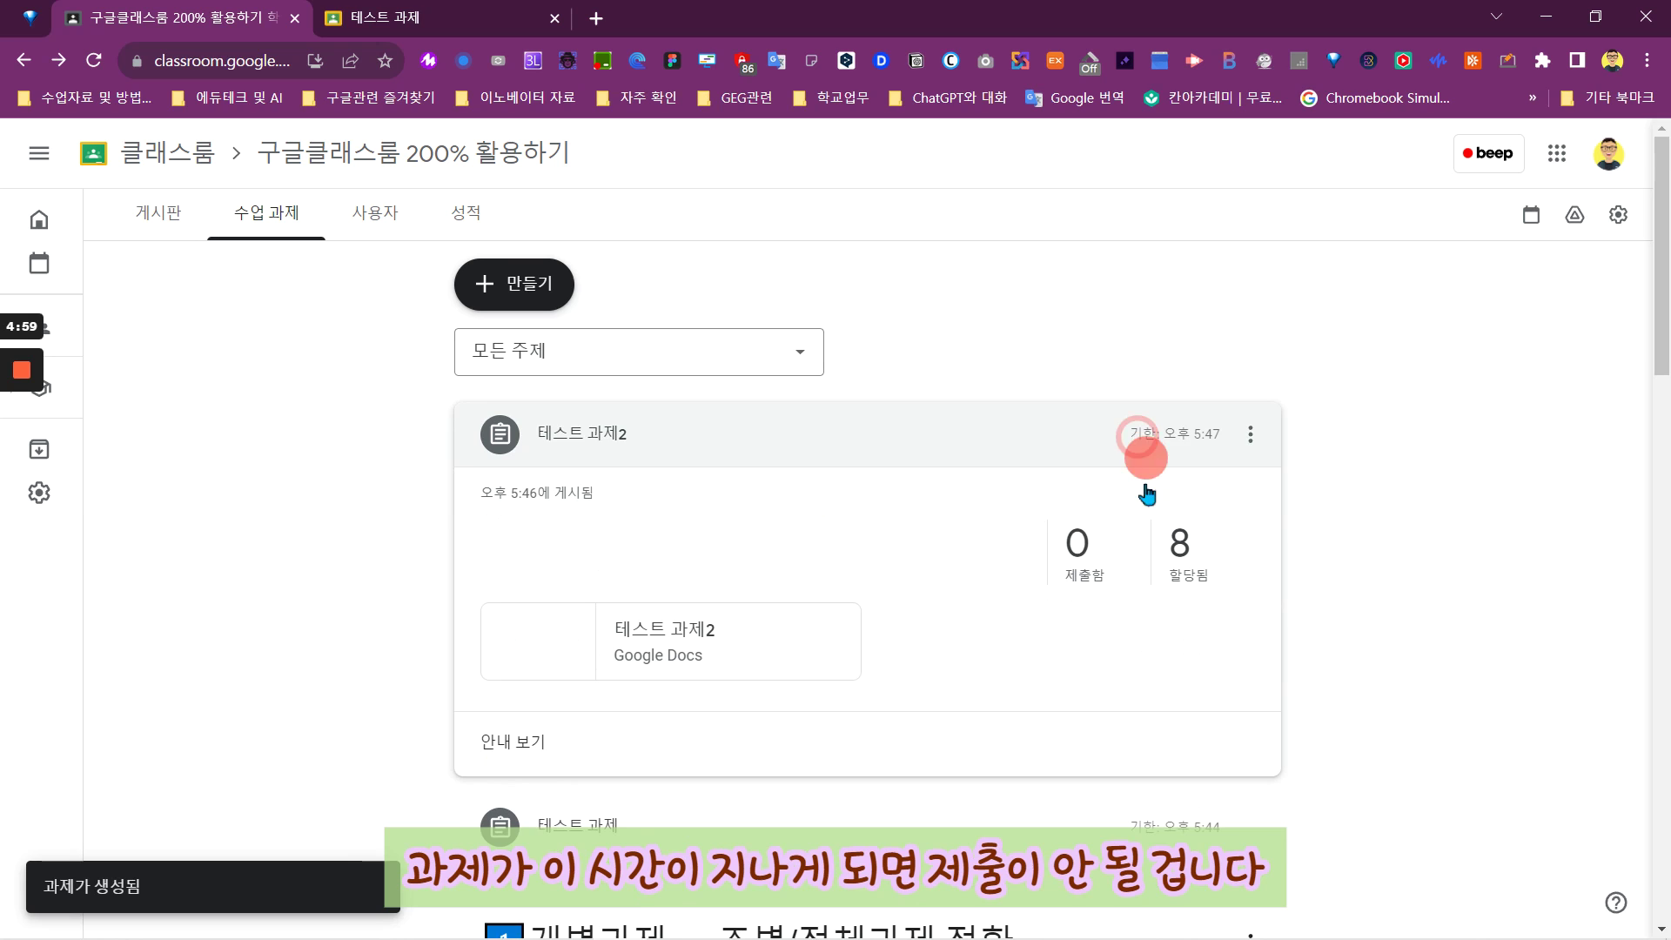
pyautogui.moveTo(1568, 924)
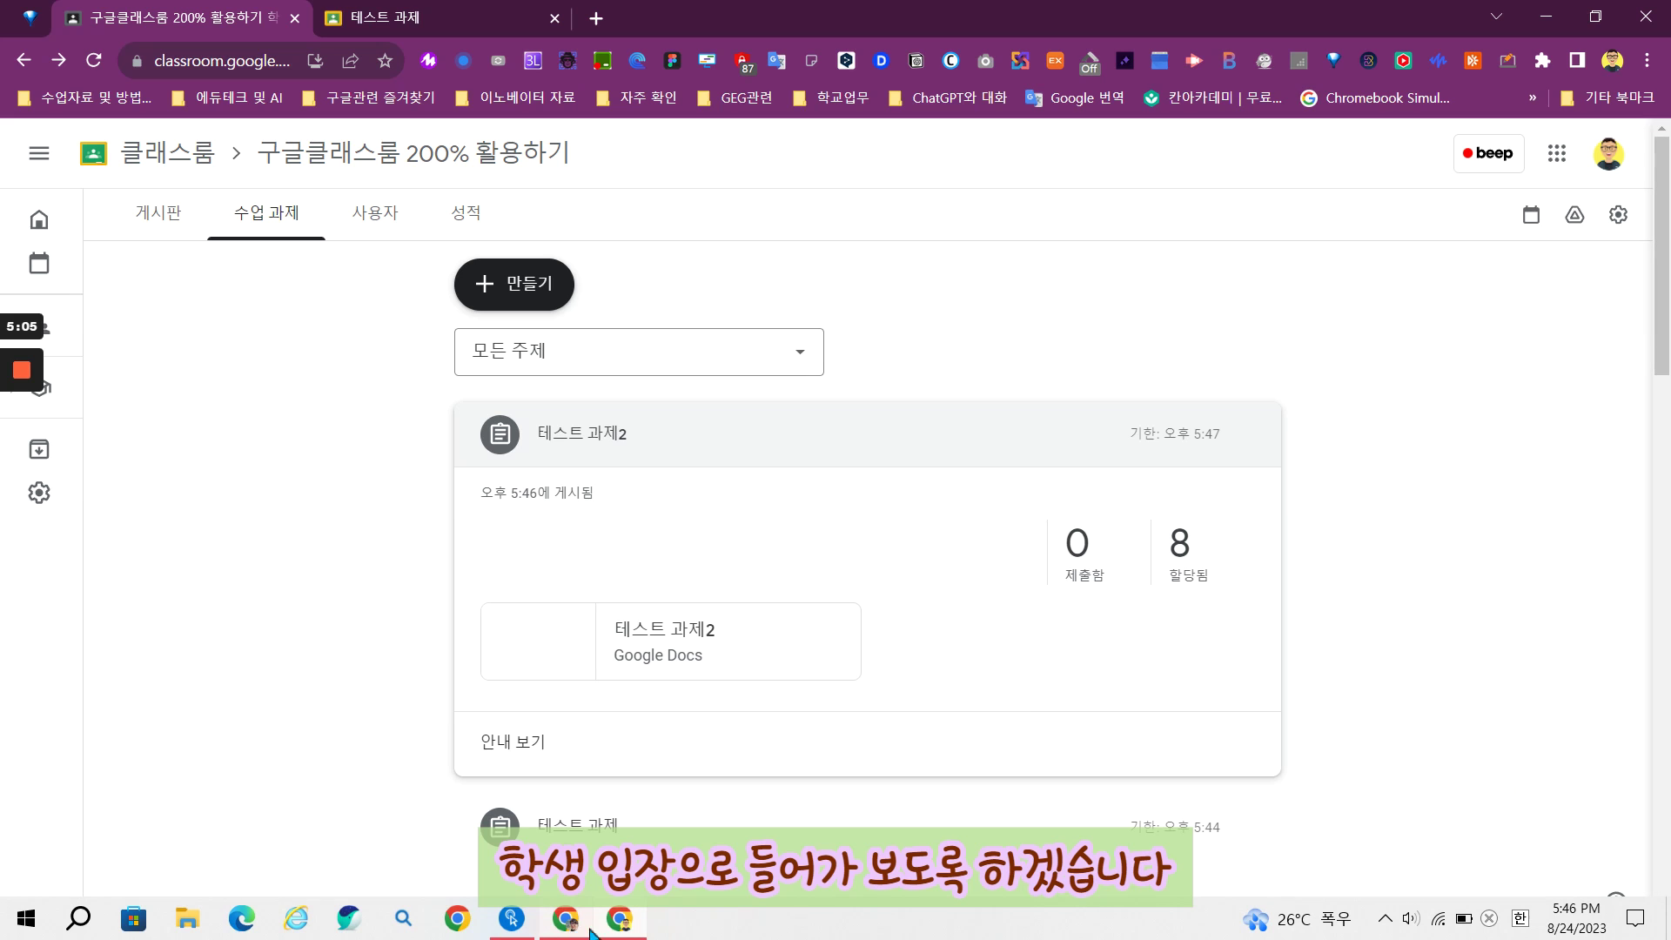
pyautogui.click(617, 923)
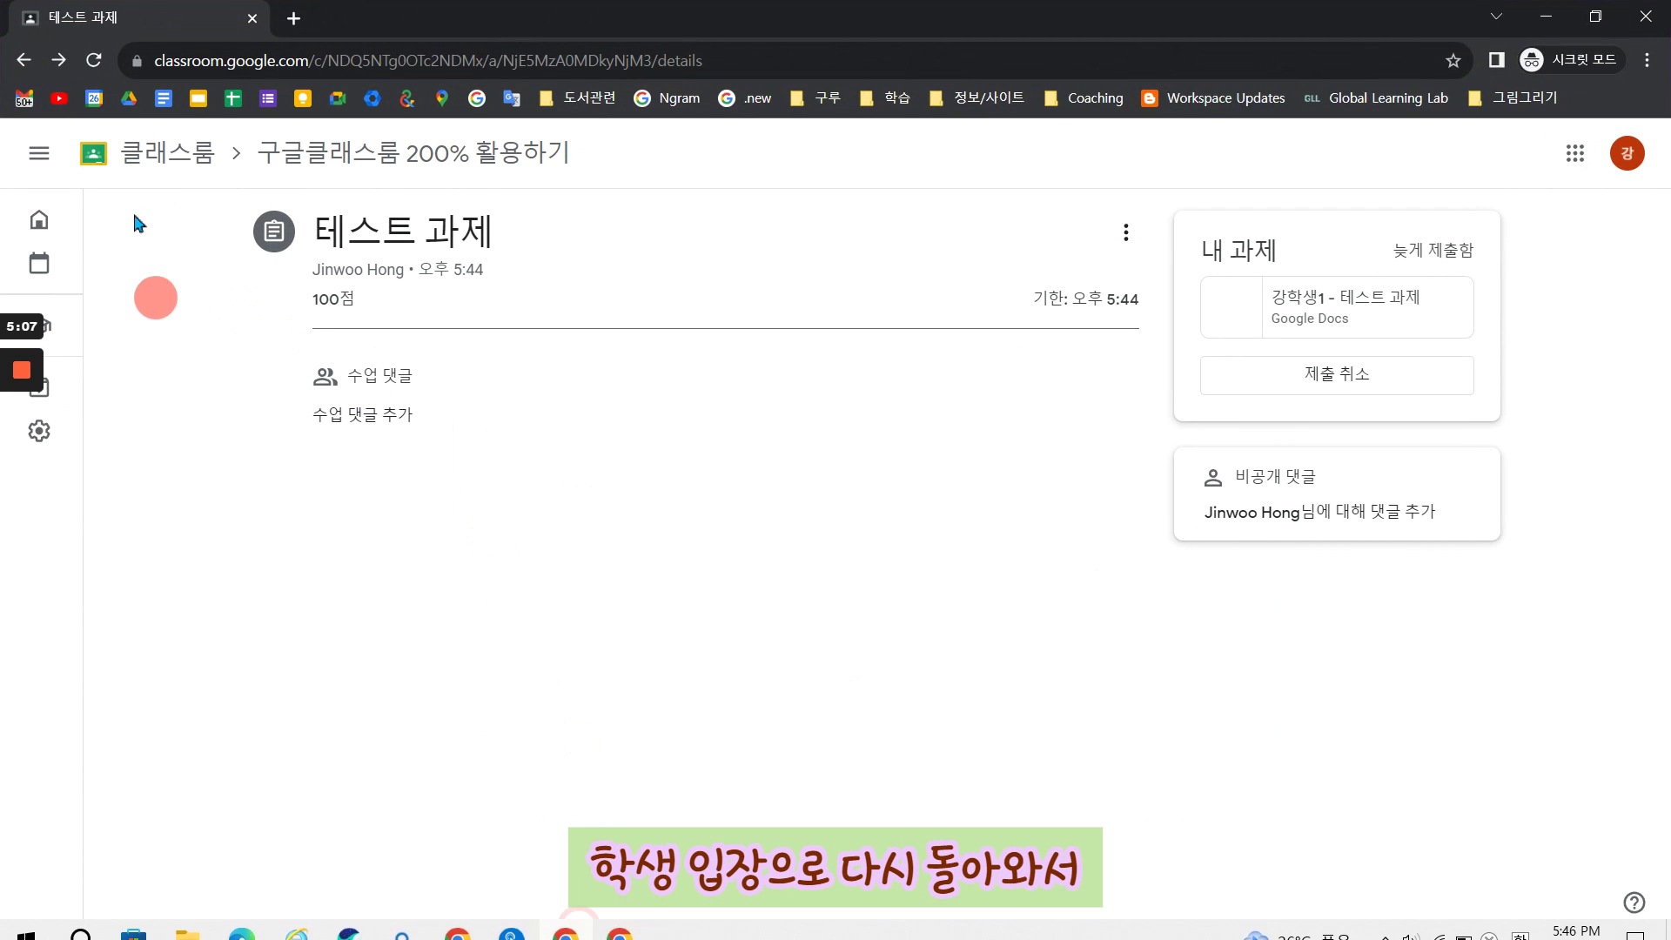
pyautogui.click(329, 155)
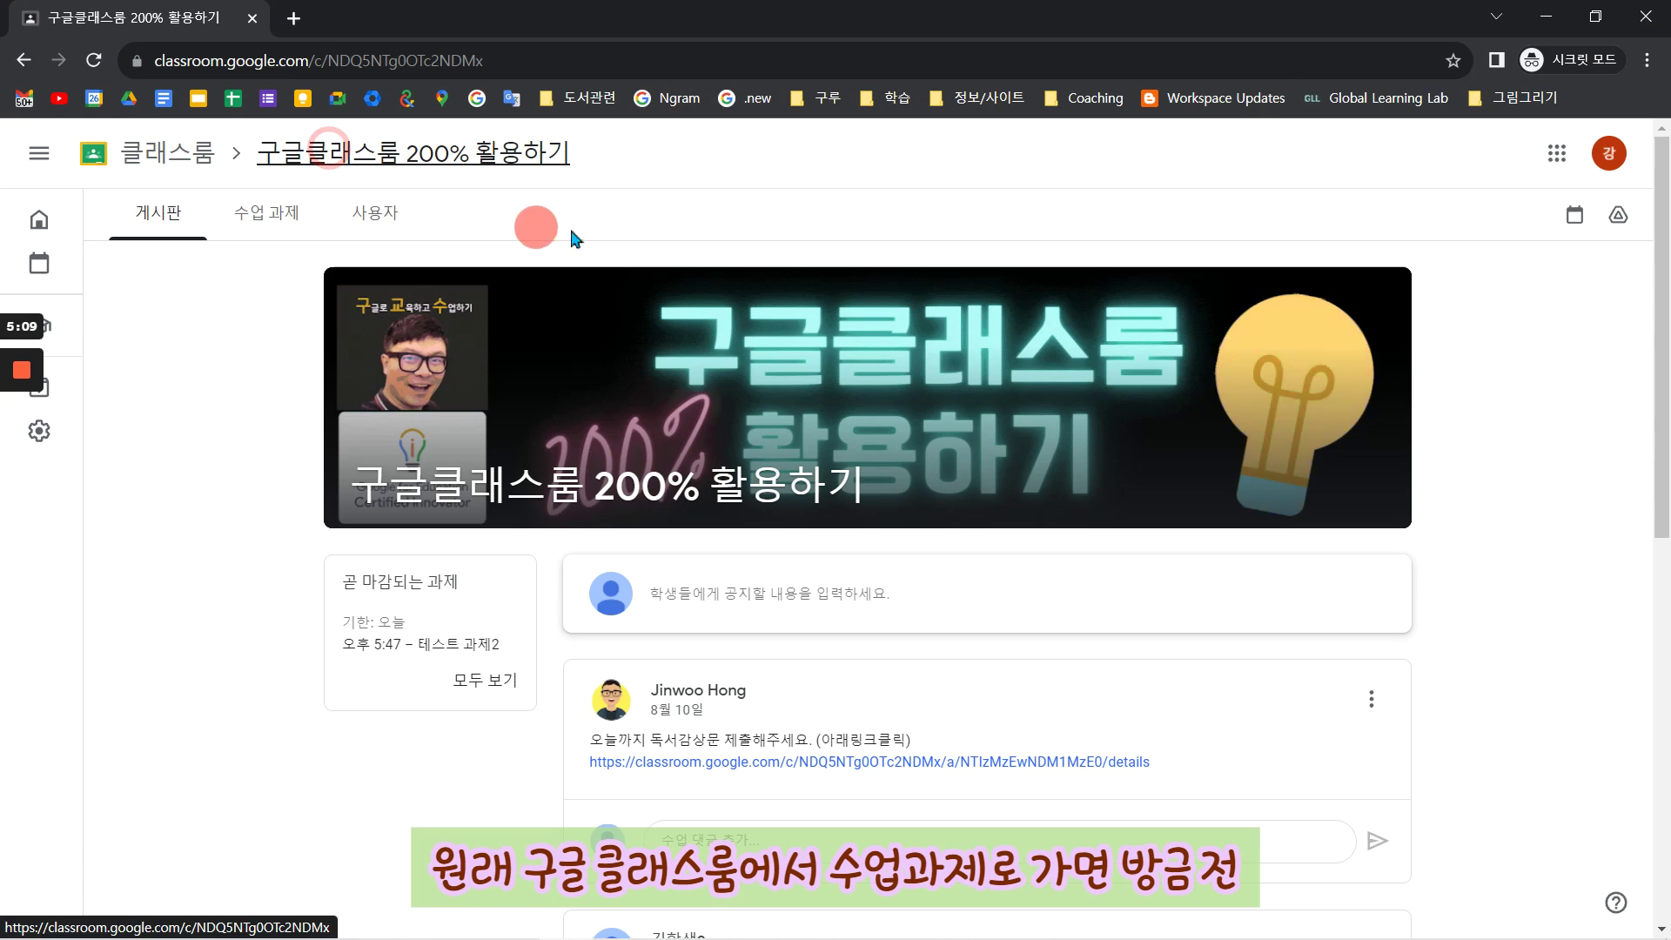
pyautogui.click(314, 218)
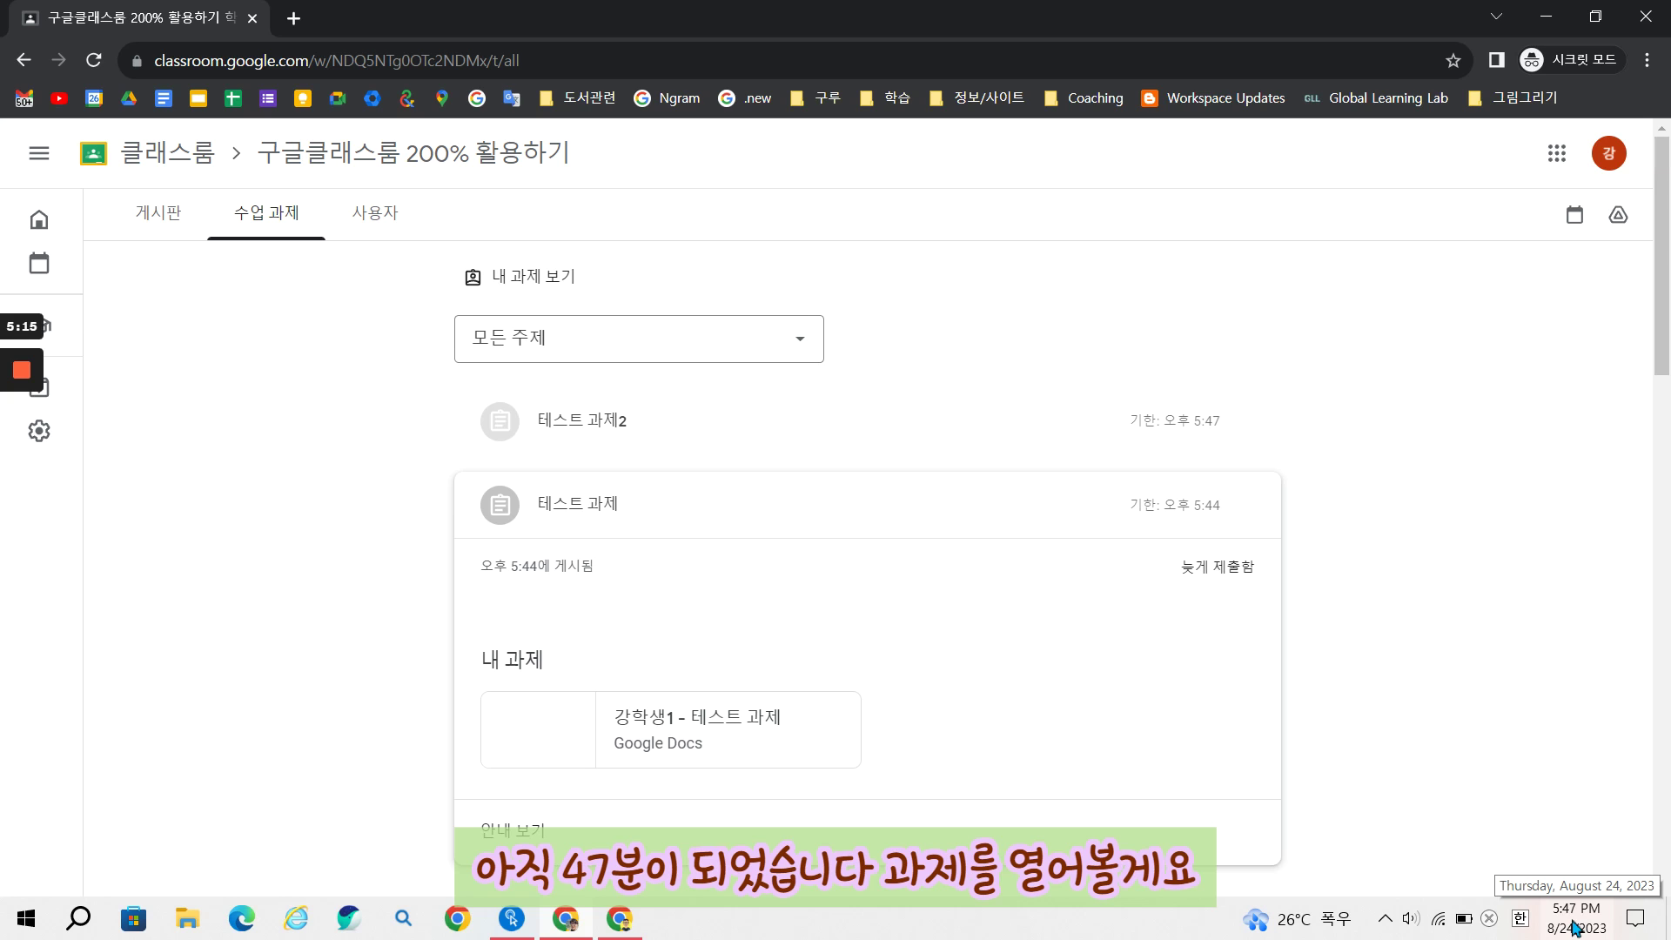
pyautogui.click(586, 424)
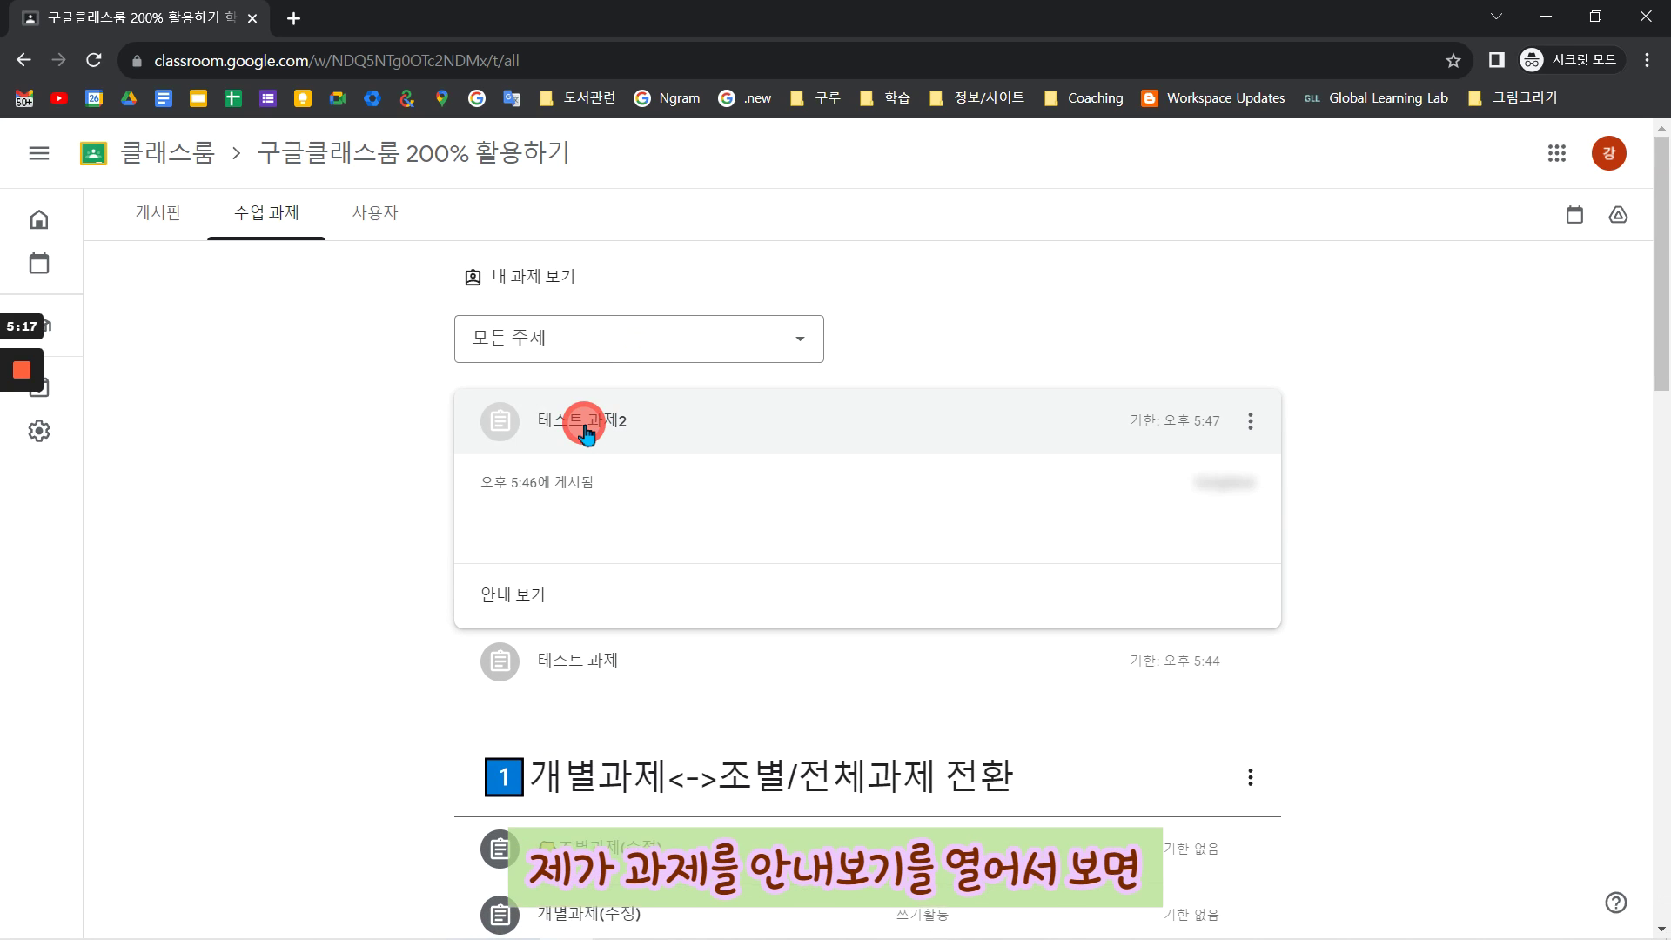
pyautogui.click(511, 597)
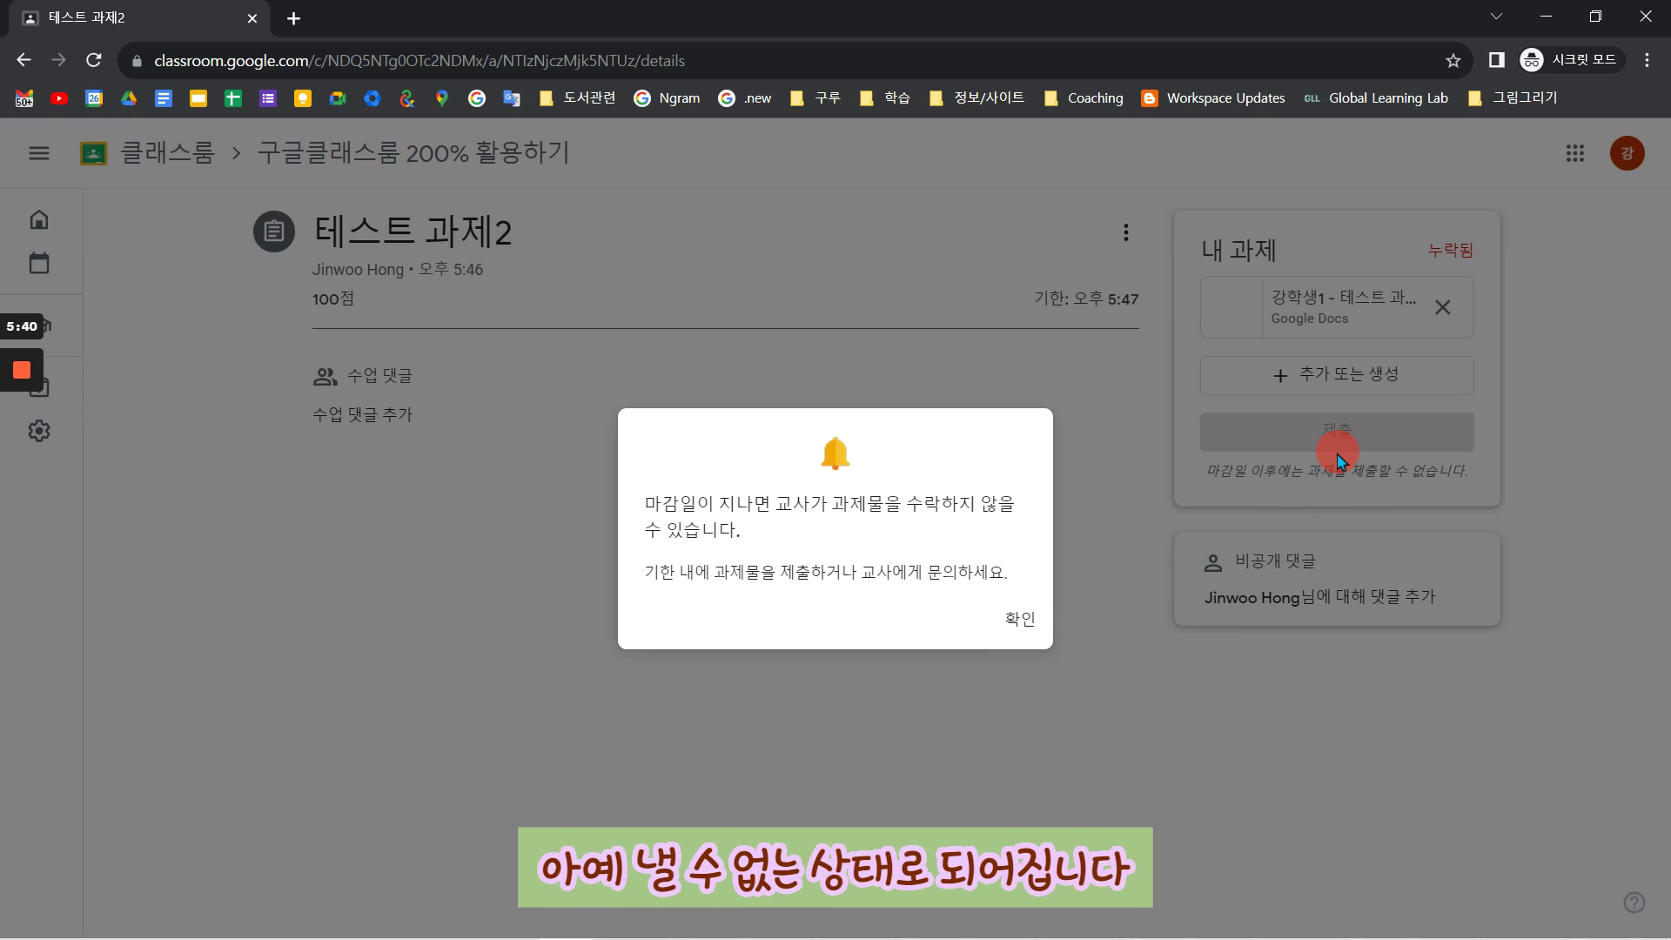
pyautogui.click(1021, 621)
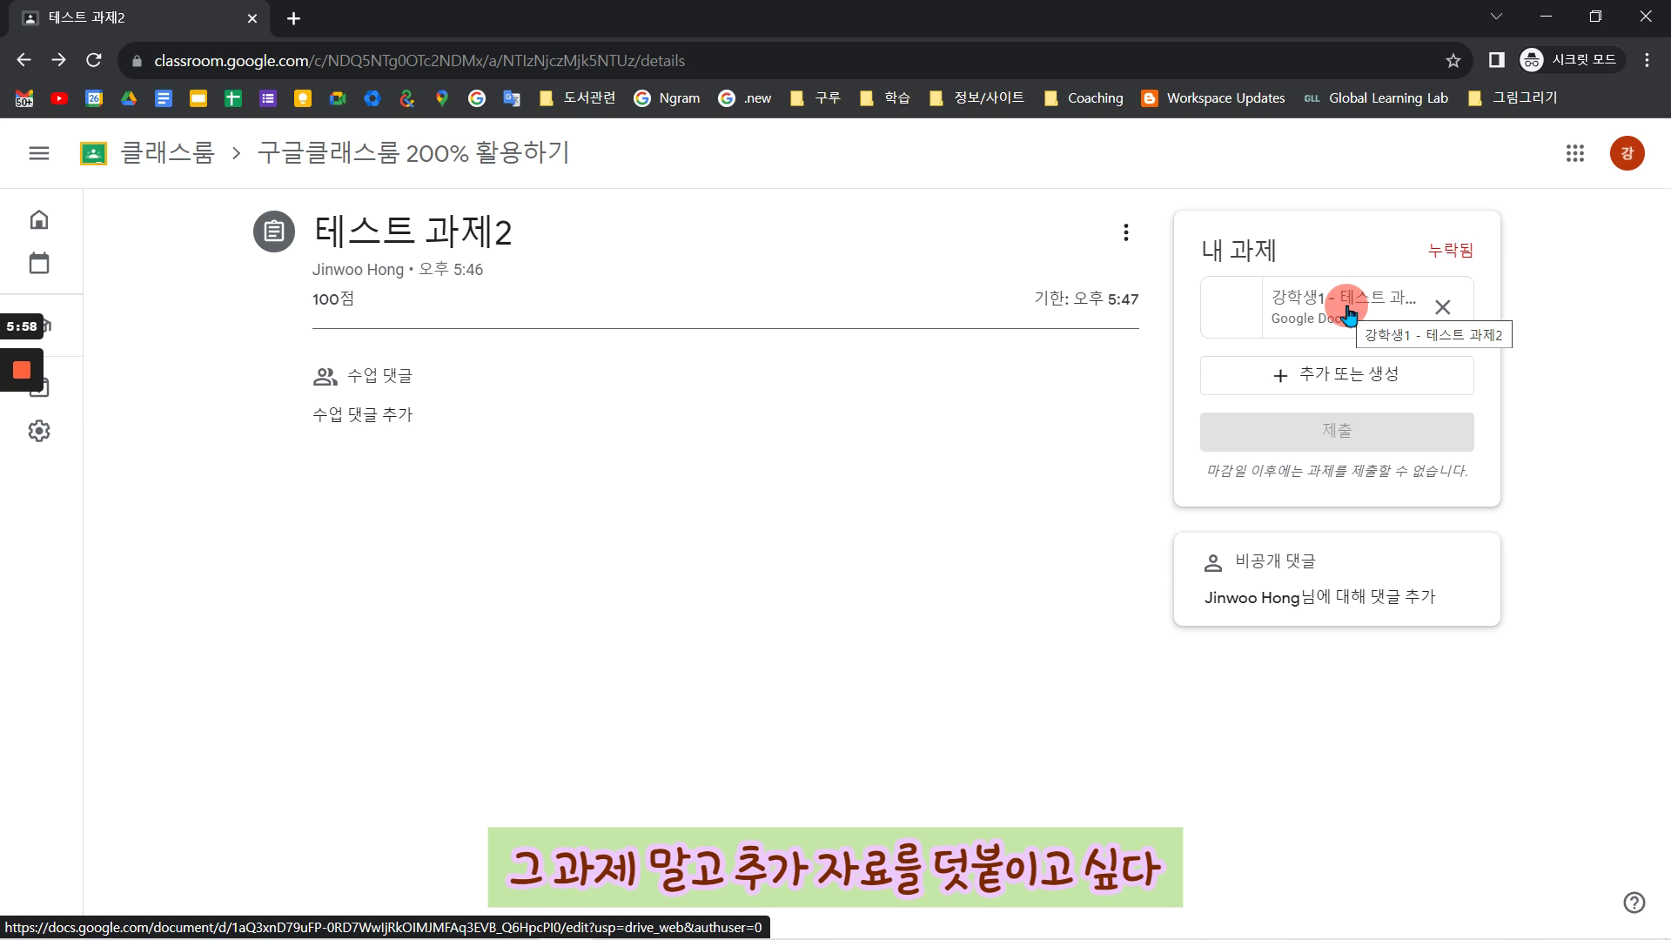
# - Add the student's [Template] document from the recent Google Drive files to their work for 테스트 과제2
pyautogui.click(1340, 380)
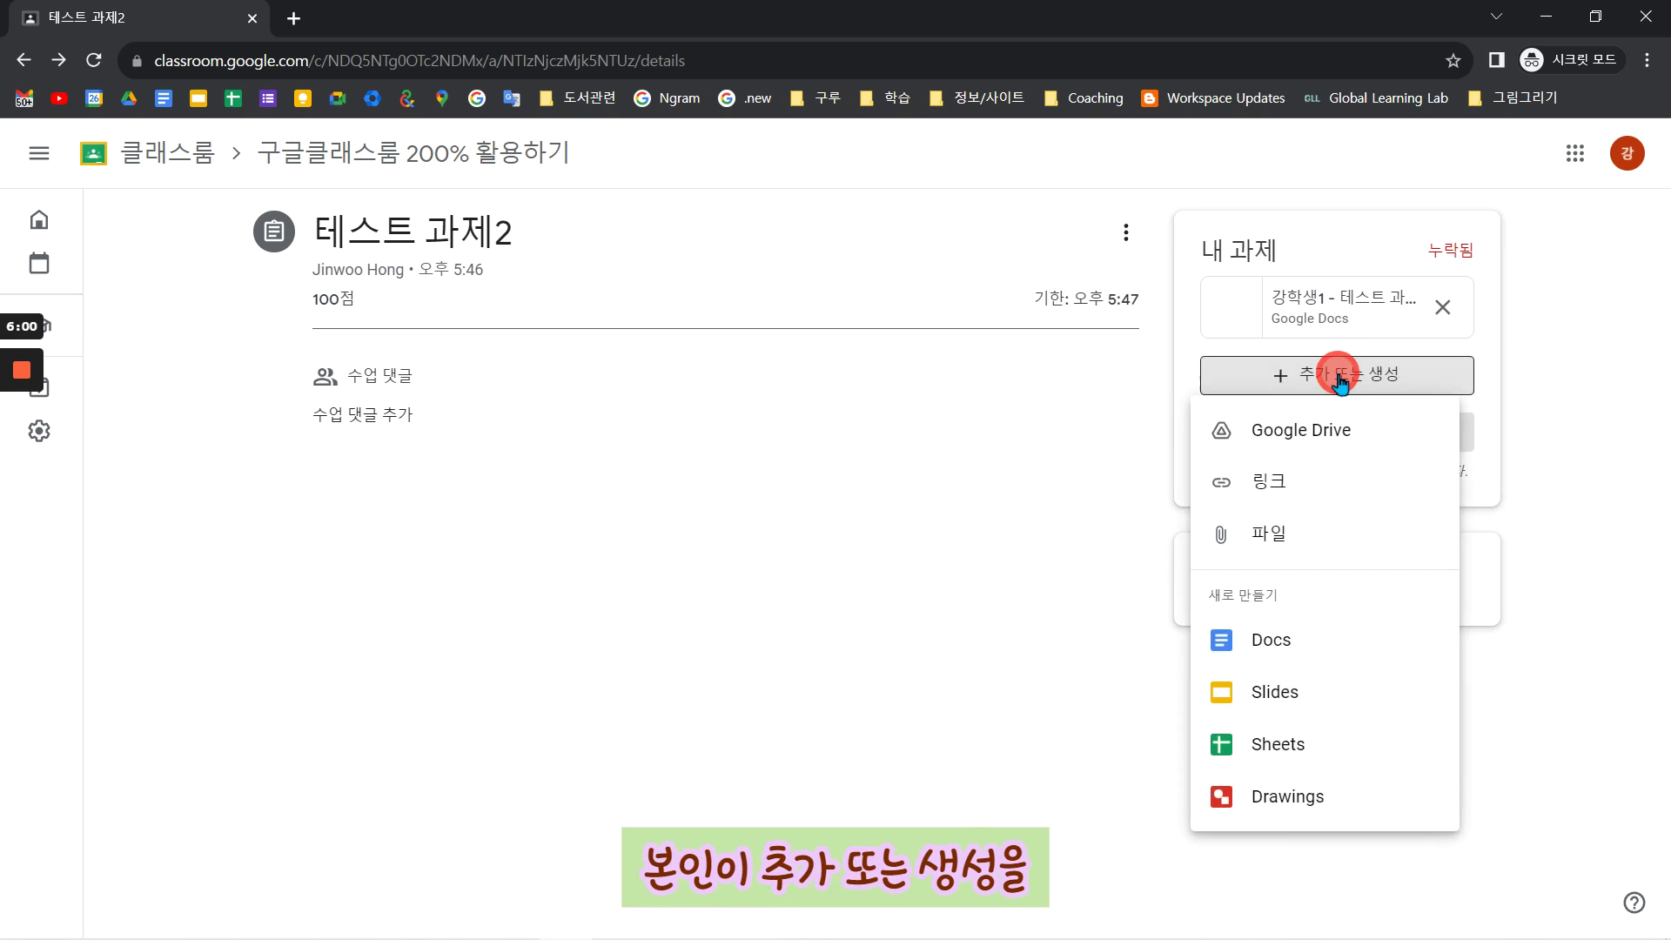
pyautogui.click(1307, 430)
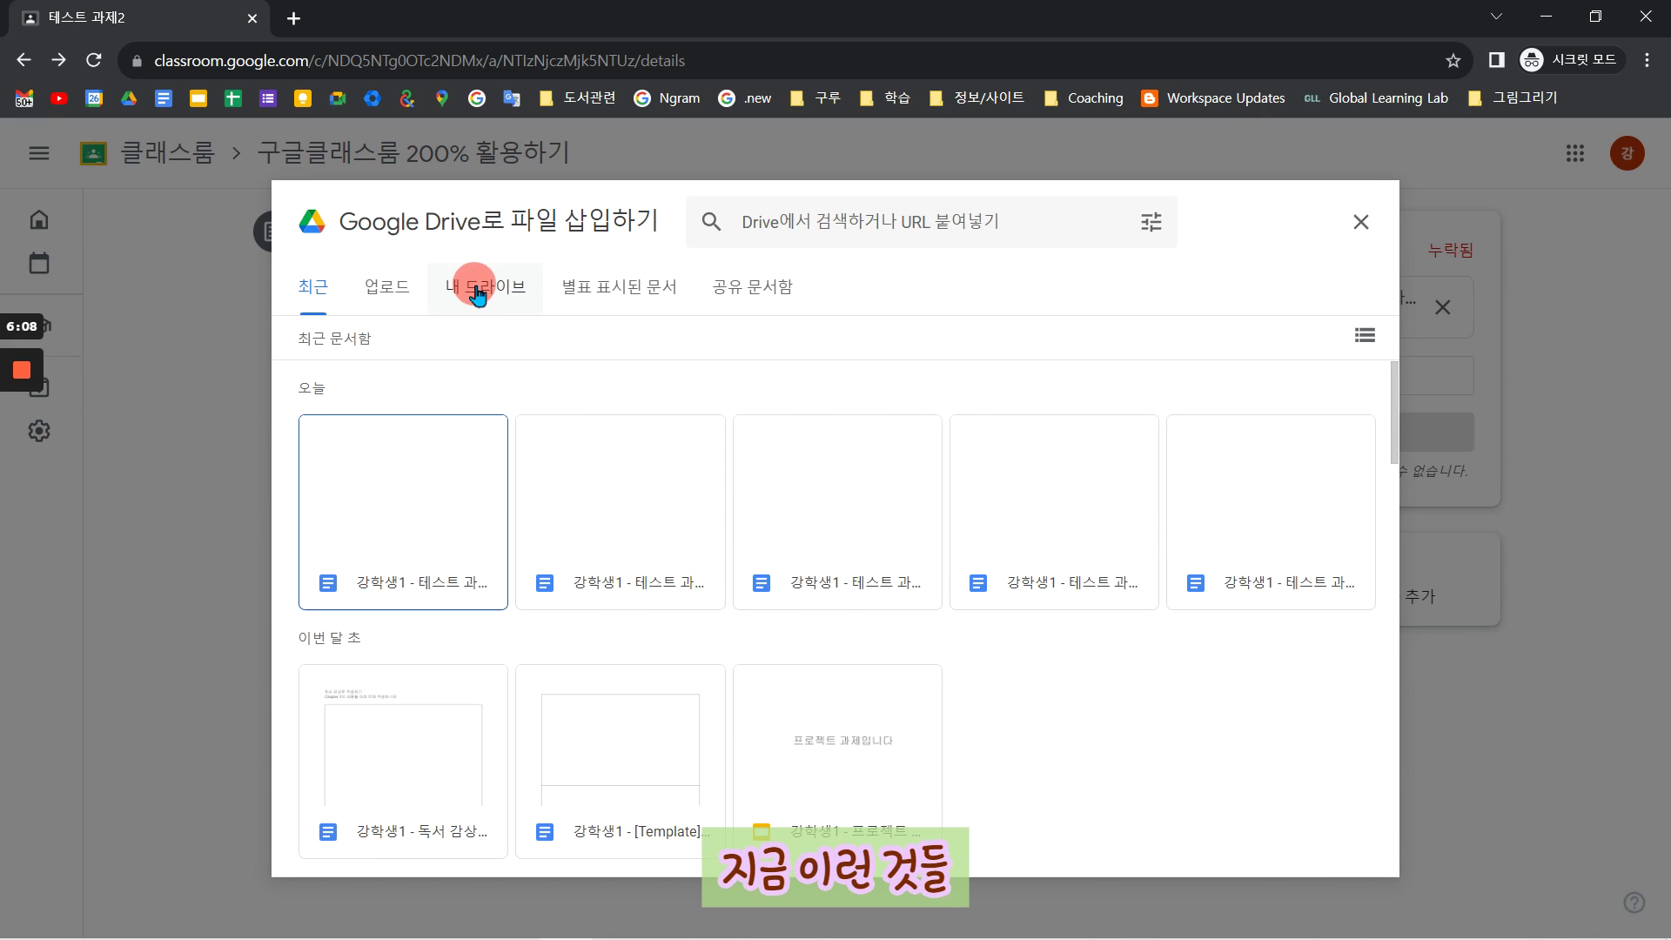
pyautogui.click(652, 705)
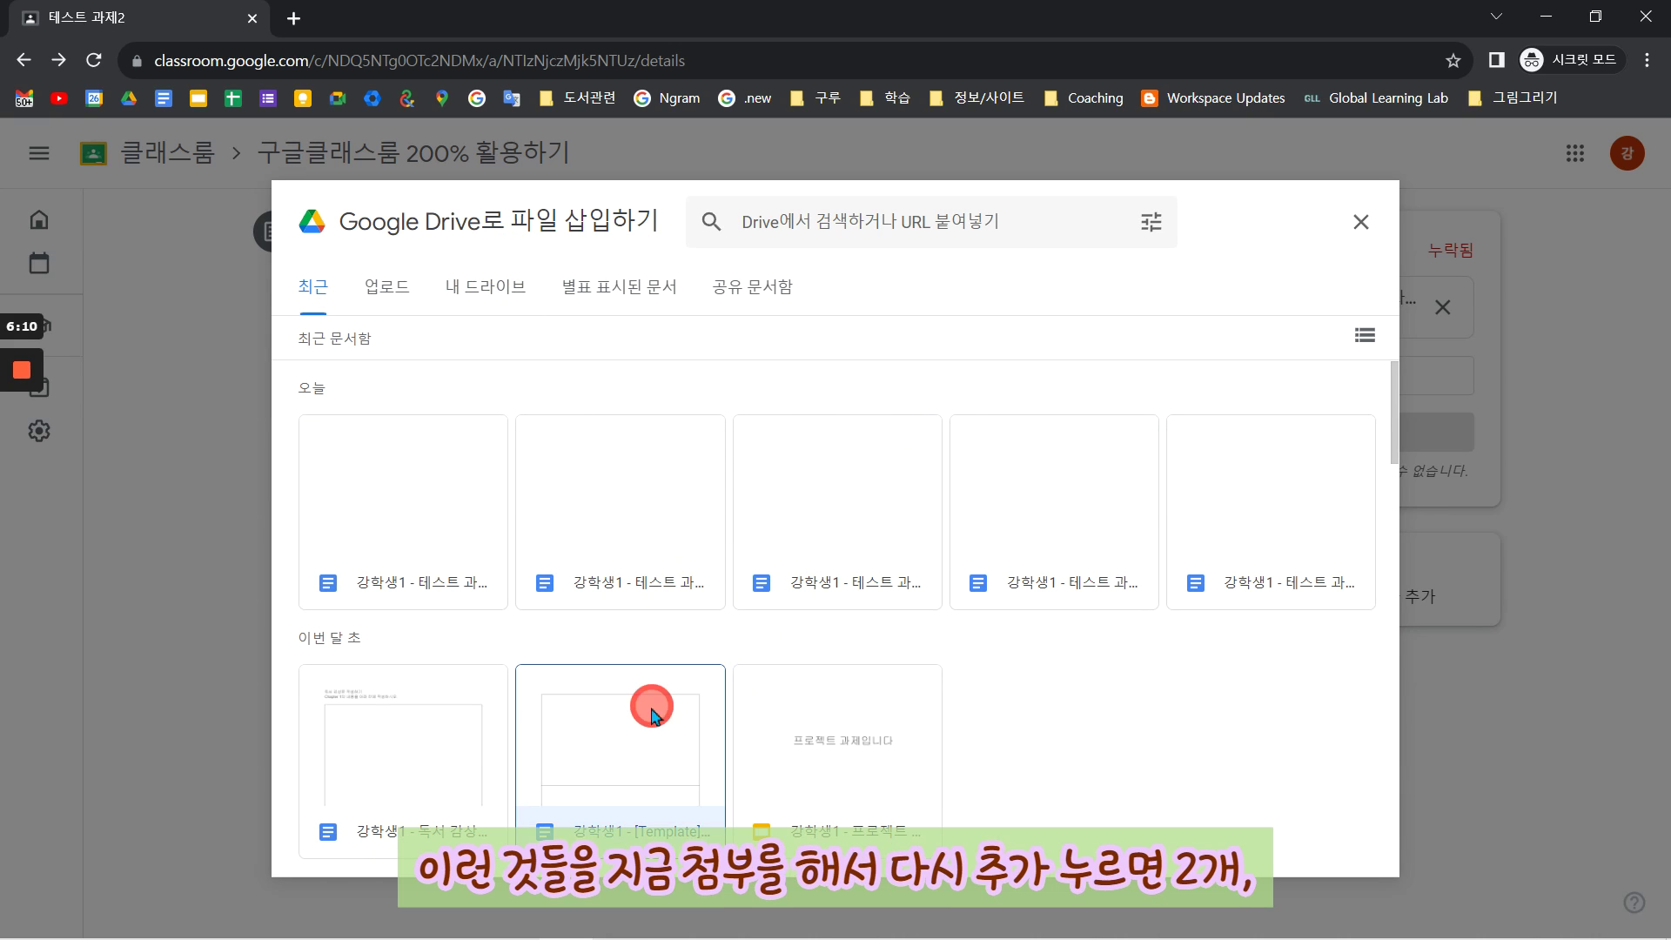
pyautogui.click(1336, 848)
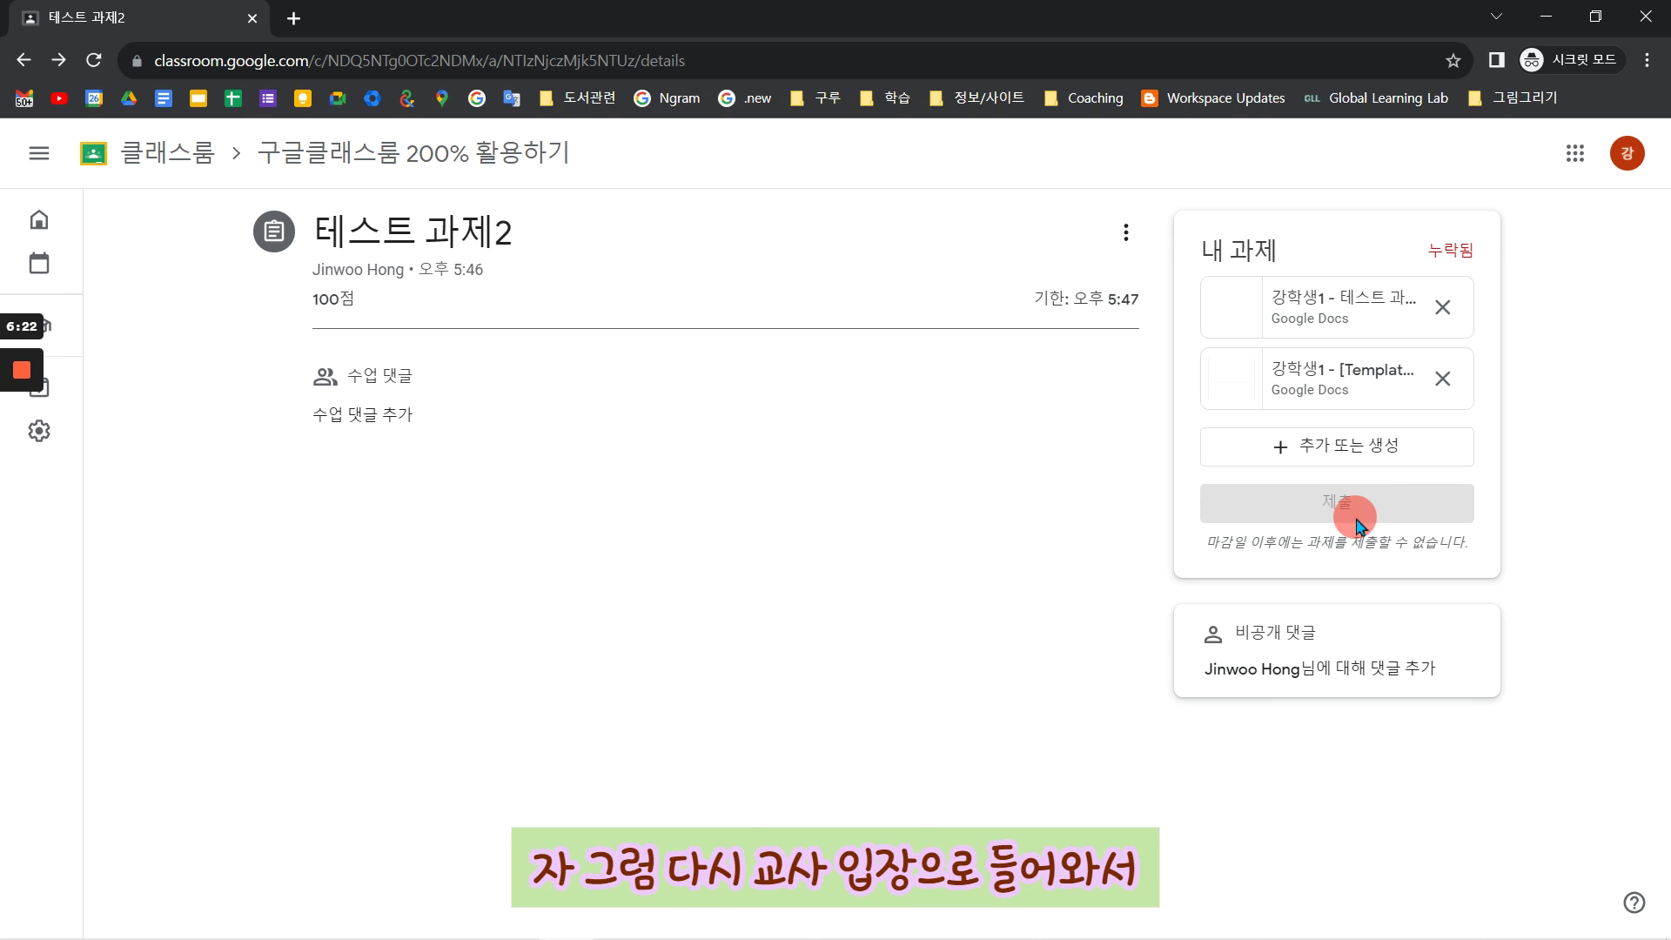
# - Switch to the teacher's window, turn off 마감일 이후 제출 닫기 for 테스트 과제2 and save it without a grade category
pyautogui.moveTo(905, 933)
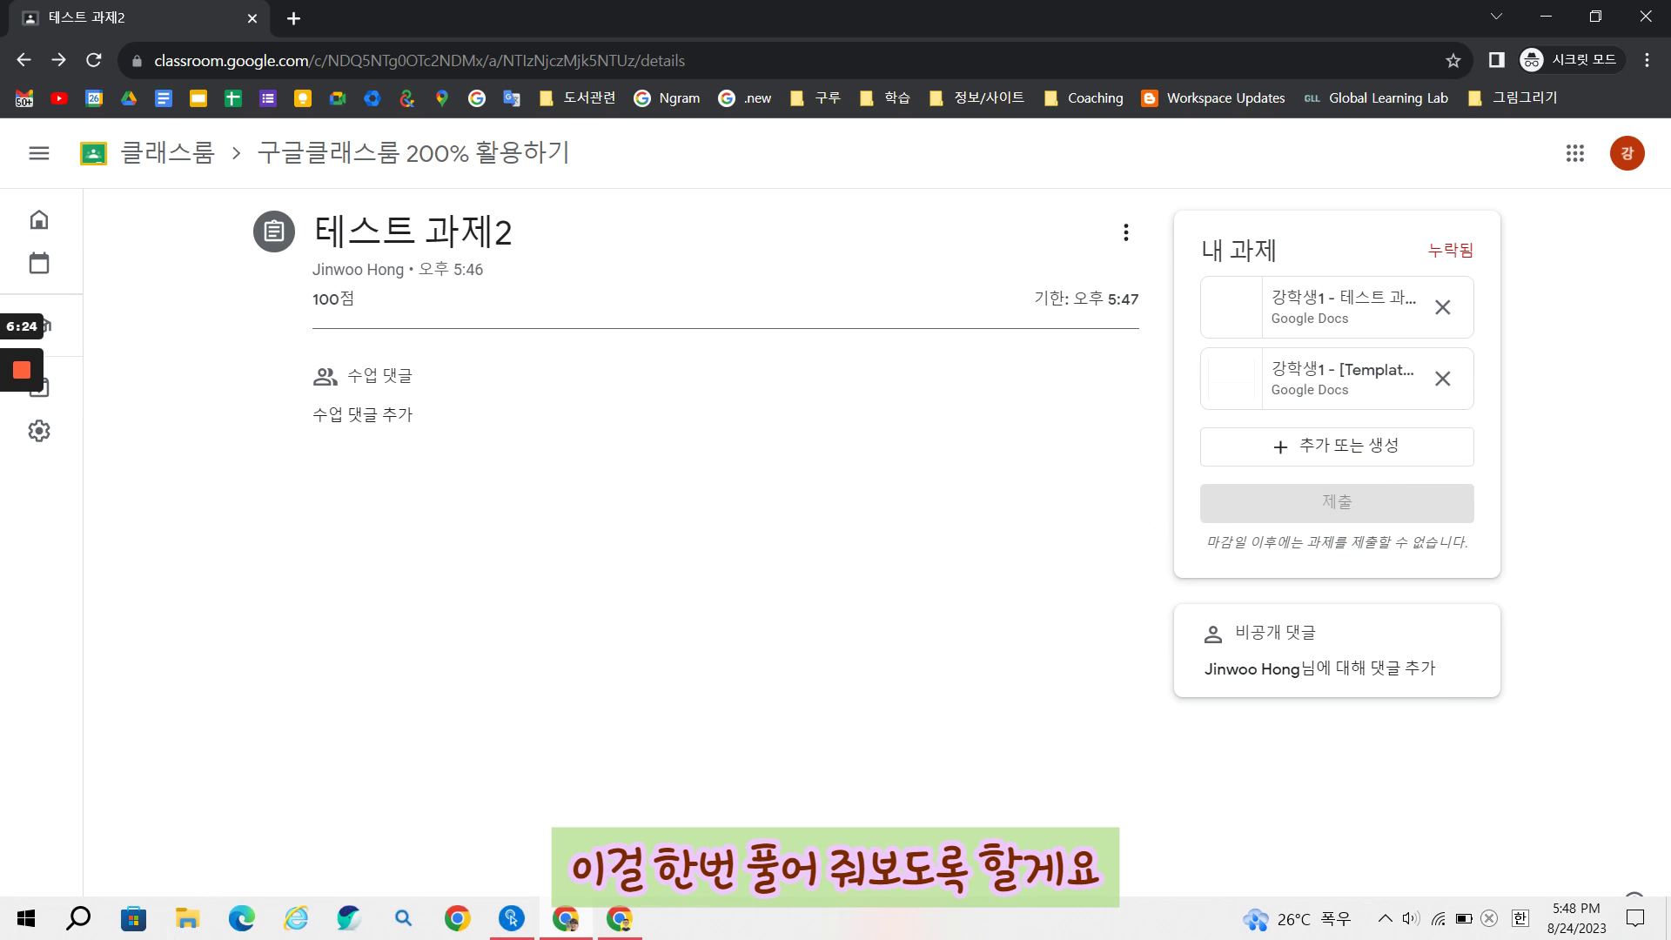
pyautogui.click(566, 920)
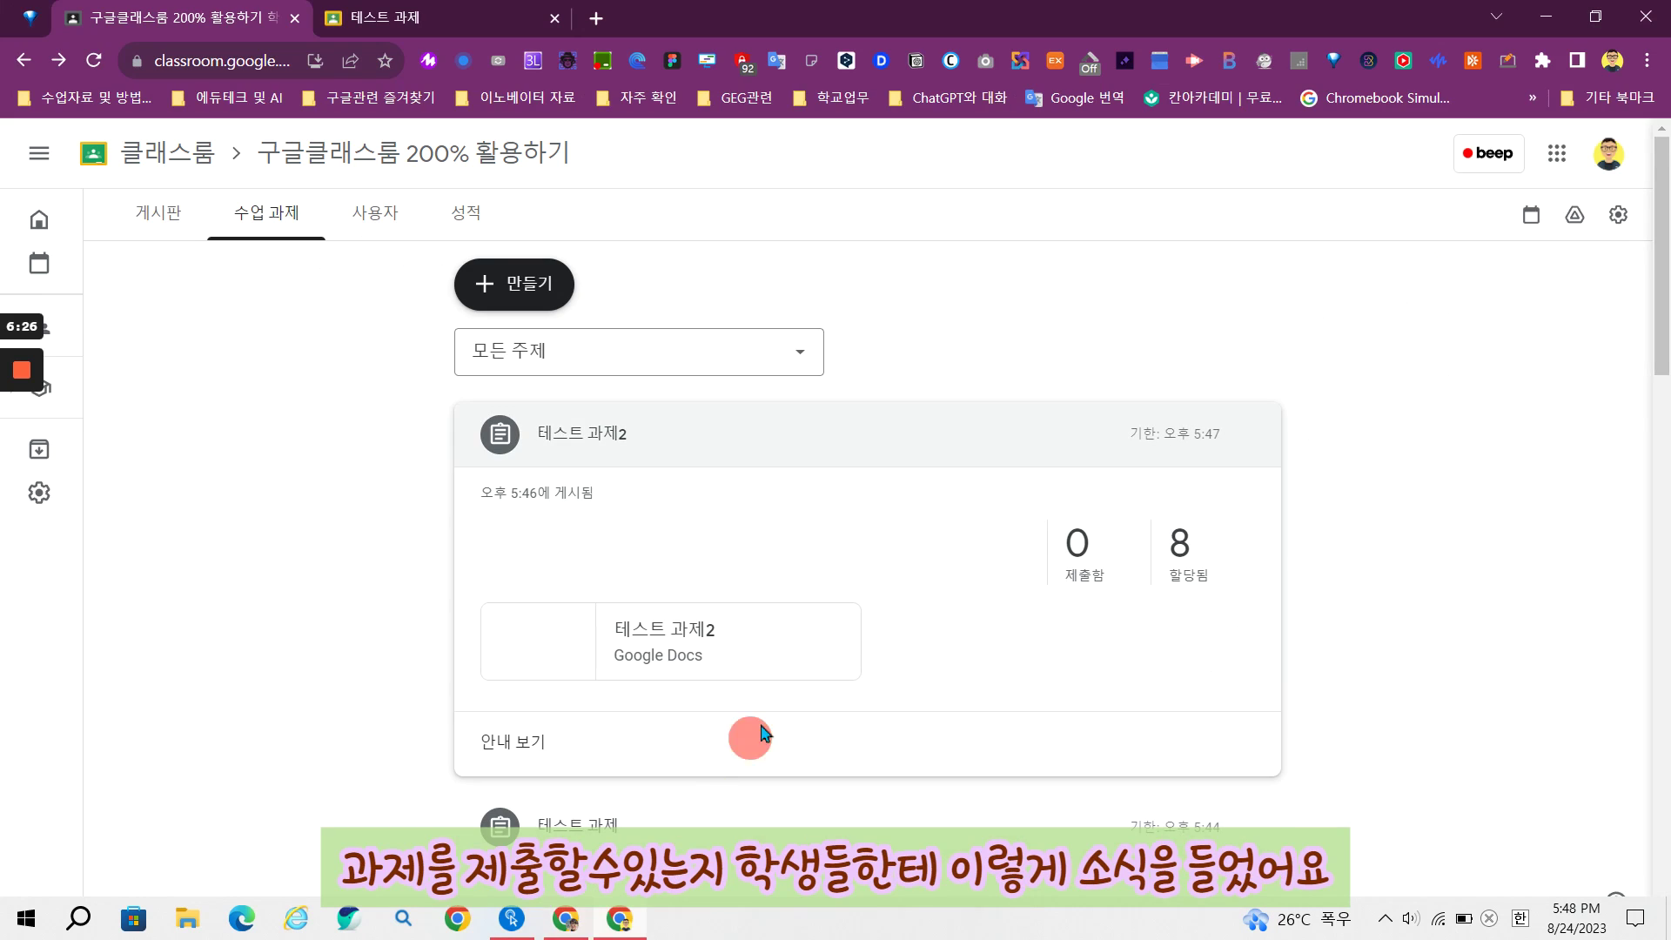
pyautogui.click(1240, 440)
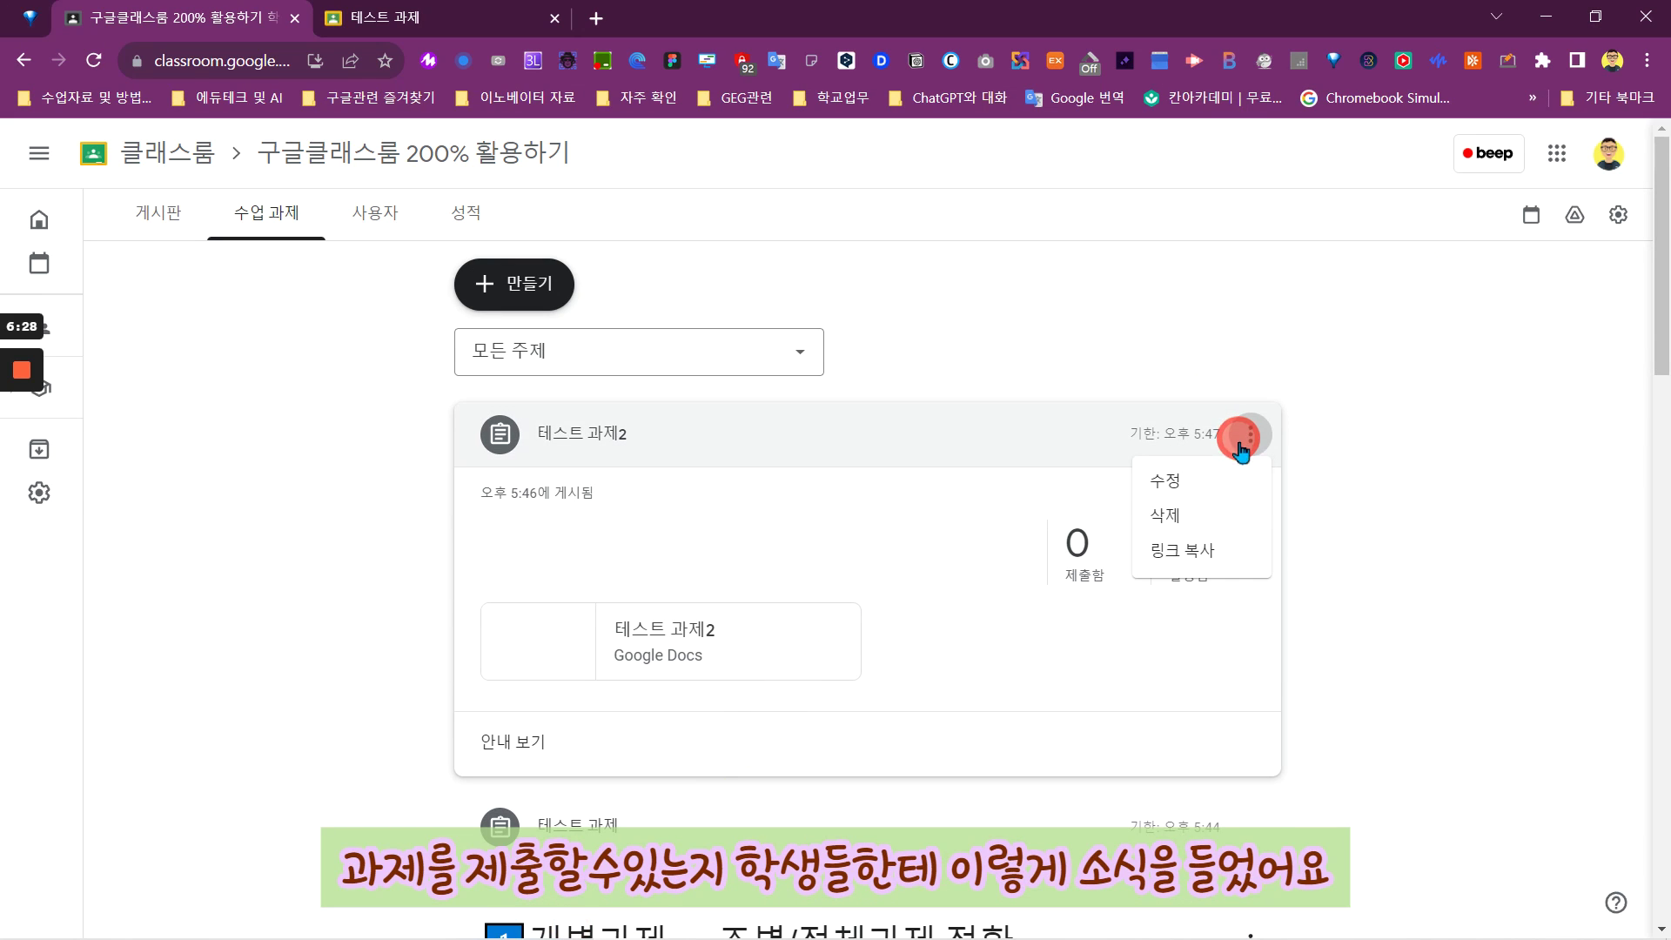
pyautogui.click(1214, 478)
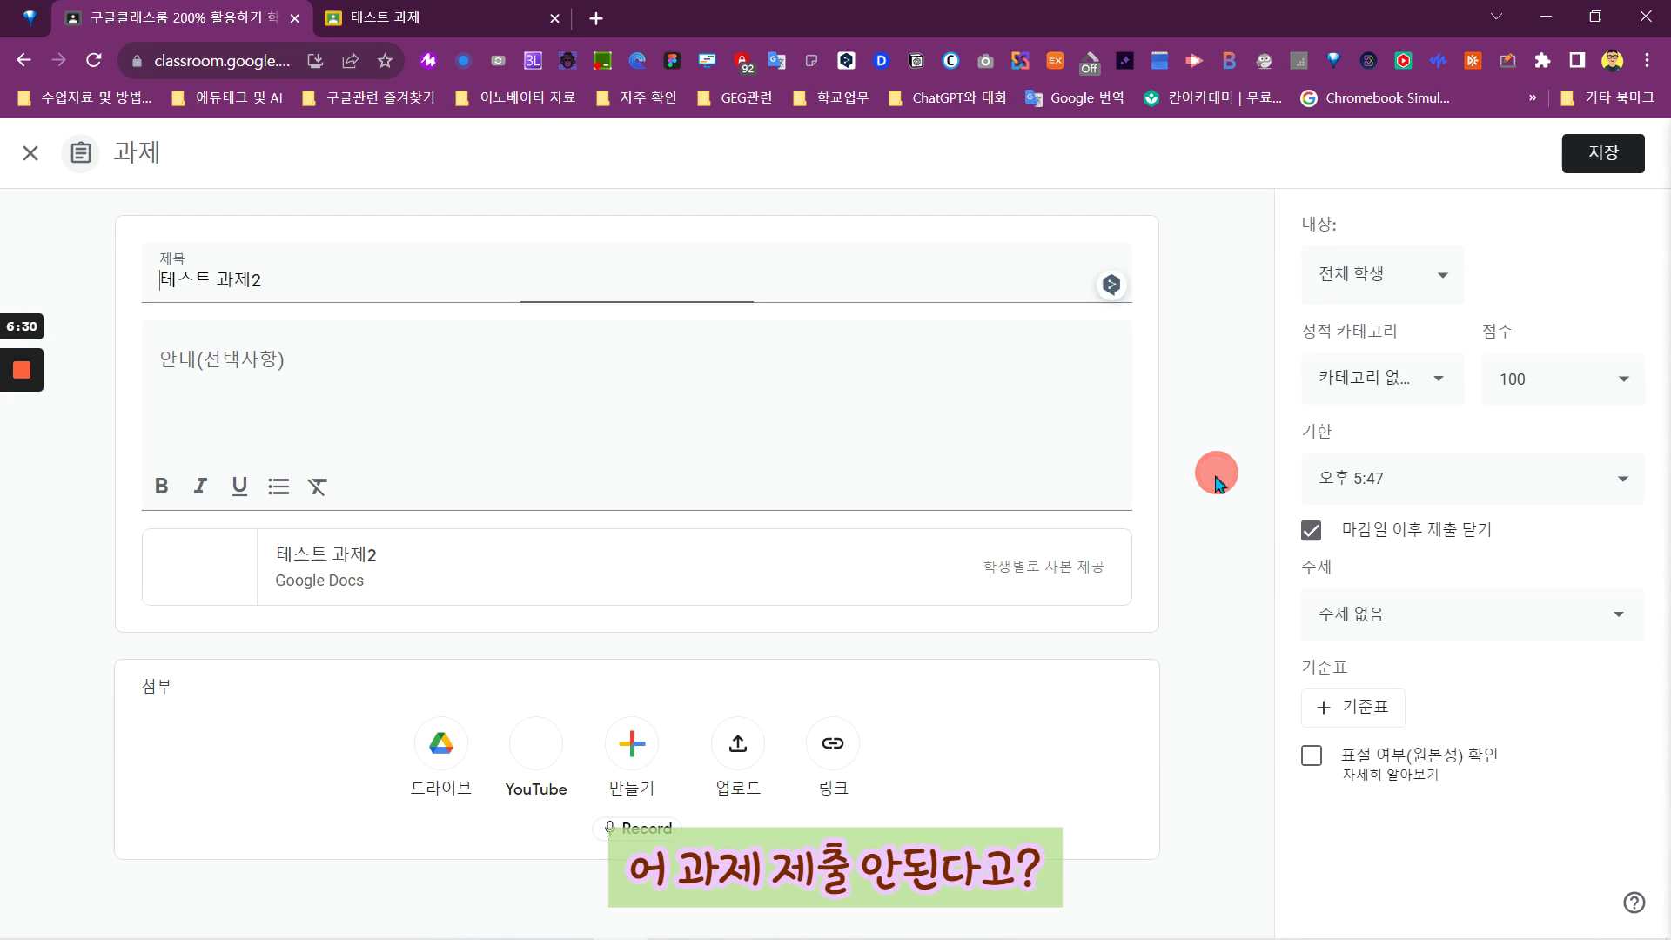
pyautogui.click(1310, 533)
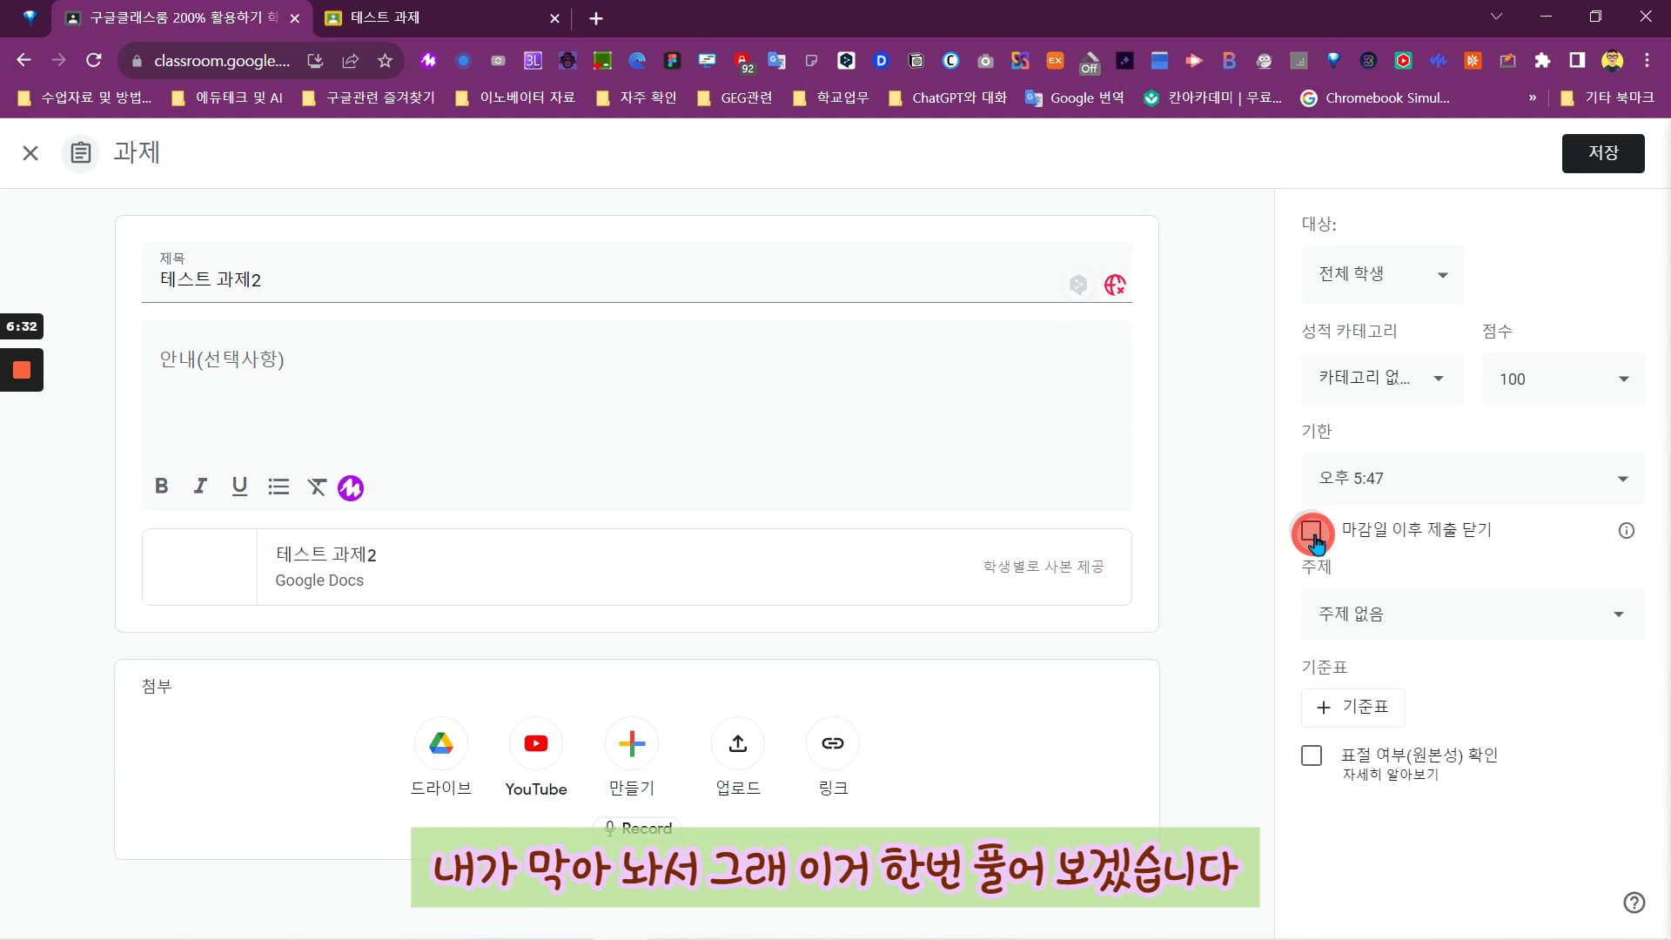
pyautogui.click(1606, 171)
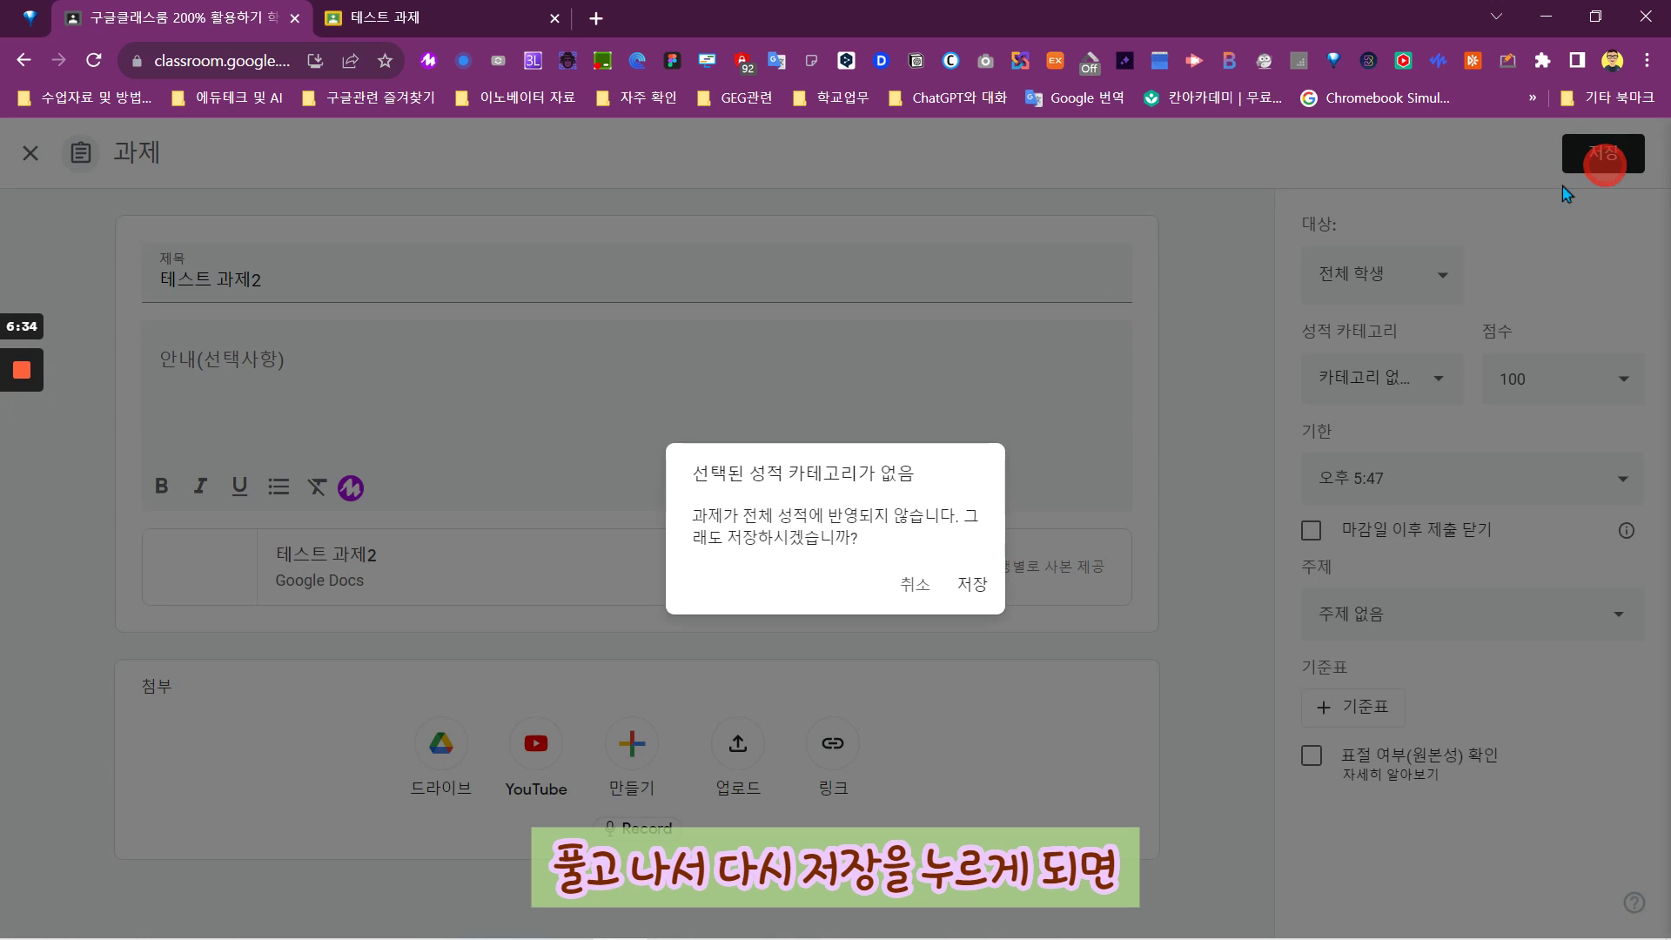
pyautogui.click(966, 595)
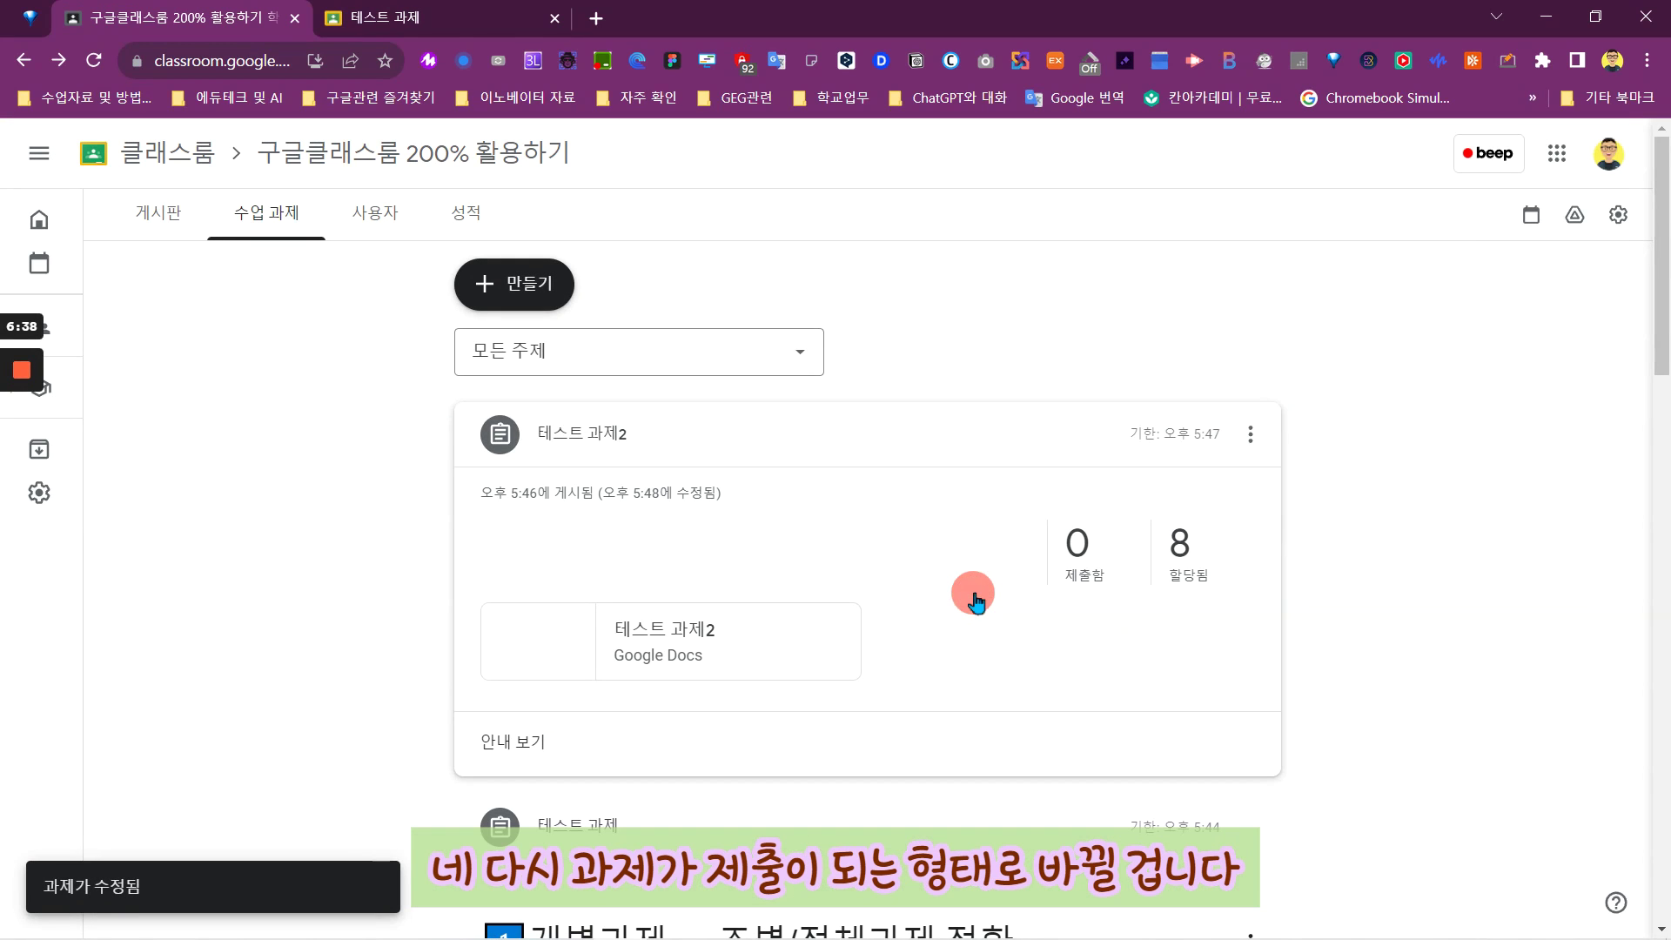
# - Check in the student's incognito window that 테스트 과제2 can be submitted, cancelling at the submission confirmation
pyautogui.moveTo(690, 936)
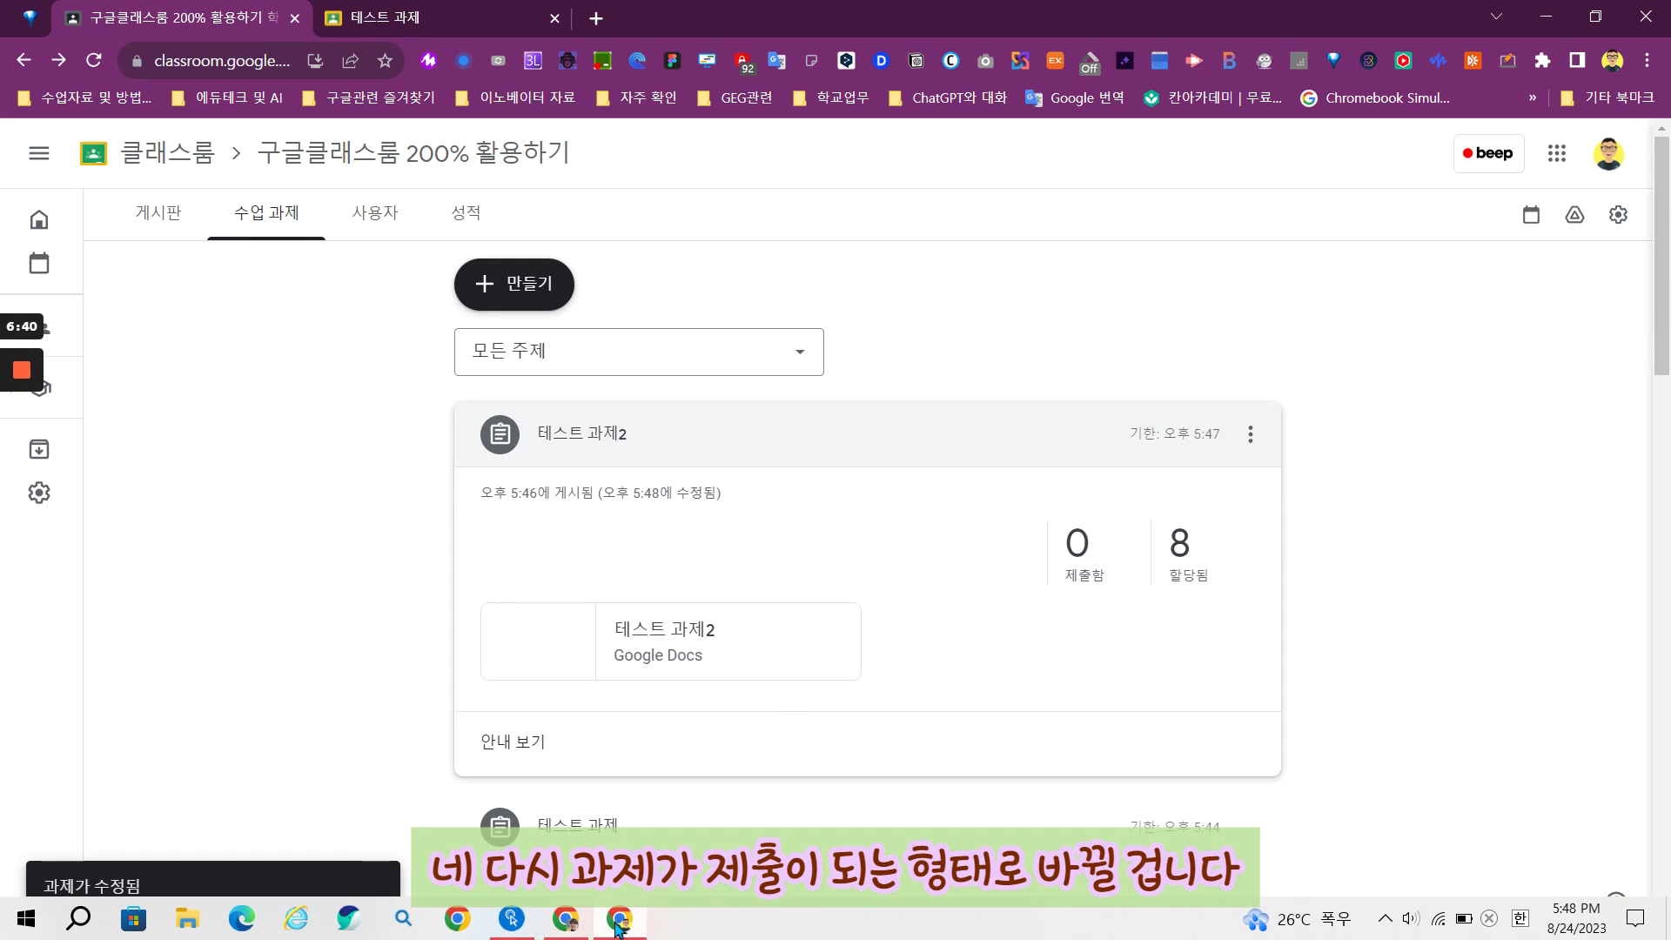
pyautogui.click(571, 920)
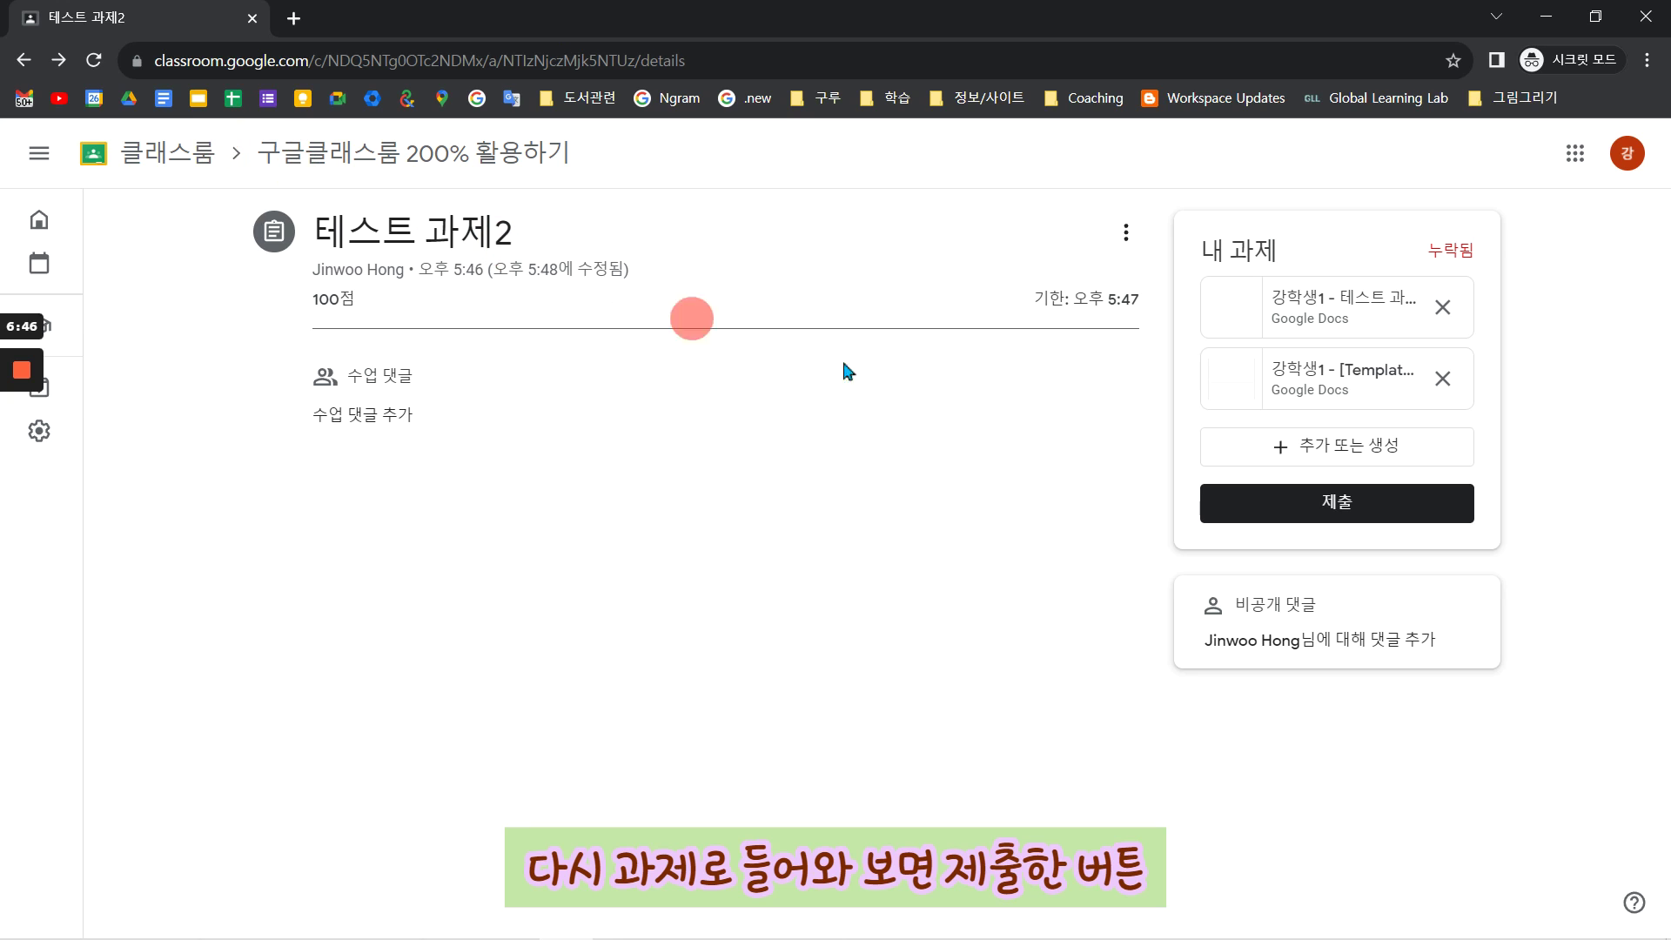
pyautogui.click(1316, 506)
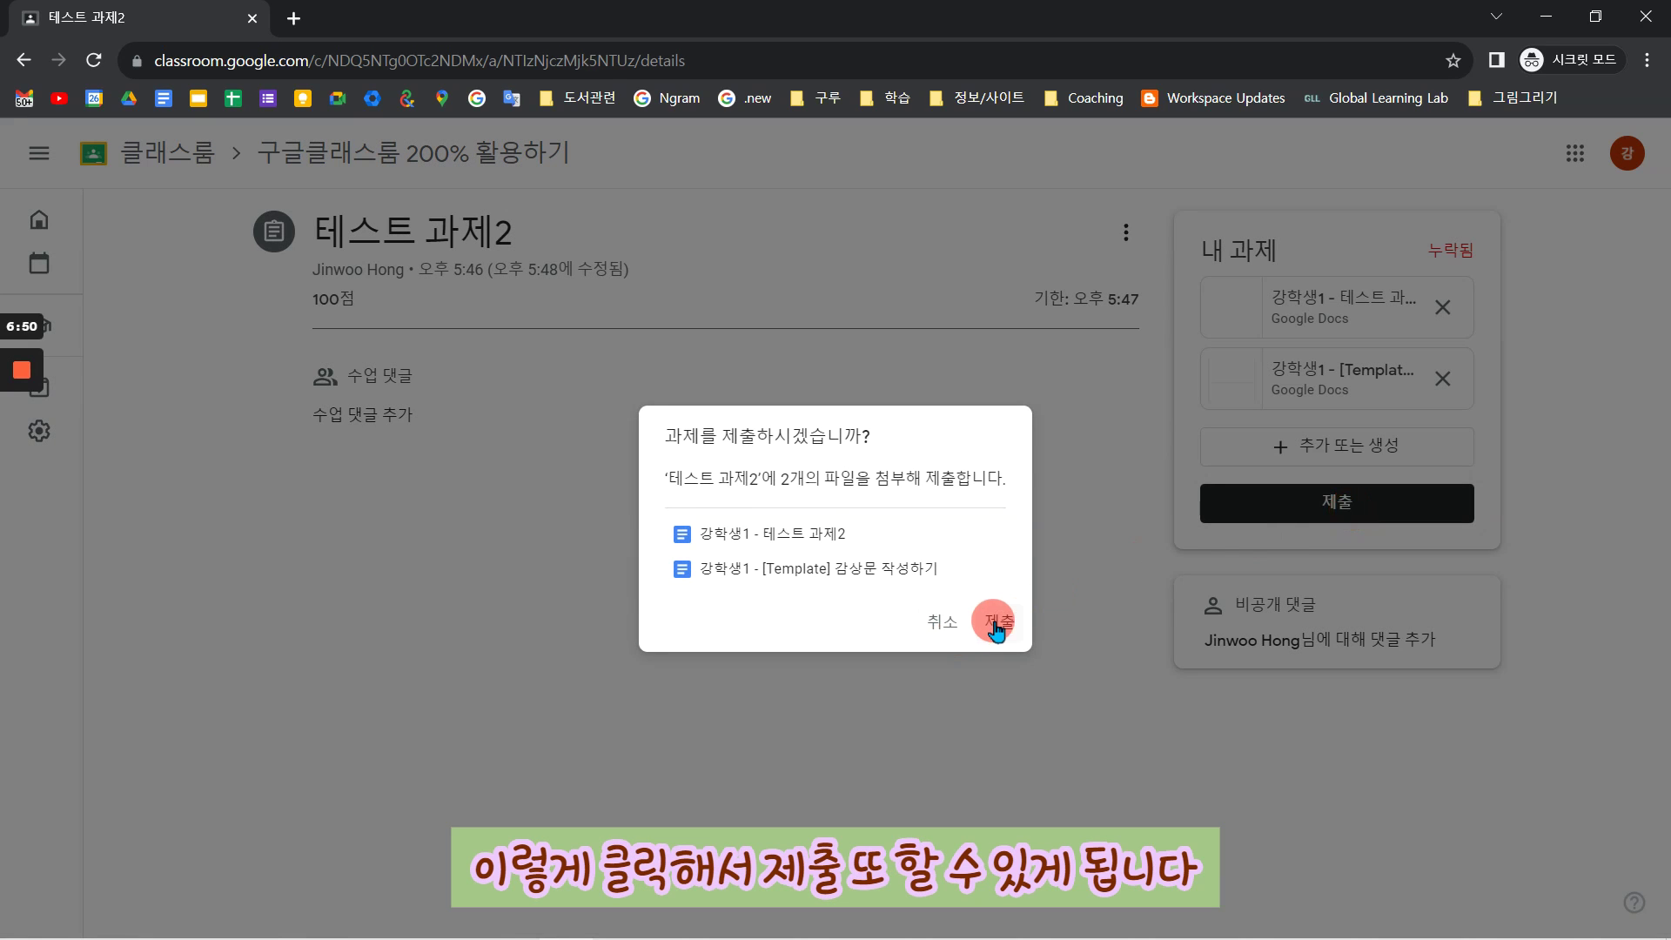
pyautogui.click(946, 631)
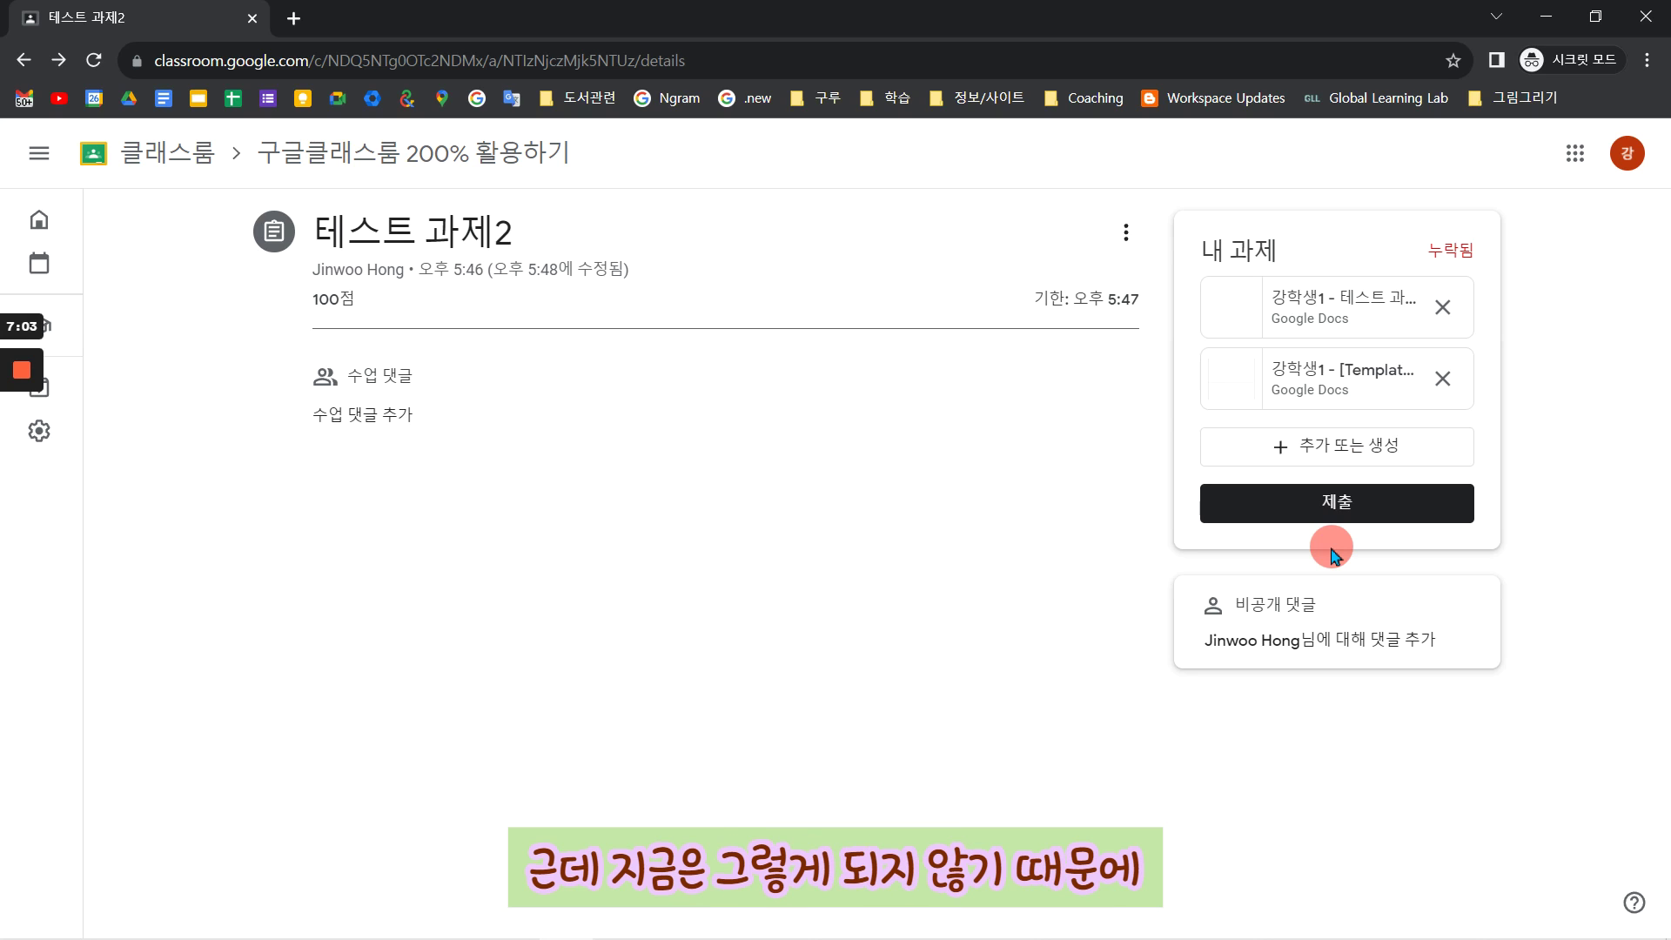
# - Return to the teacher's window and open 테스트 과제2 for editing to review its late-submission setting
pyautogui.moveTo(581, 932)
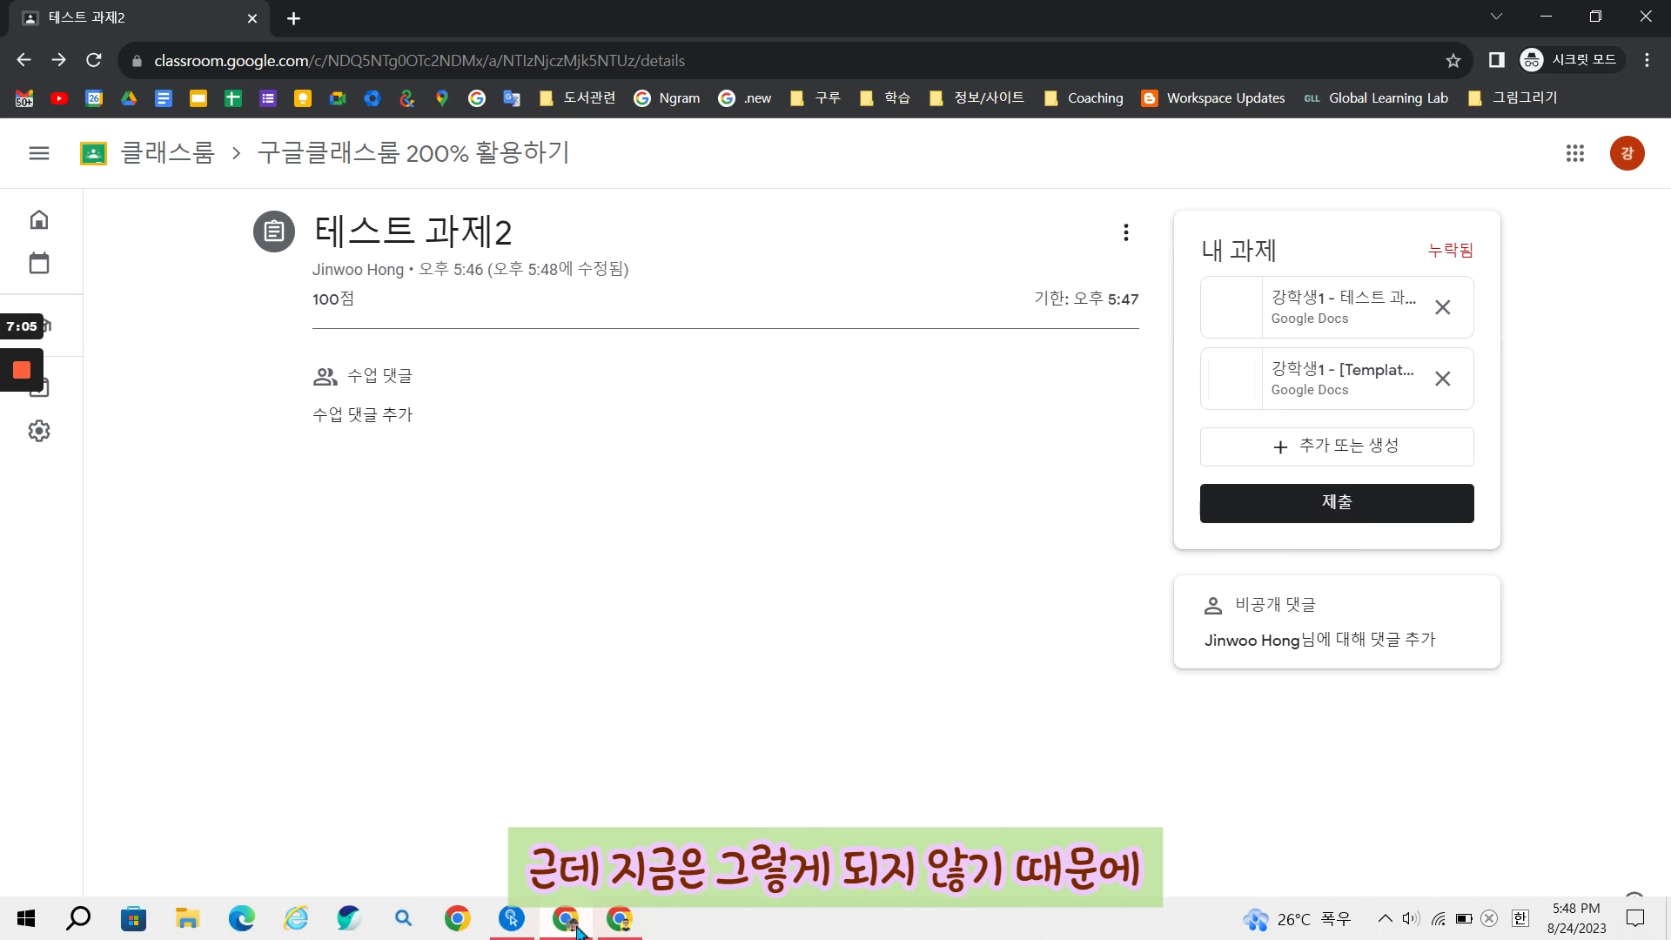
pyautogui.click(617, 924)
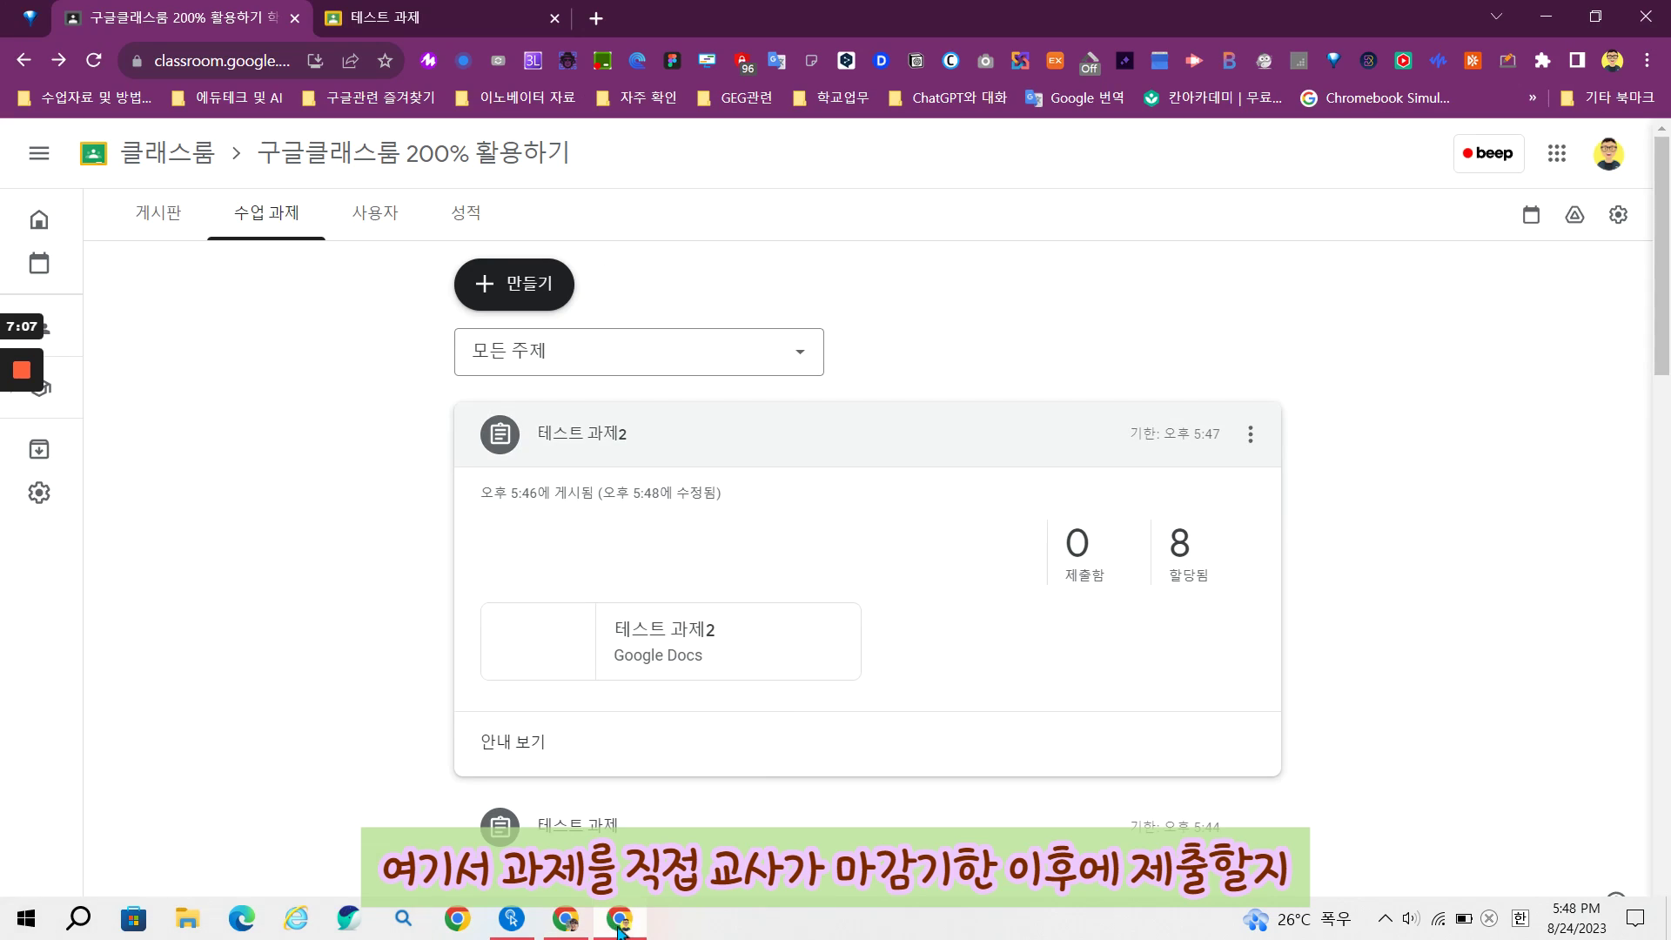
pyautogui.click(1254, 440)
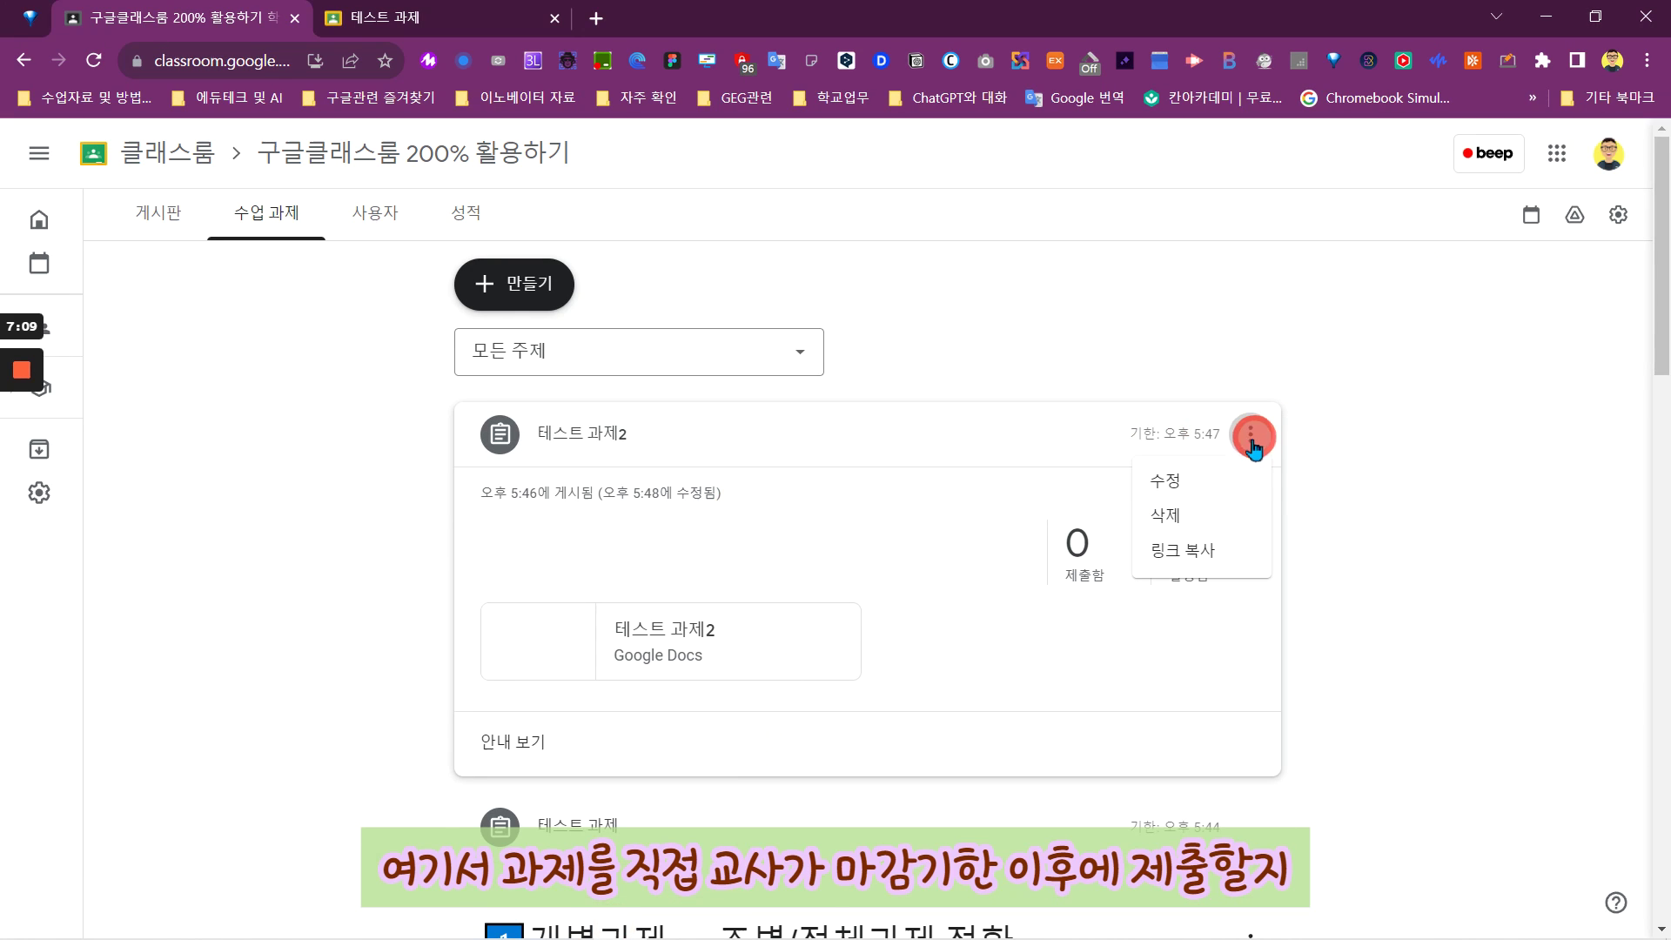
pyautogui.click(1189, 484)
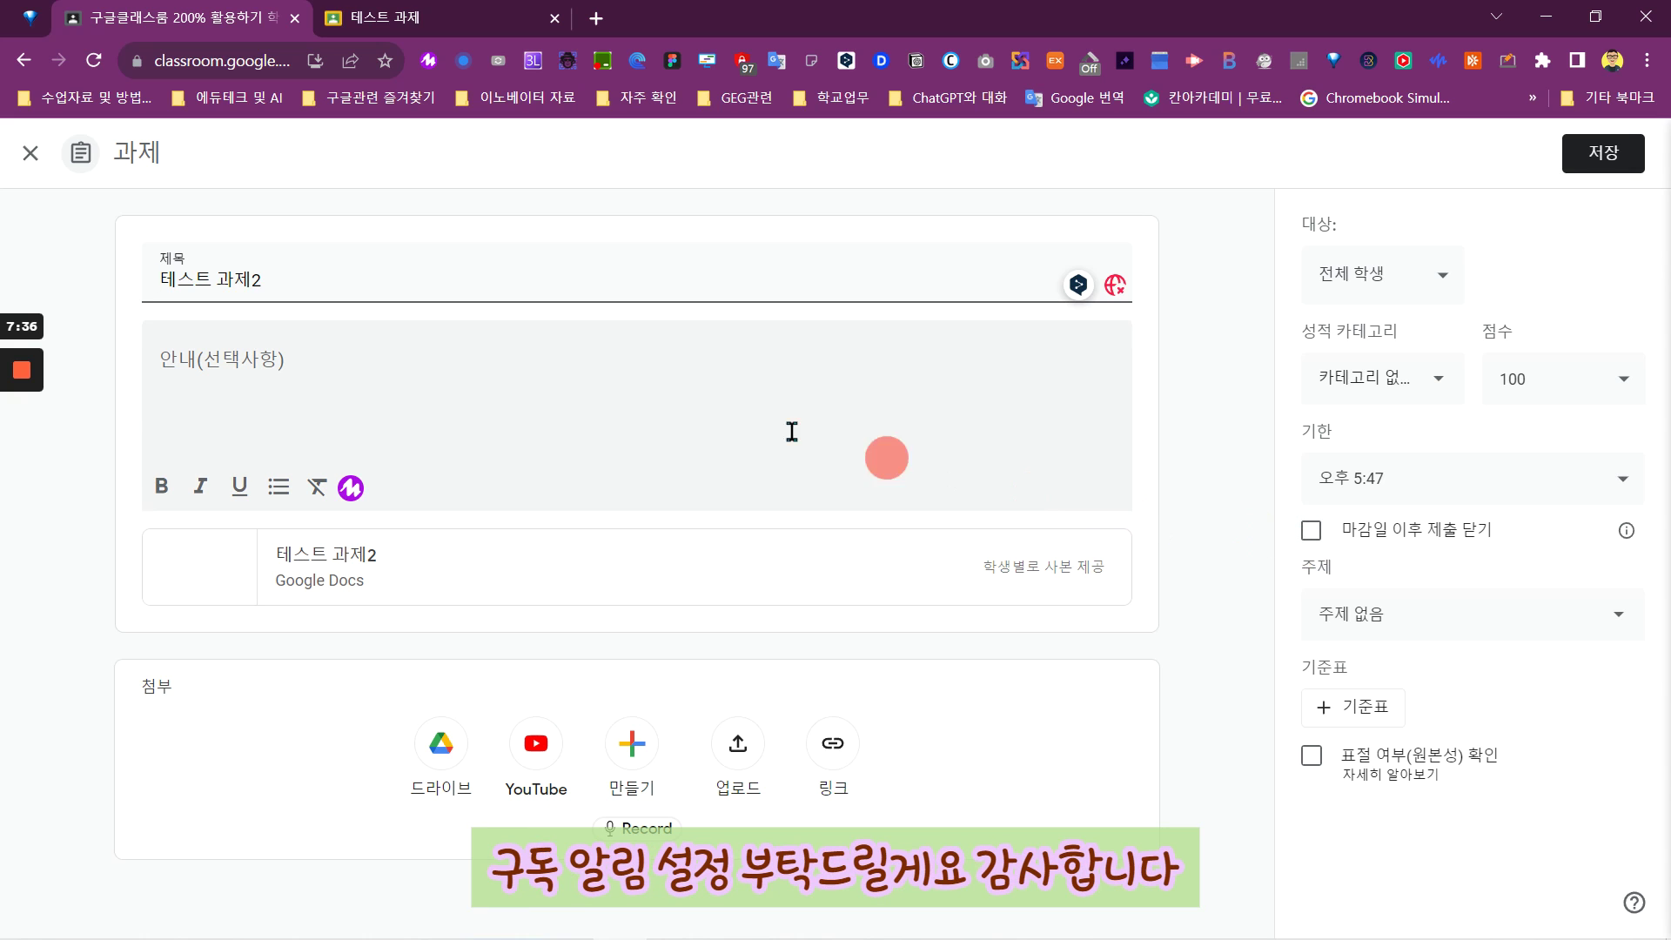
pyautogui.click(30, 381)
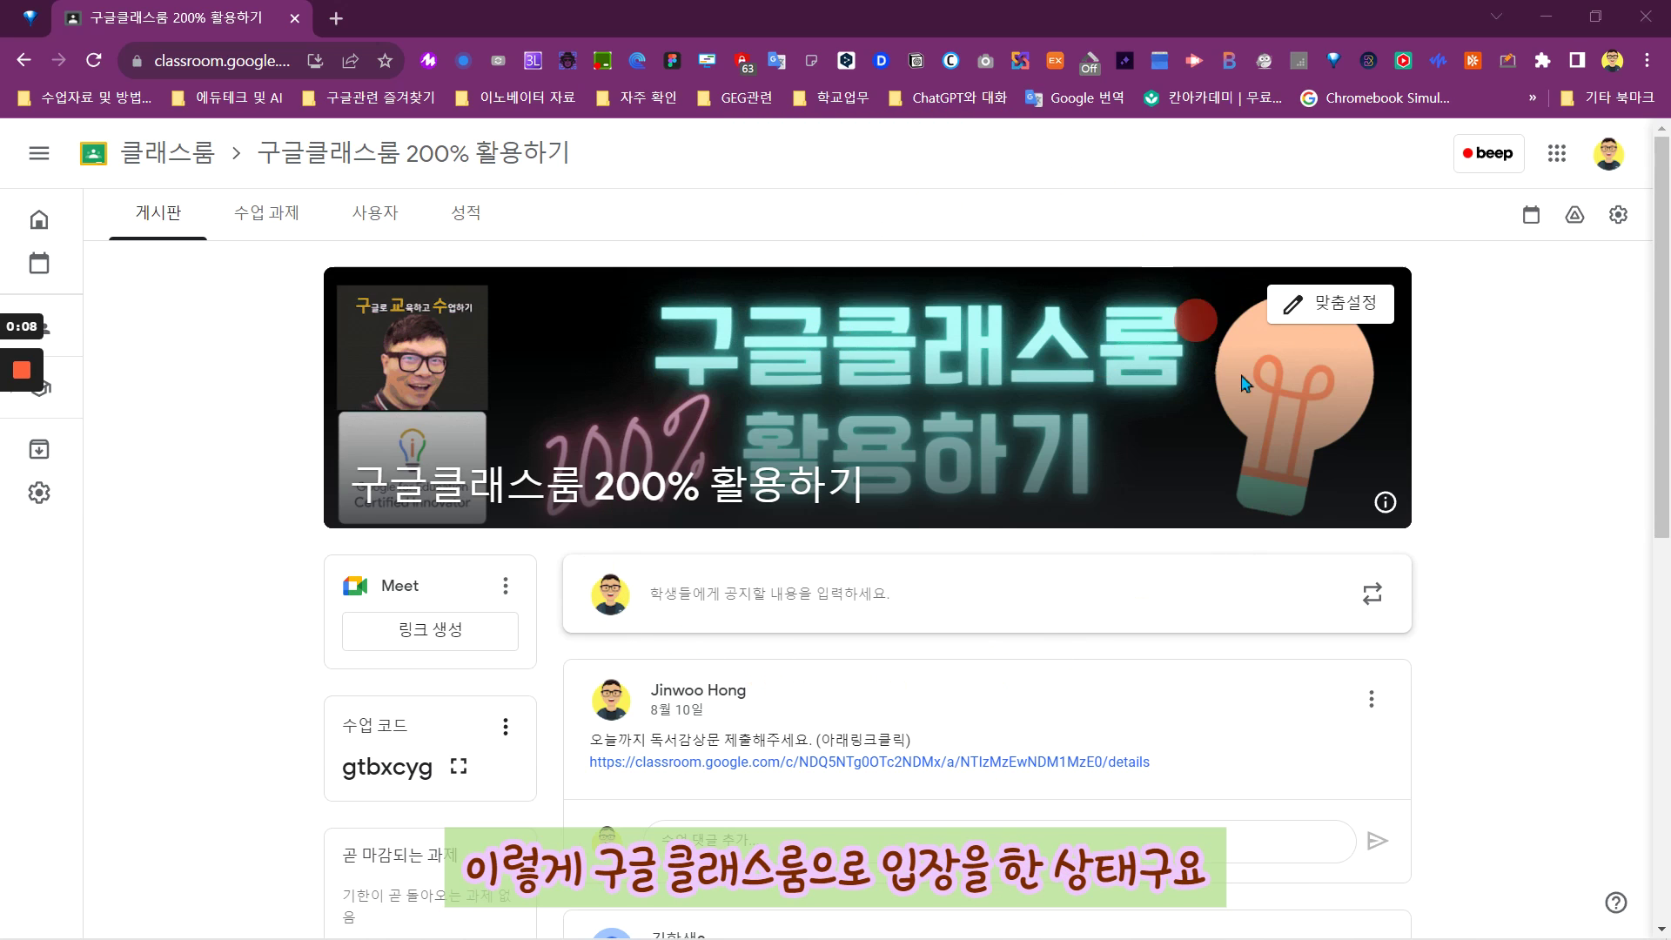
pyautogui.click(1612, 169)
pyautogui.click(1371, 166)
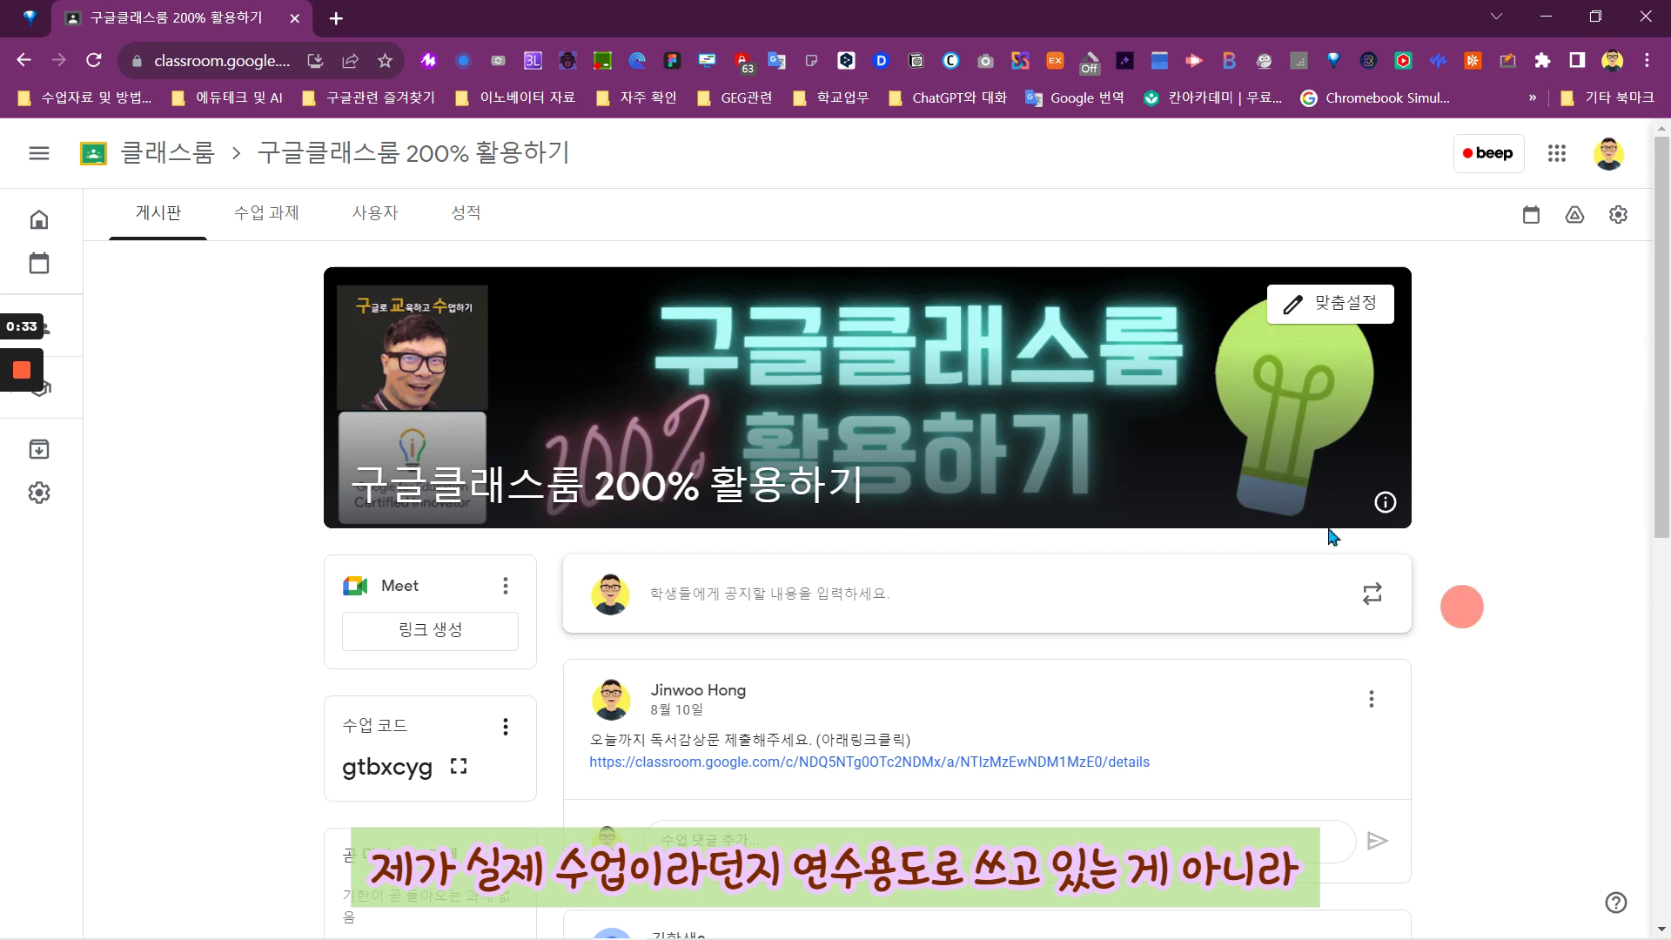
# - Look through the teachers and students enrolled in the 구글클래스룸 200% 활용하기 class
pyautogui.click(372, 218)
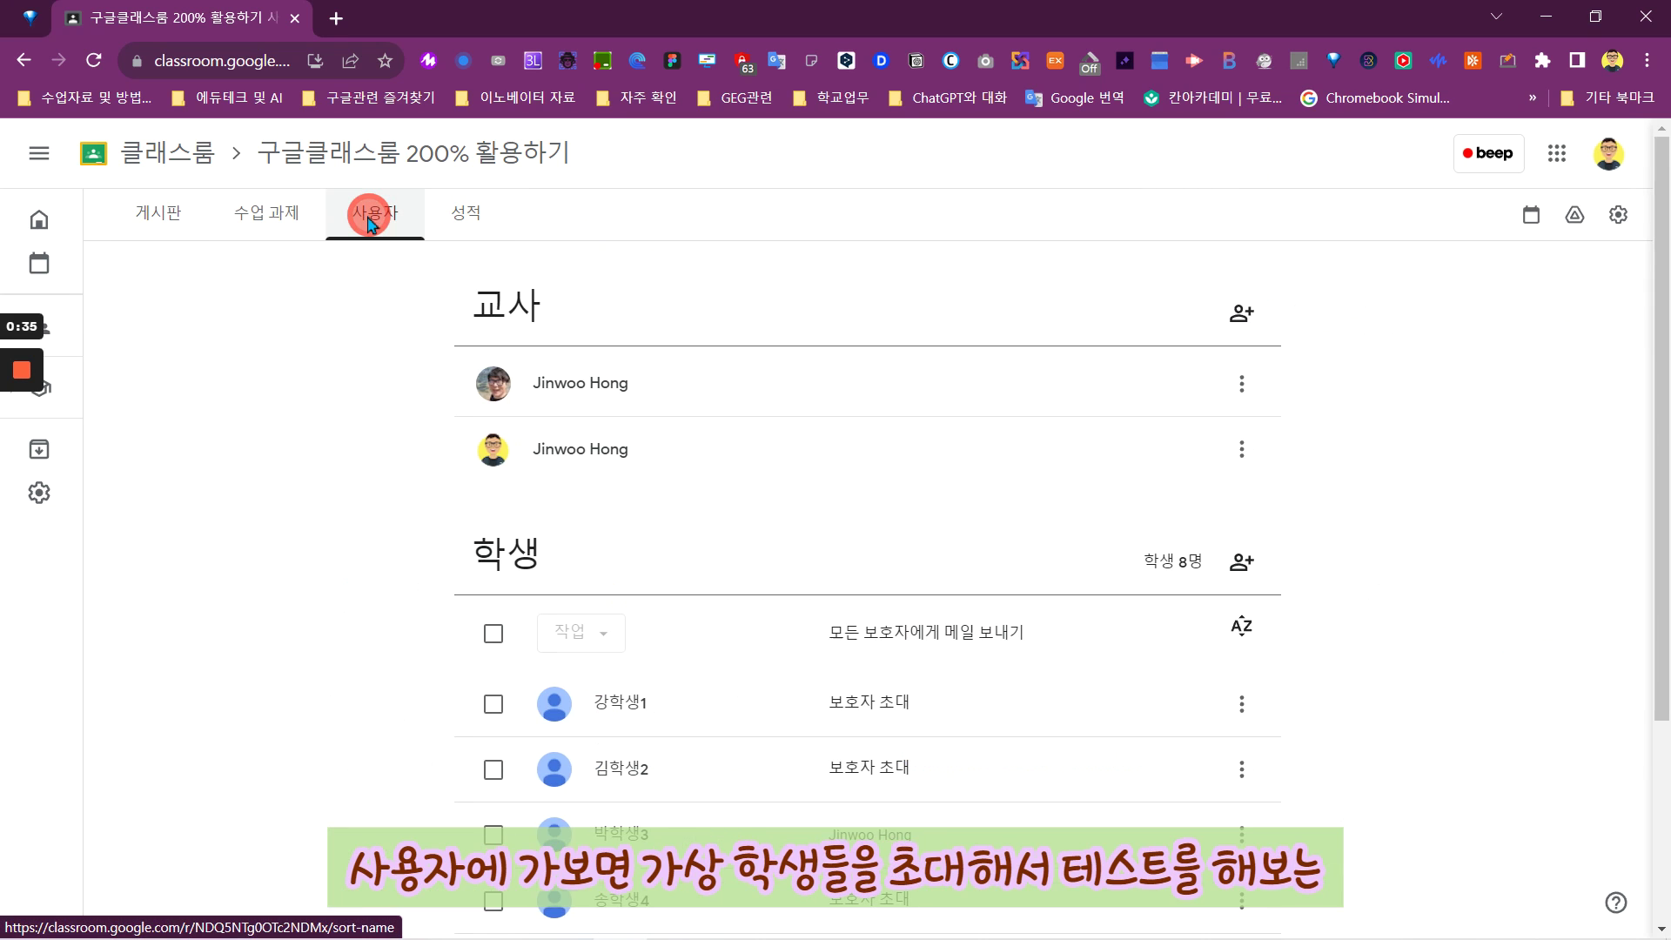
pyautogui.scroll(-3, 455, 567)
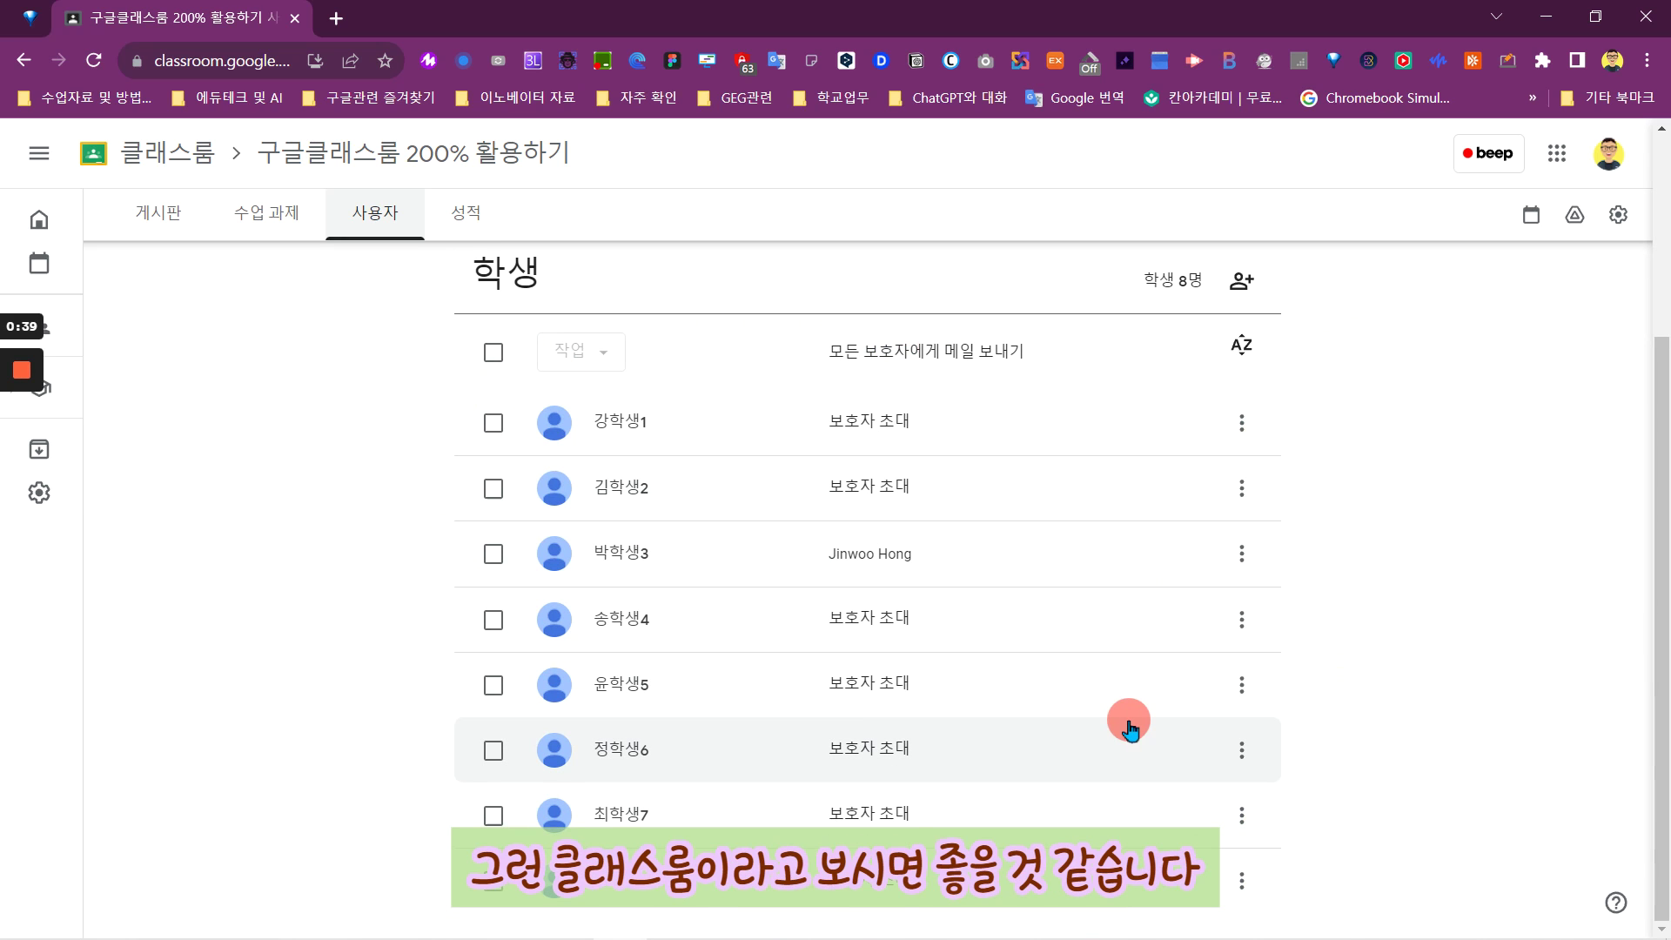
pyautogui.scroll(3, 1128, 723)
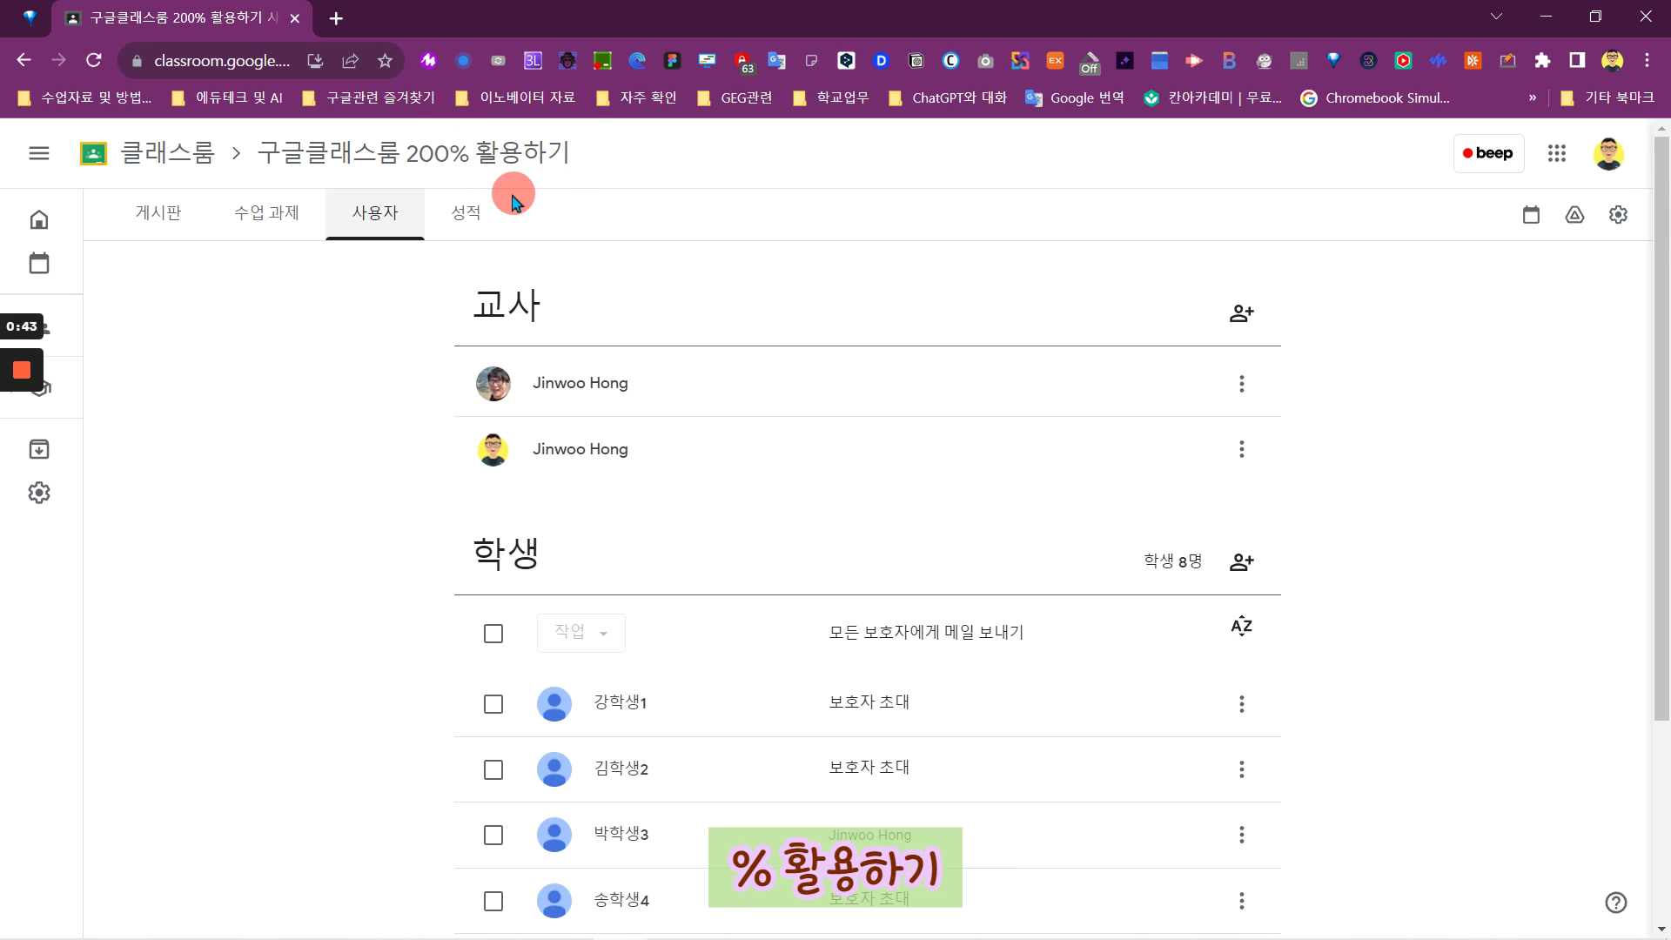
# - Create a new assignment titled 테스트 과제 in the class's 수업 과제
pyautogui.click(271, 225)
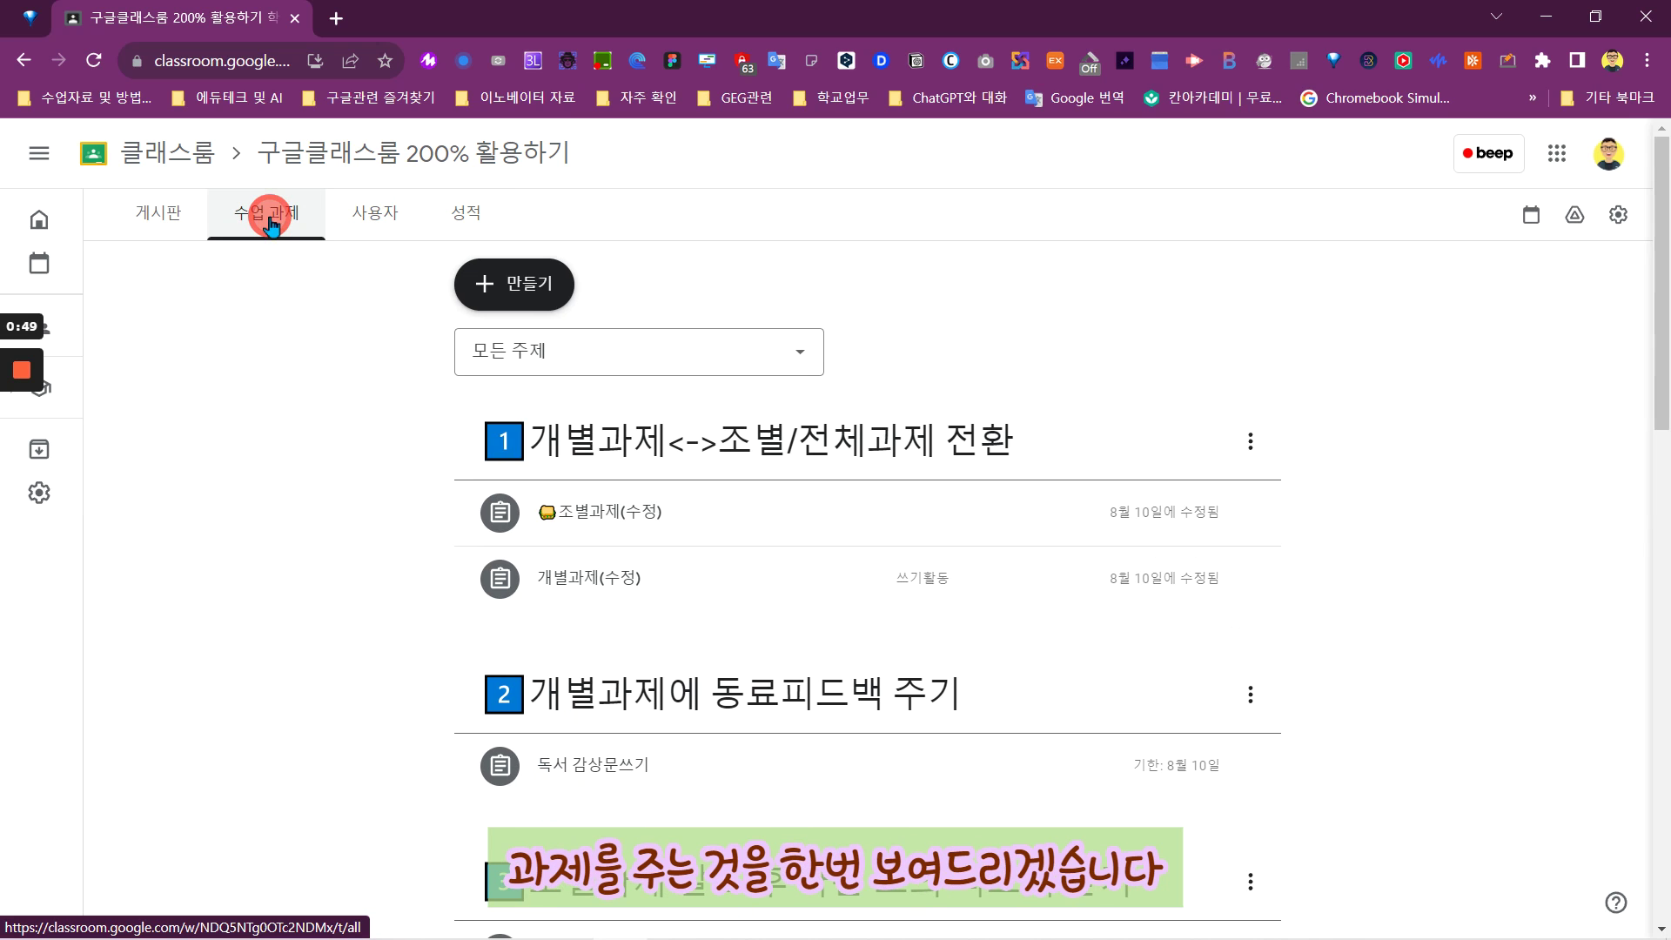
pyautogui.click(557, 290)
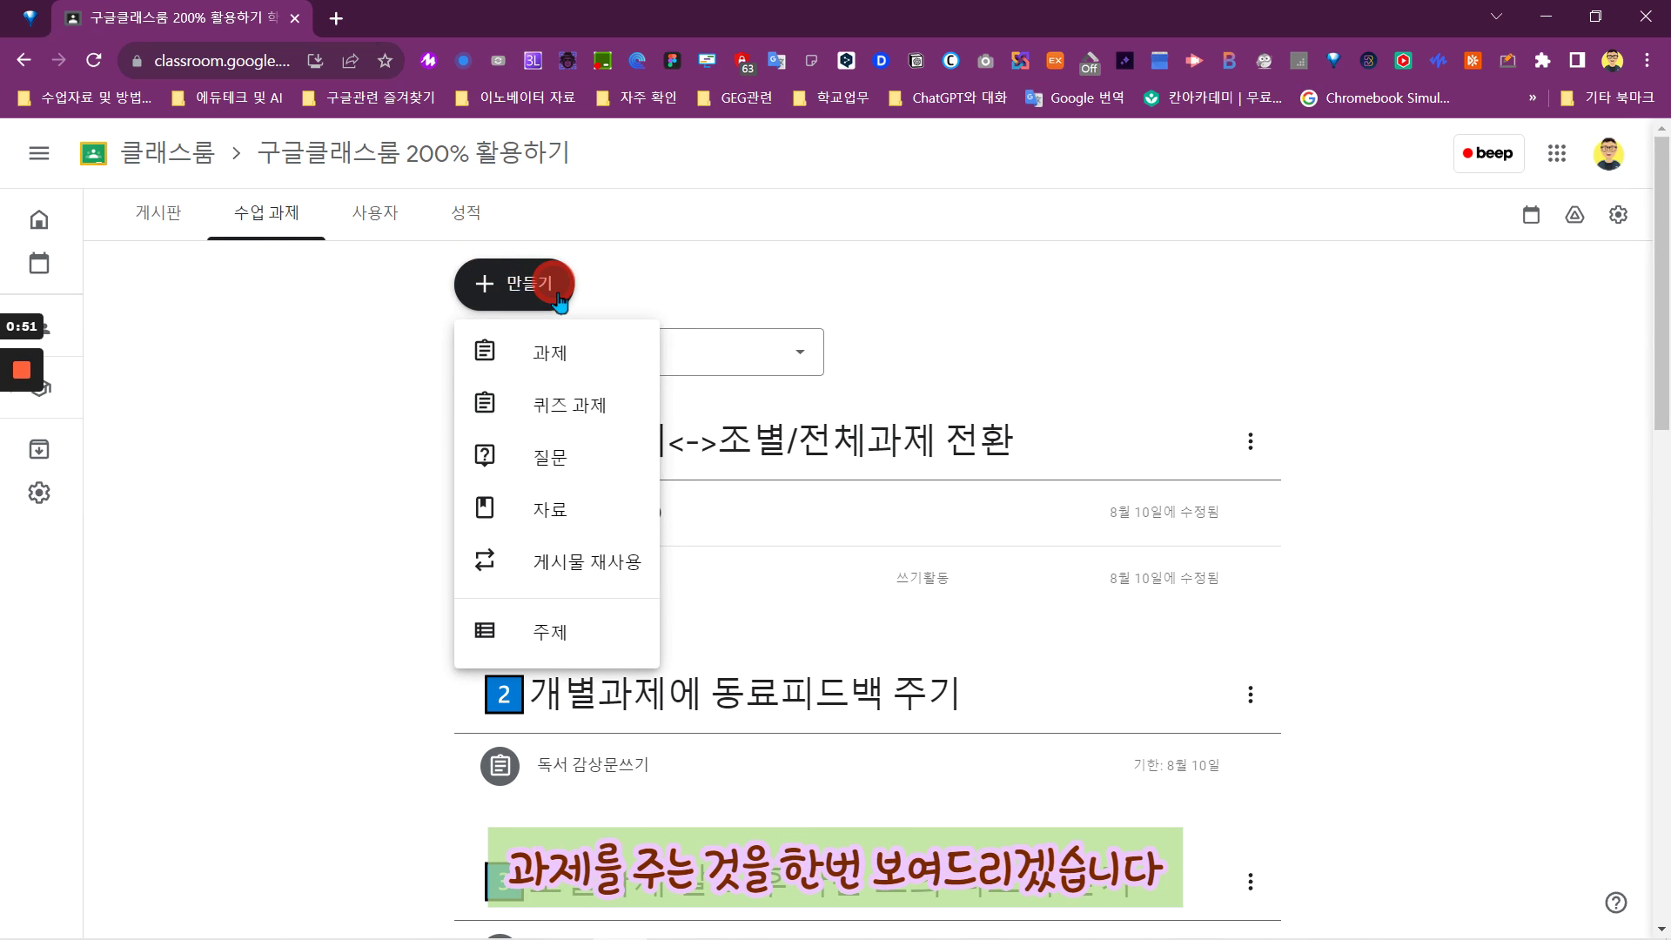
pyautogui.click(550, 354)
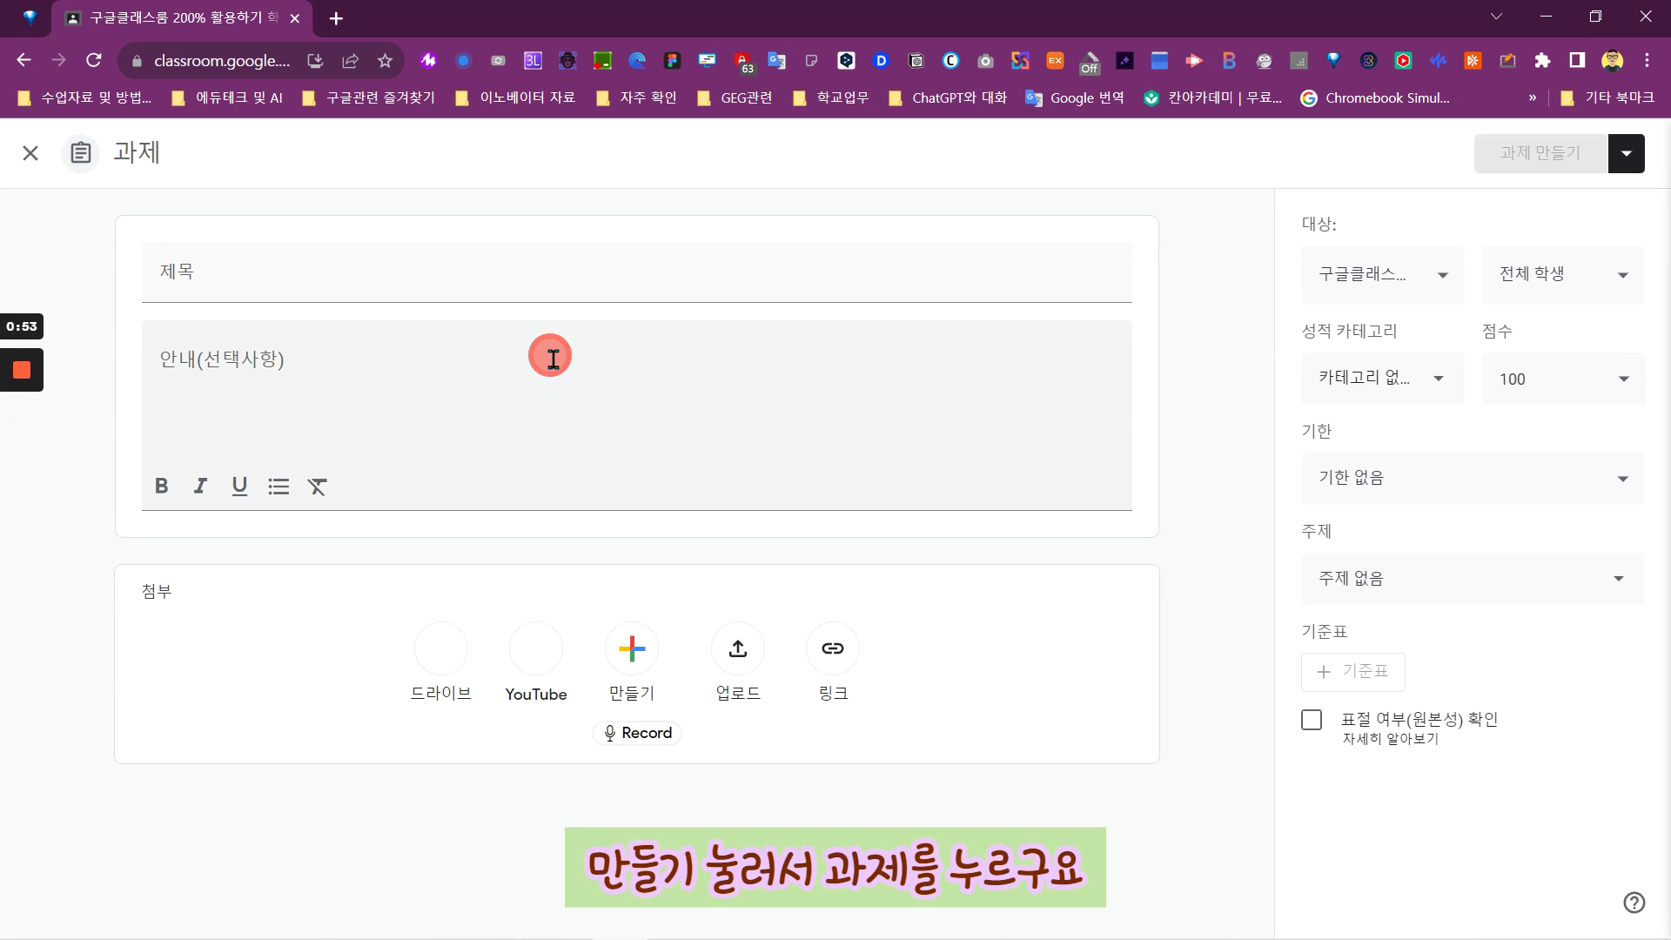
pyautogui.write('테스트 과제')
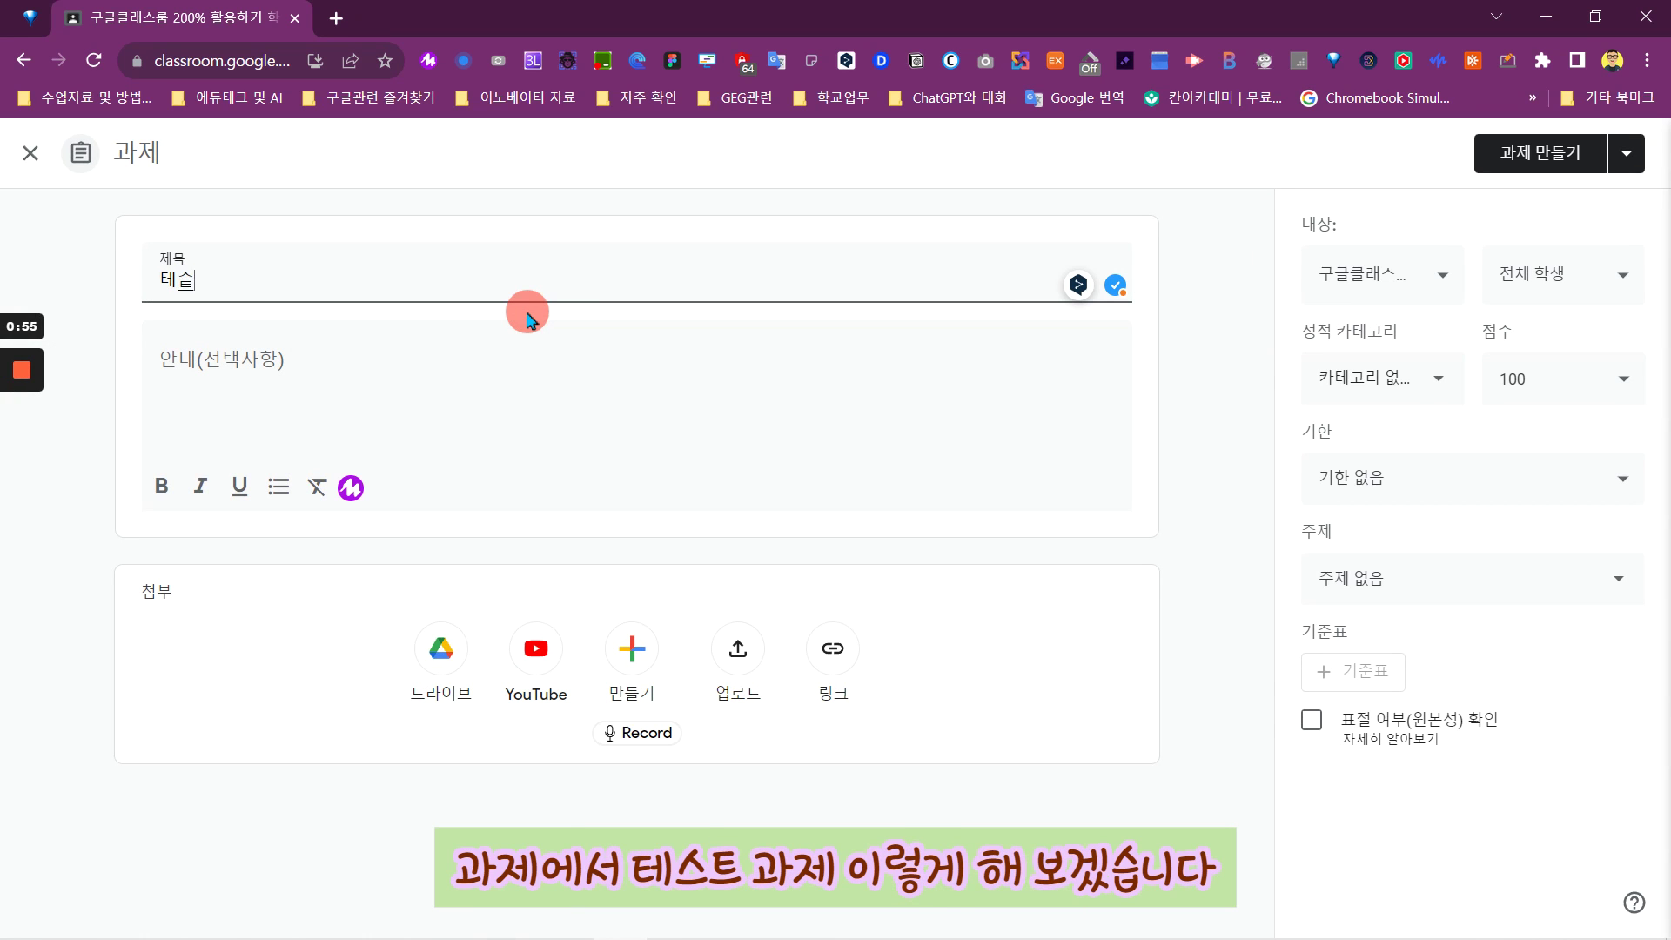
# - Attach a new blank Google Docs document named 테스트 과제 to the assignment and set its sharing to 학생별로 사본 제공
pyautogui.click(631, 649)
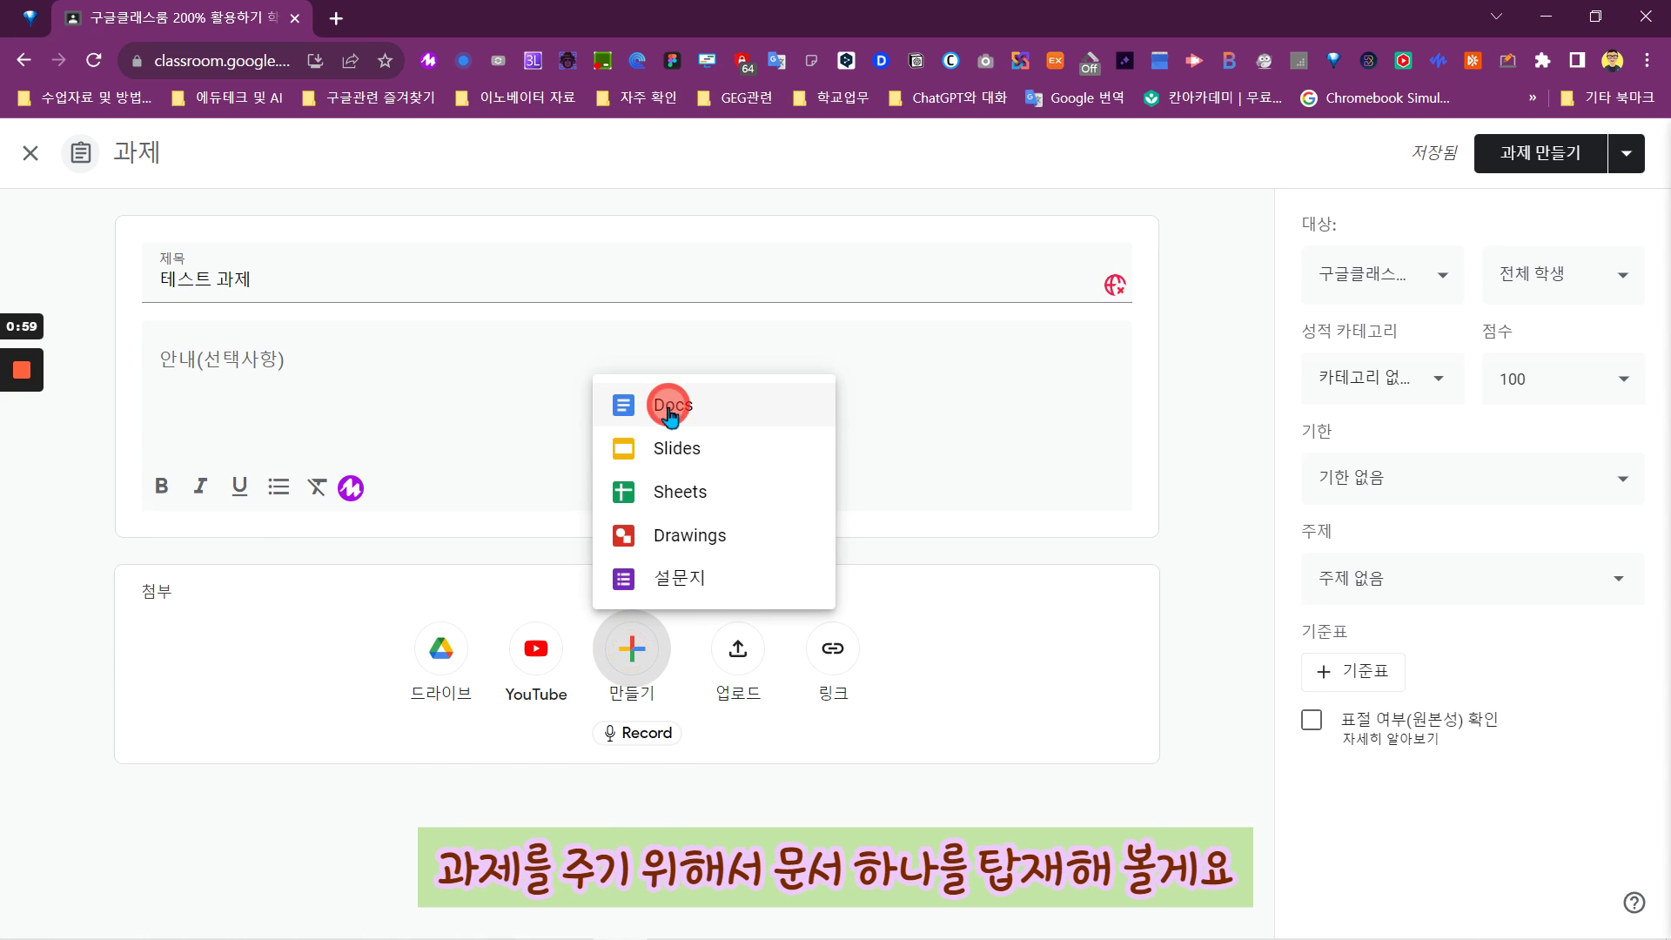
pyautogui.click(671, 403)
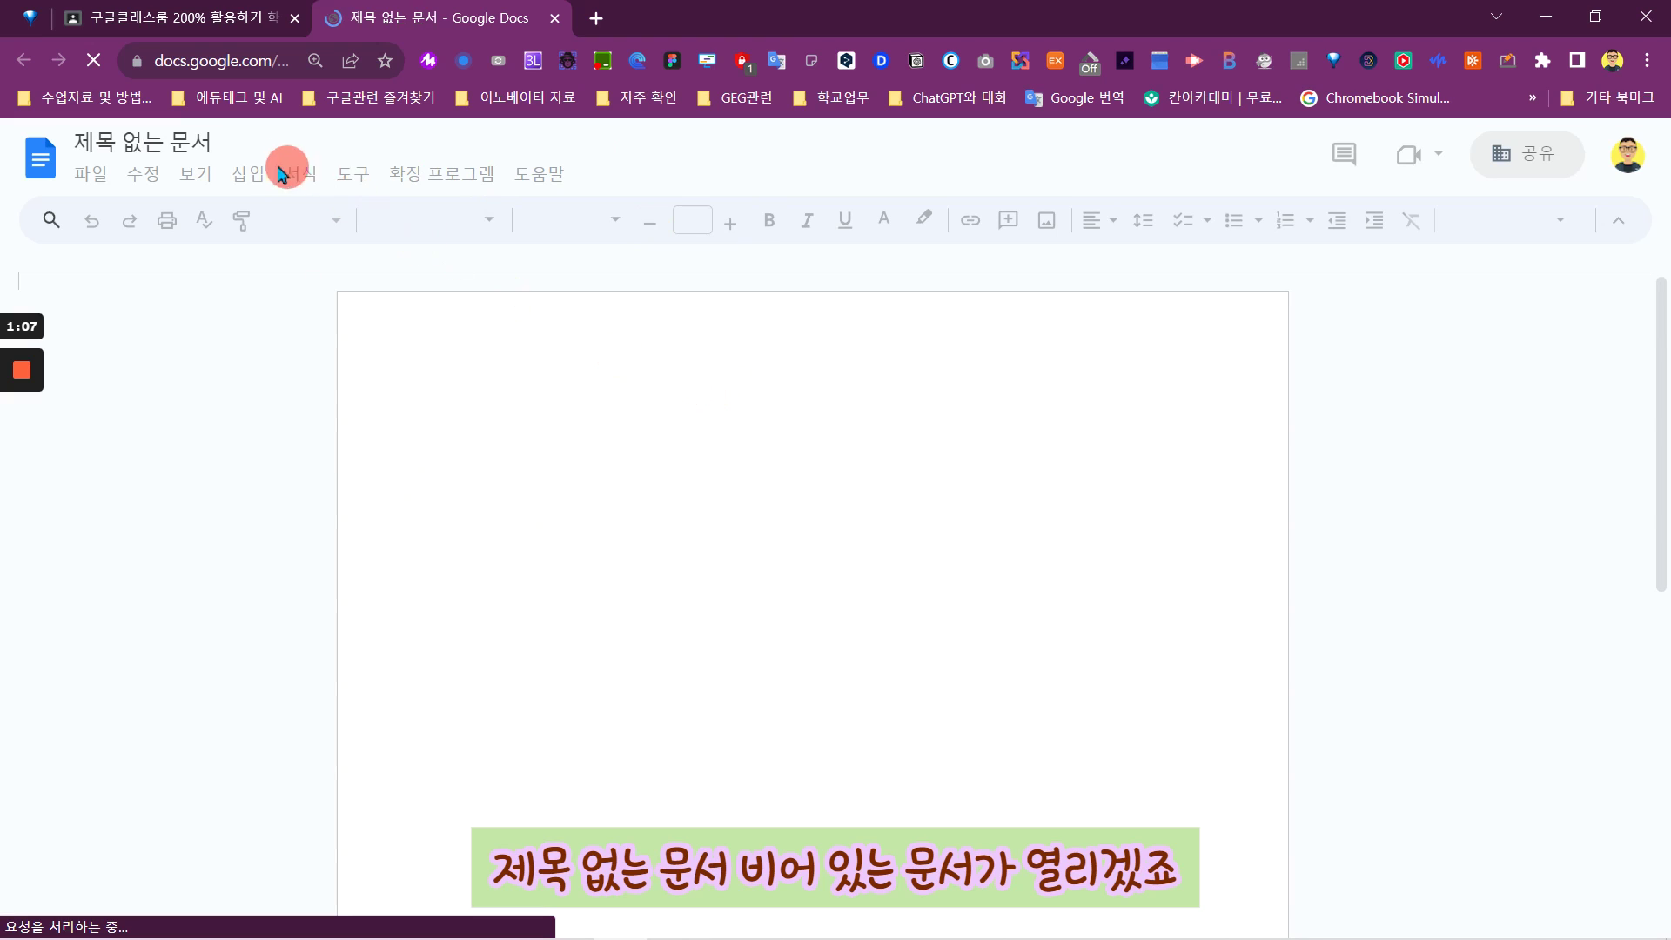
pyautogui.click(214, 146)
pyautogui.press('BackSpace')
pyautogui.write('테스트 과제')
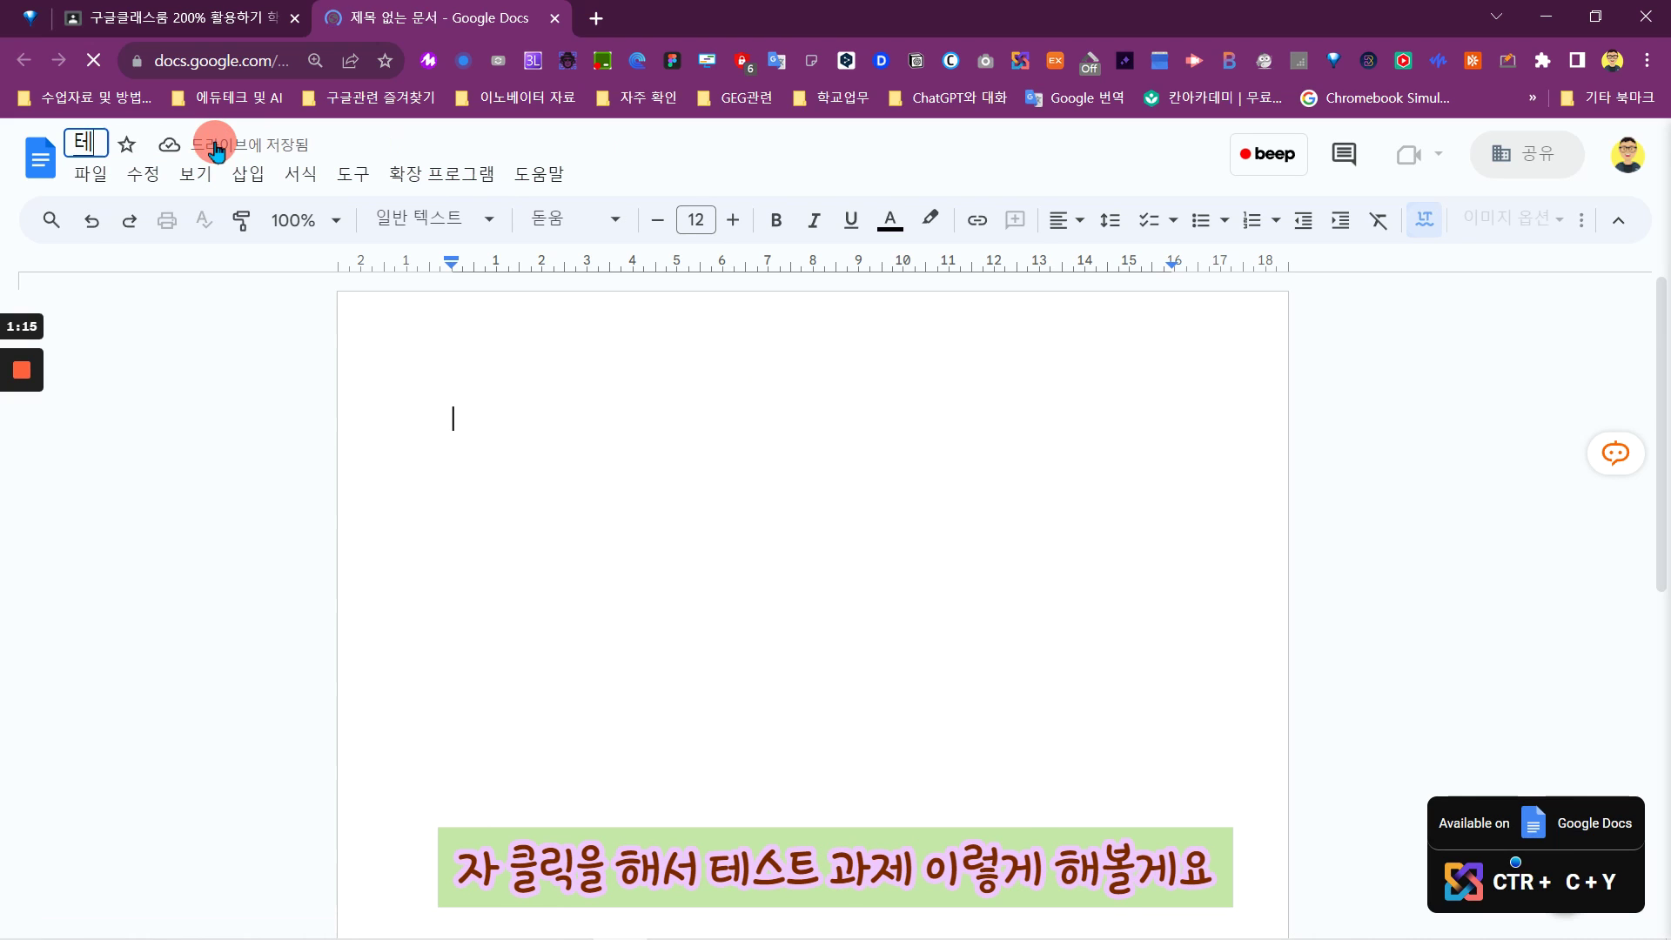
pyautogui.click(571, 390)
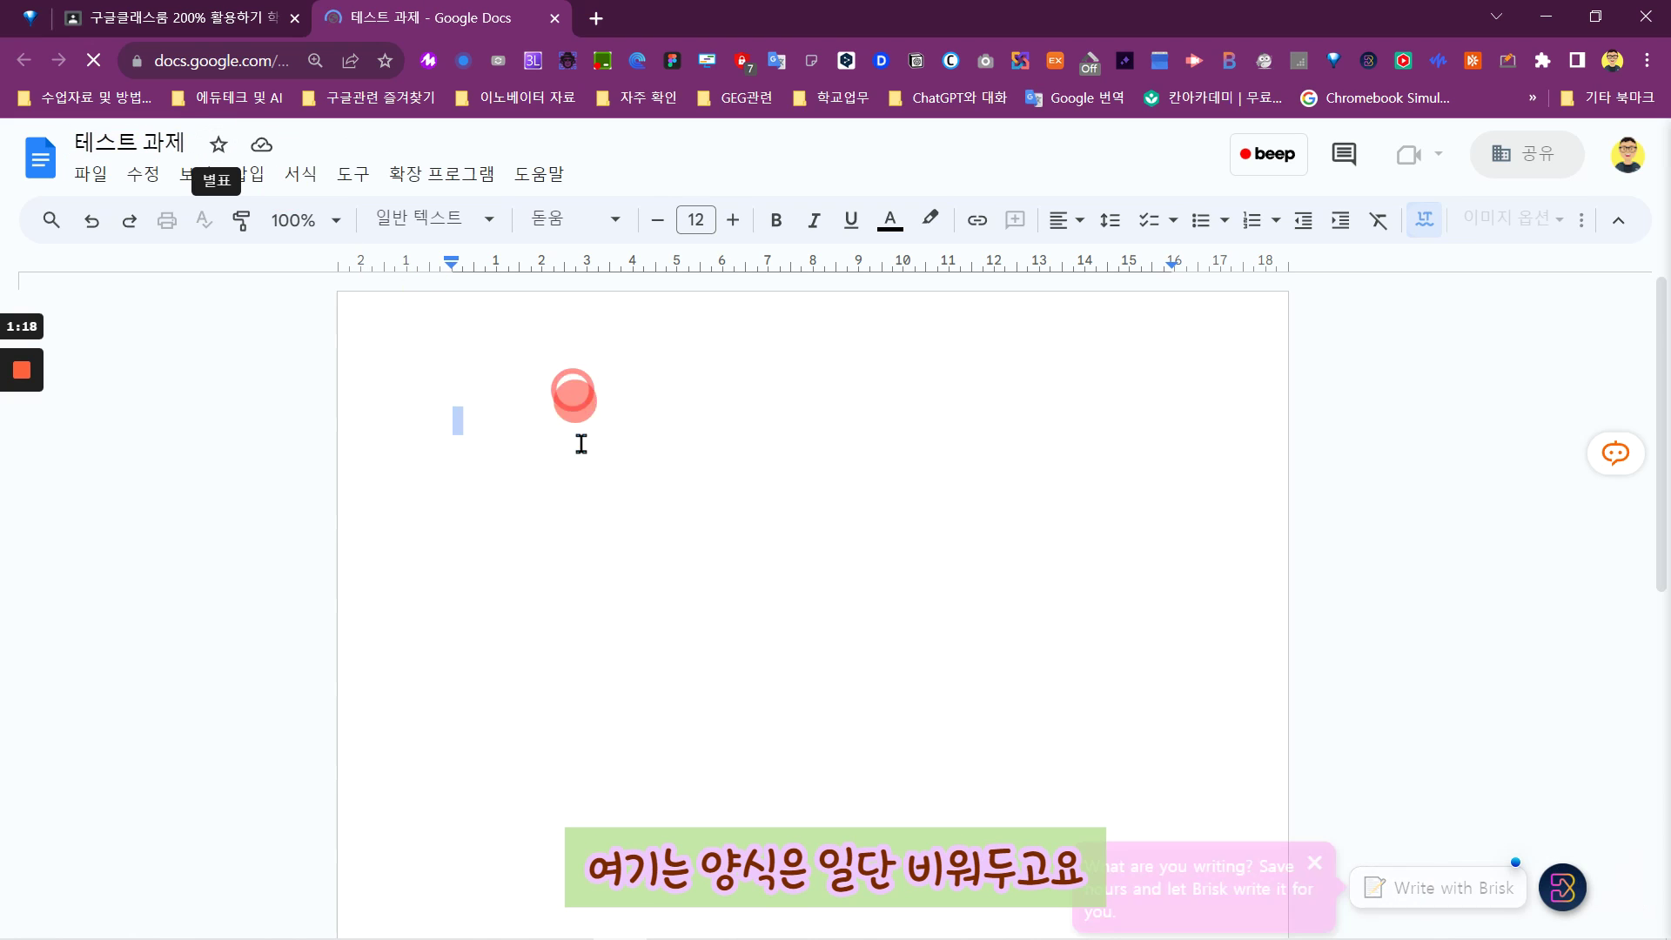
pyautogui.click(554, 20)
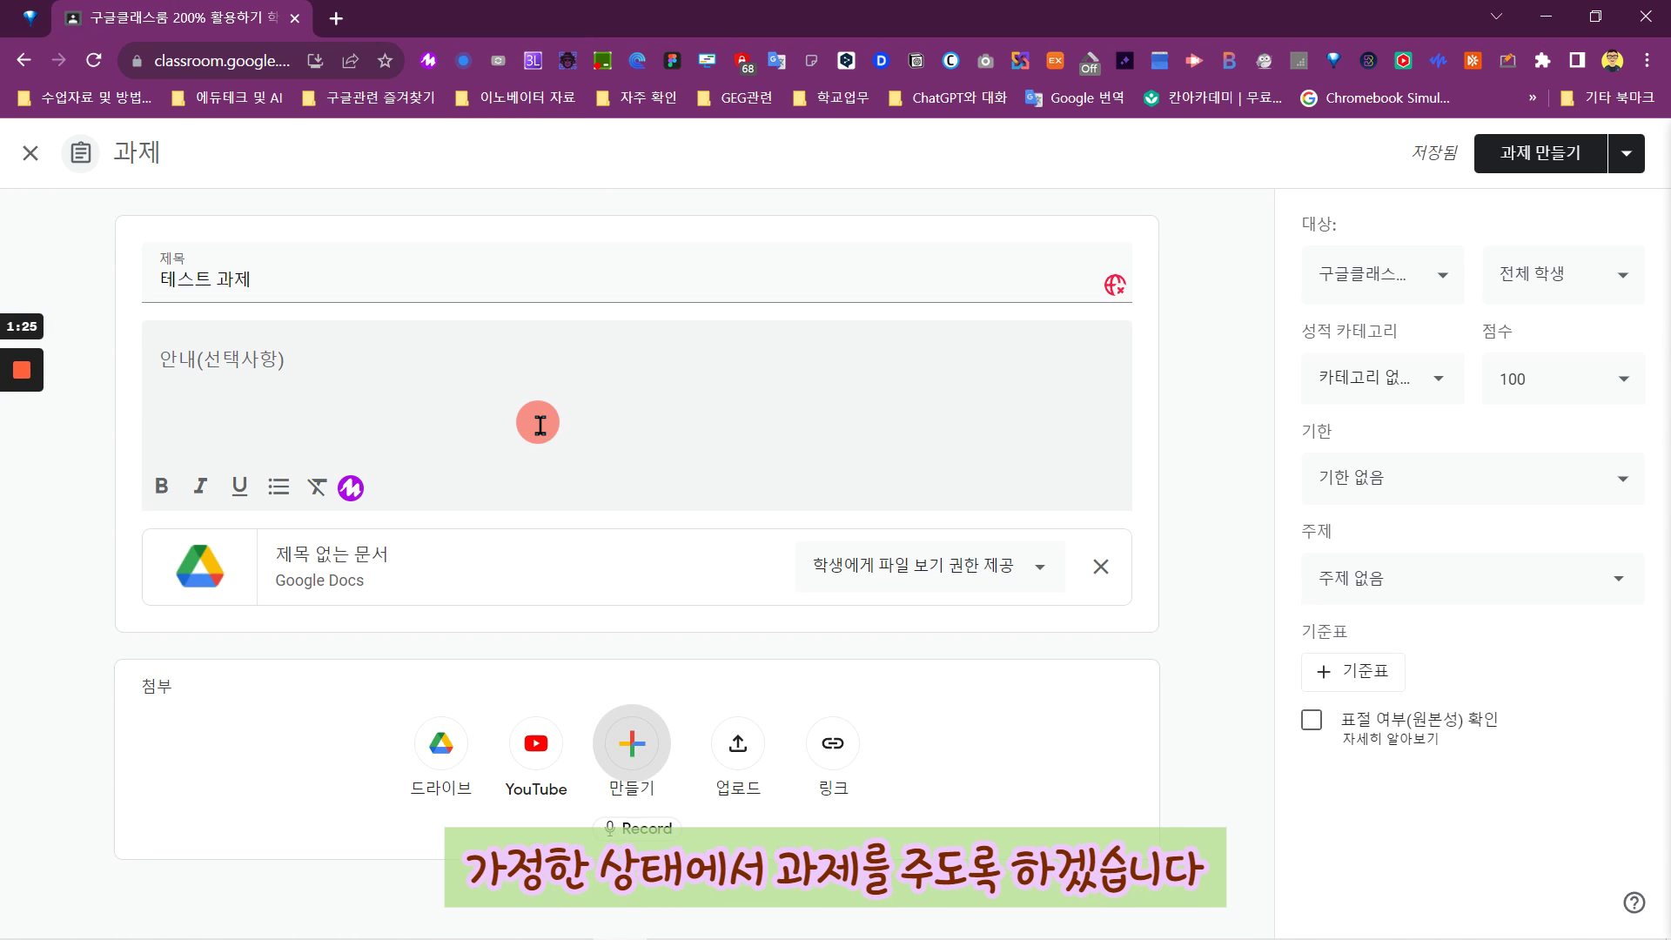
pyautogui.click(957, 574)
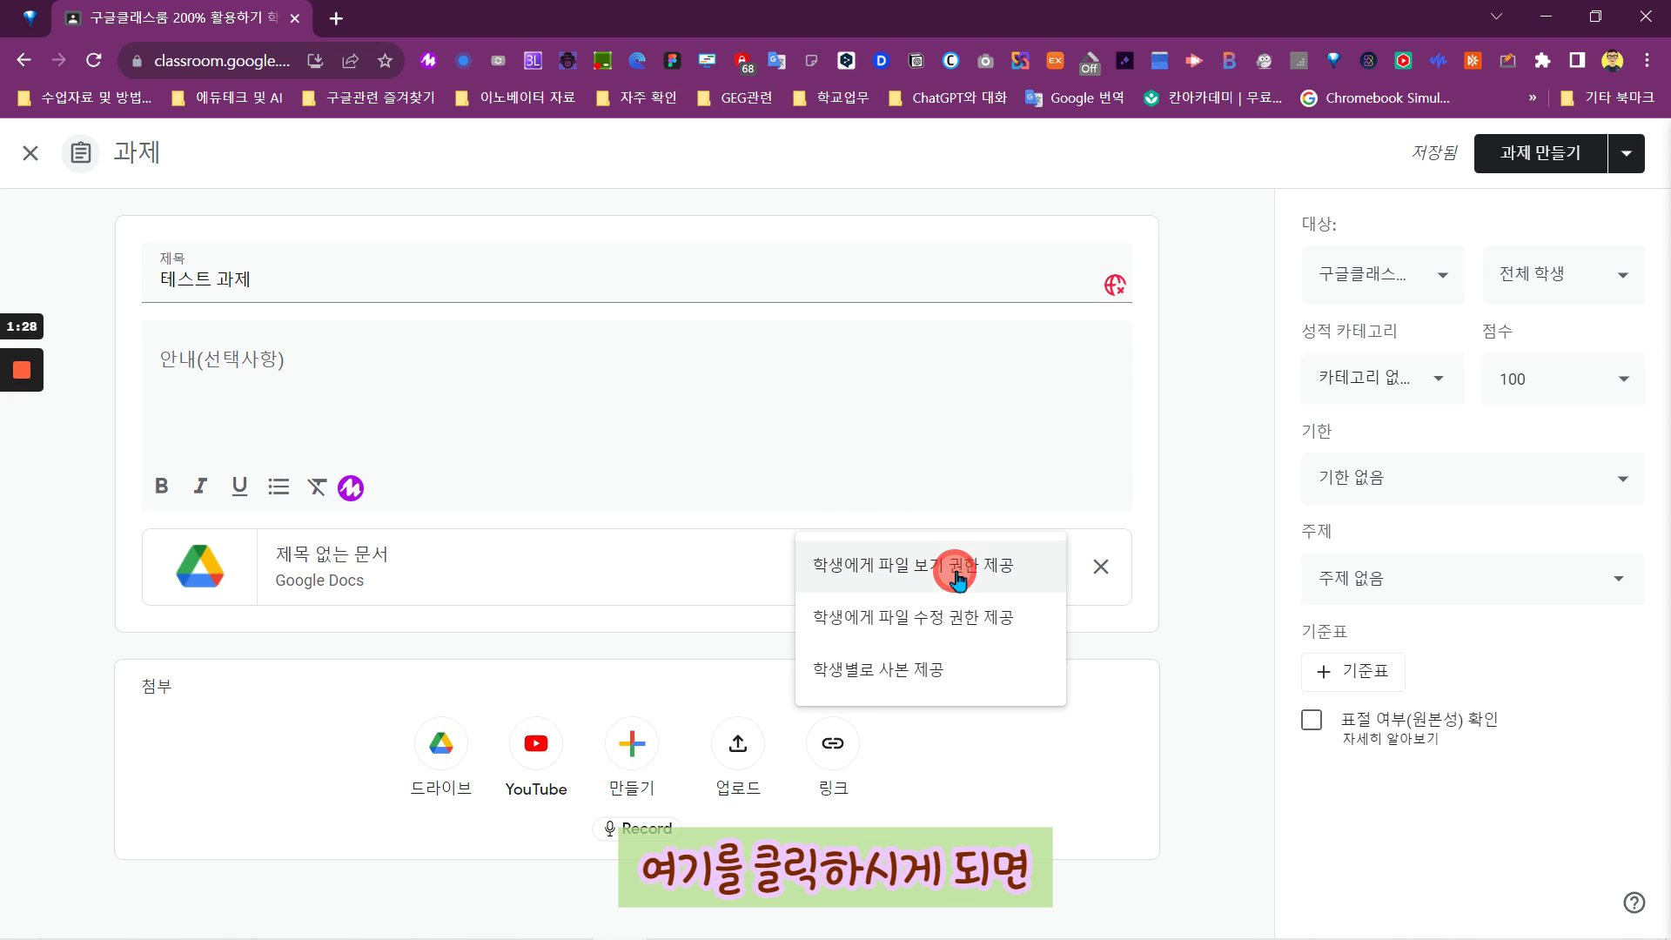
pyautogui.click(902, 682)
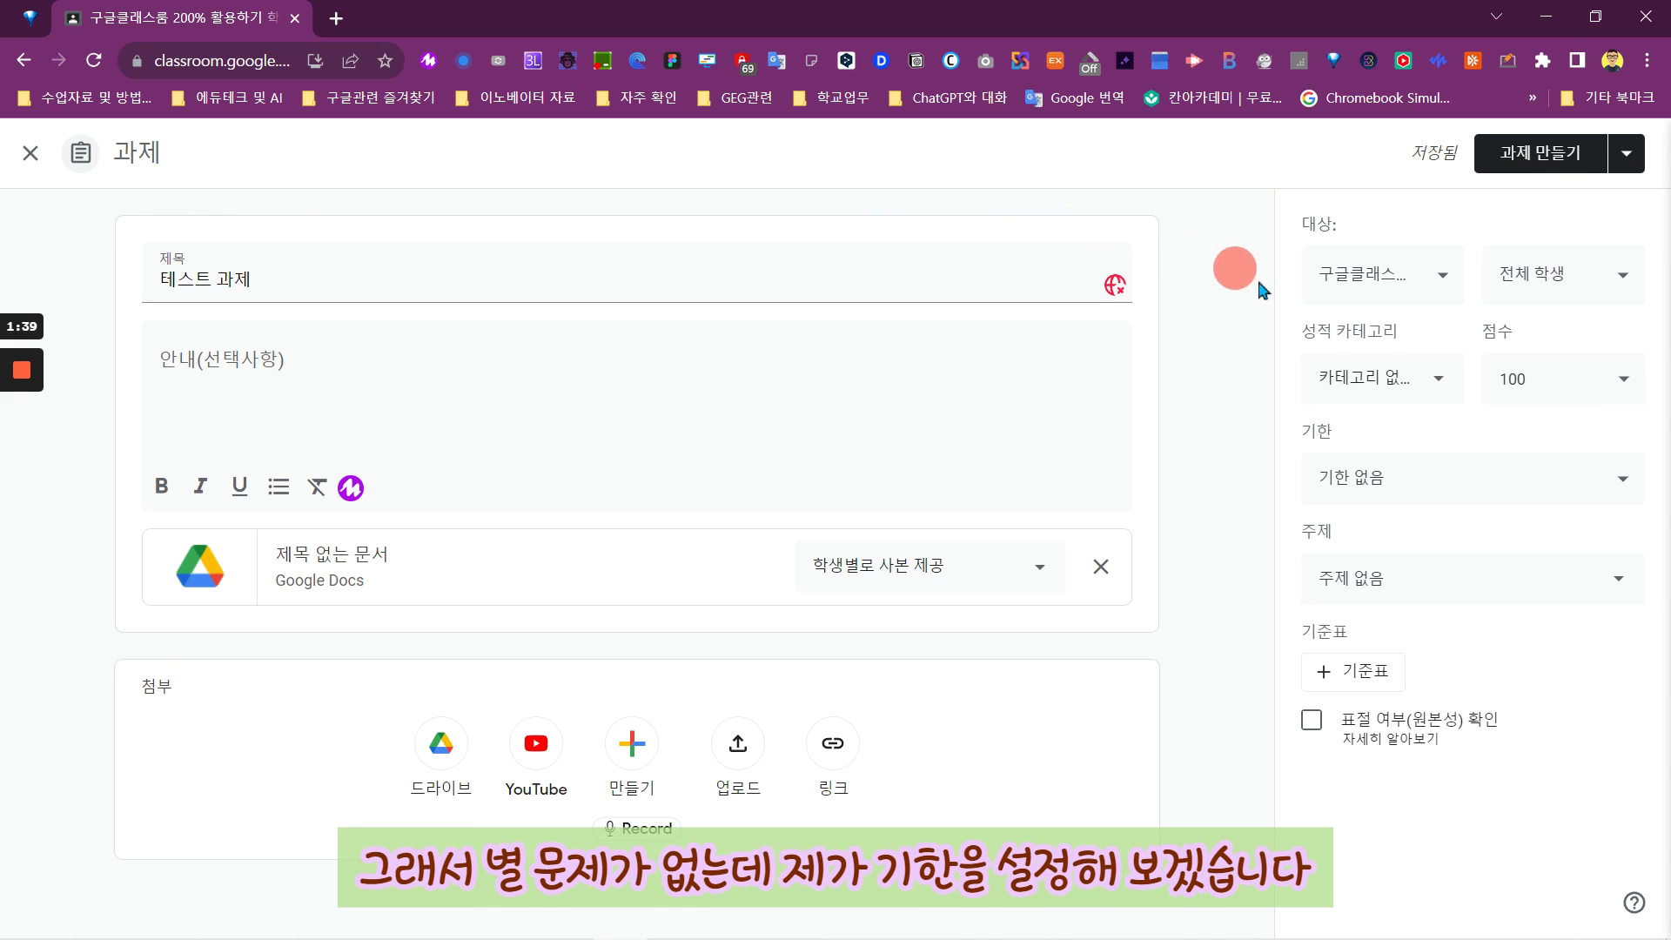
# - Set the due date of 테스트 과제 to 2023. 8. 24. with a due time of 17:46
pyautogui.click(1564, 479)
pyautogui.click(1473, 578)
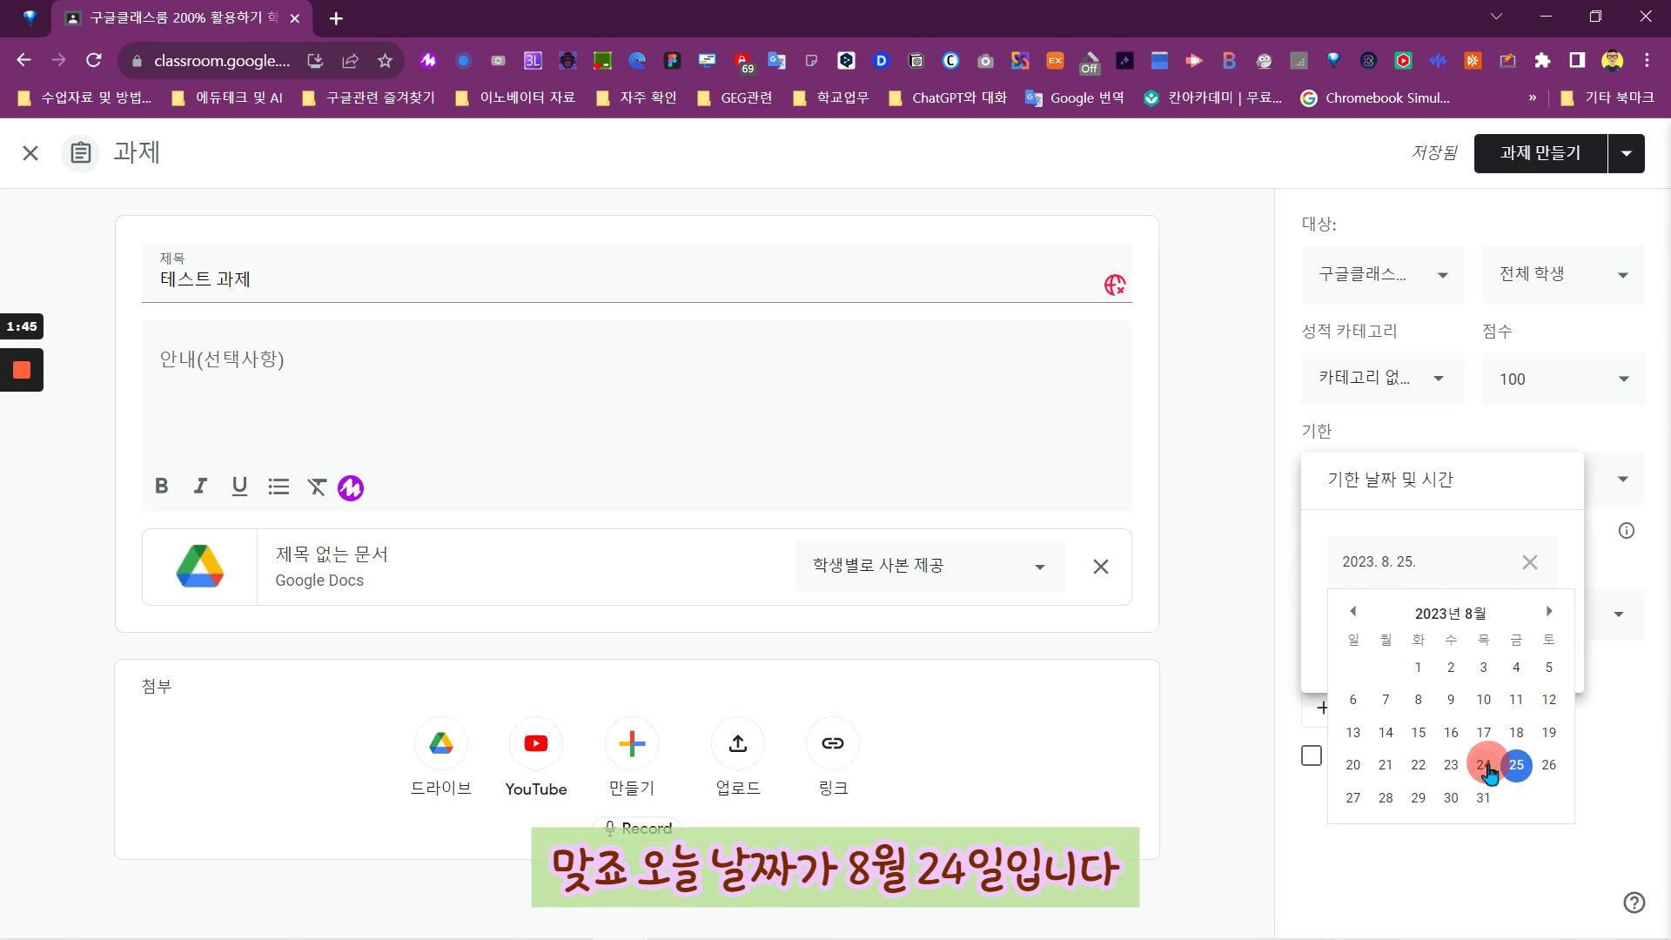
pyautogui.moveTo(1567, 922)
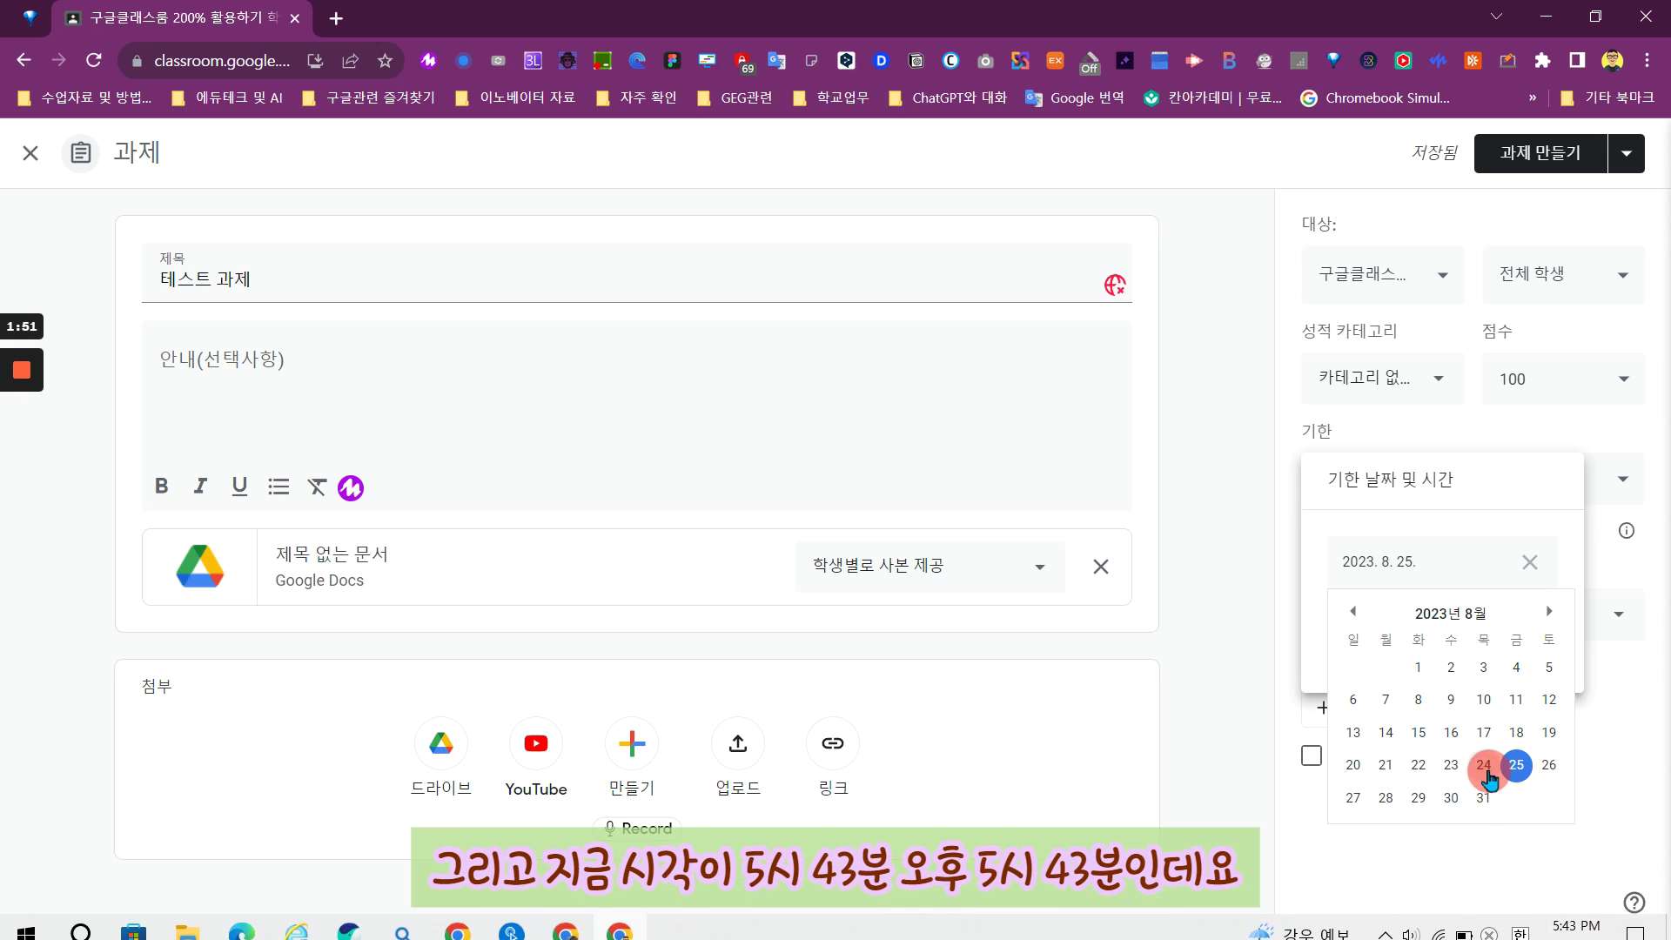
pyautogui.click(1485, 766)
pyautogui.click(1429, 634)
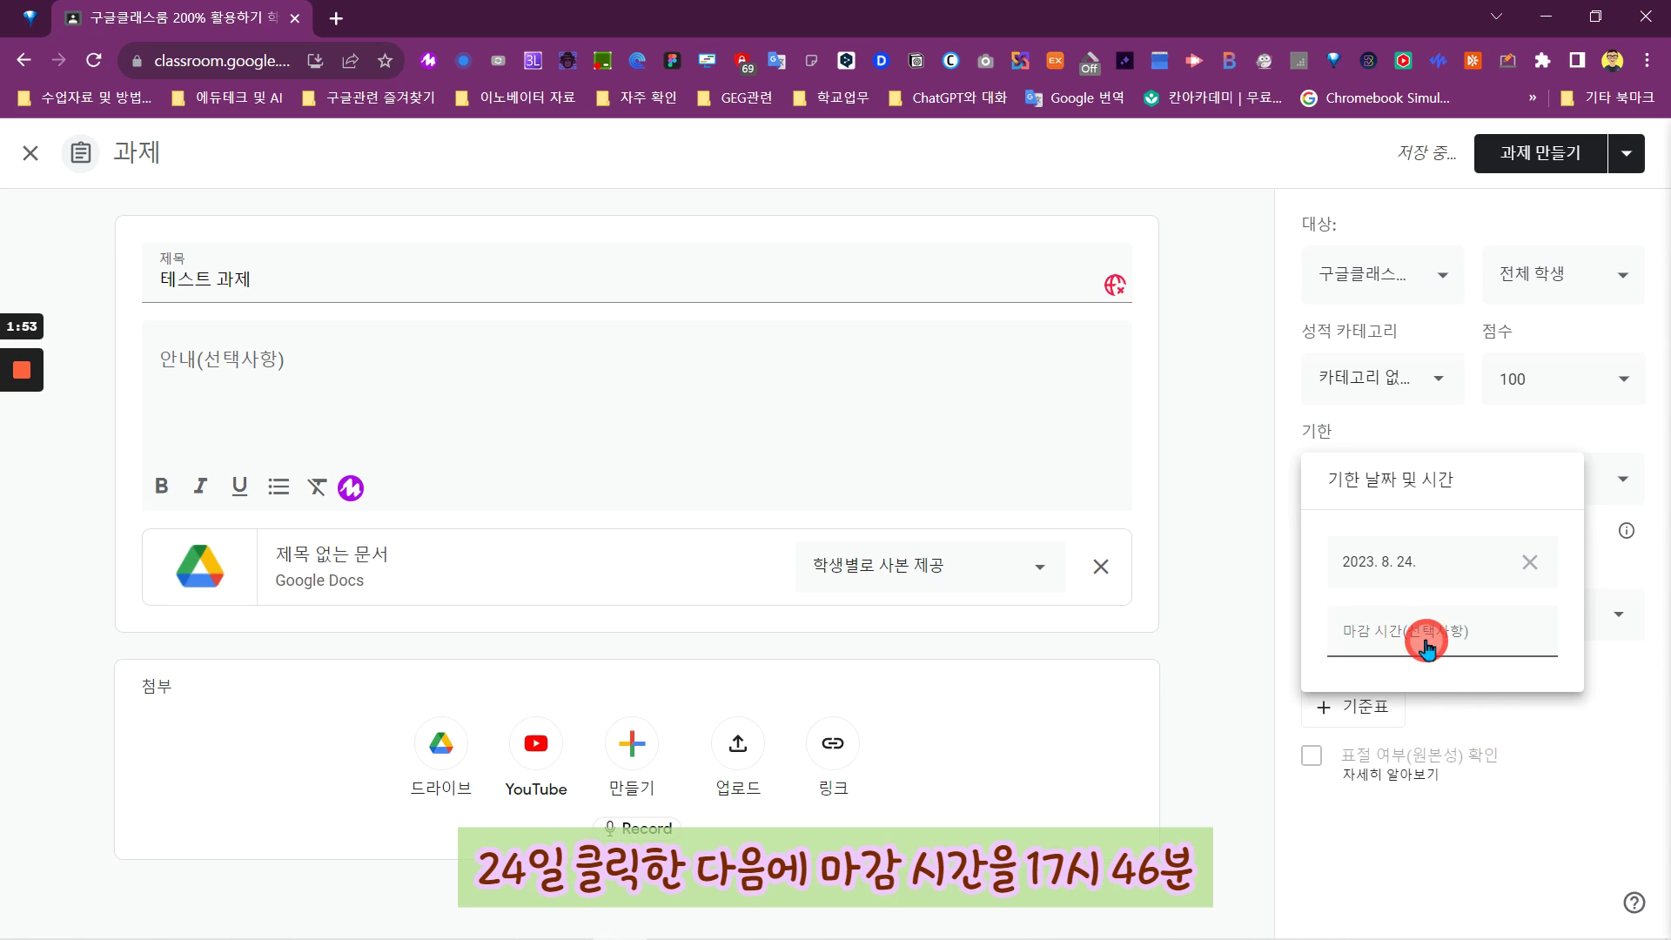
pyautogui.hotkey('ctrl', 'y')
pyautogui.write('17:46')
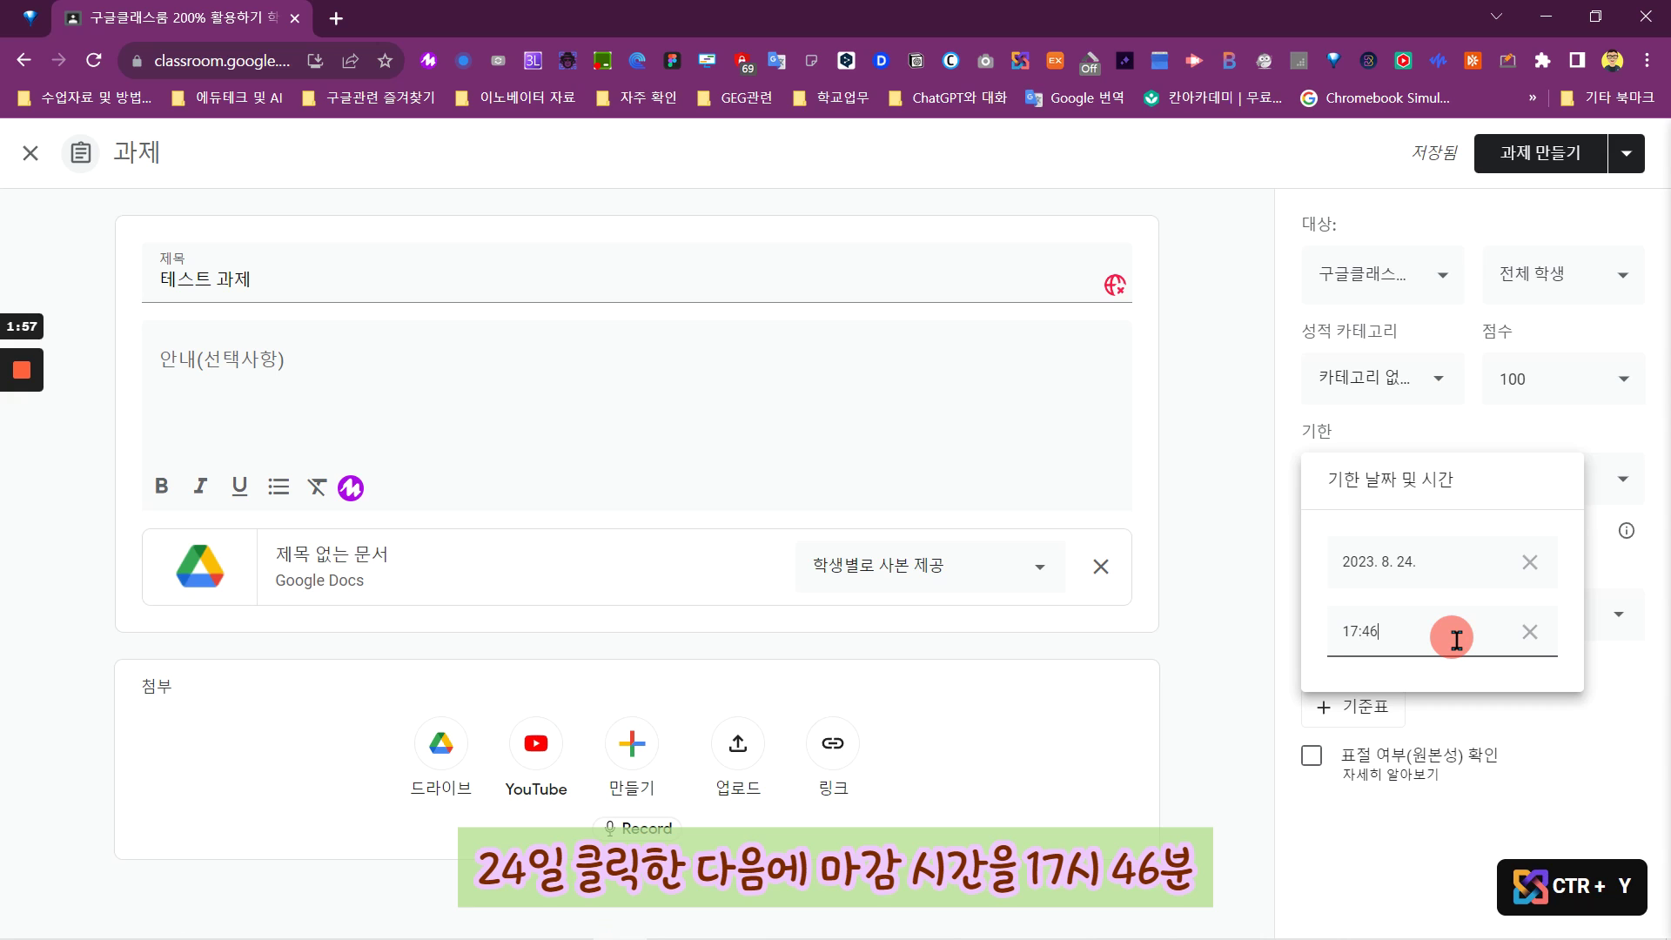
# - Change the due time of 테스트 과제 to 오후 5:44 and assign it without a grade category, leaving 마감일 이후 제출 닫기 off
pyautogui.click(1592, 733)
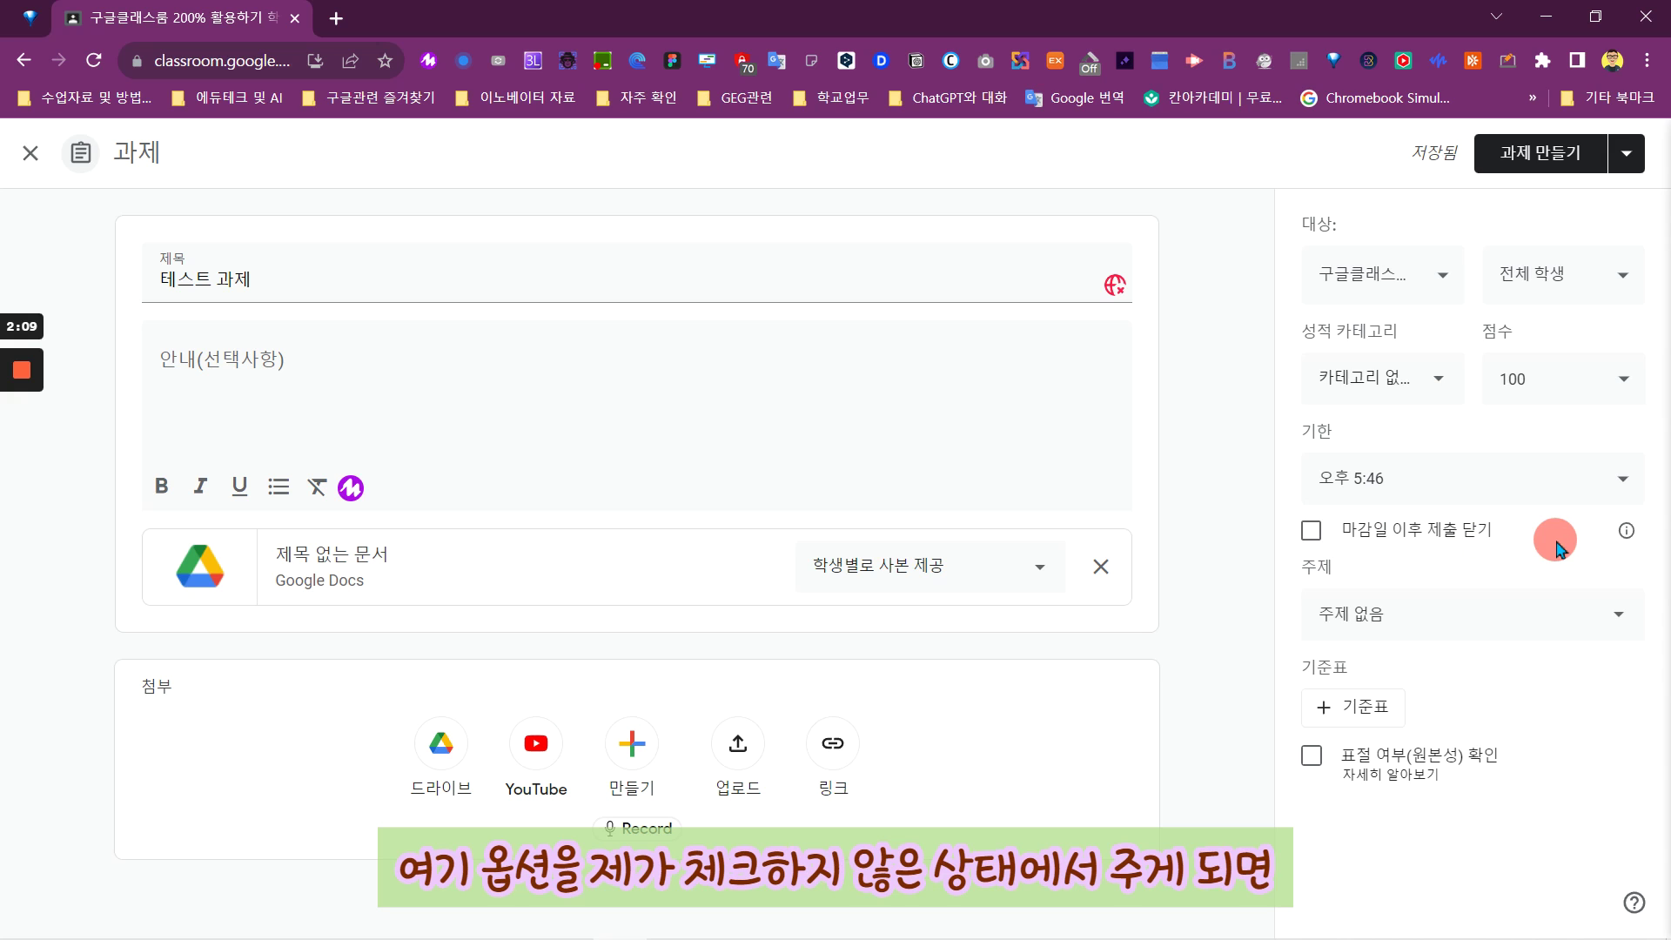
pyautogui.click(1411, 480)
pyautogui.click(1422, 644)
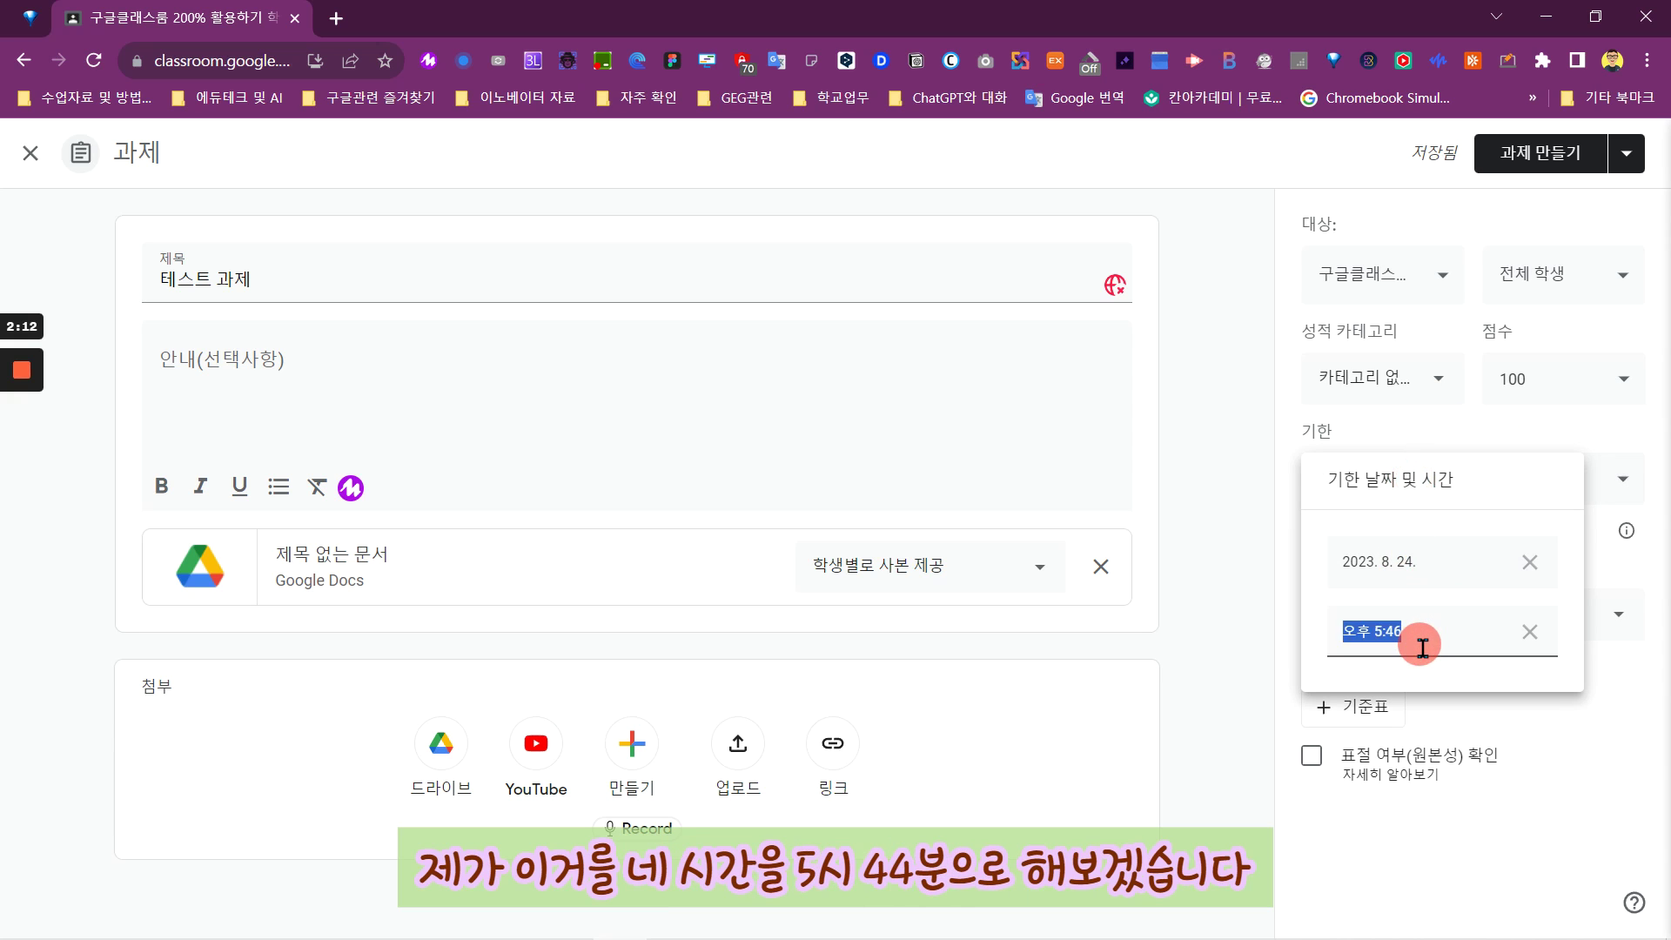
pyautogui.click(1424, 644)
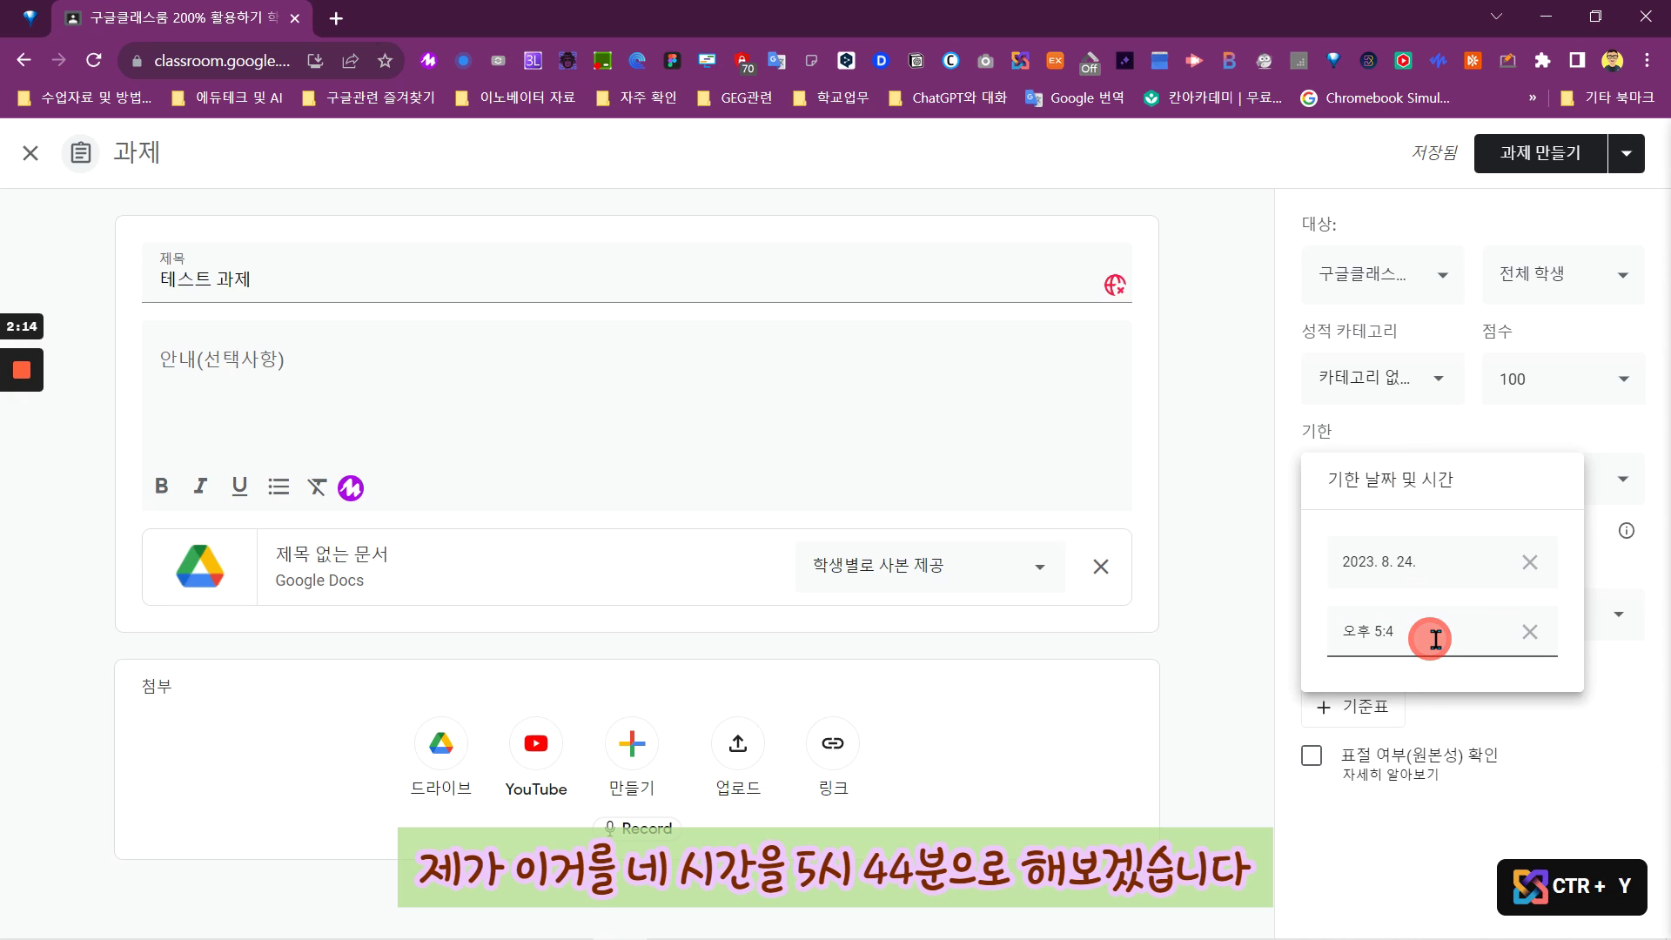
pyautogui.click(1551, 418)
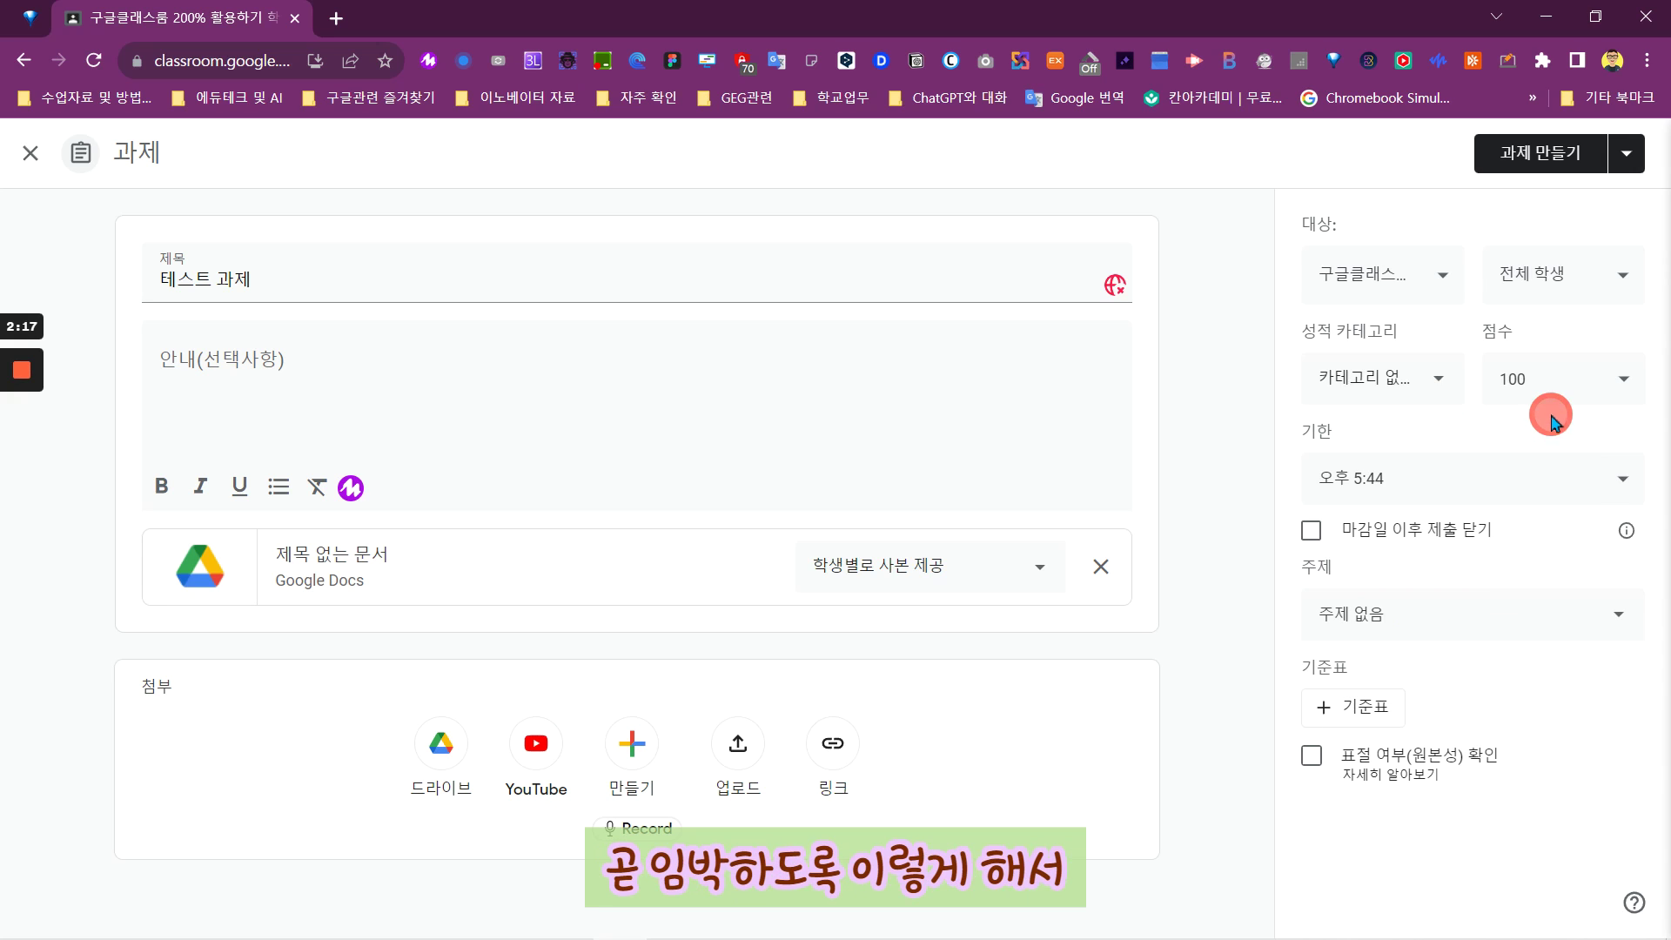
pyautogui.click(1542, 162)
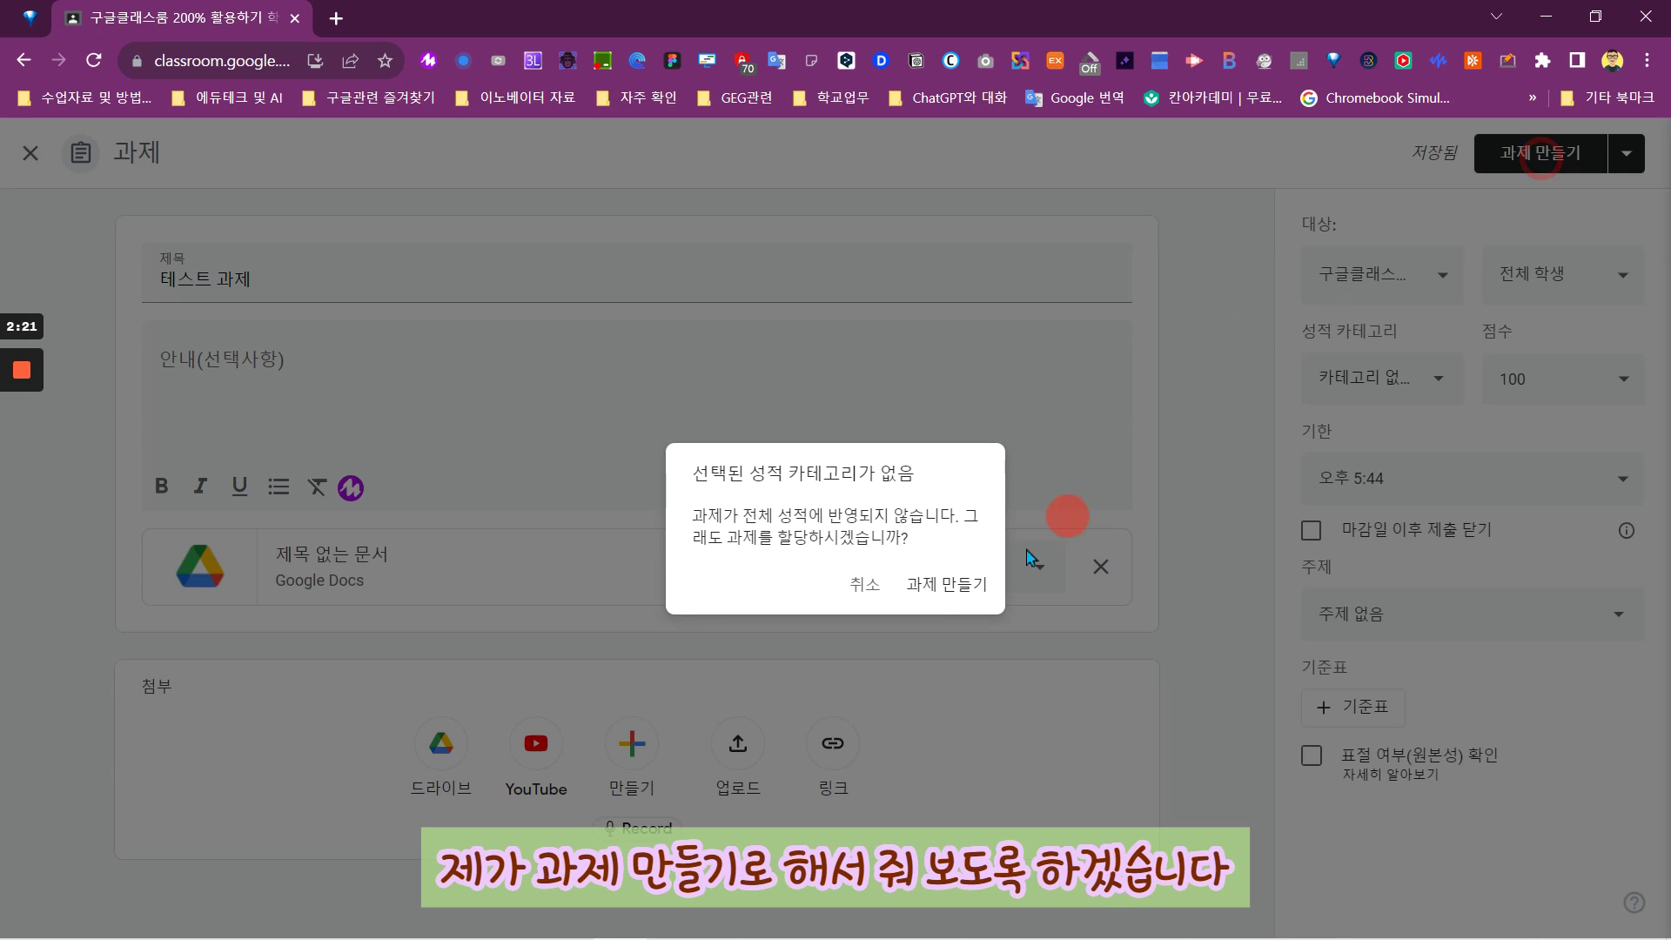
pyautogui.click(965, 595)
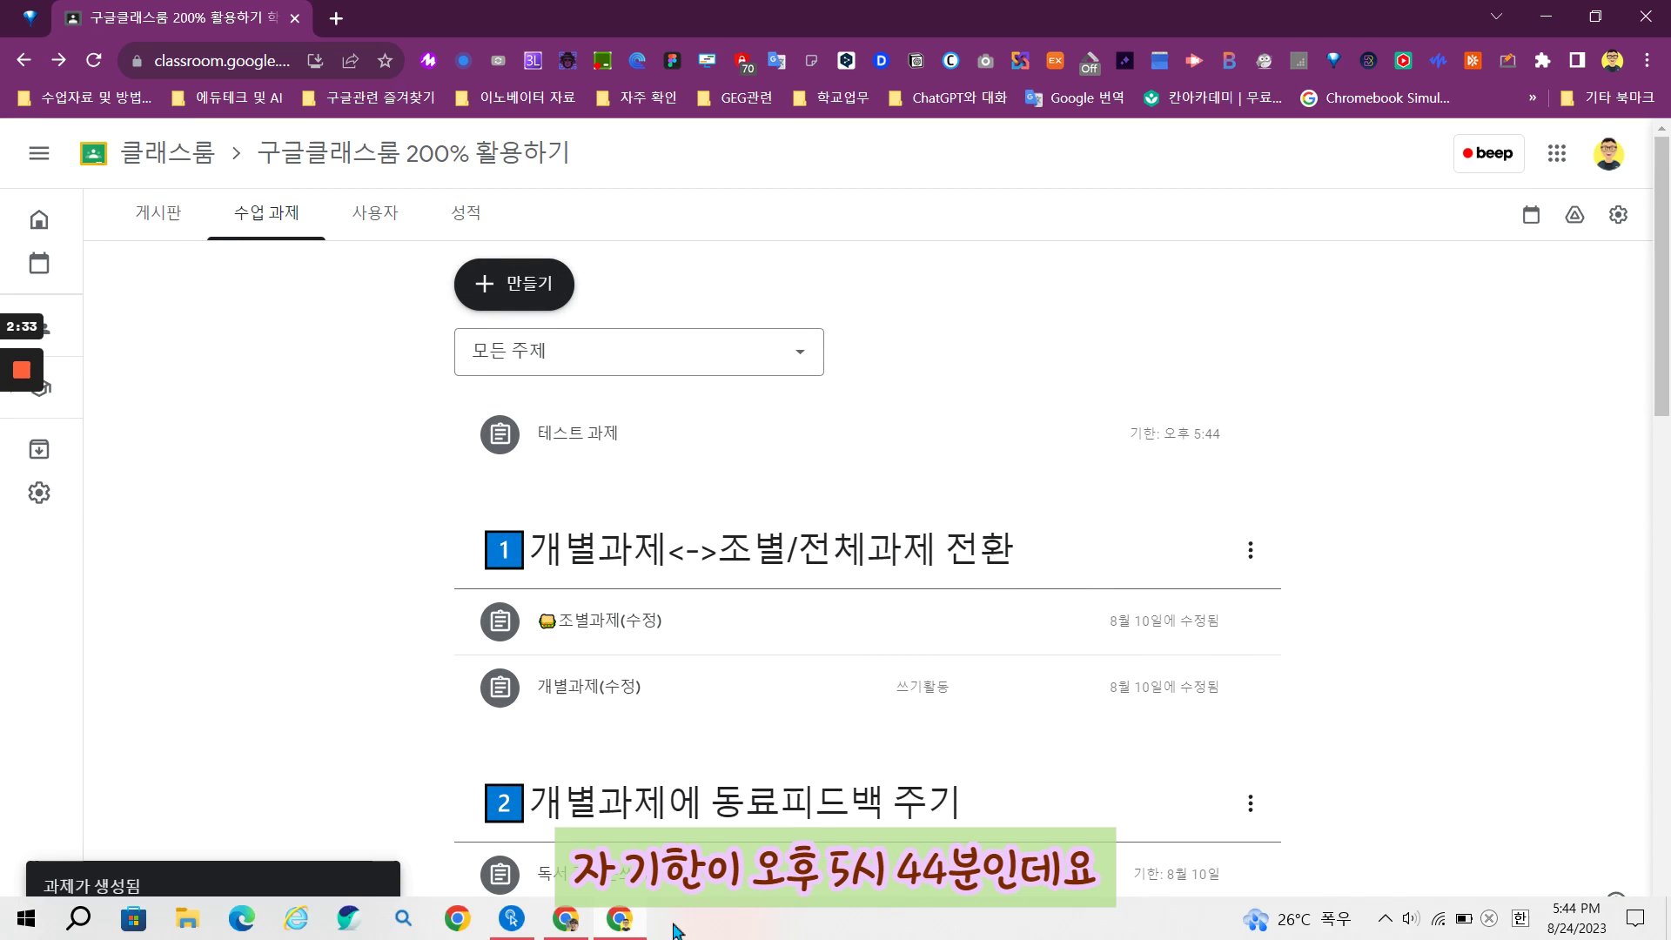
# - Switch to the student account's Chrome window, open the full instructions of 테스트 과제 from 수업 과제, and reload the page
pyautogui.click(566, 923)
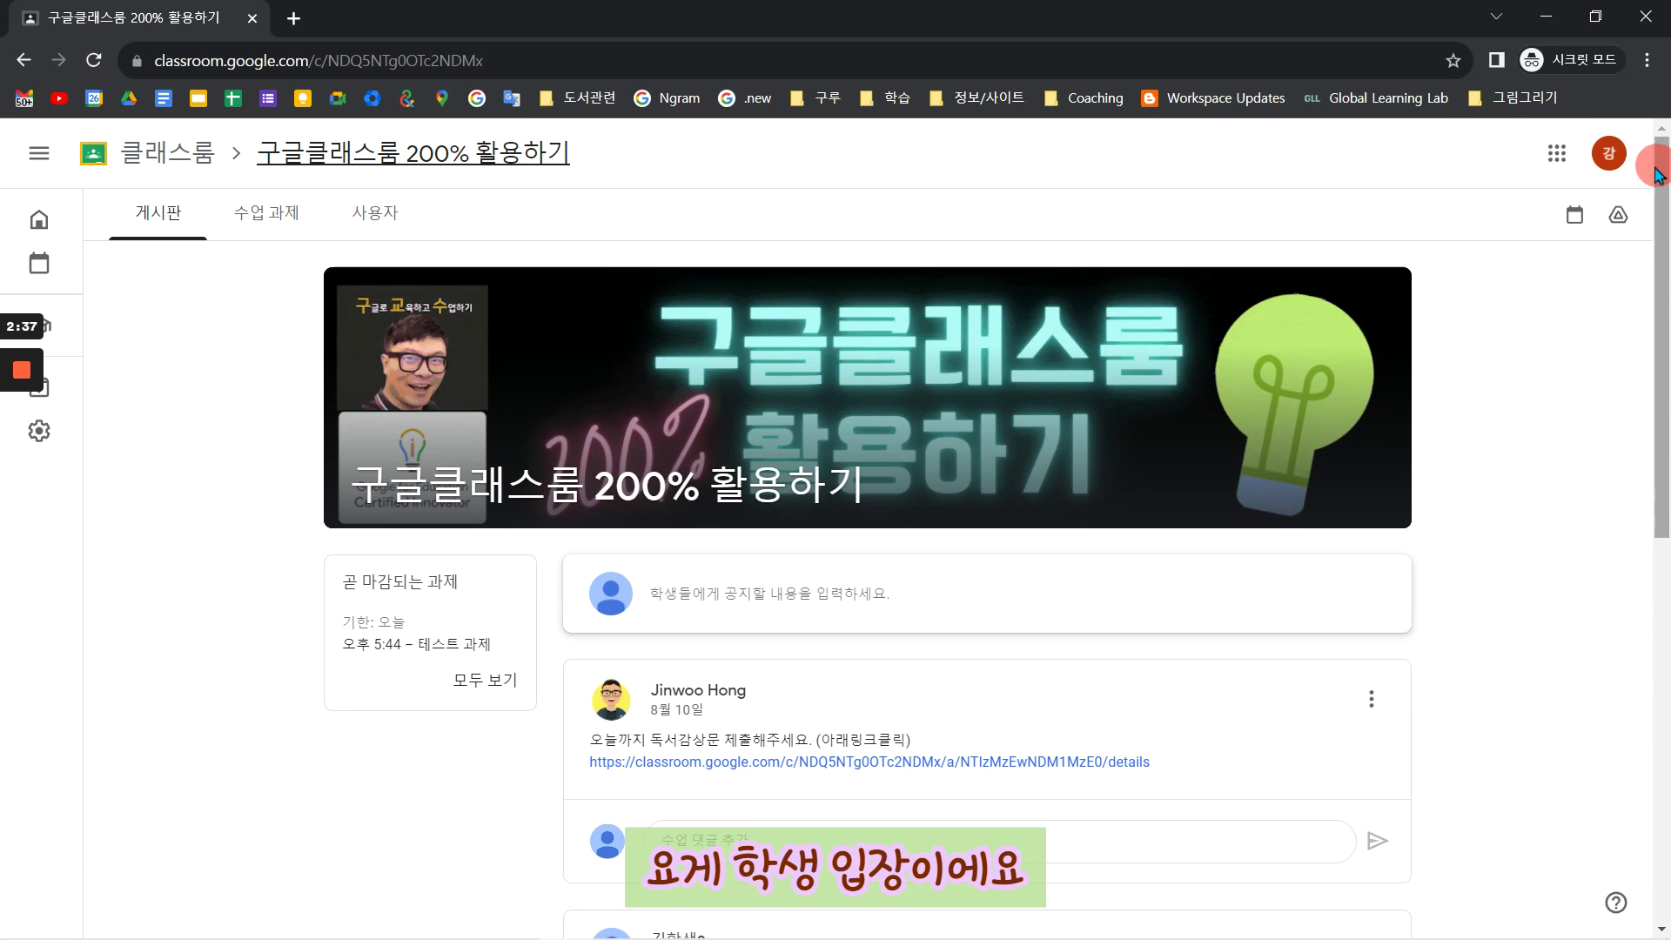
pyautogui.click(1609, 153)
pyautogui.click(1609, 153)
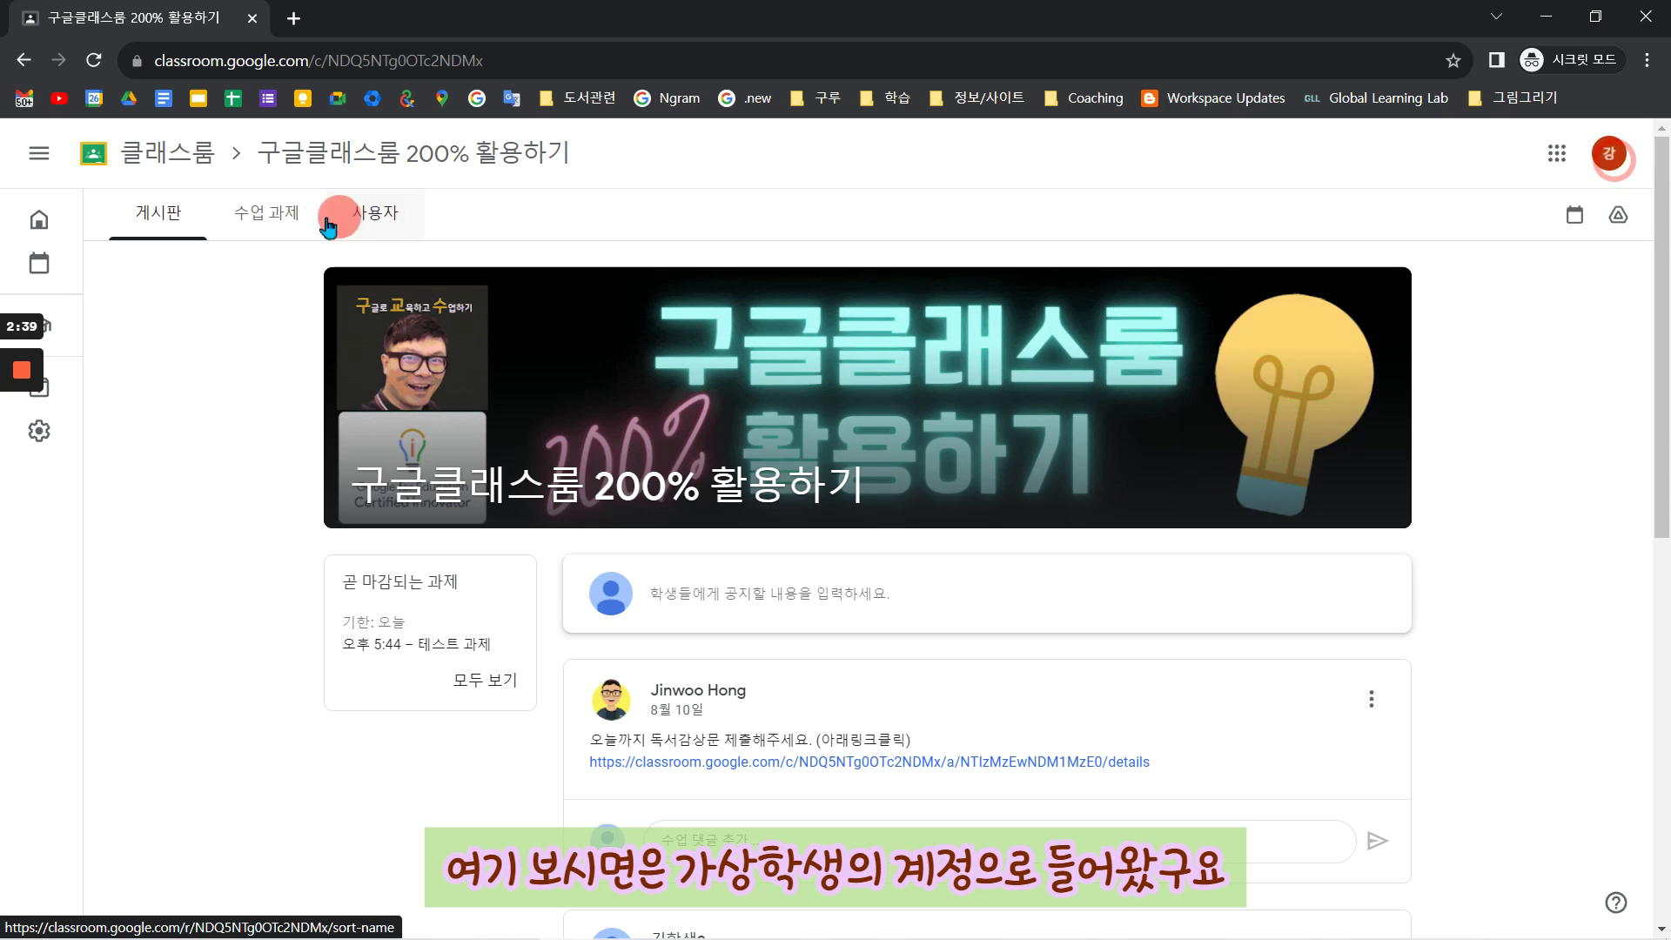
pyautogui.click(267, 224)
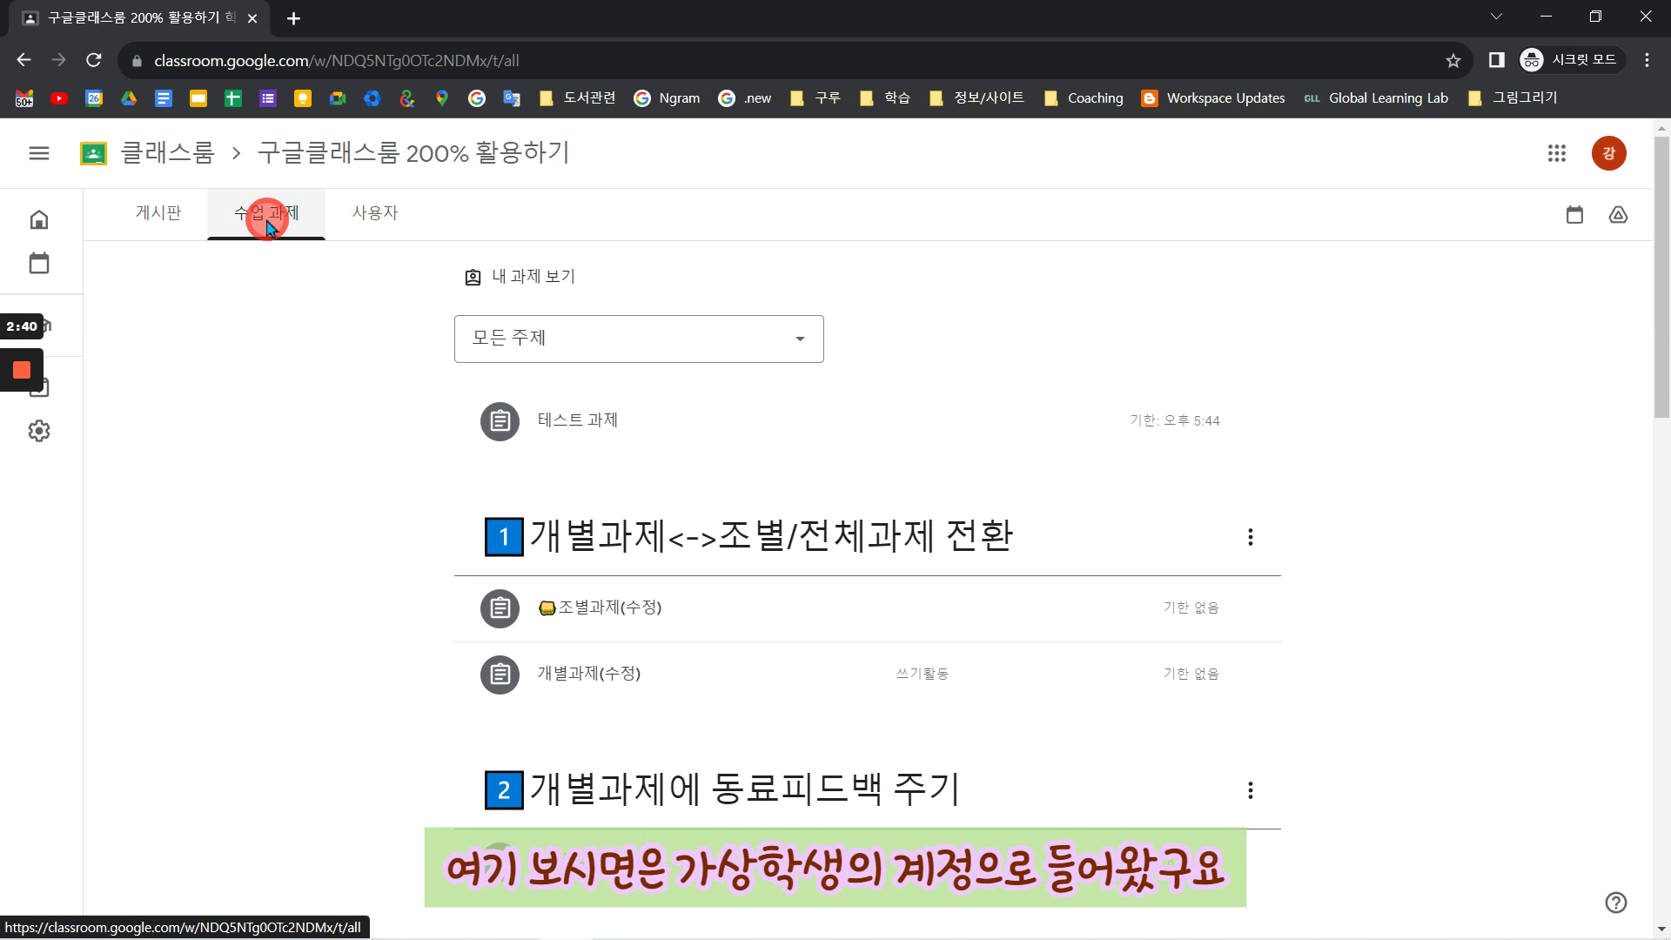
pyautogui.click(600, 422)
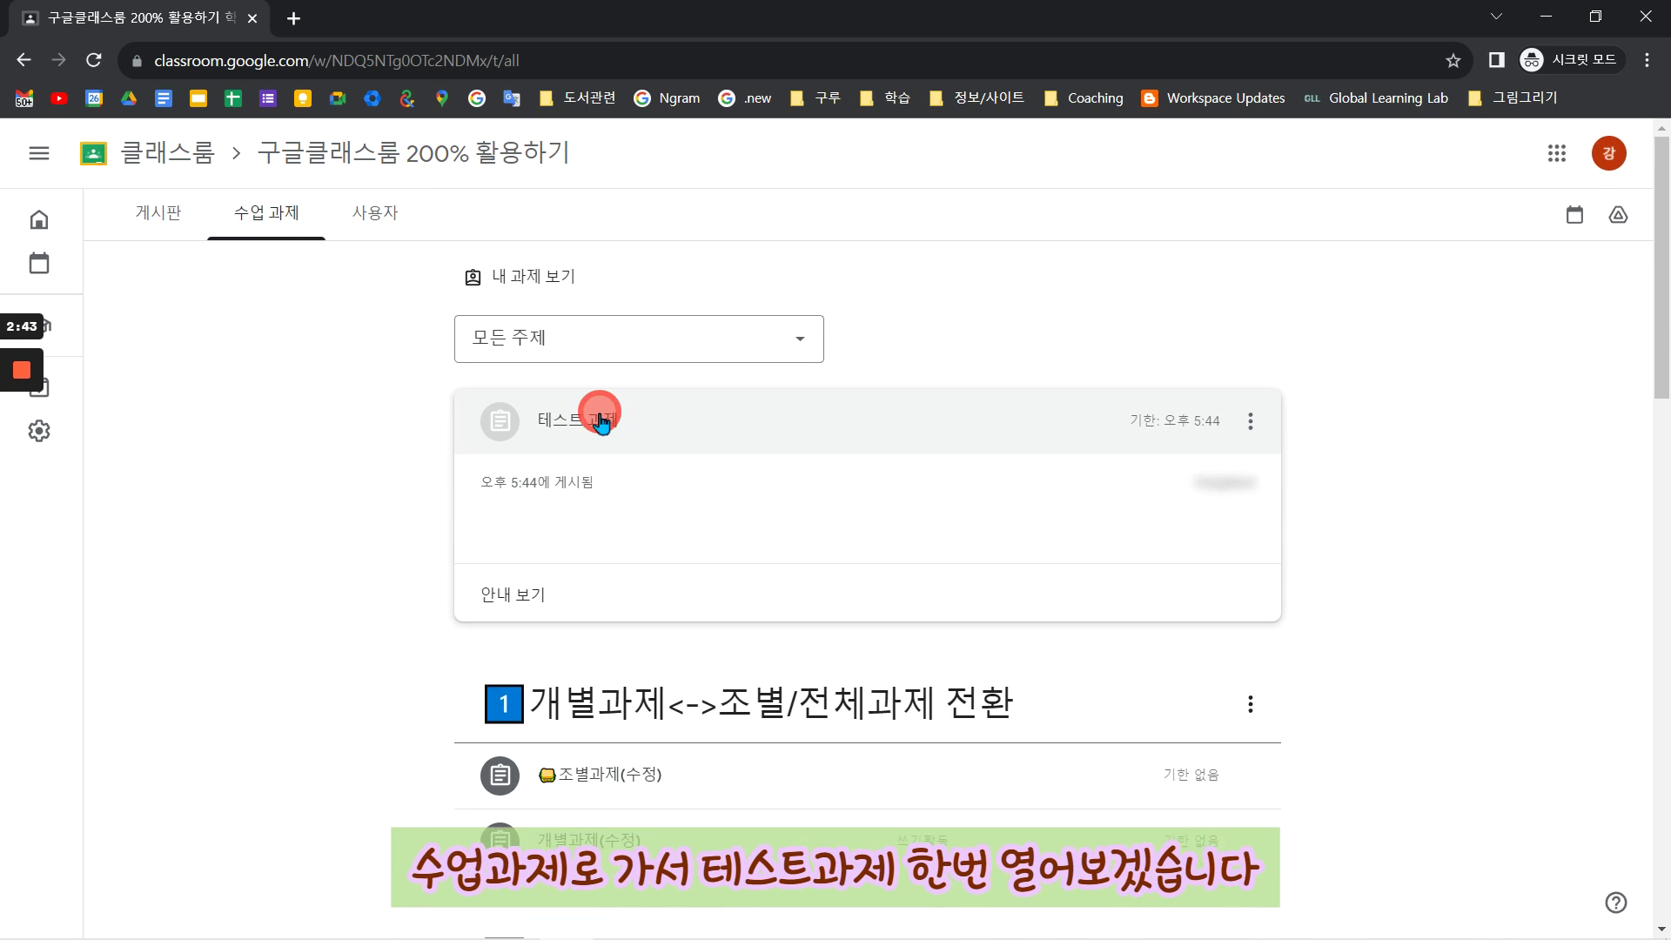
pyautogui.click(514, 594)
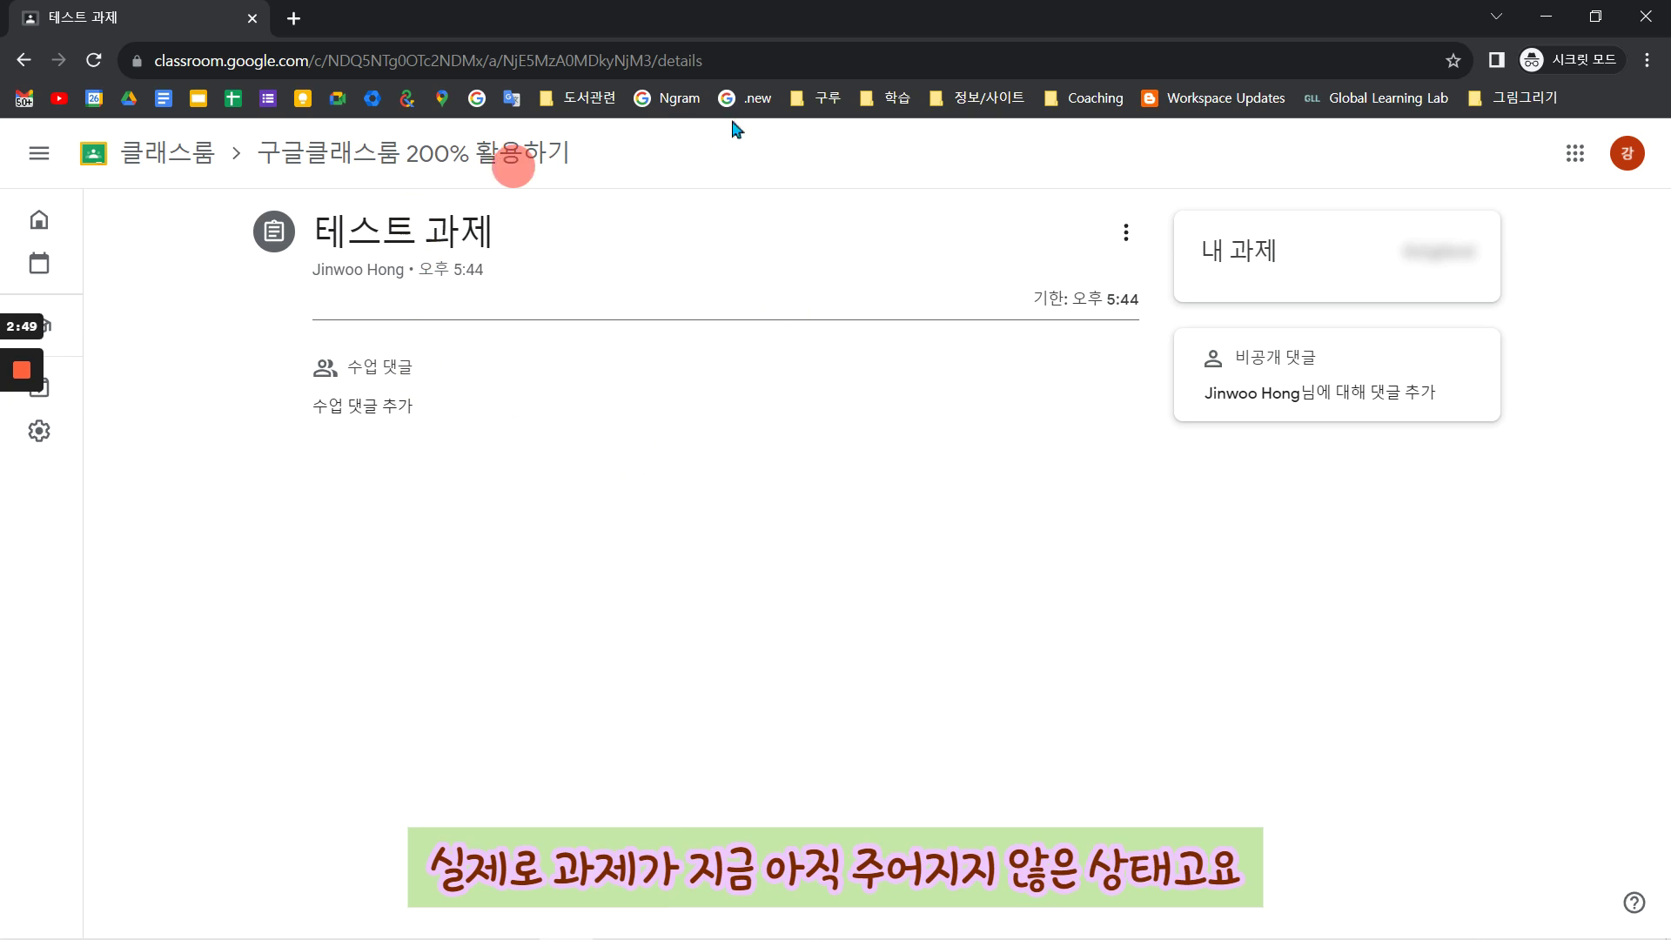
pyautogui.click(94, 61)
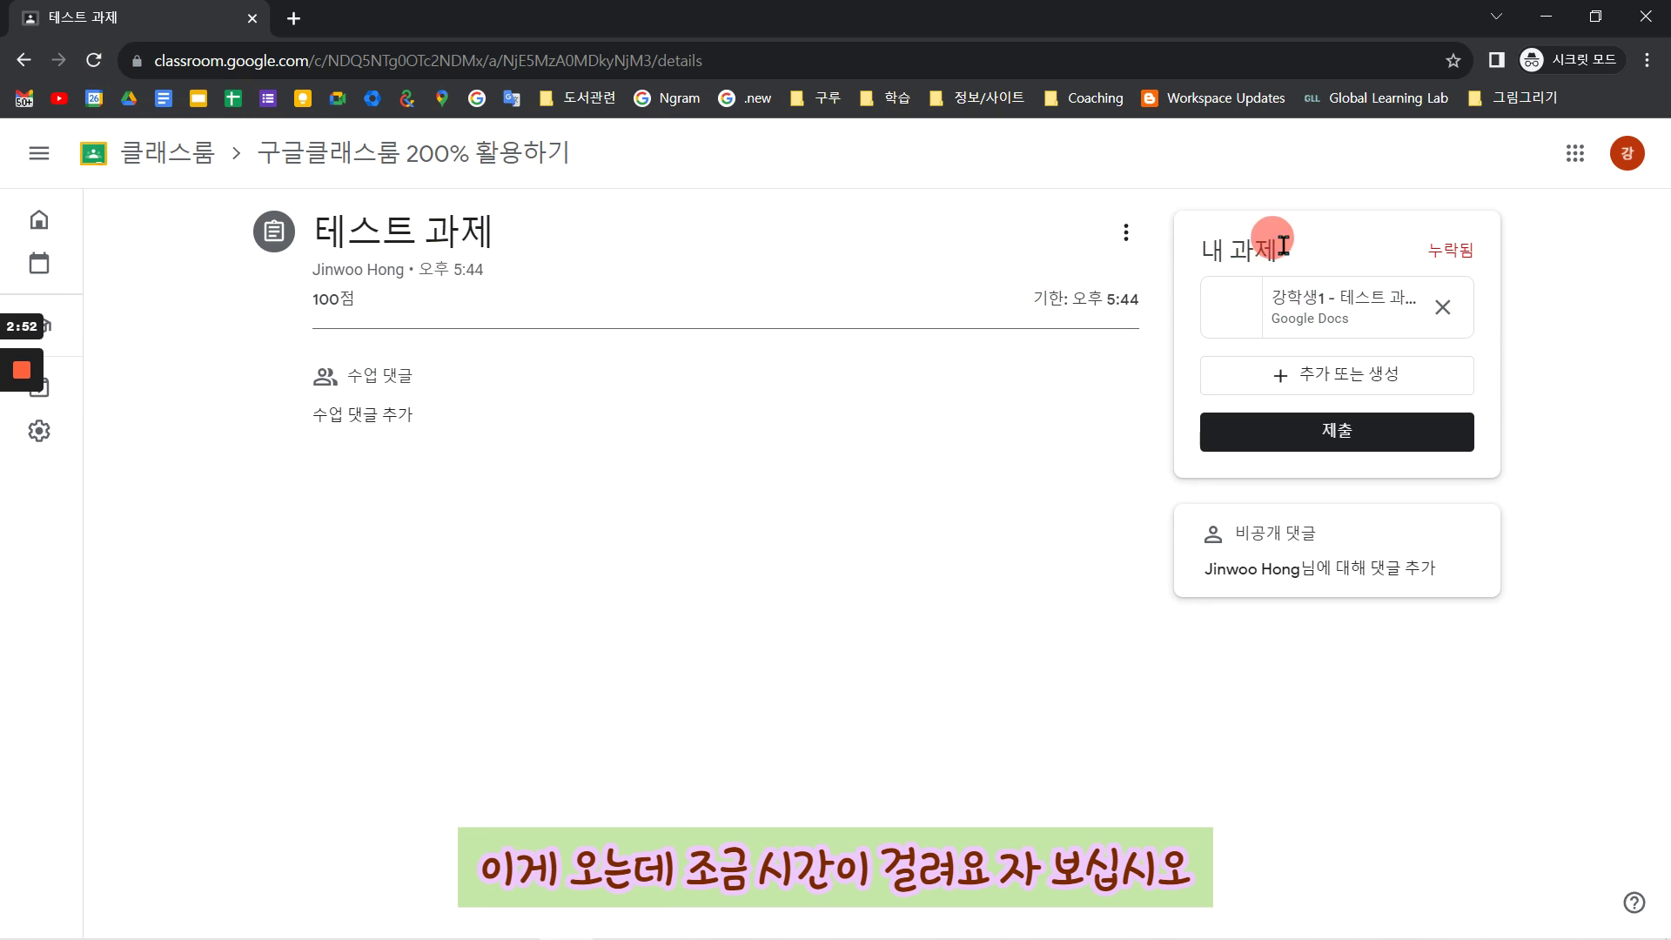
# - Check the submission status of 테스트 과제 against the current time and submit the student's work
pyautogui.moveTo(1495, 931)
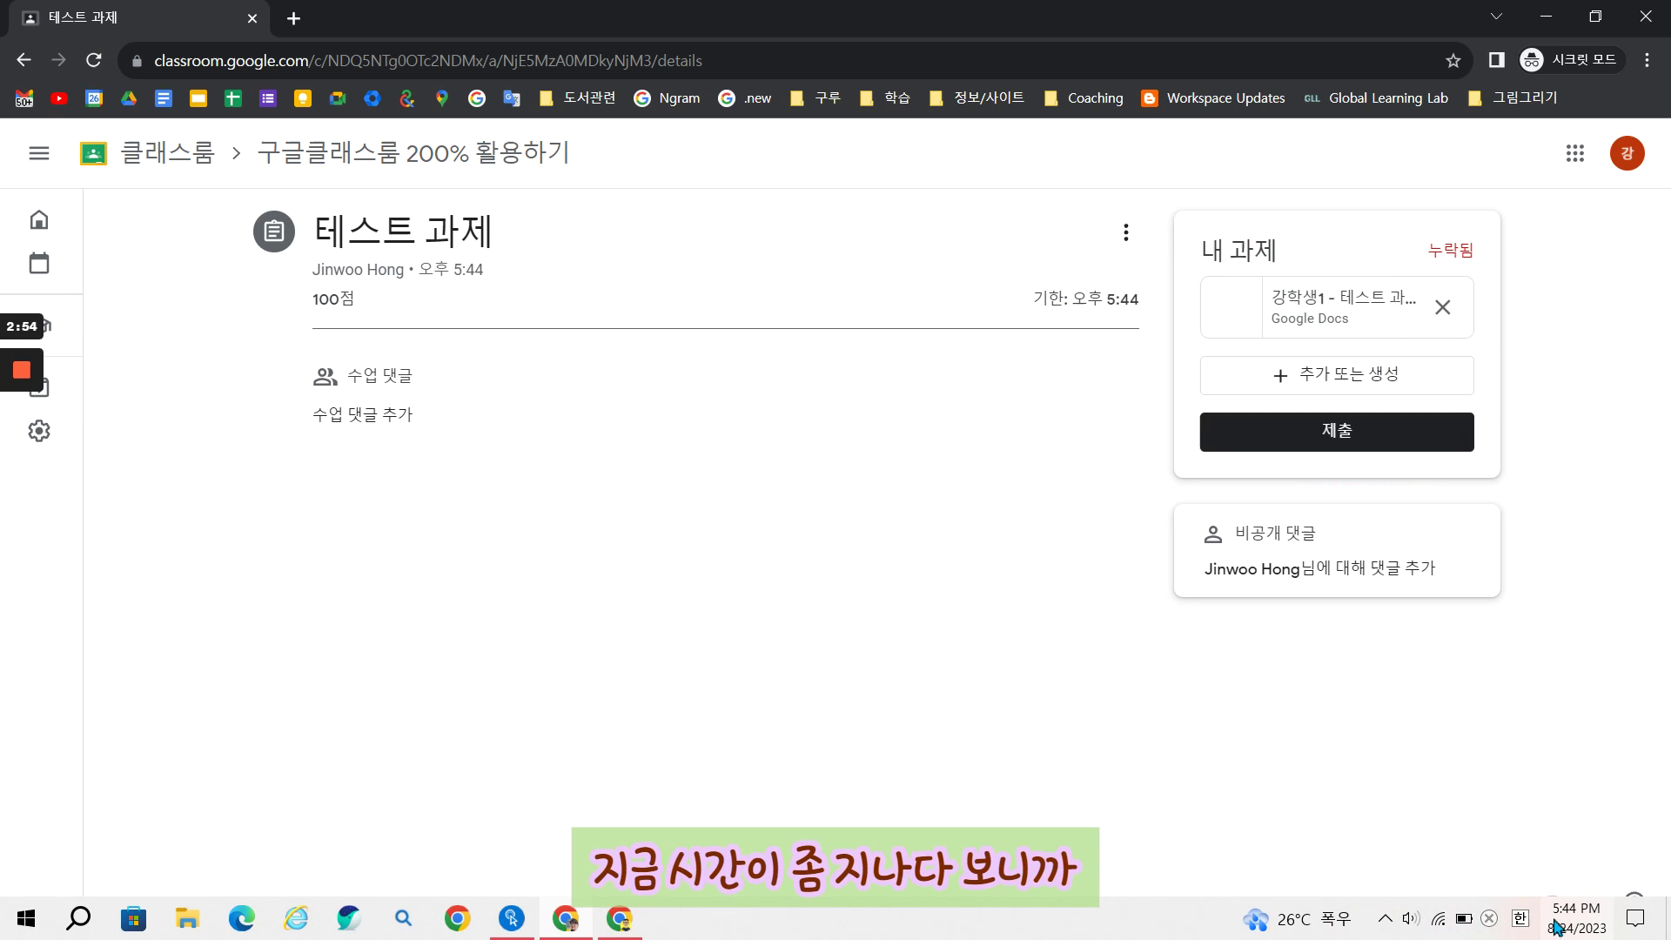
pyautogui.moveTo(1576, 925)
pyautogui.click(1457, 255)
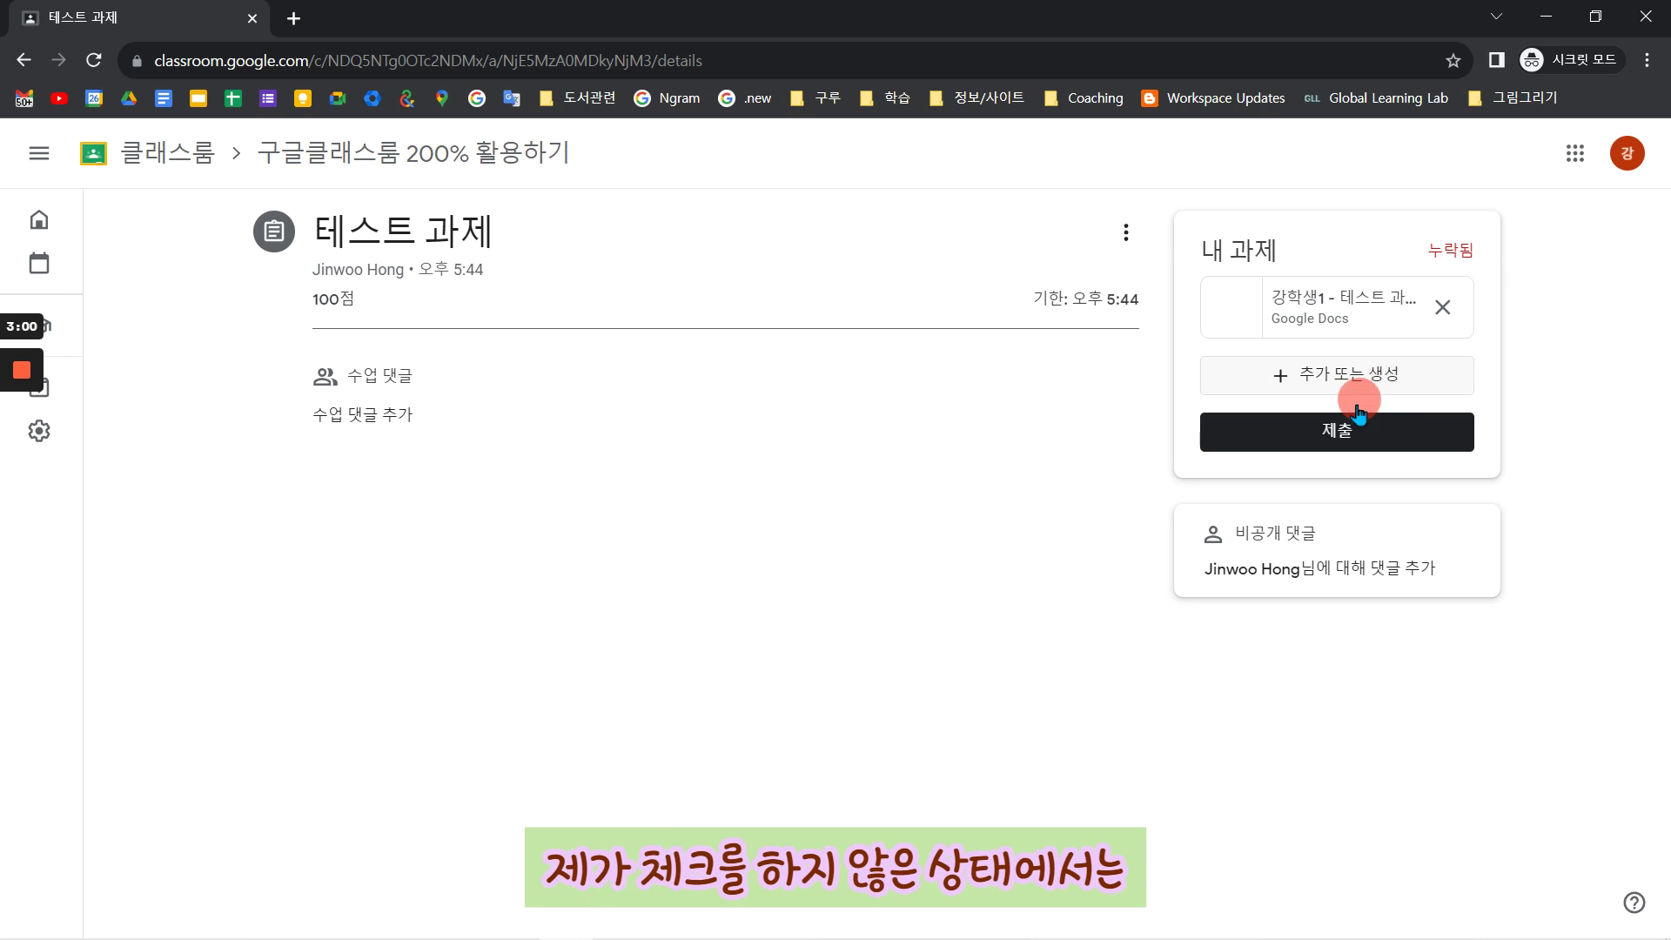
pyautogui.click(1337, 429)
pyautogui.click(978, 619)
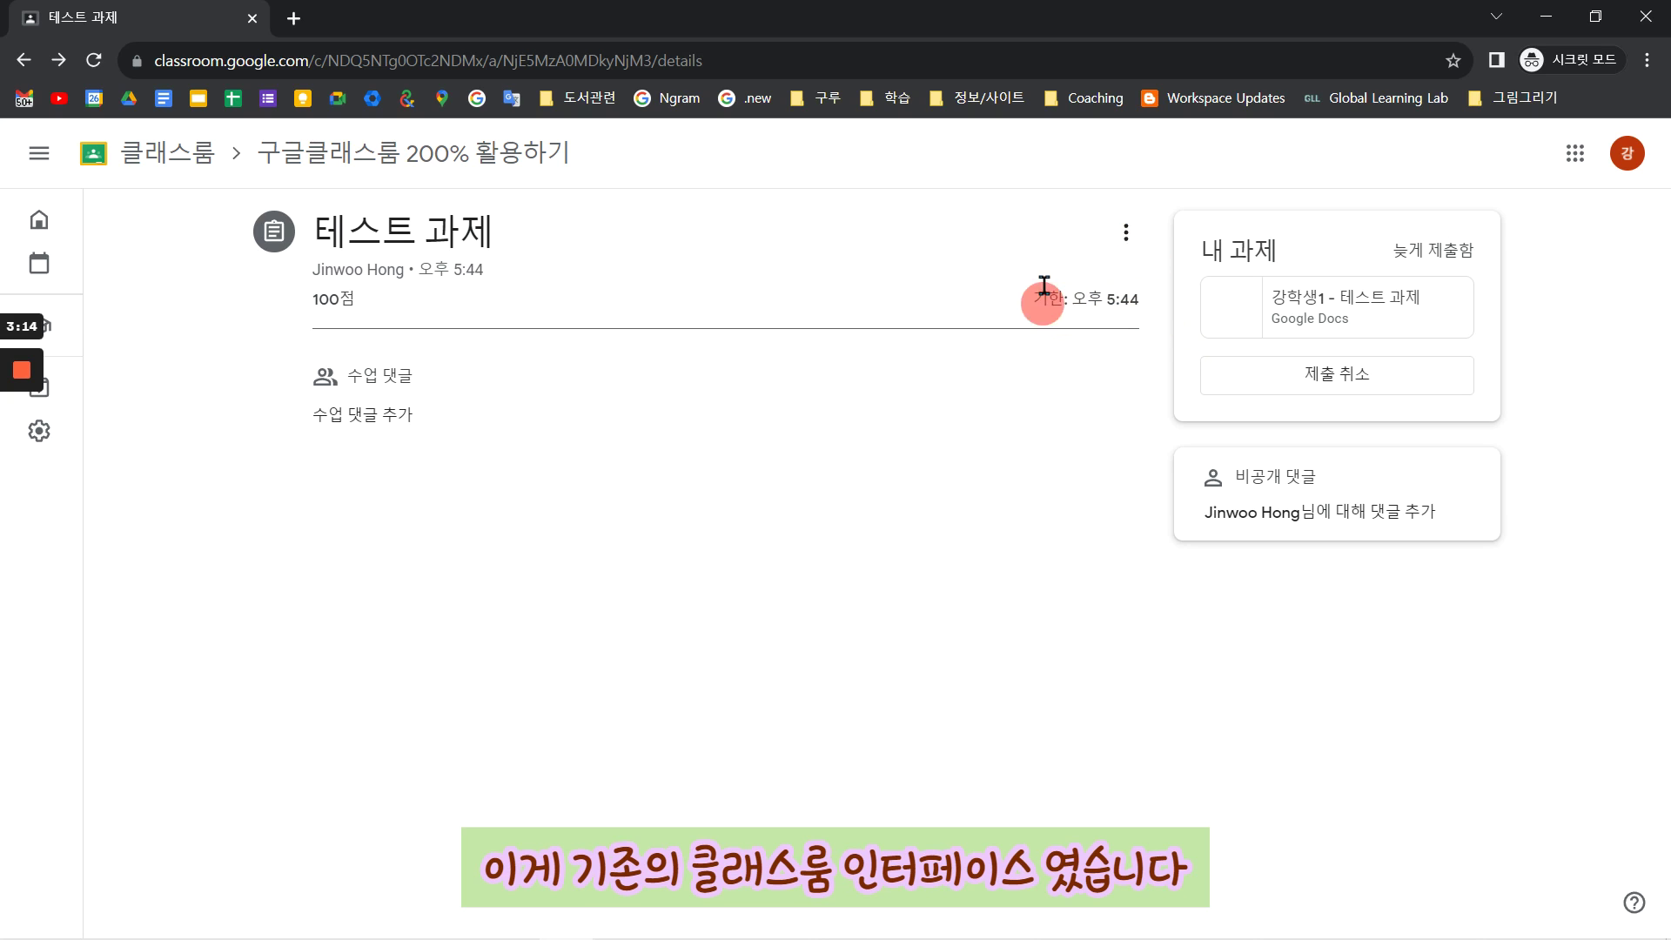
# - Return to the teacher's Chrome window and open the student work submitted for 테스트 과제 for review
pyautogui.click(617, 920)
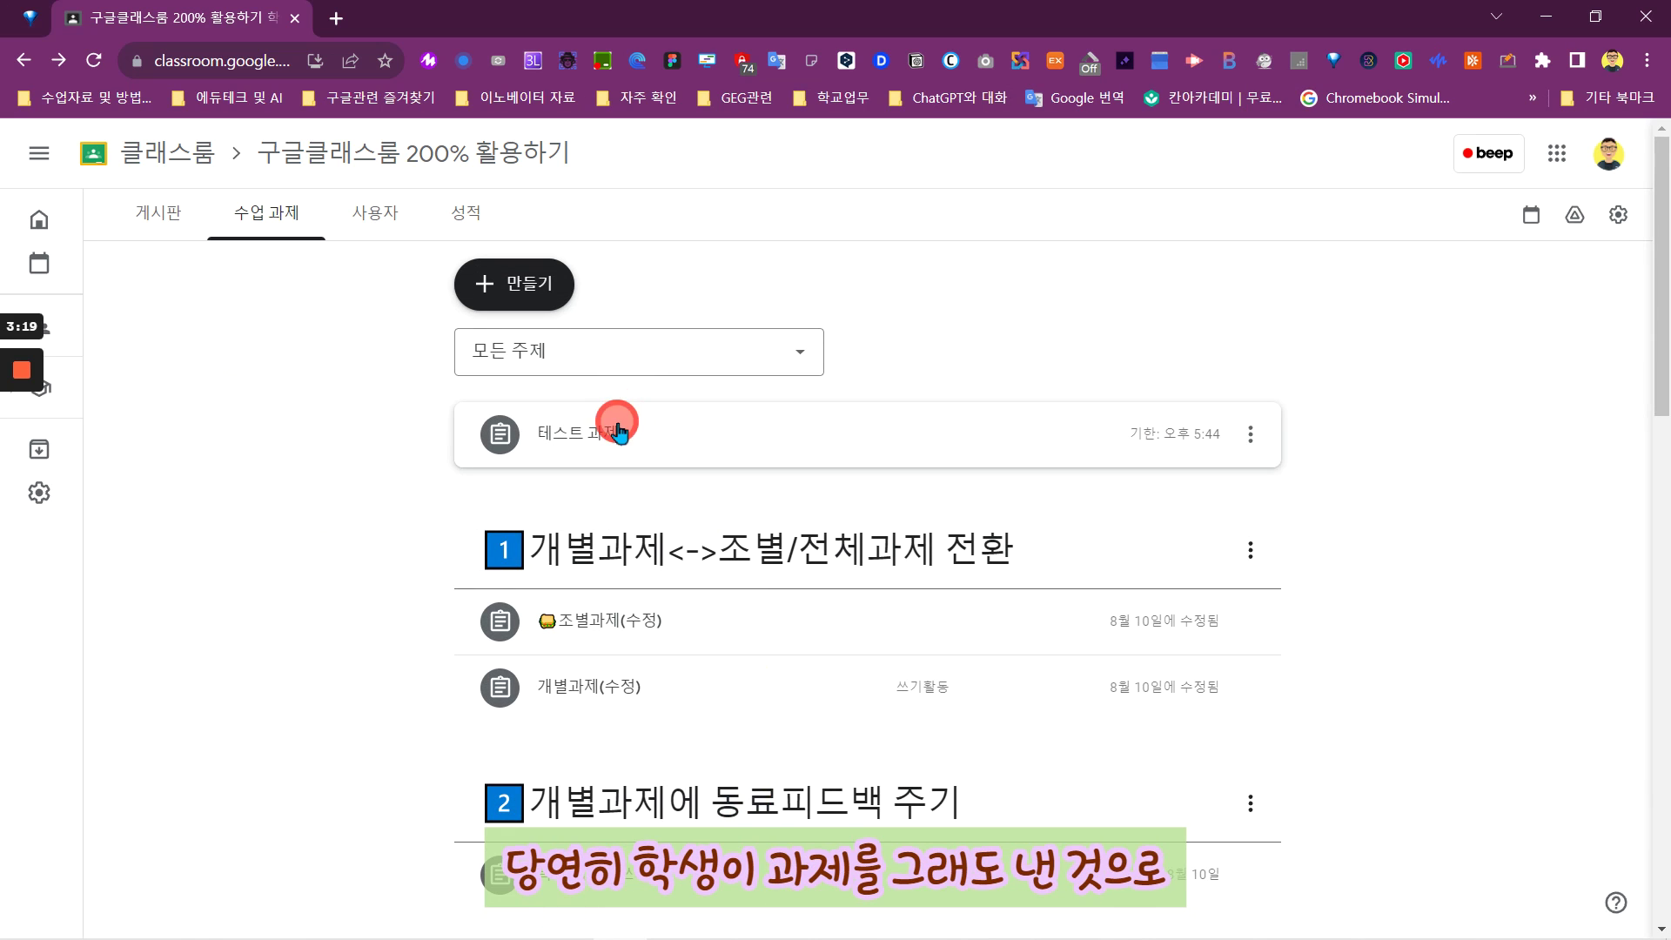
pyautogui.click(615, 421)
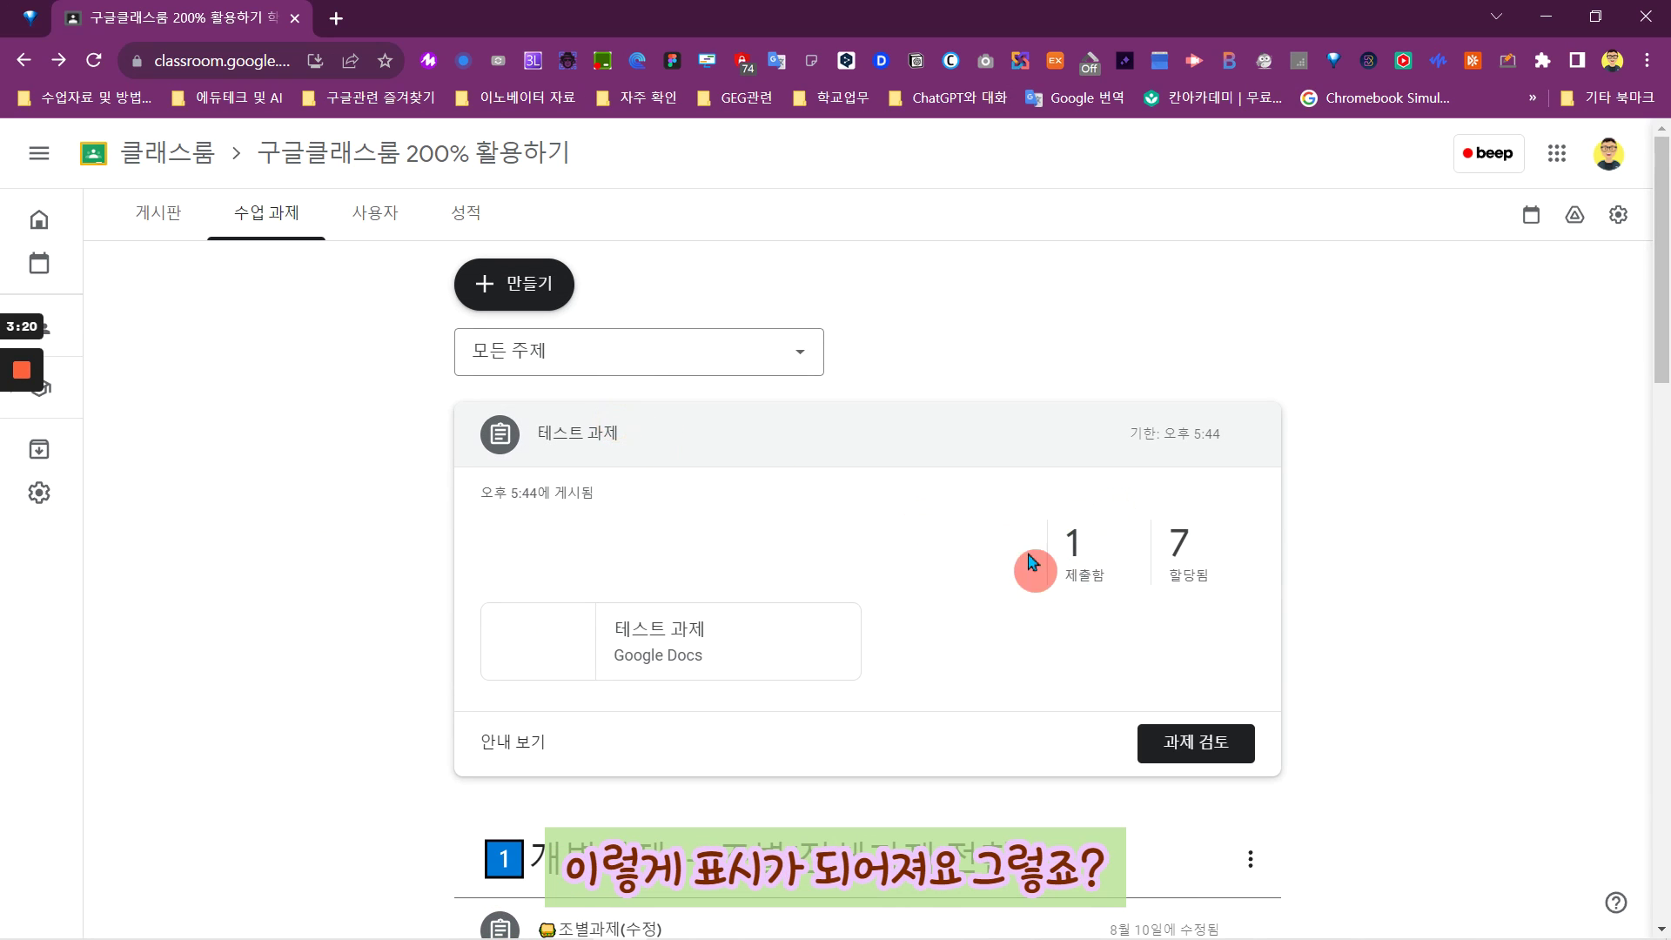
pyautogui.click(1206, 742)
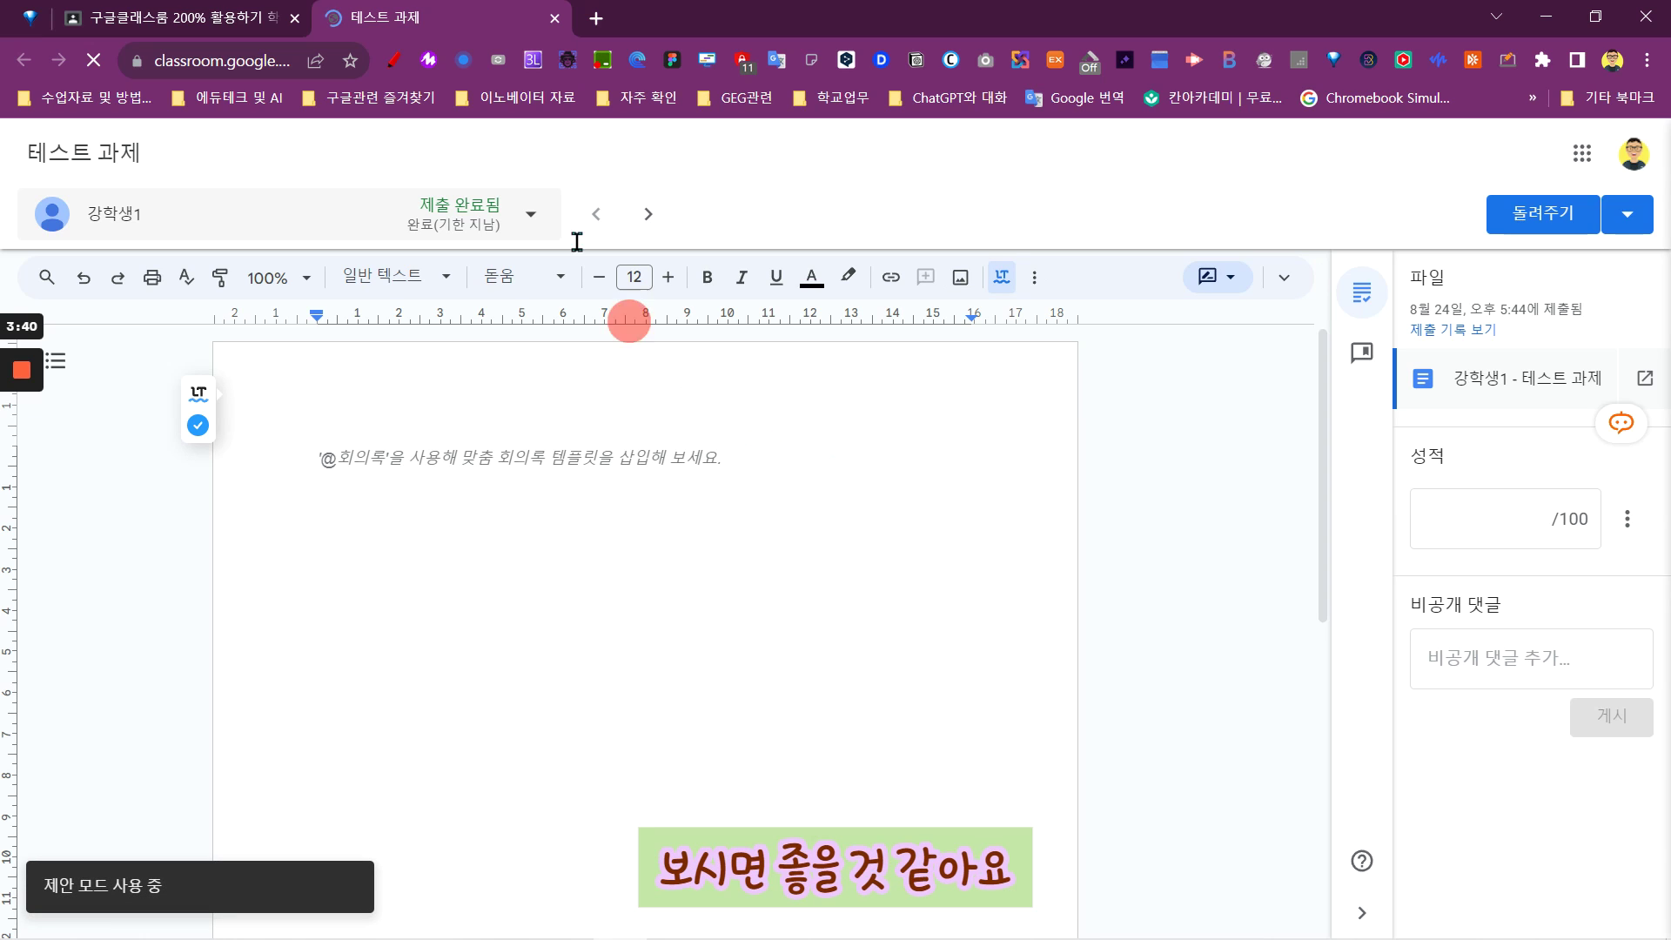
# - Go back to the class's 수업 과제 and reuse the 테스트 과제 post with new copies of all attachments
pyautogui.click(268, 19)
pyautogui.click(535, 287)
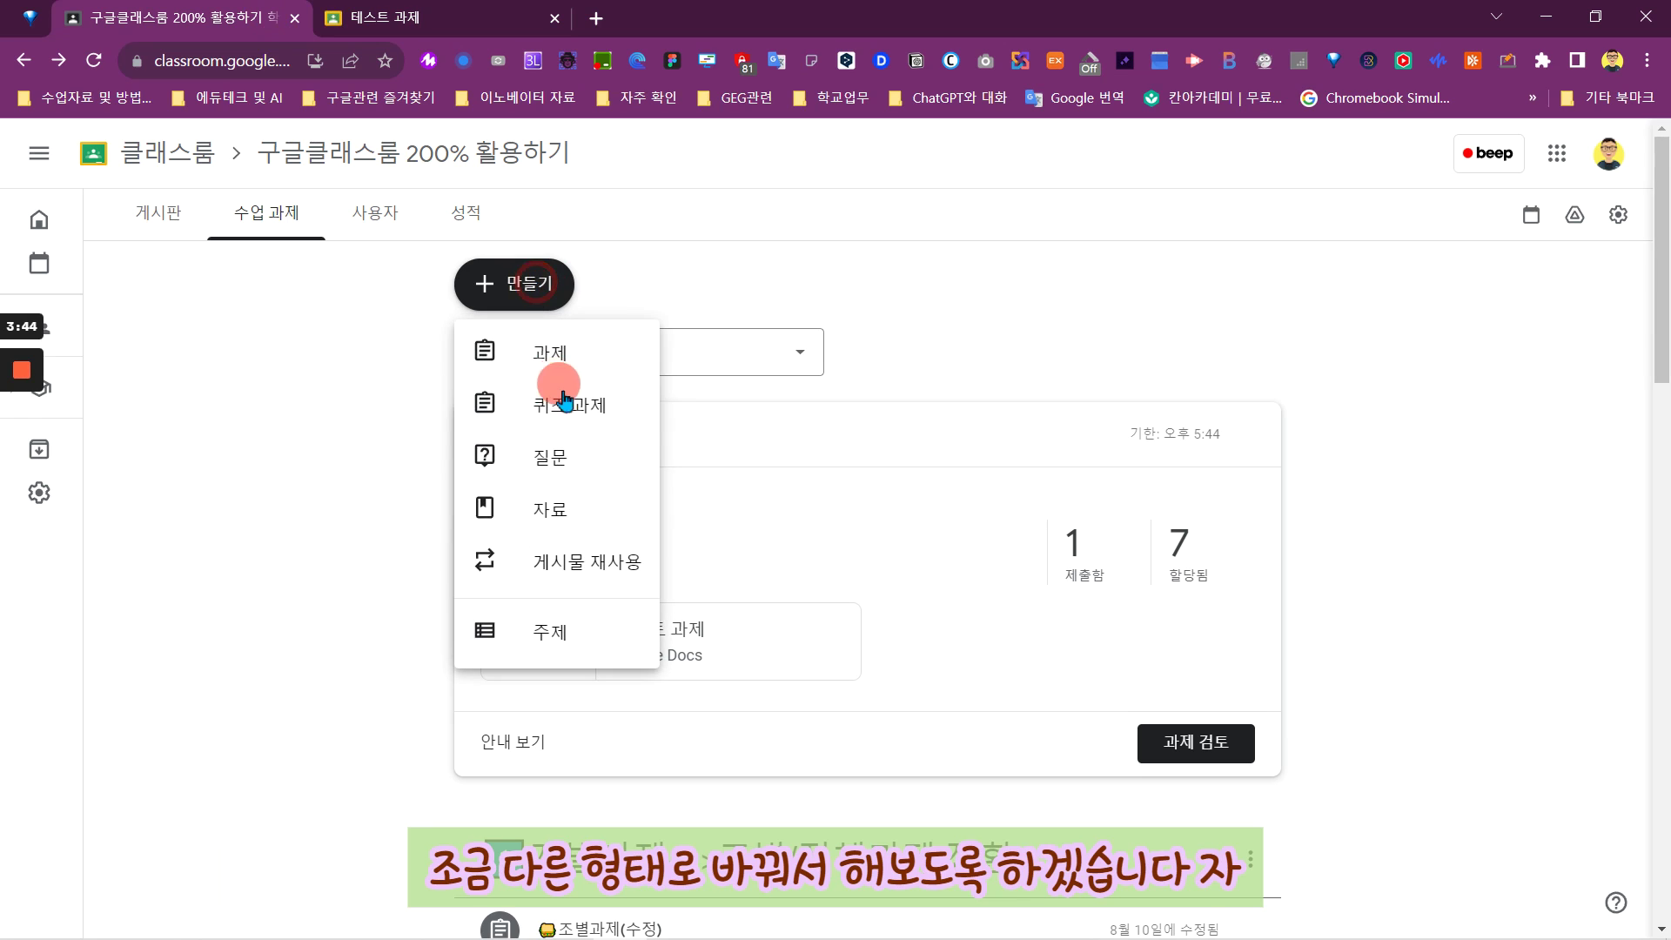
pyautogui.click(605, 567)
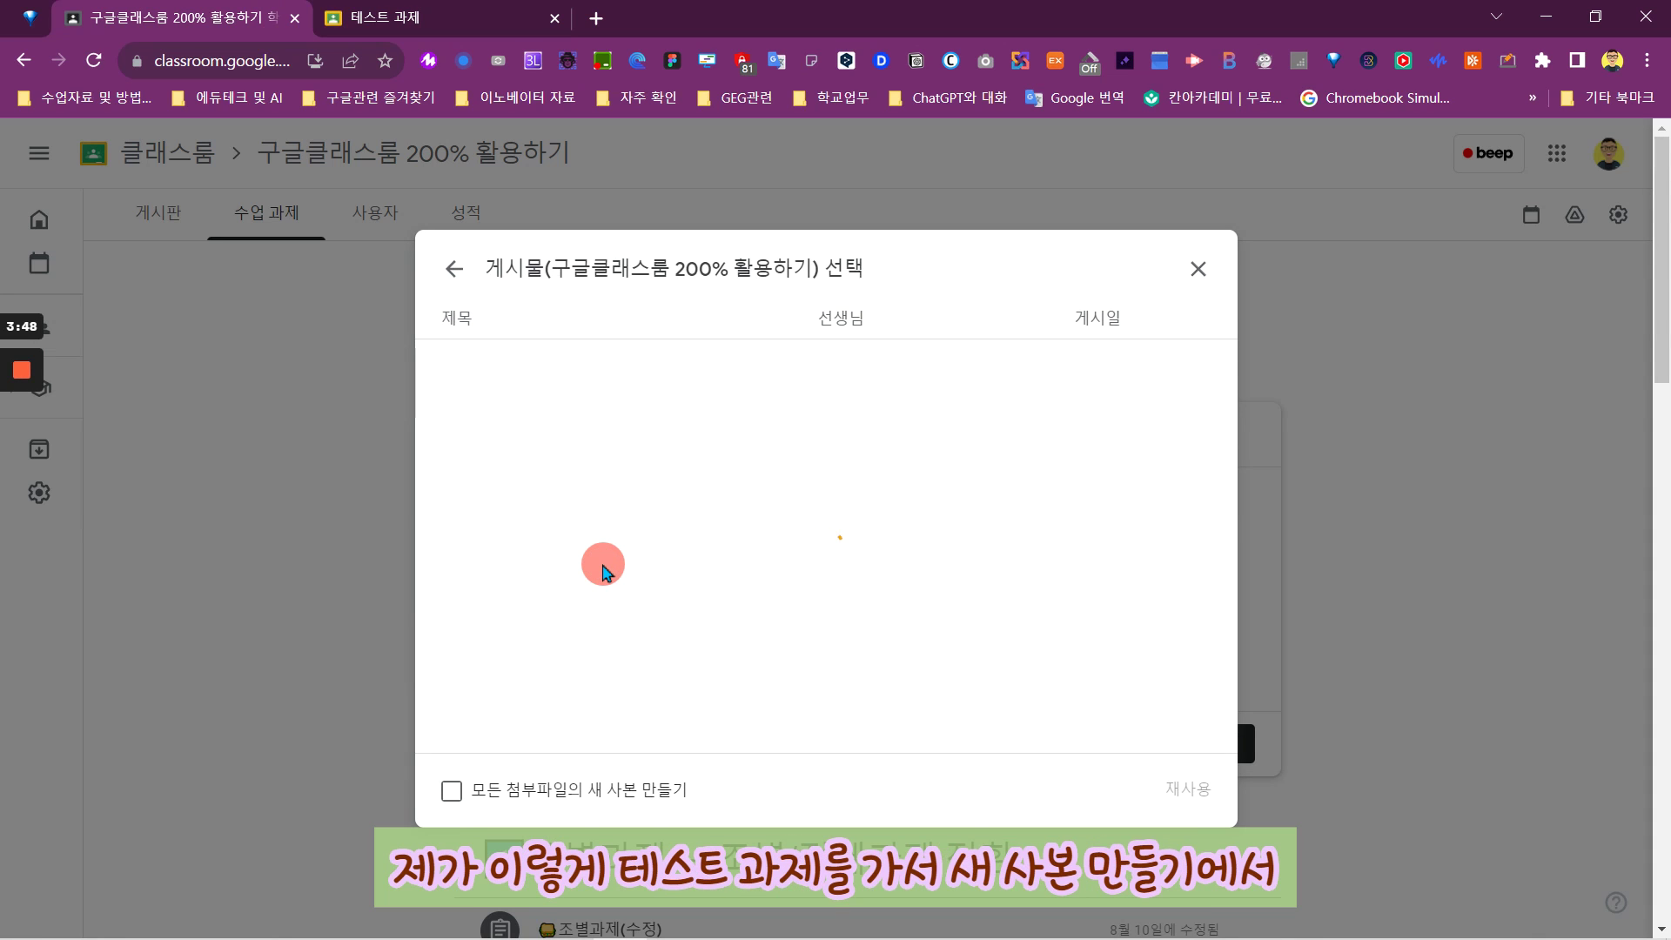
pyautogui.click(589, 372)
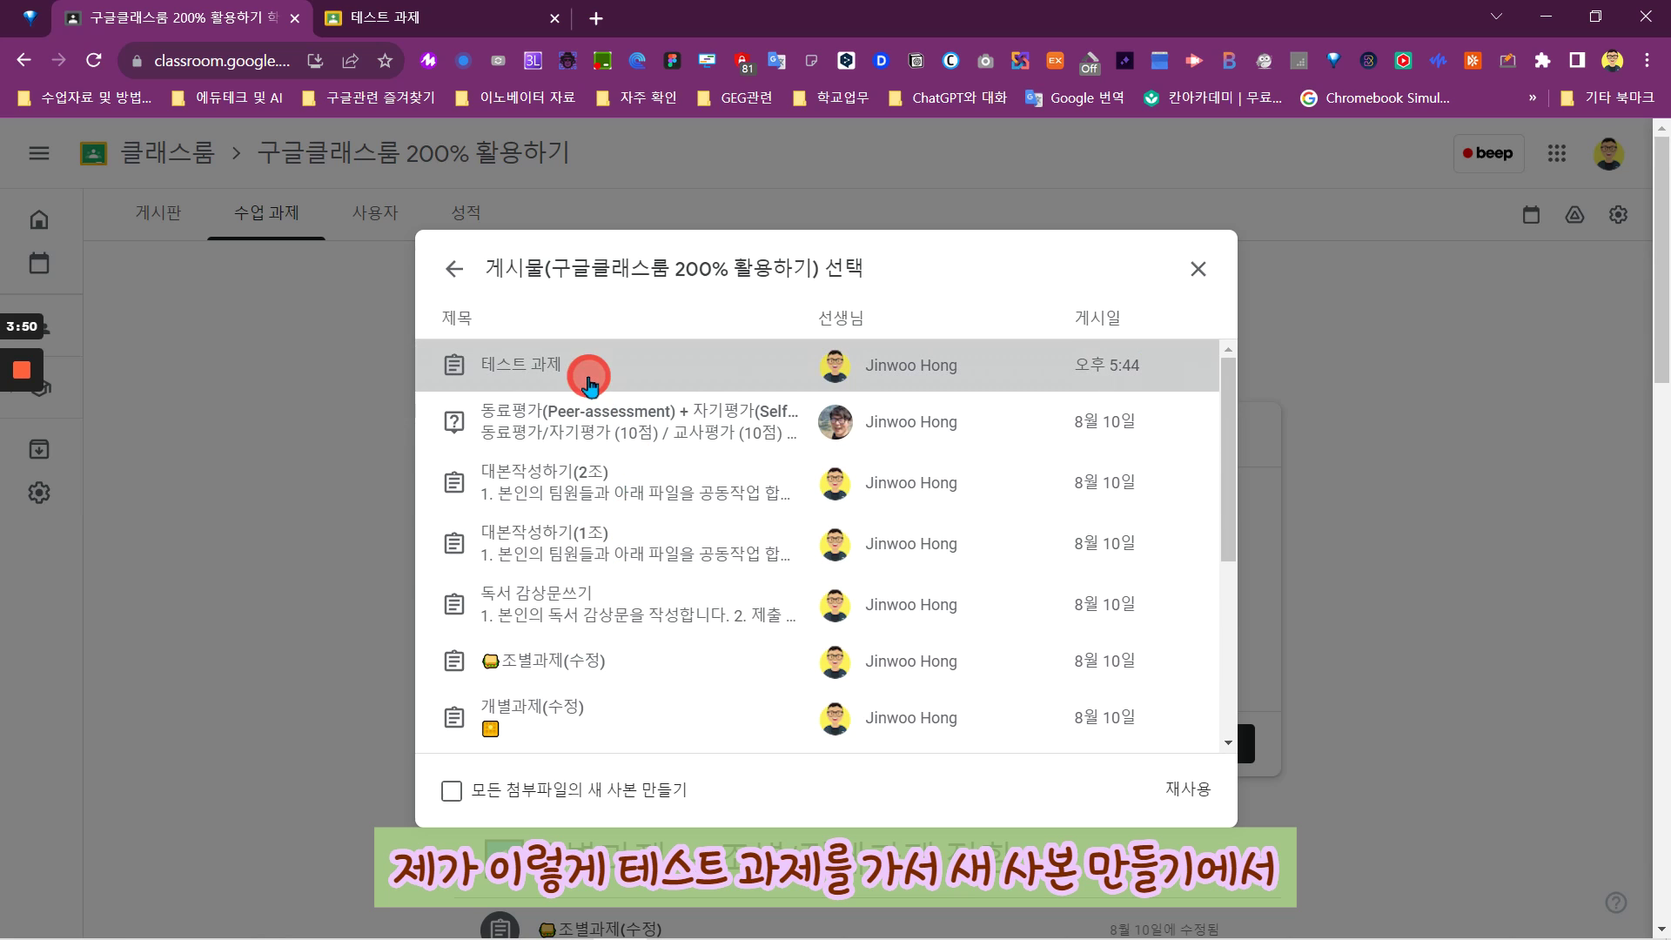
pyautogui.click(554, 788)
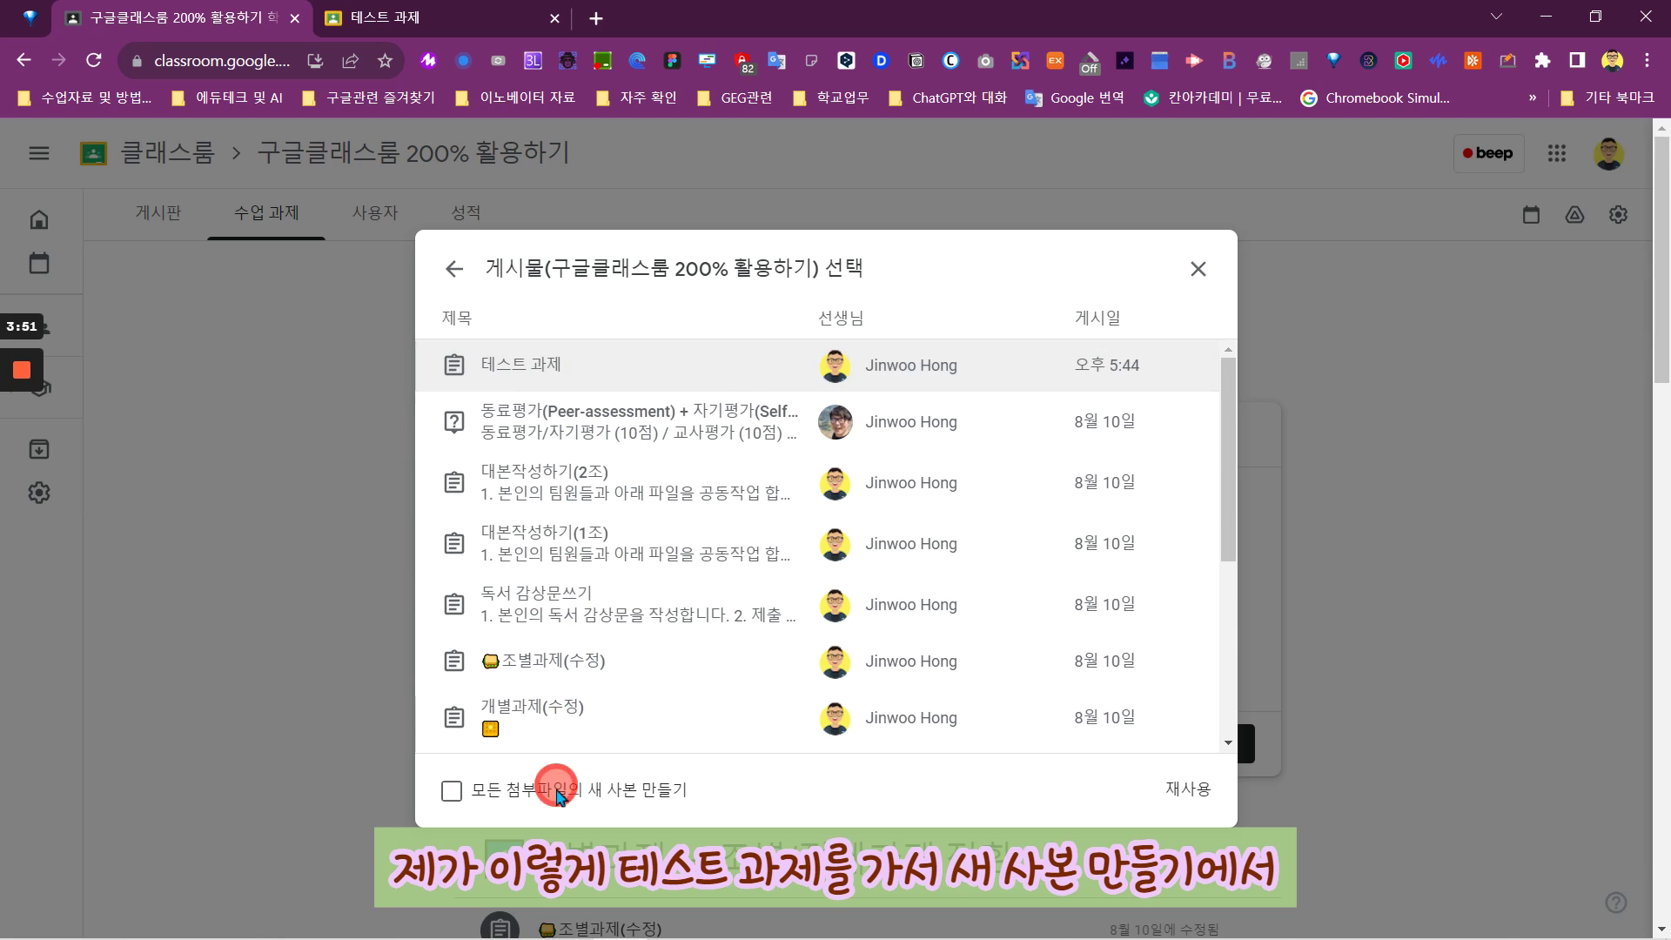
pyautogui.click(1186, 788)
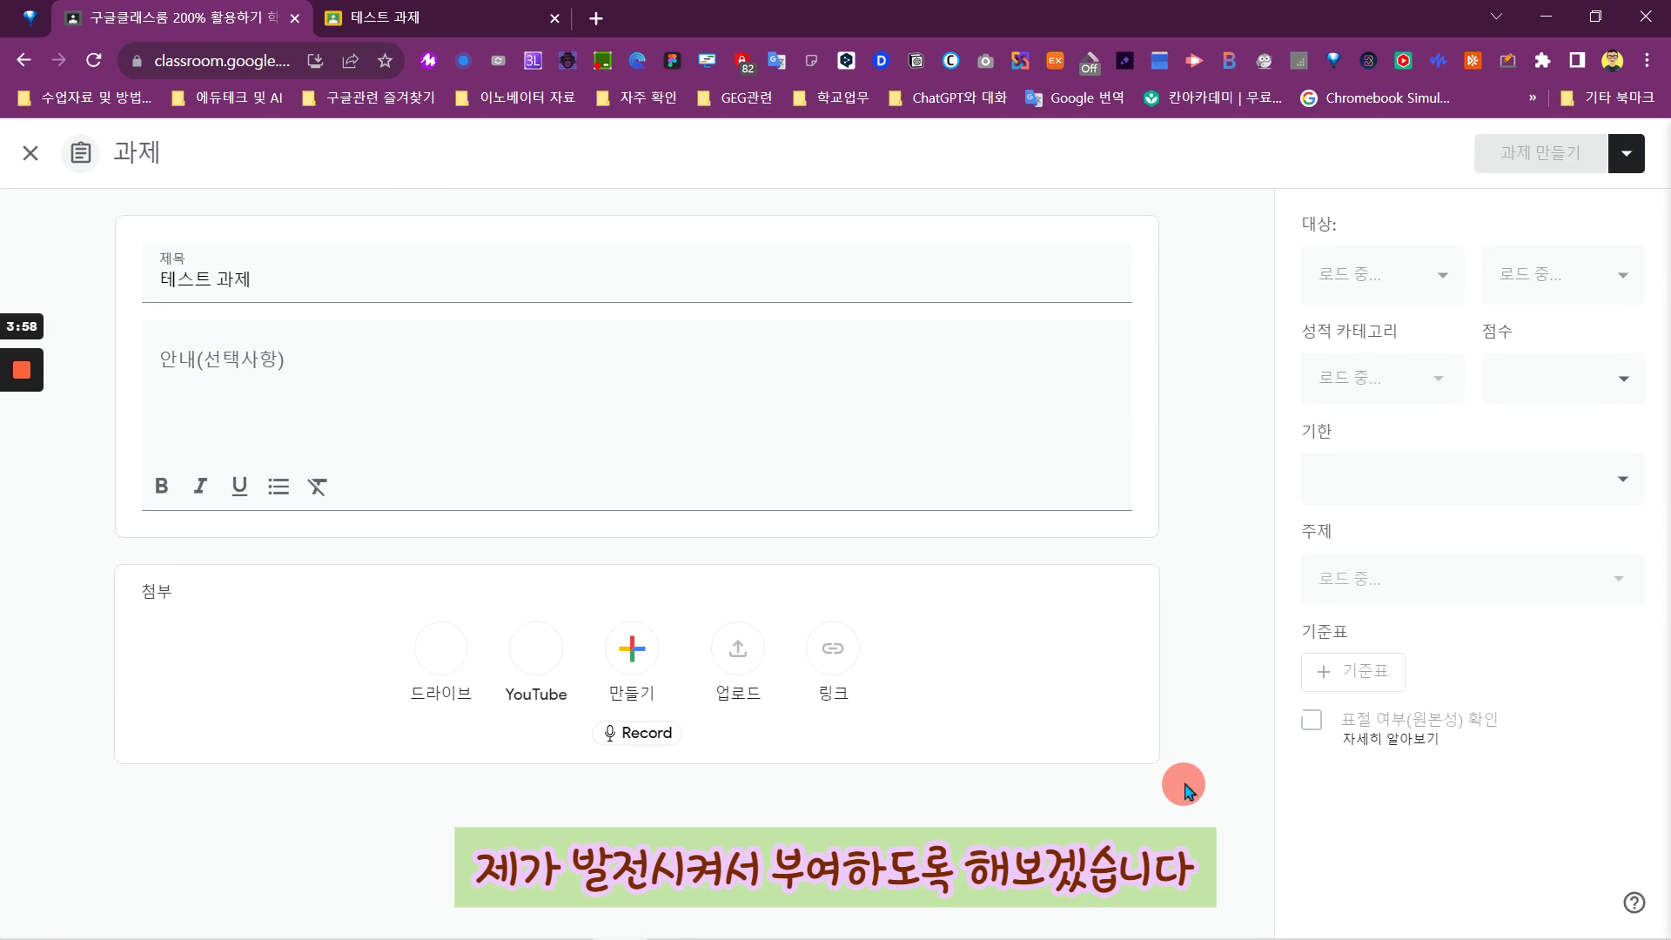
# - Rename both the reused assignment and its attached Google Docs document to 테스트 과제2
pyautogui.click(468, 283)
pyautogui.write('2')
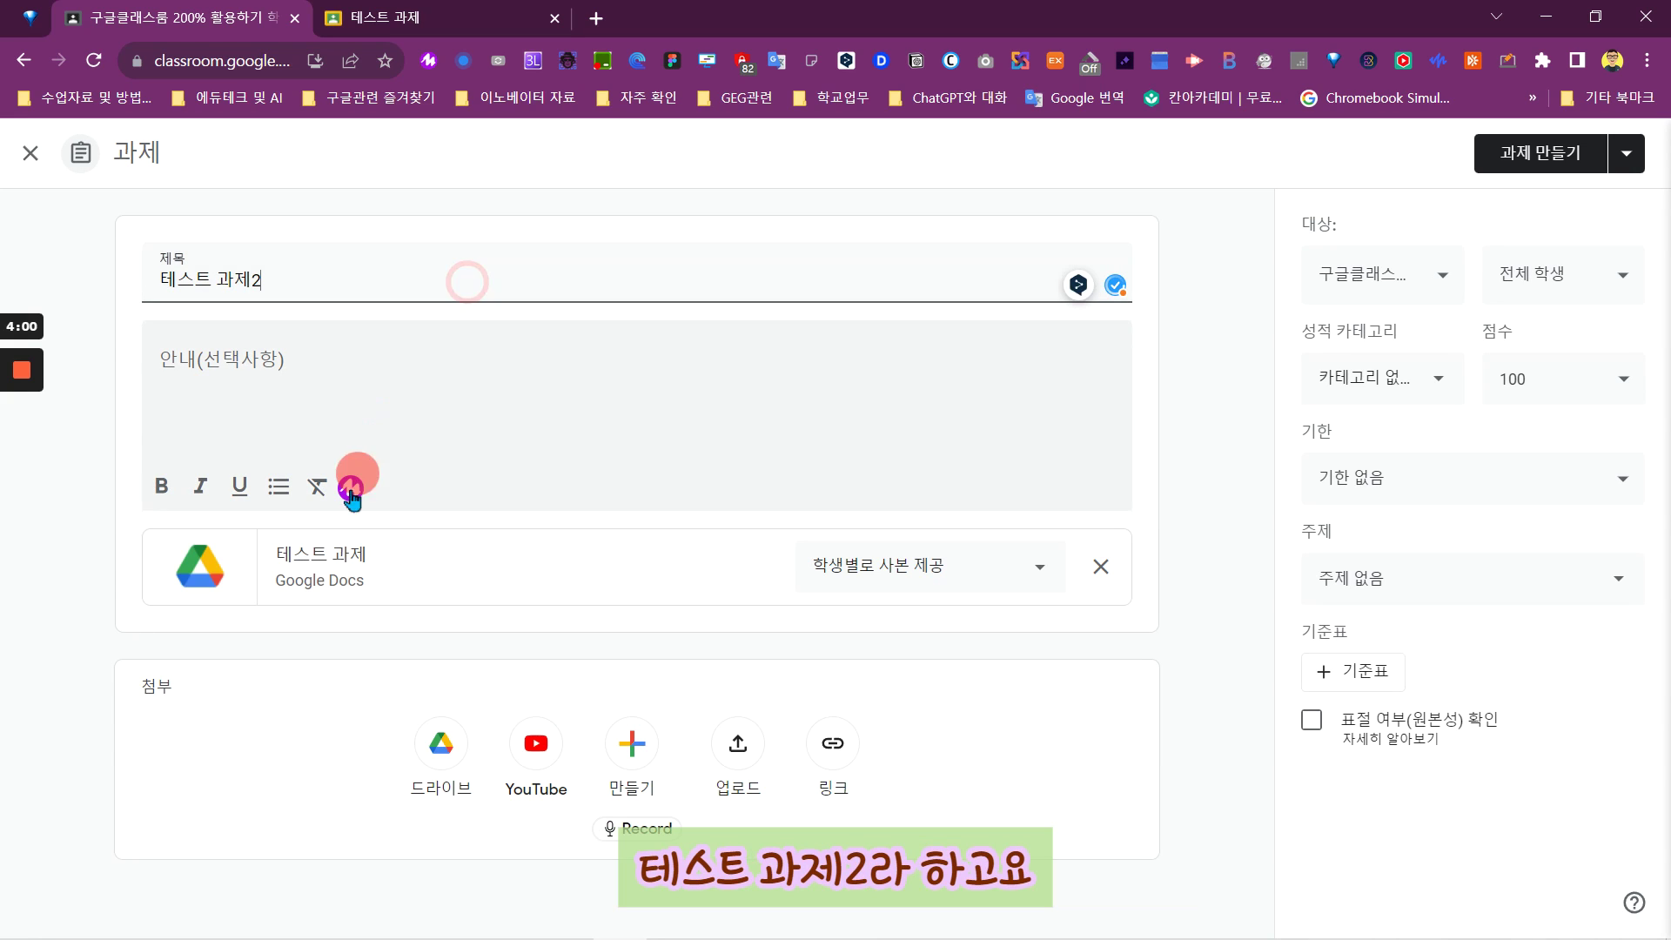
pyautogui.click(326, 570)
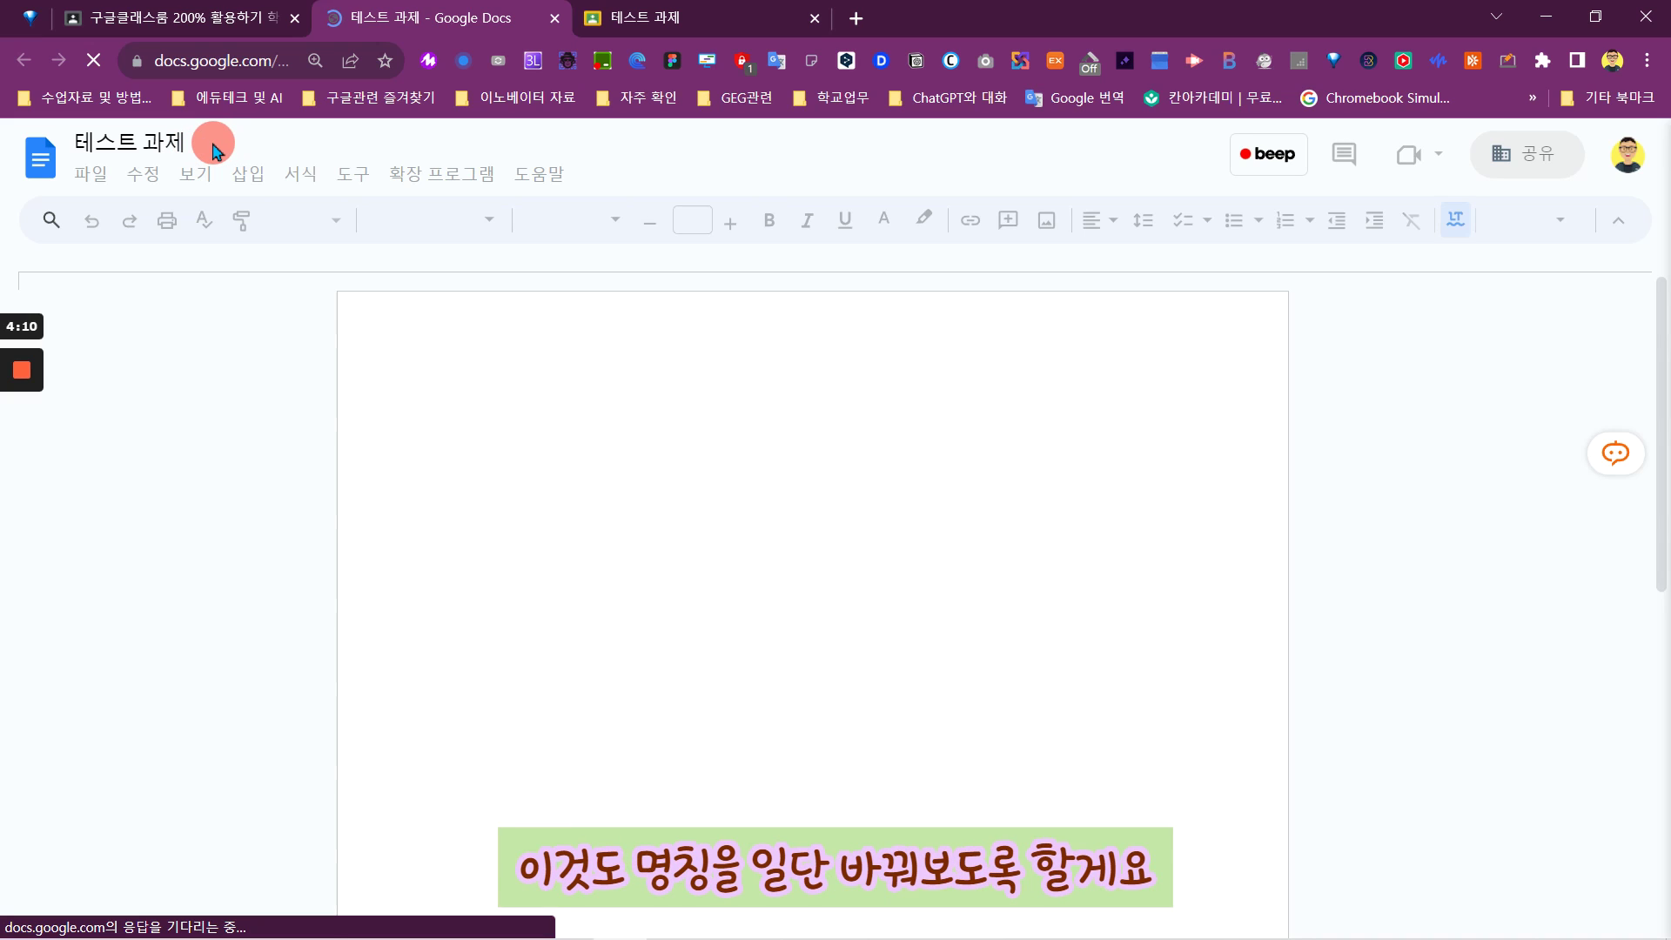
pyautogui.click(201, 150)
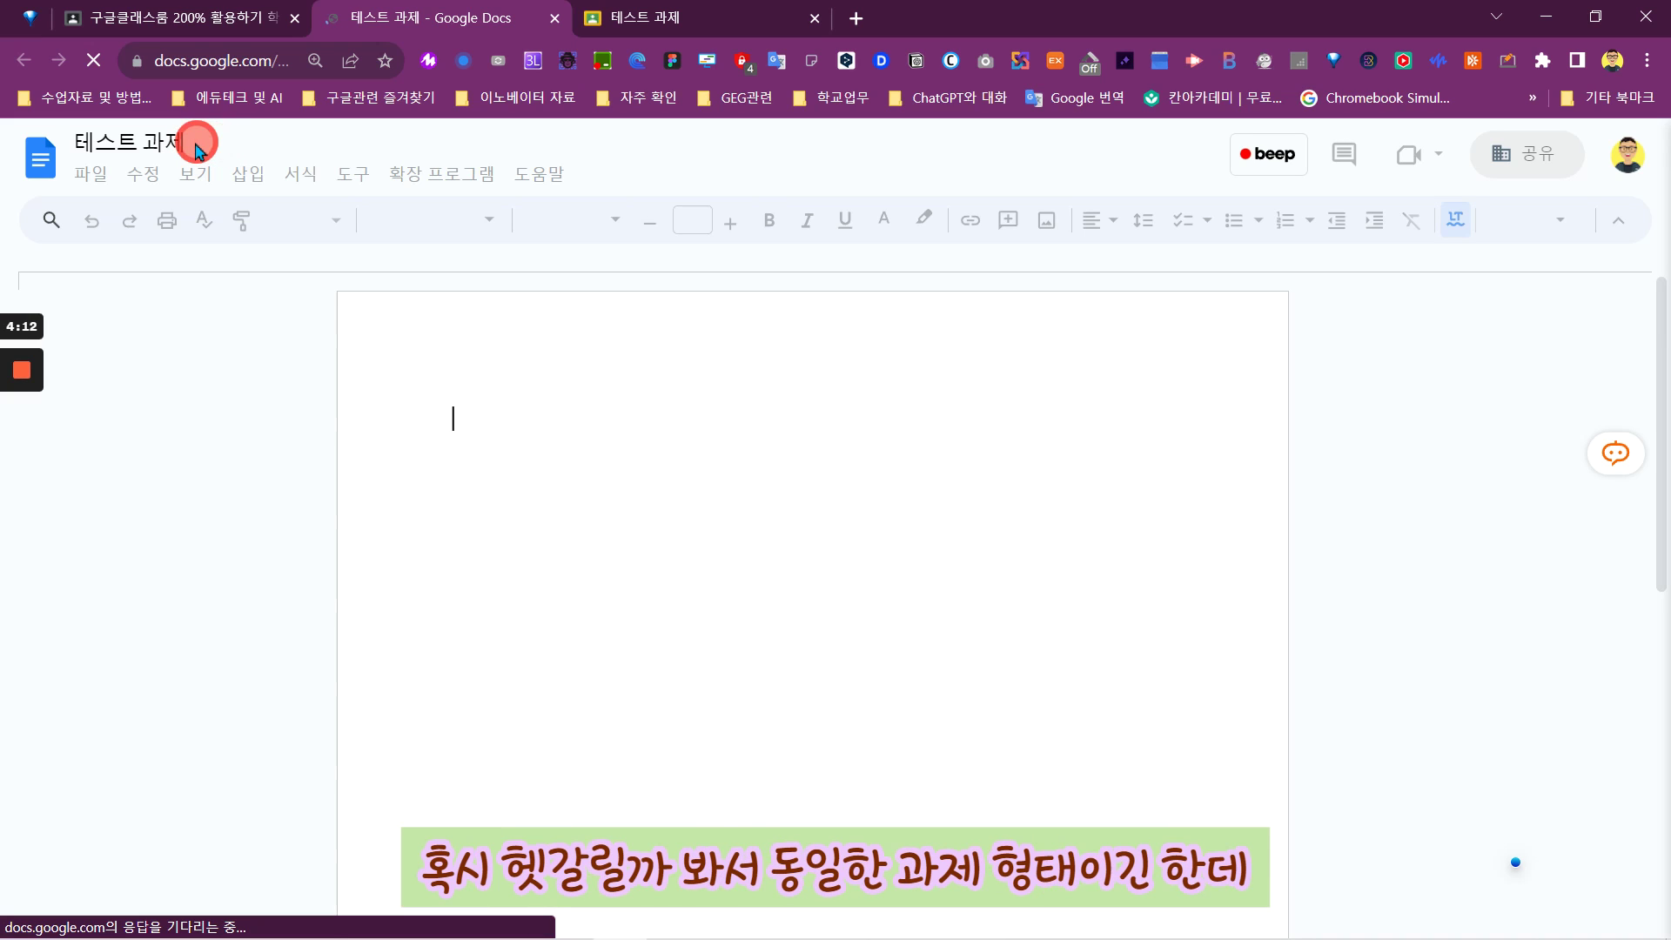
pyautogui.click(193, 145)
pyautogui.write('2')
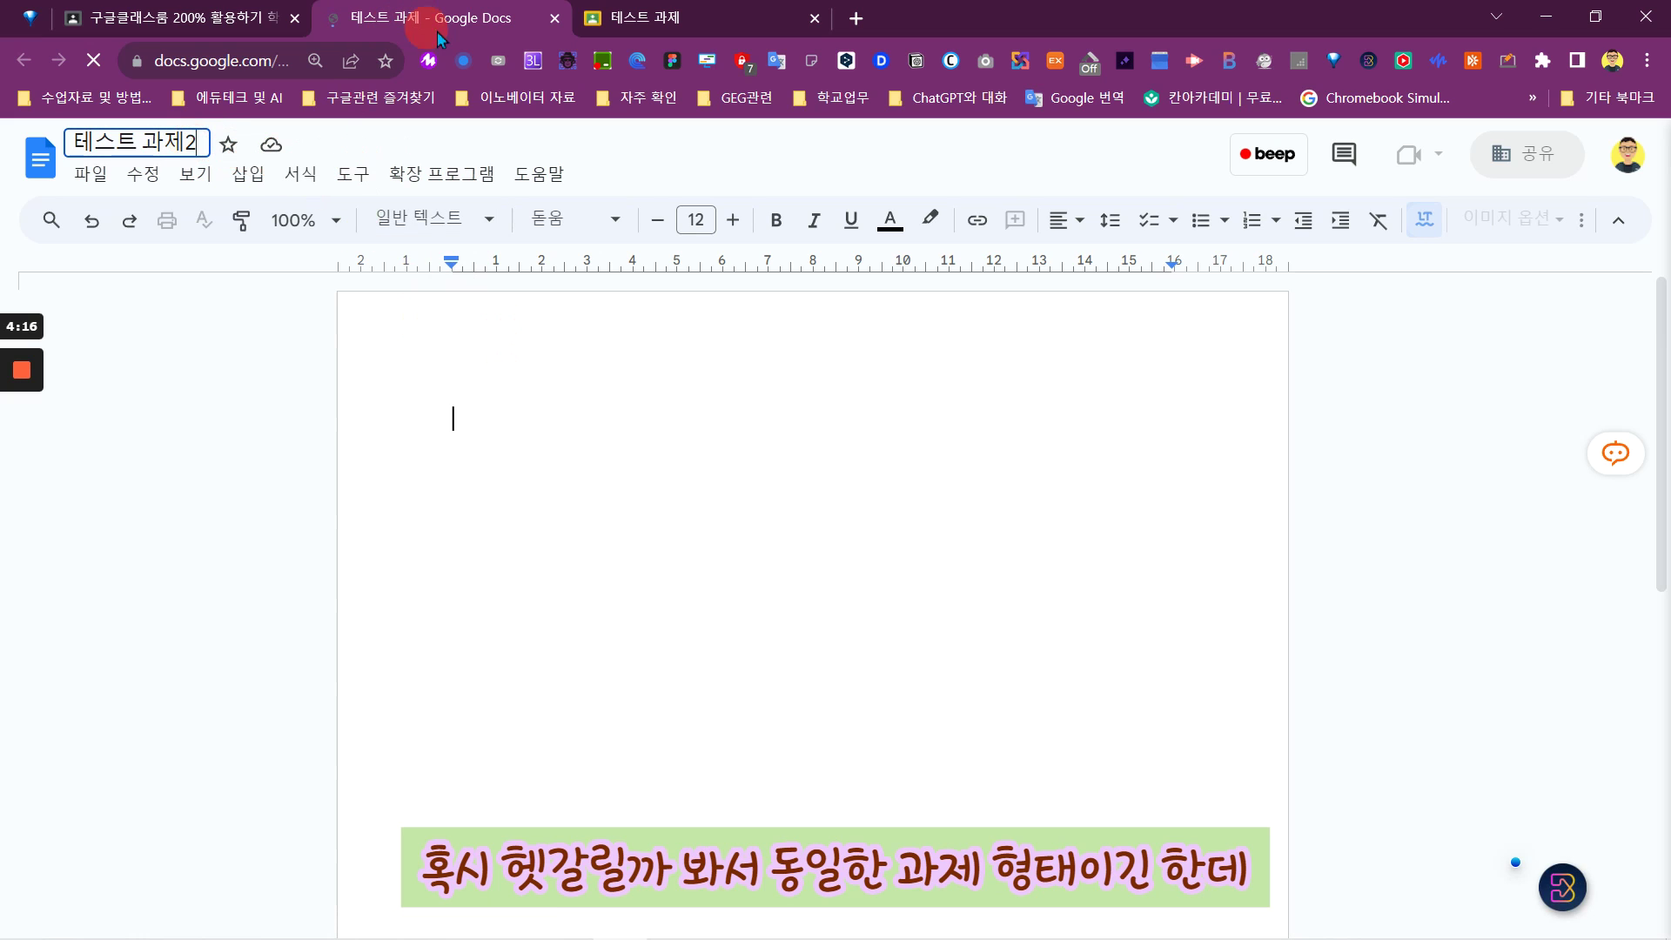
pyautogui.click(757, 358)
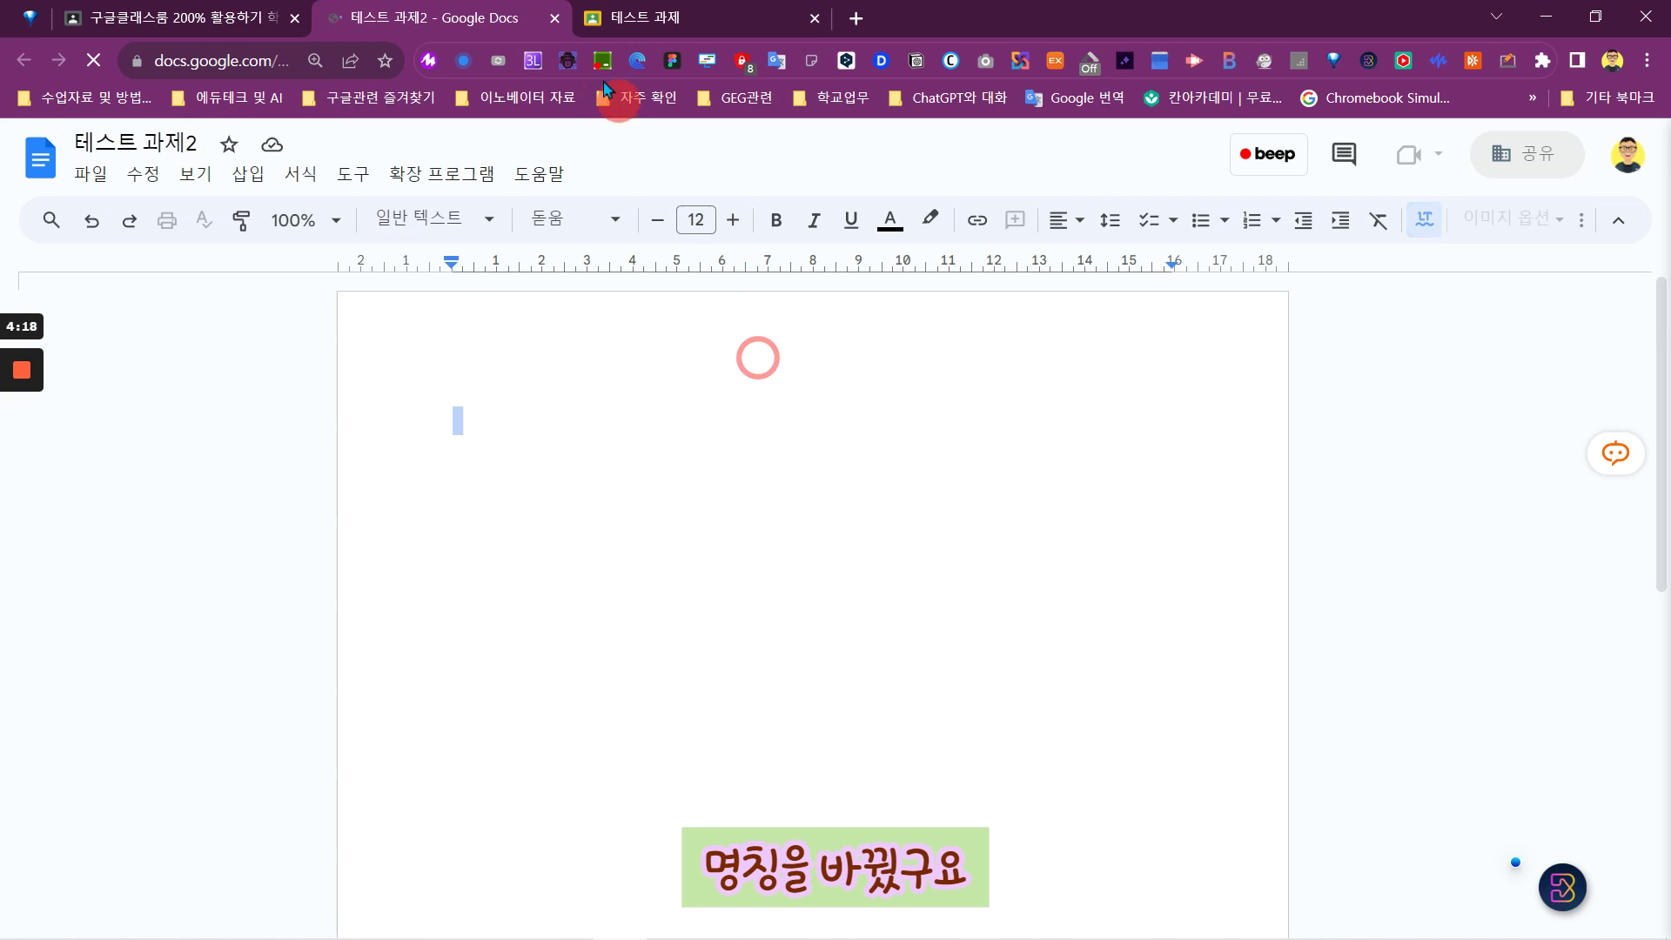
pyautogui.click(554, 19)
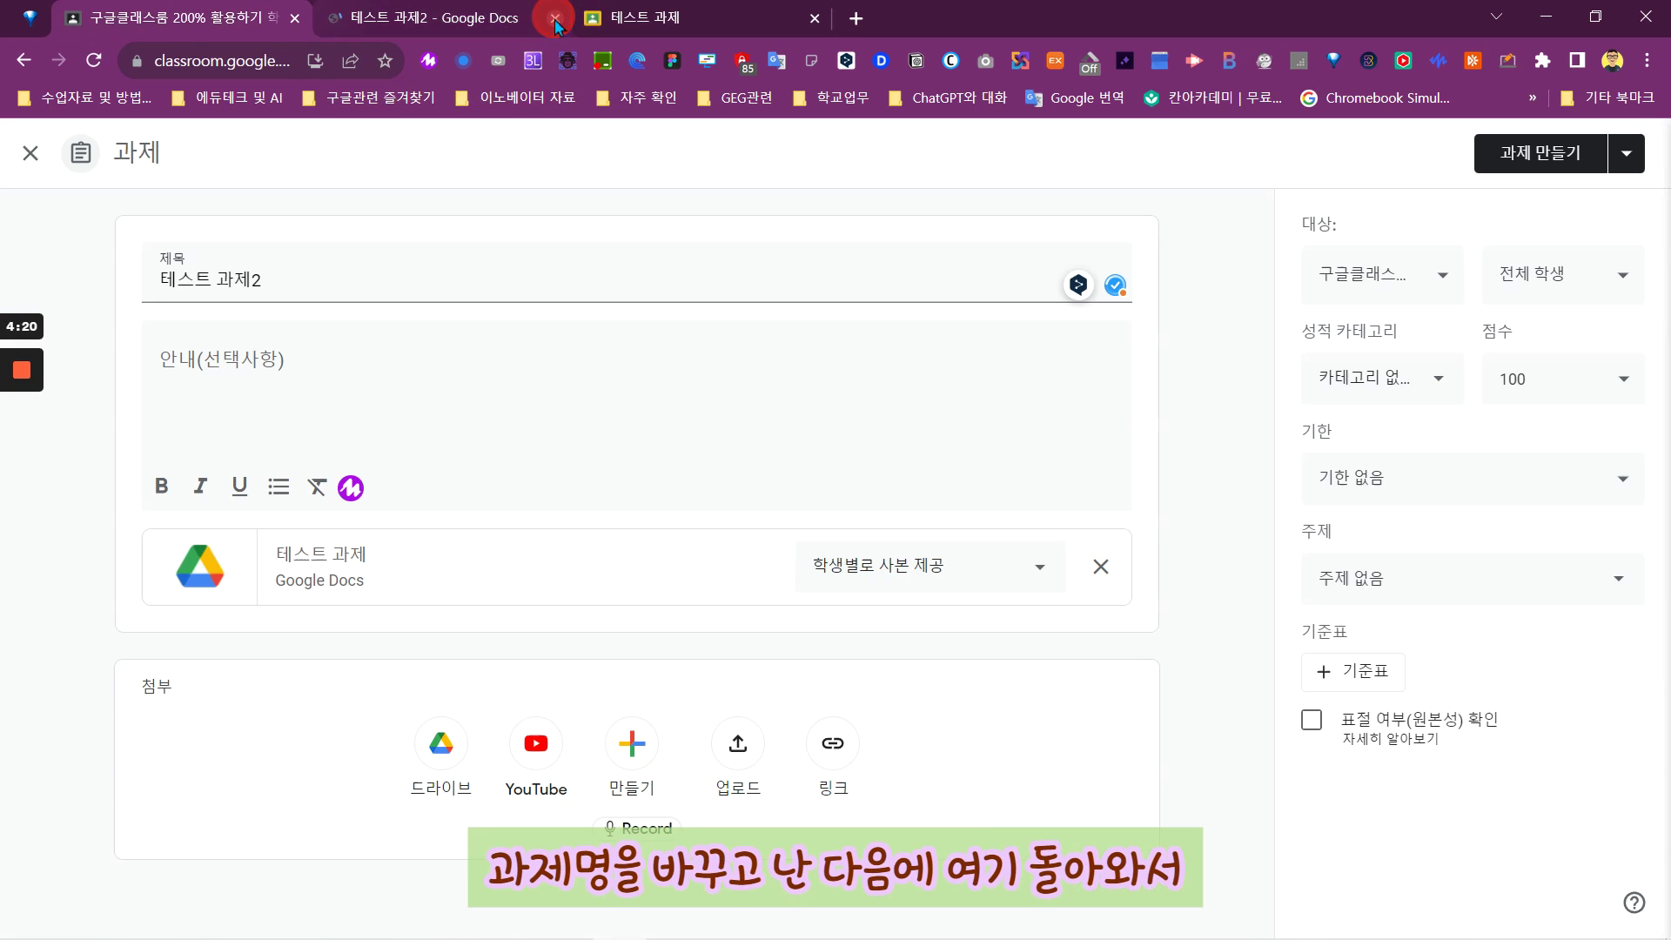
# - Set the due date of 테스트 과제2 to 2023. 8. 24. with a due time of 17:47
pyautogui.click(1504, 488)
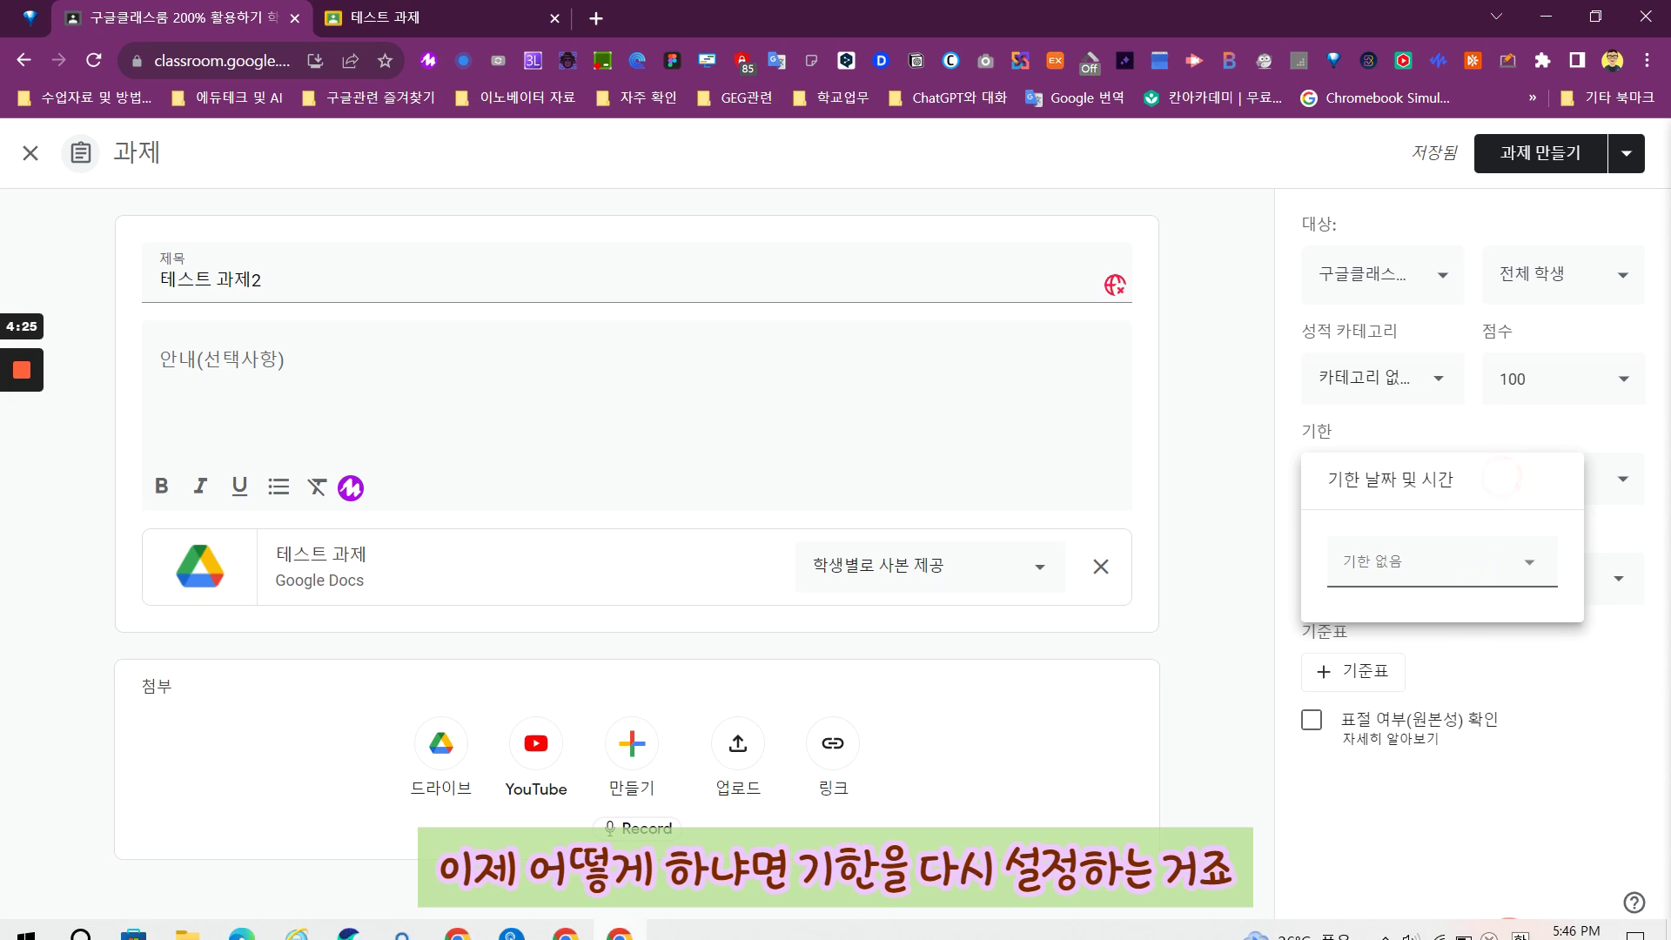
pyautogui.click(1455, 564)
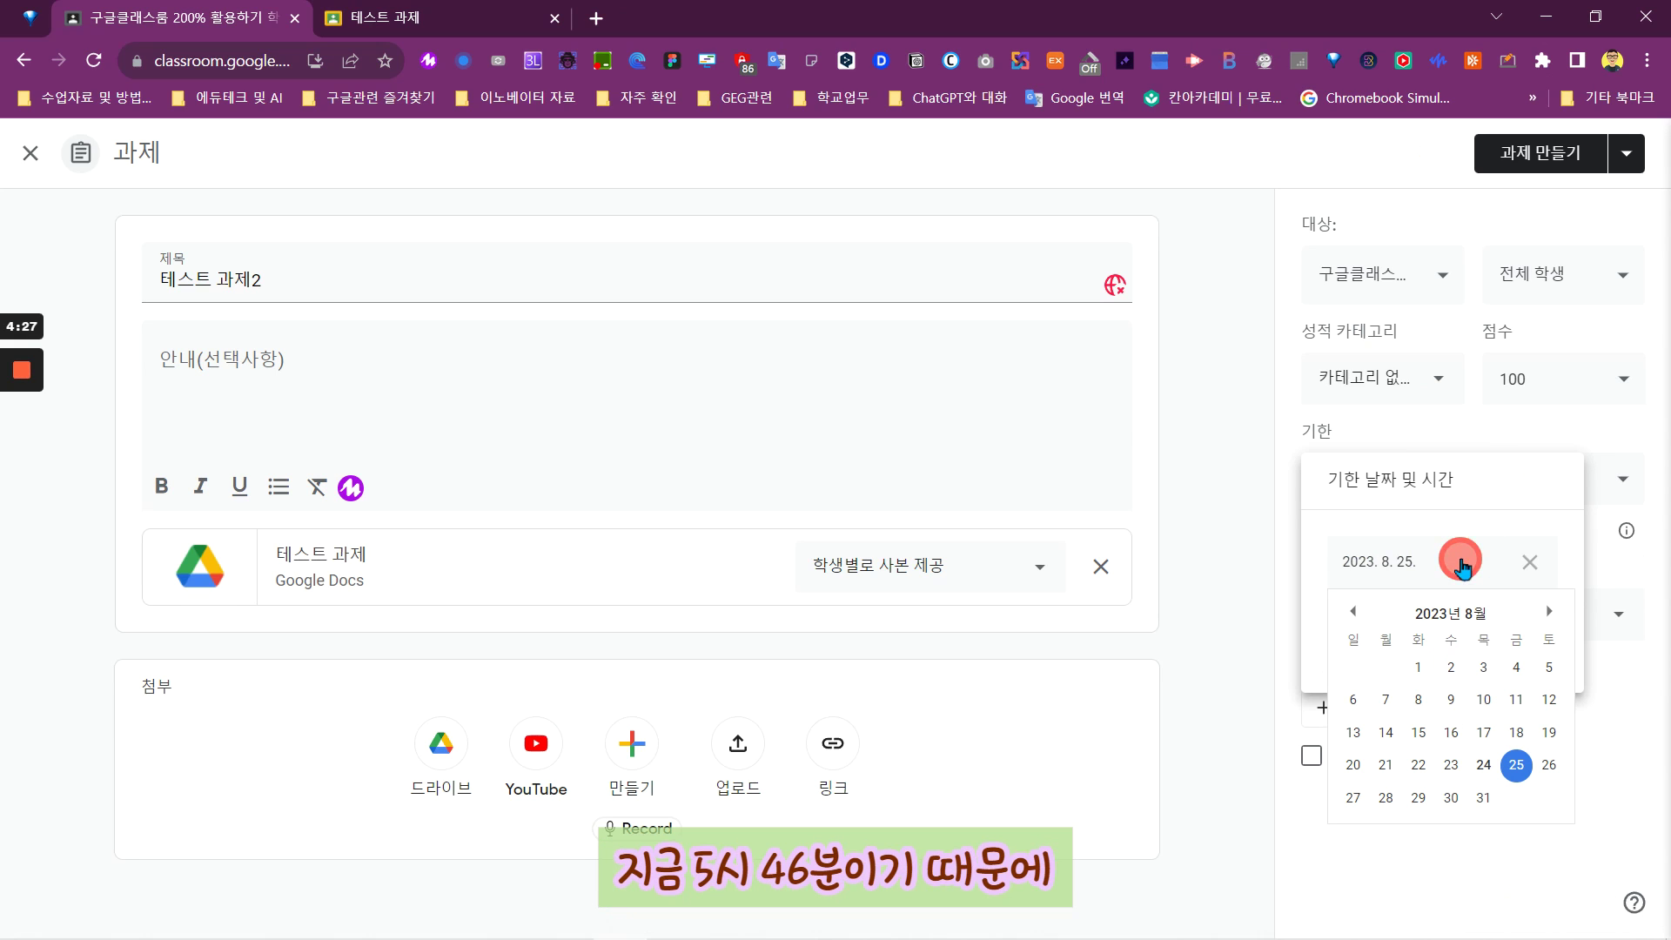
pyautogui.click(1425, 694)
pyautogui.click(1484, 766)
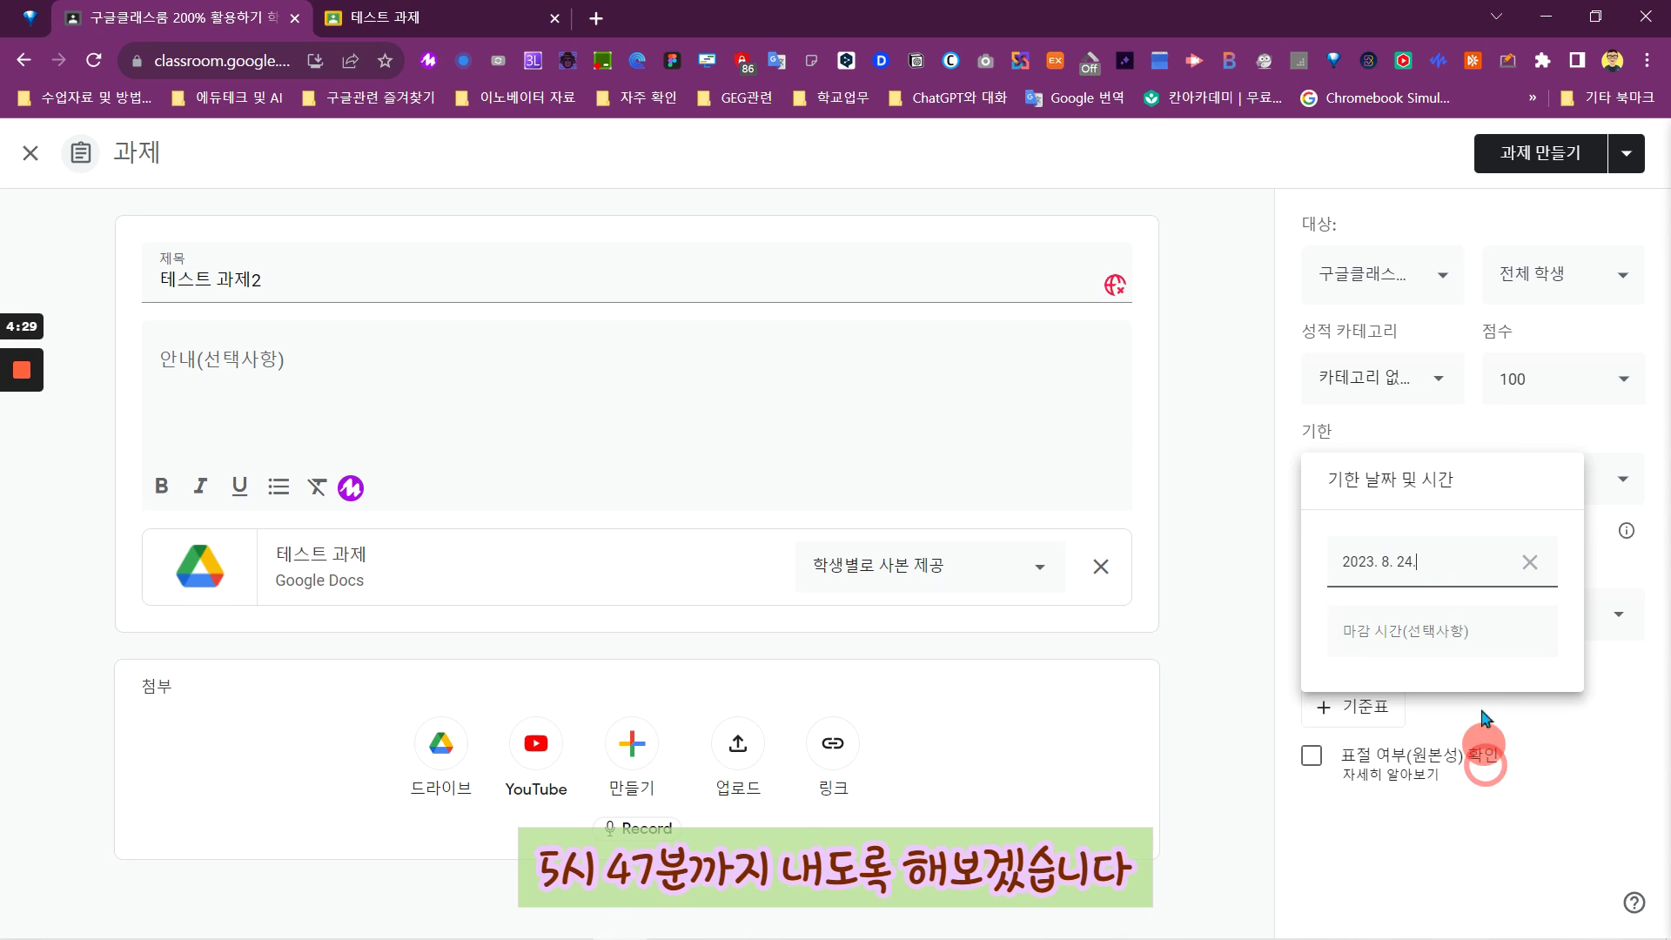
pyautogui.click(1448, 636)
pyautogui.write('17:47')
pyautogui.click(1586, 429)
pyautogui.click(1324, 432)
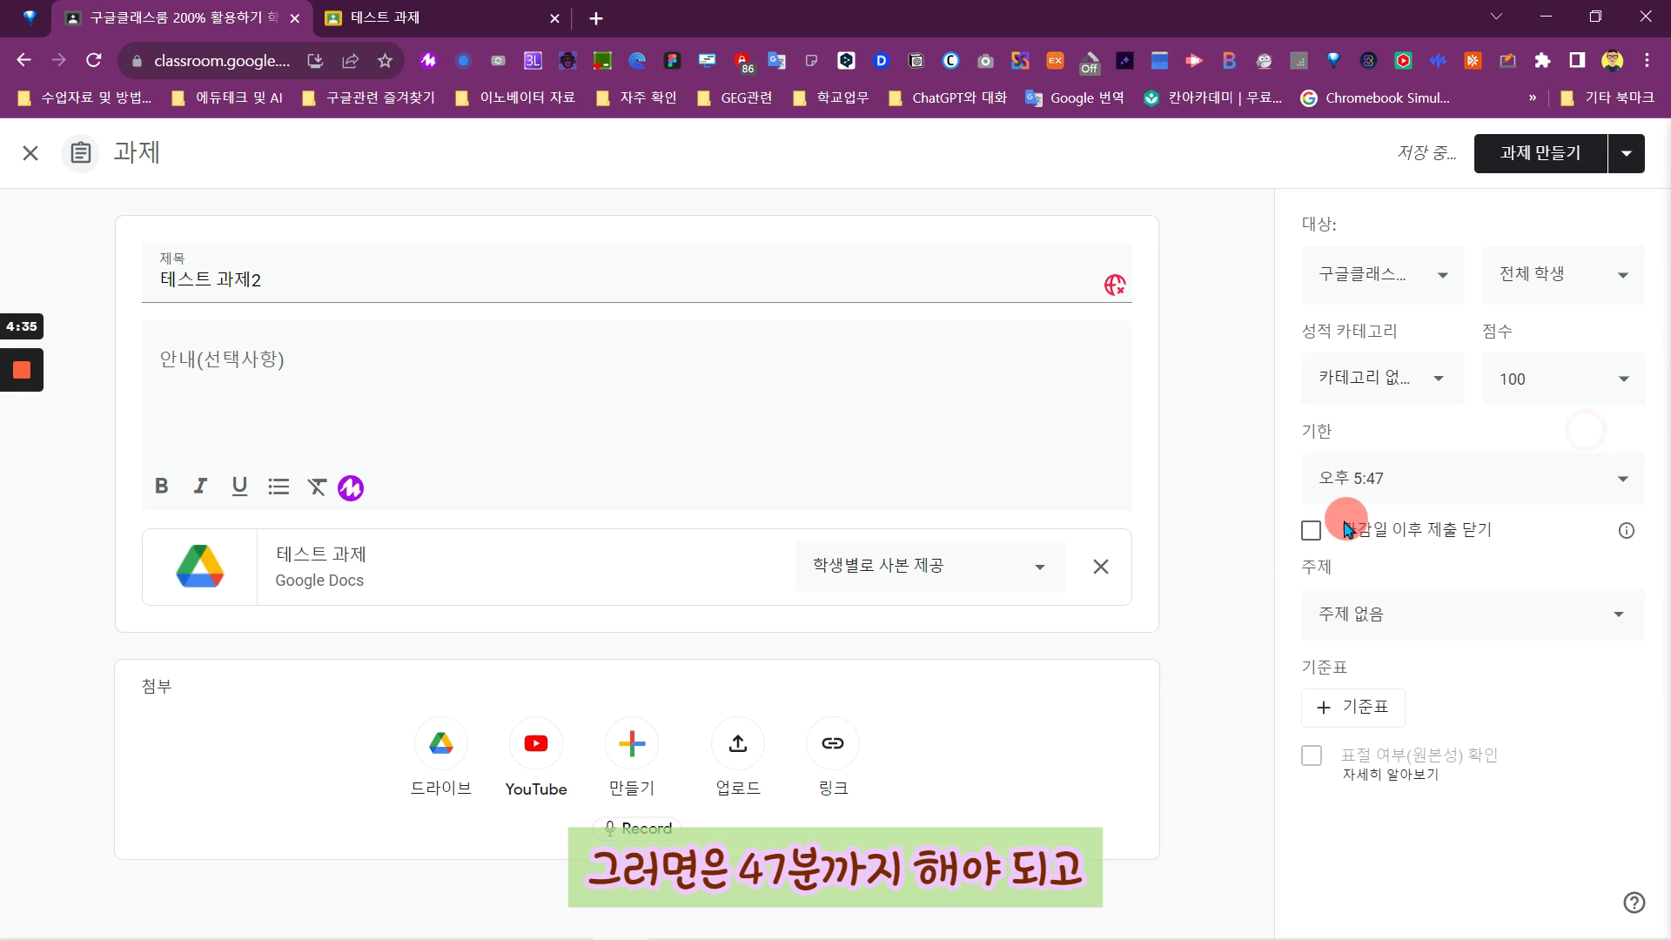
# - Turn on closing submissions after the due date for 테스트 과제2, assign it without a grade category, and expand its post
pyautogui.click(1310, 533)
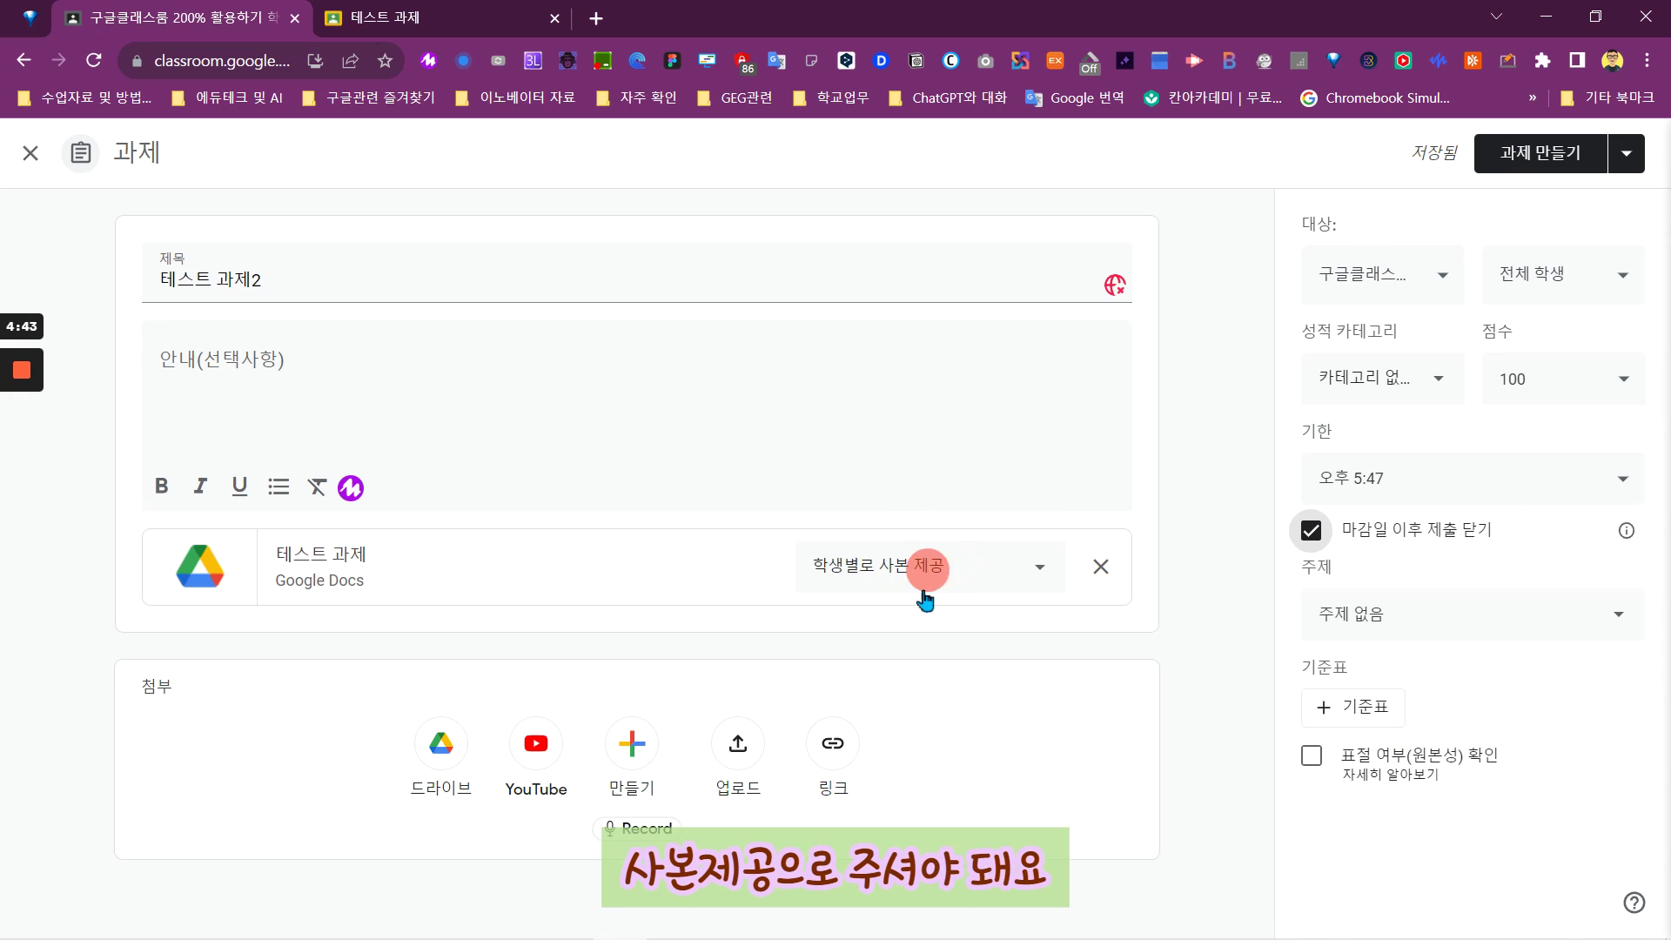
pyautogui.click(1519, 170)
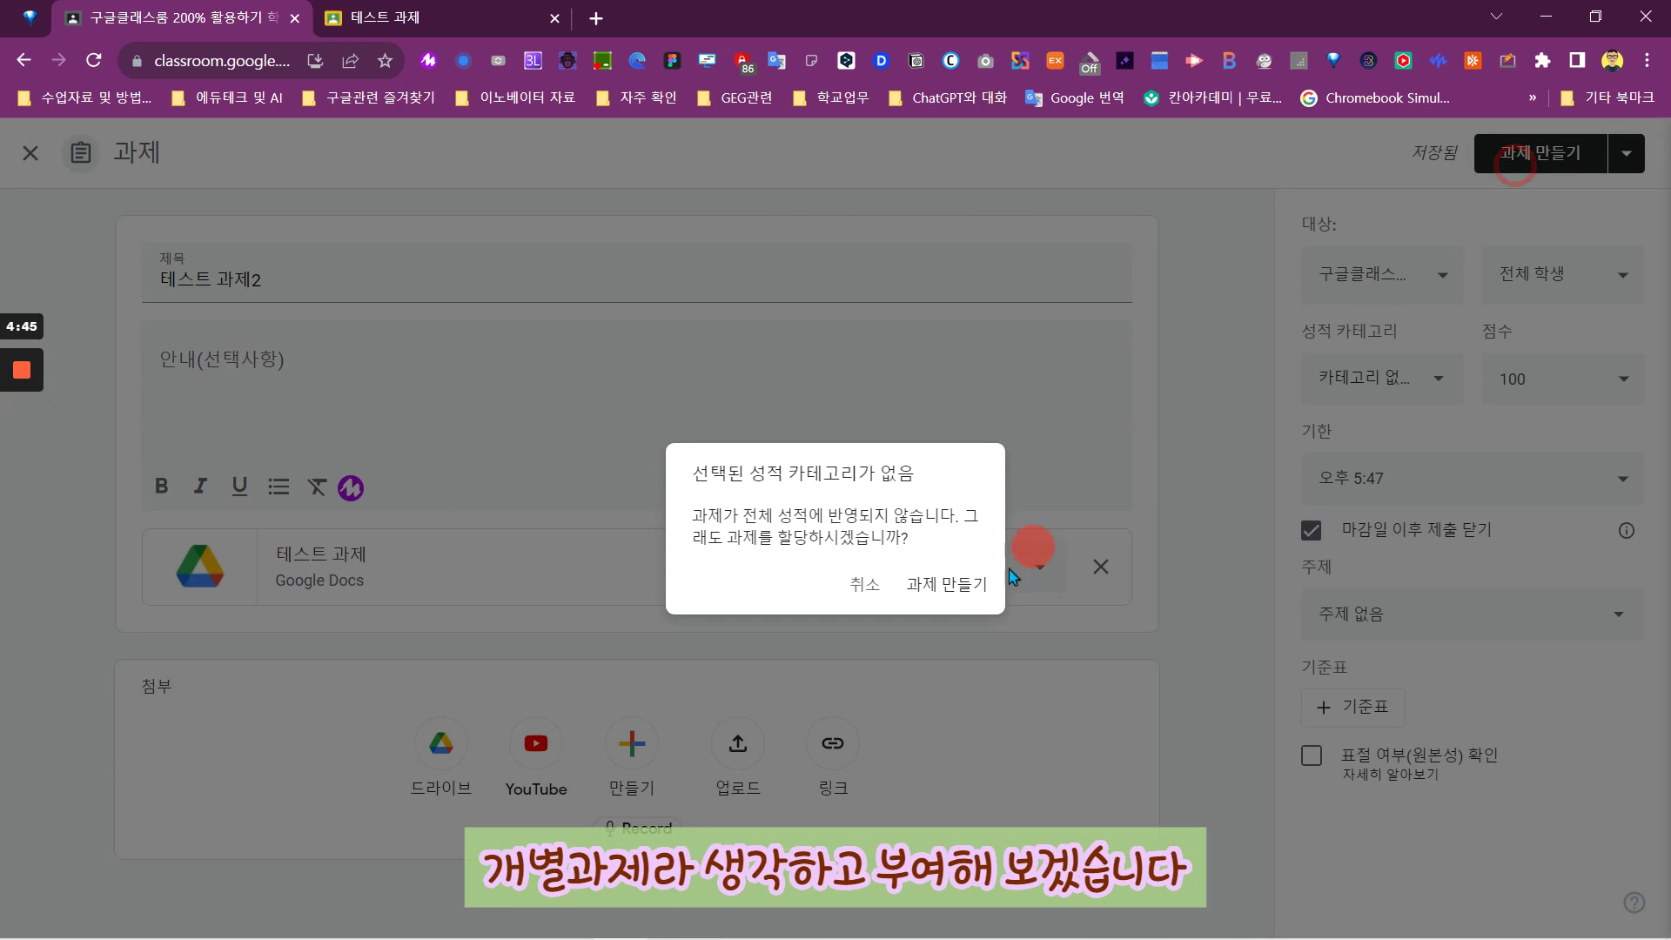
pyautogui.click(961, 589)
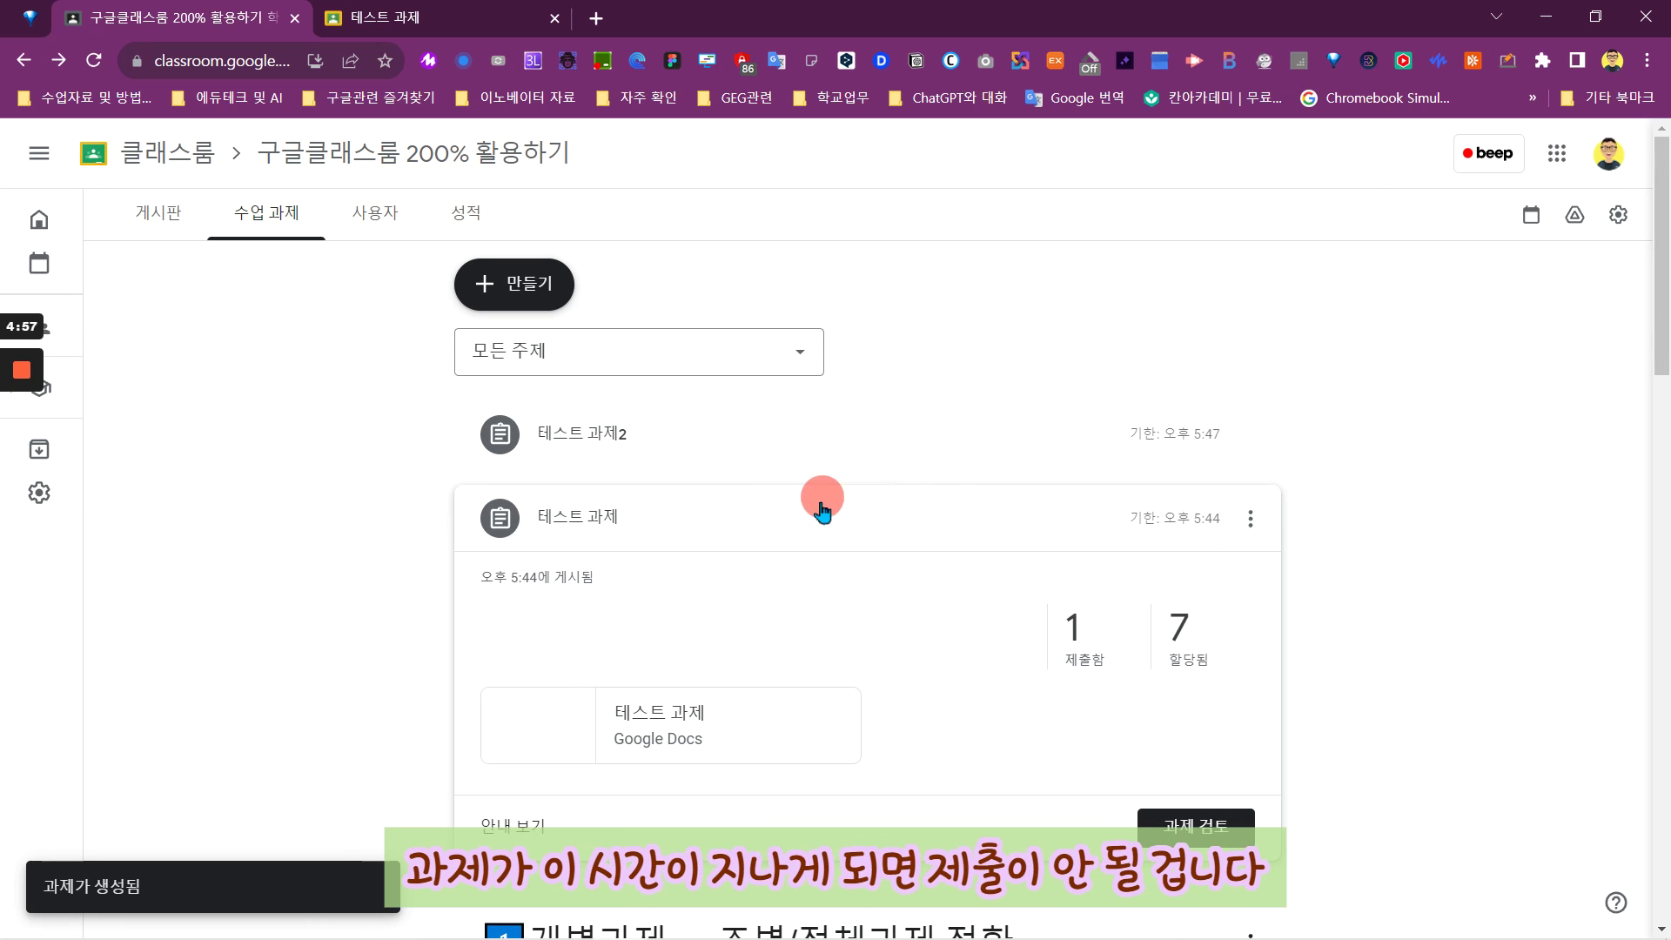
pyautogui.click(1140, 444)
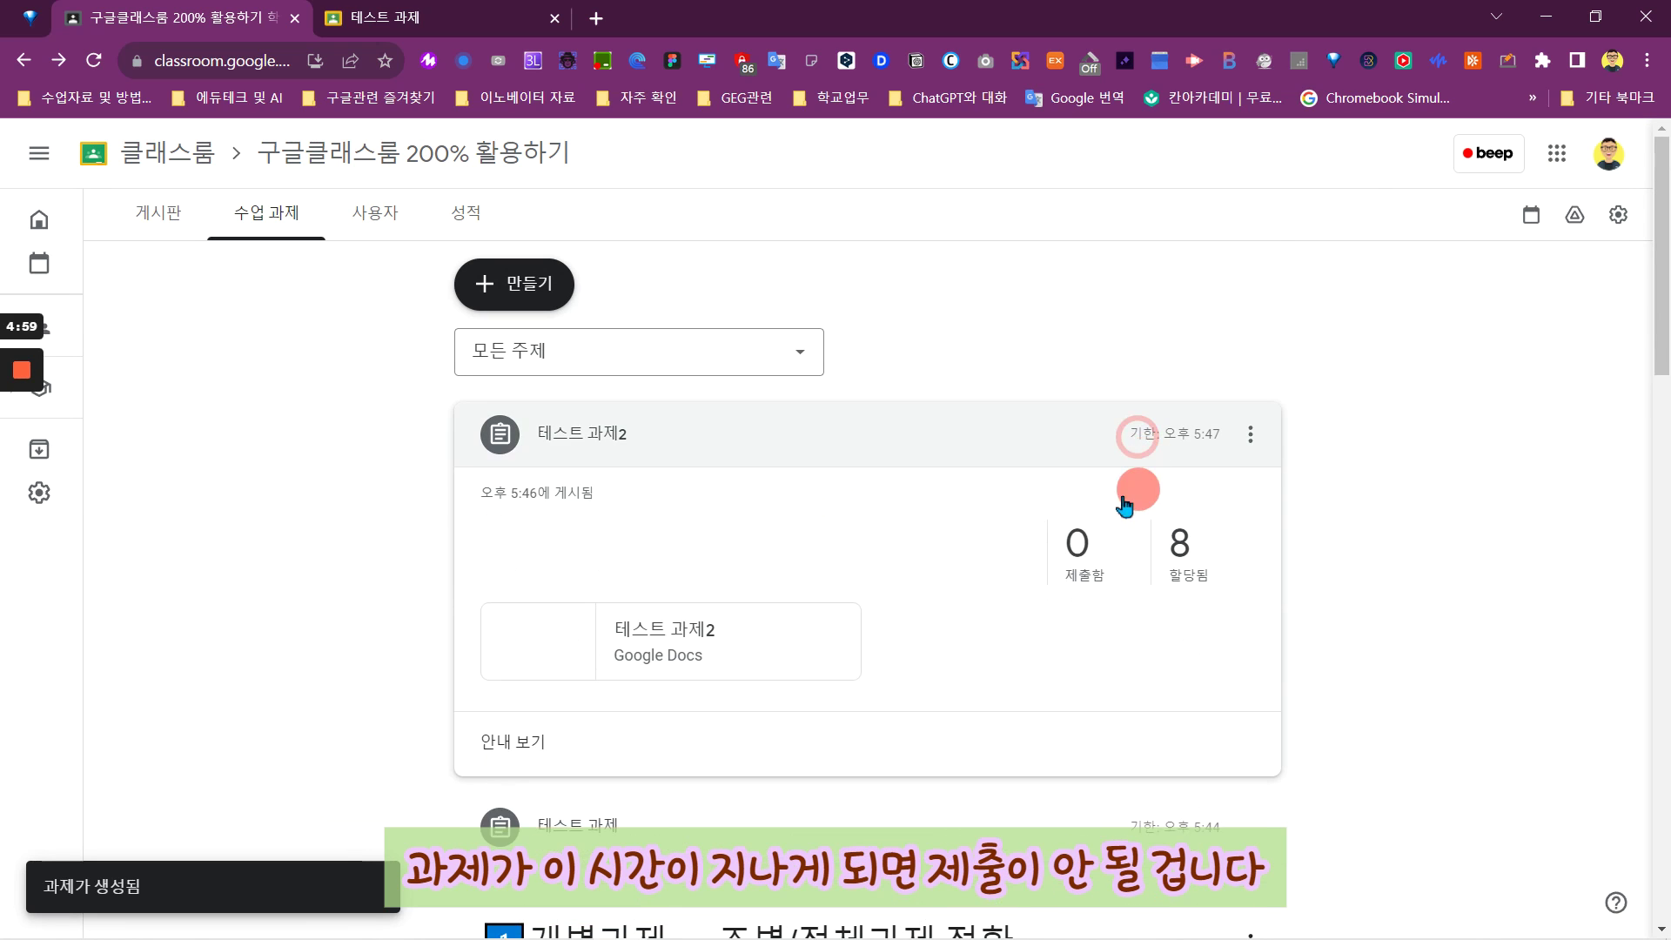
pyautogui.moveTo(1566, 924)
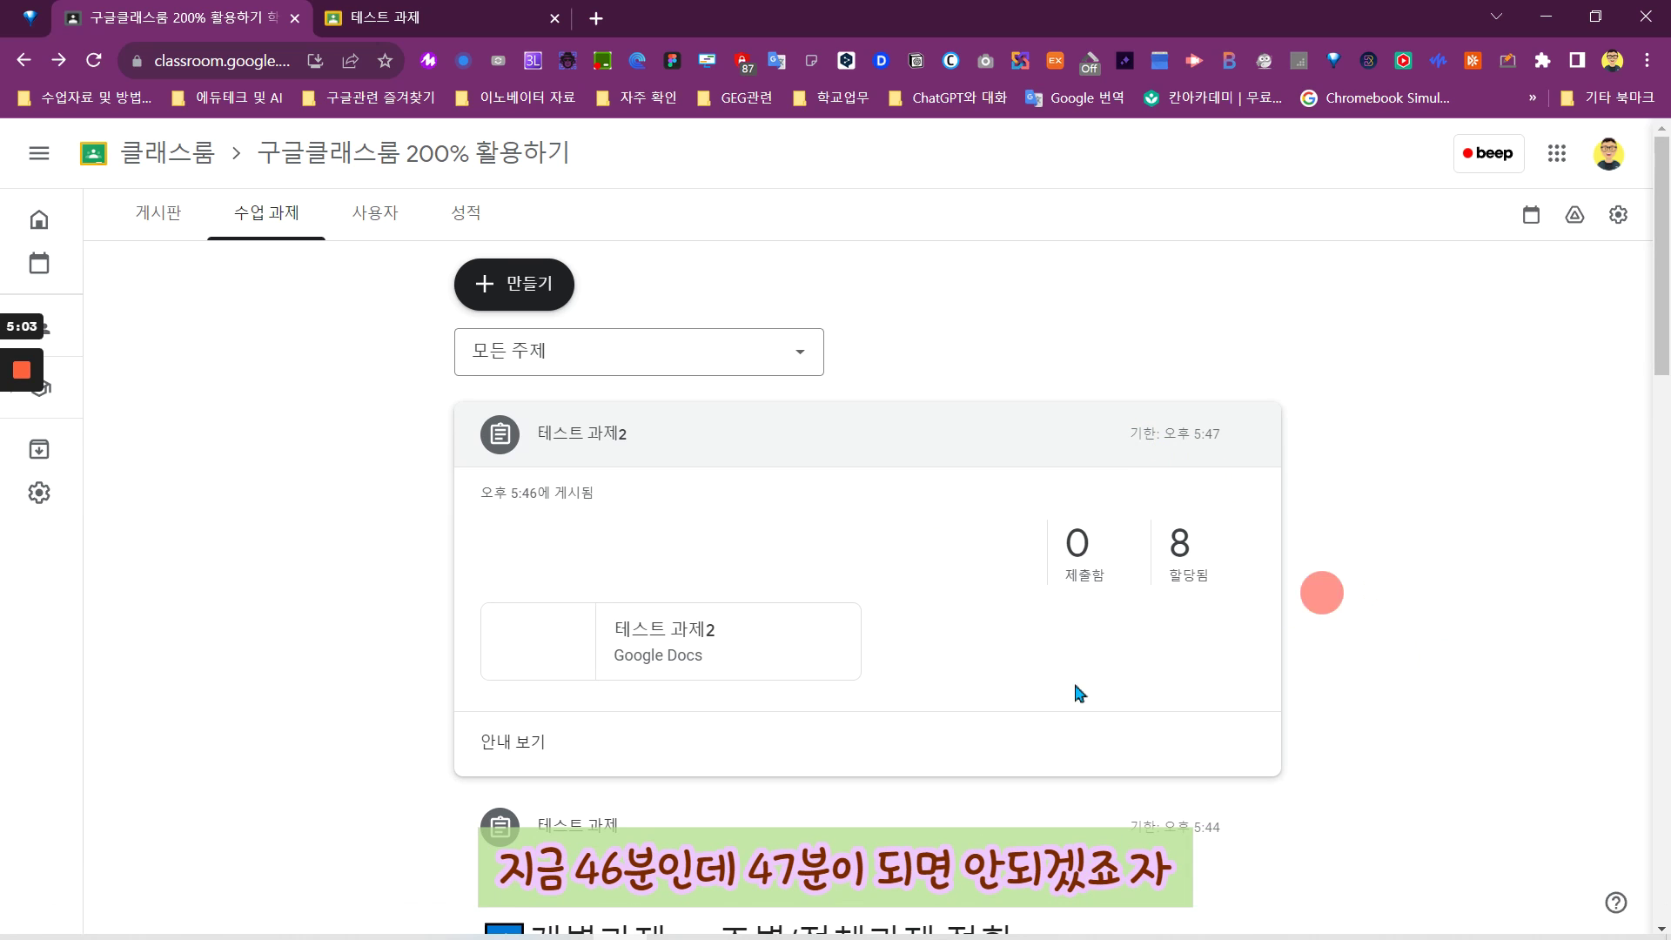
# - Switch to the student's Chrome window, open the instructions of 테스트 과제2 from the class's 수업 과제, and acknowledge the deadline notice
pyautogui.moveTo(636, 931)
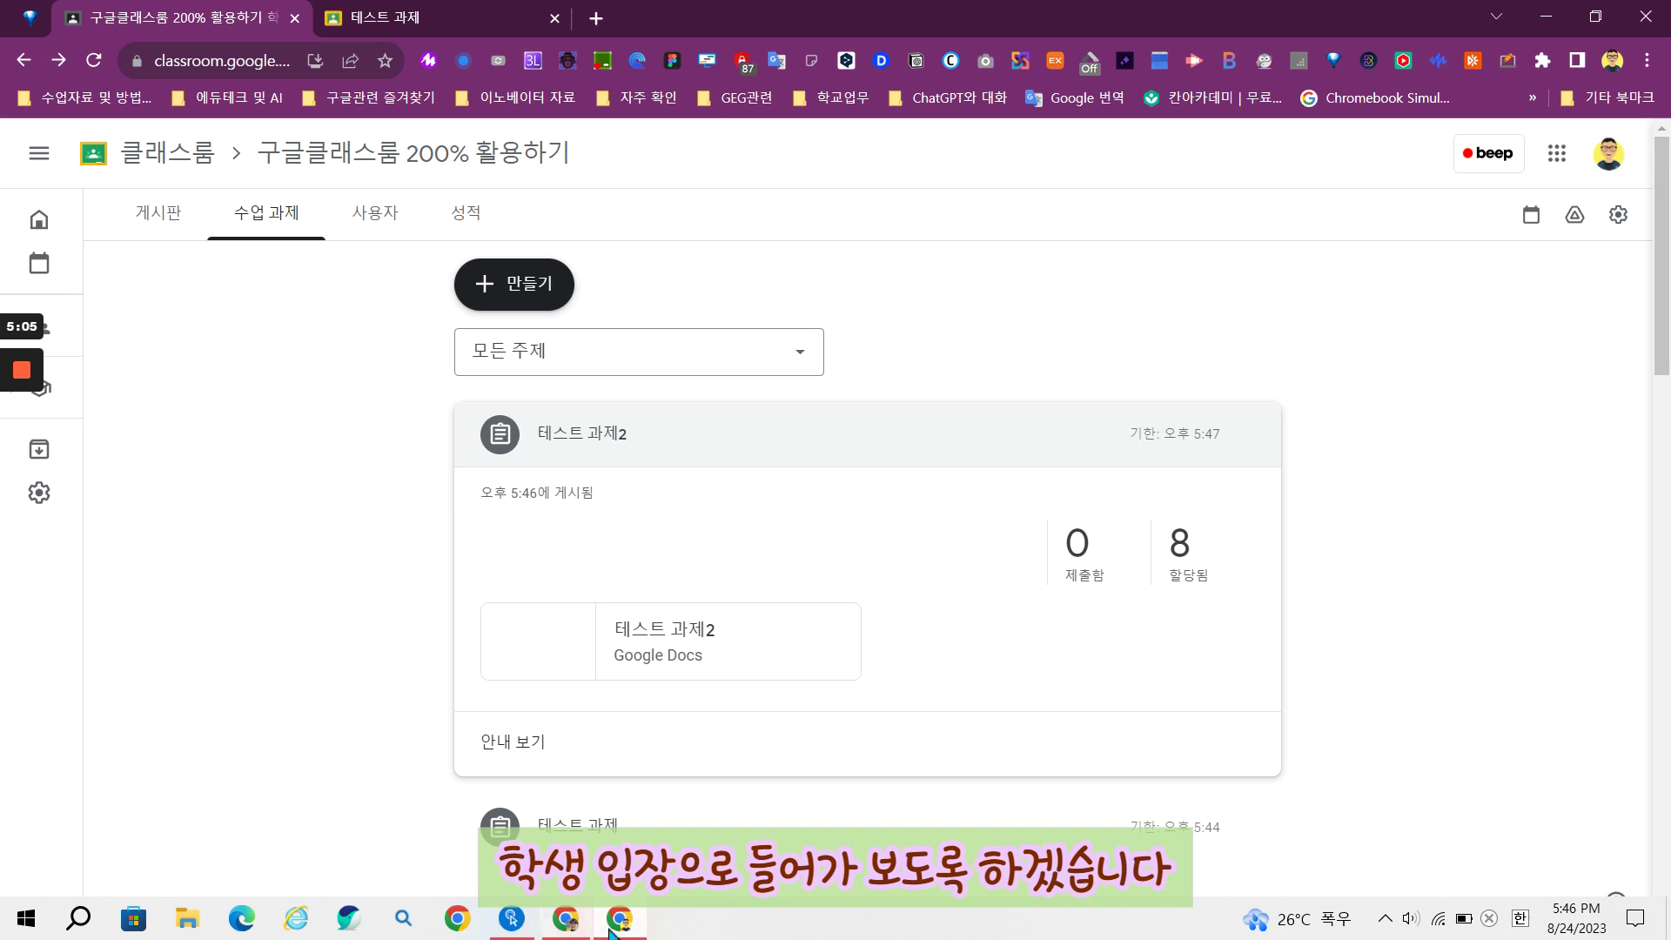
pyautogui.click(583, 931)
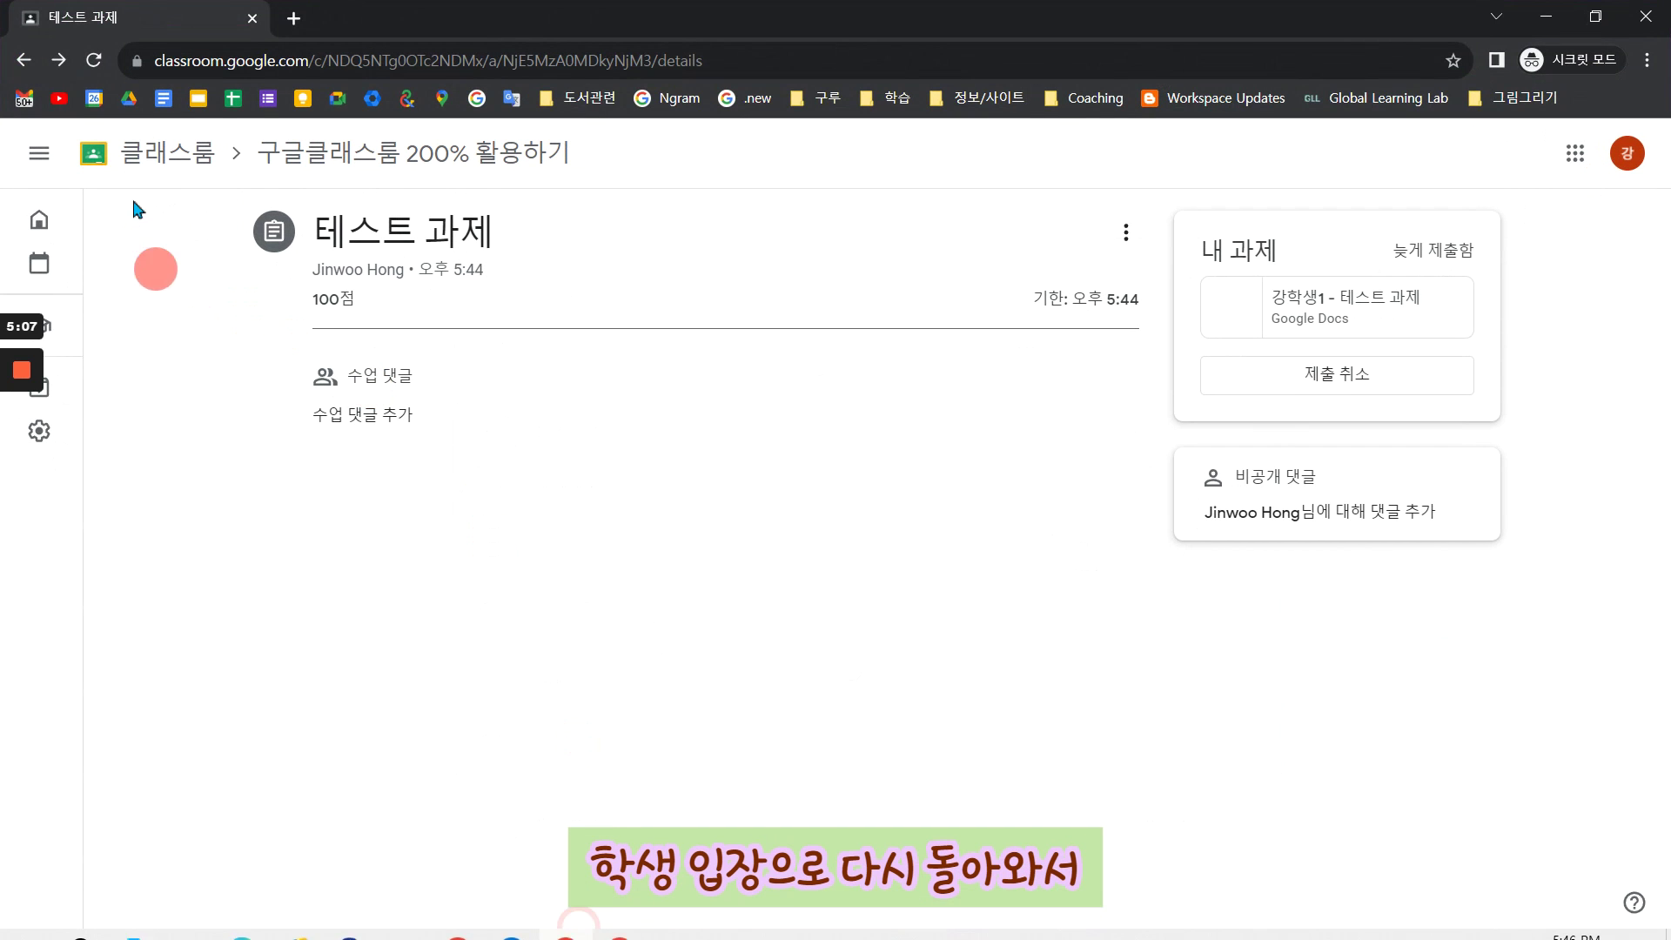
pyautogui.click(328, 153)
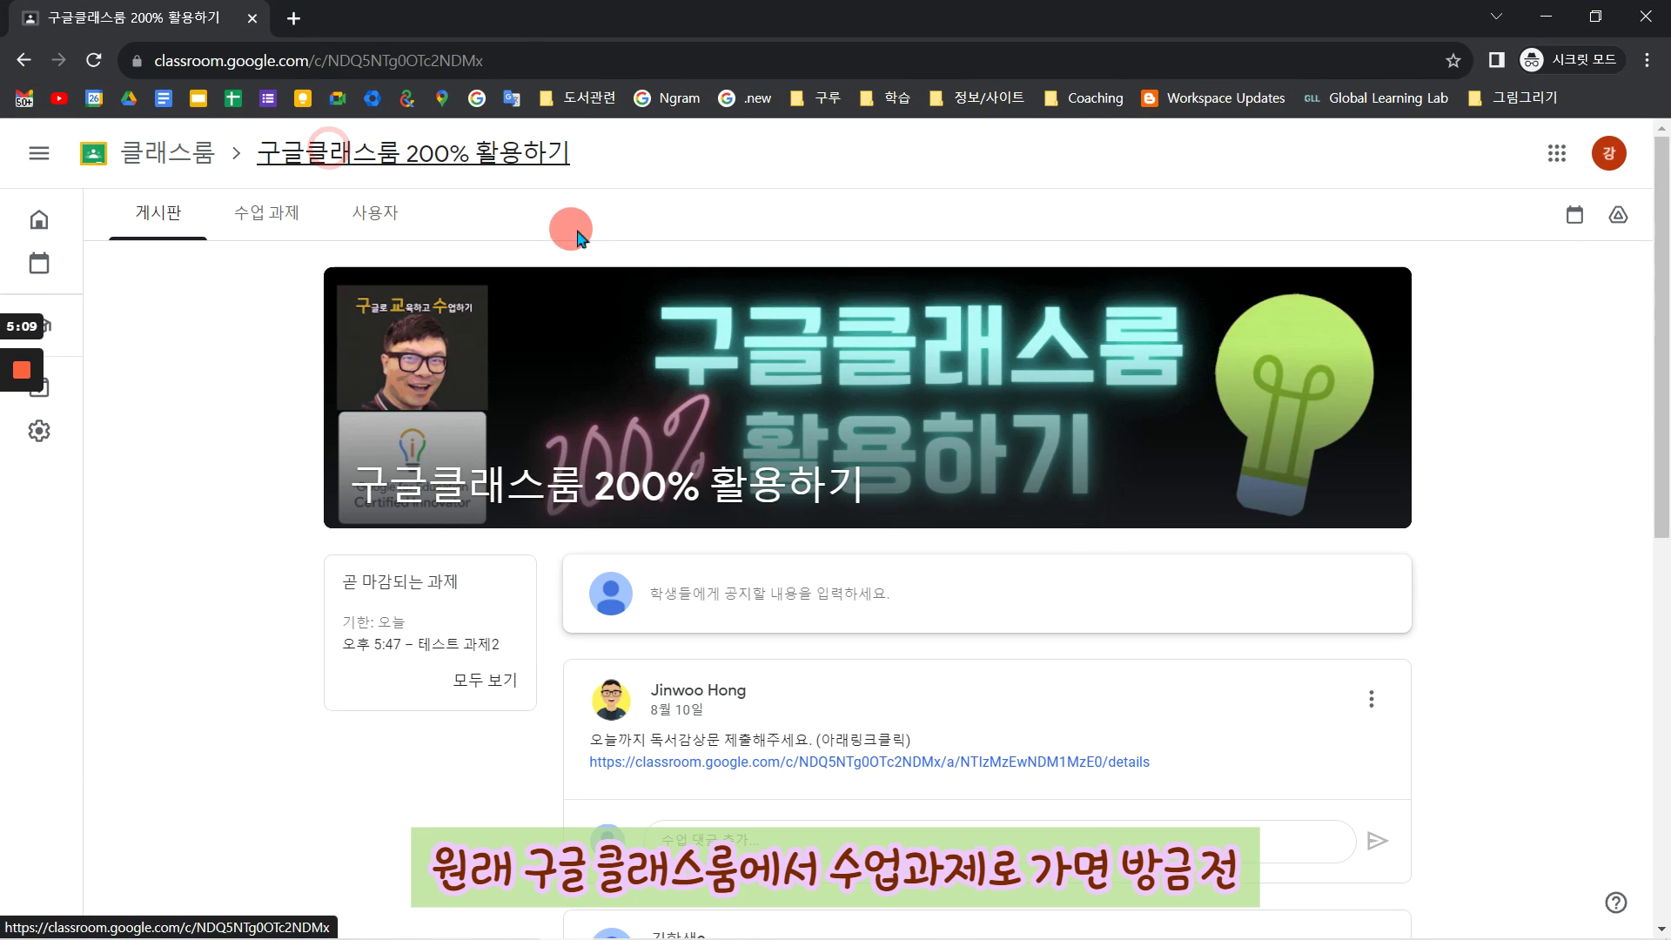
pyautogui.click(283, 218)
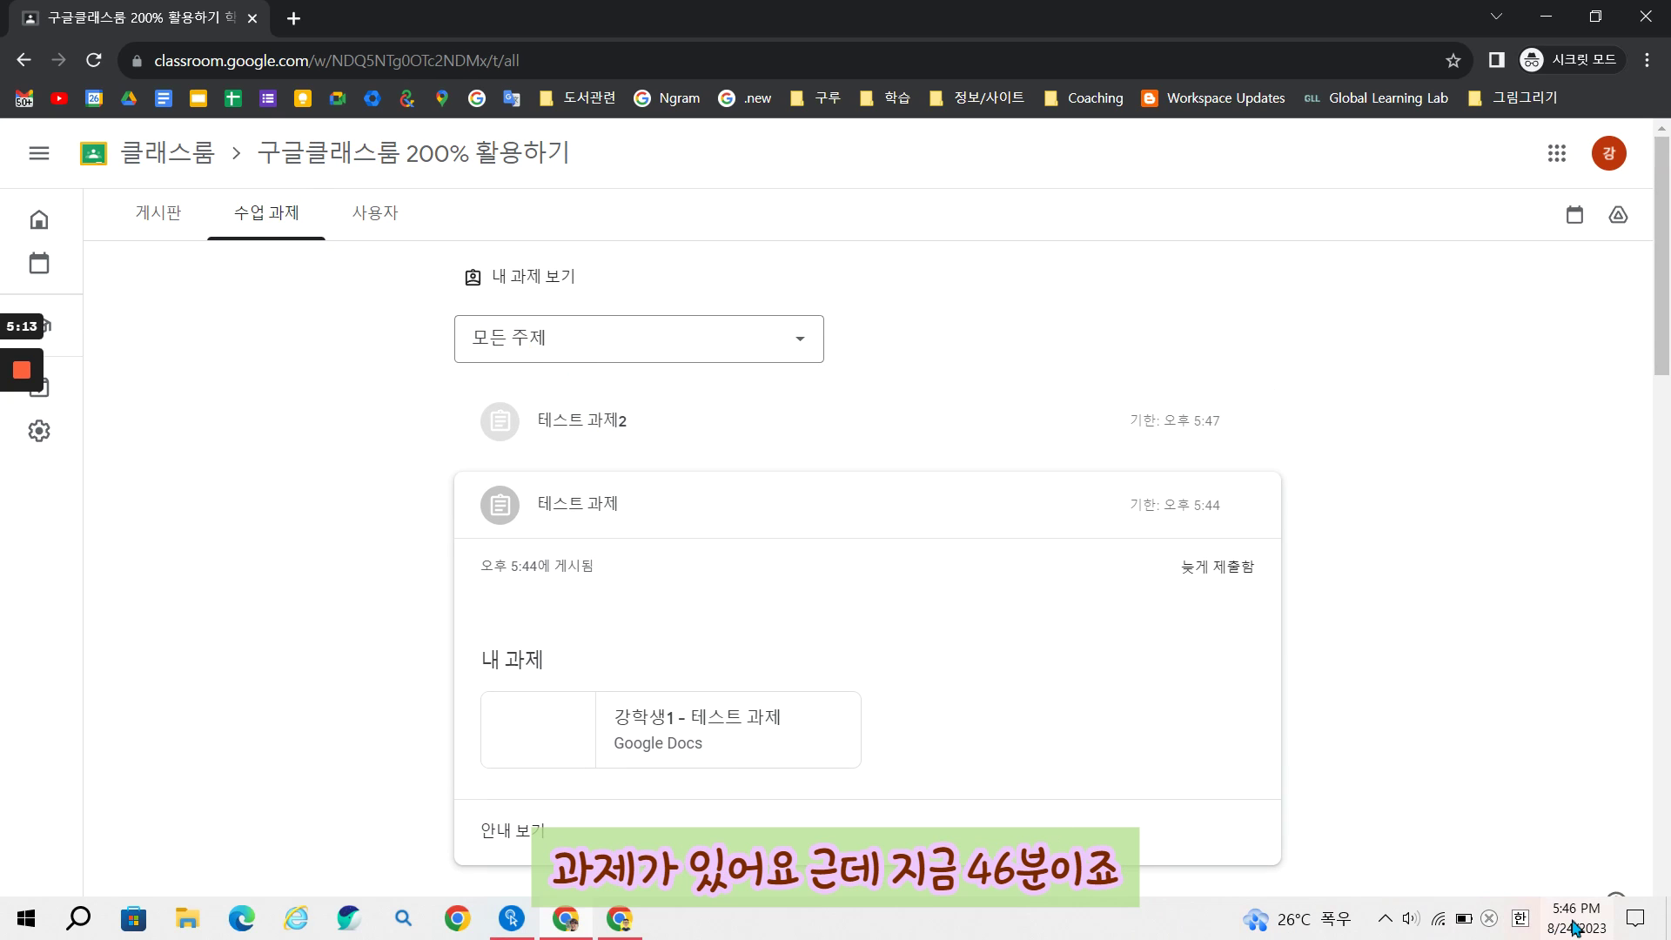
pyautogui.moveTo(1575, 927)
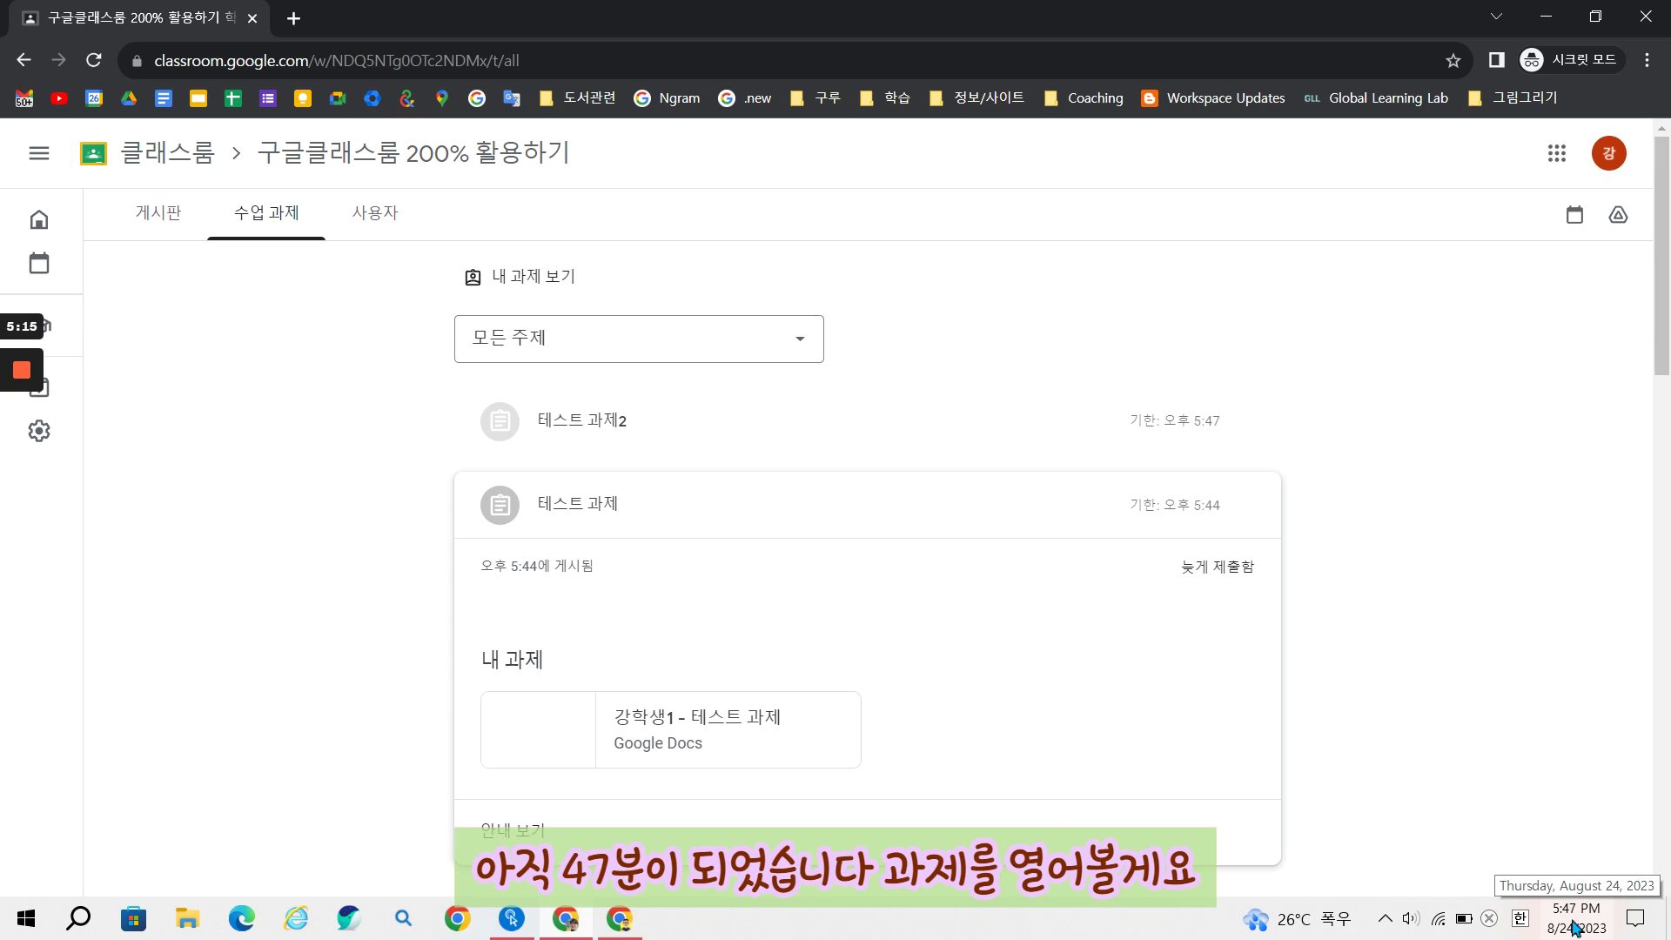
pyautogui.click(587, 422)
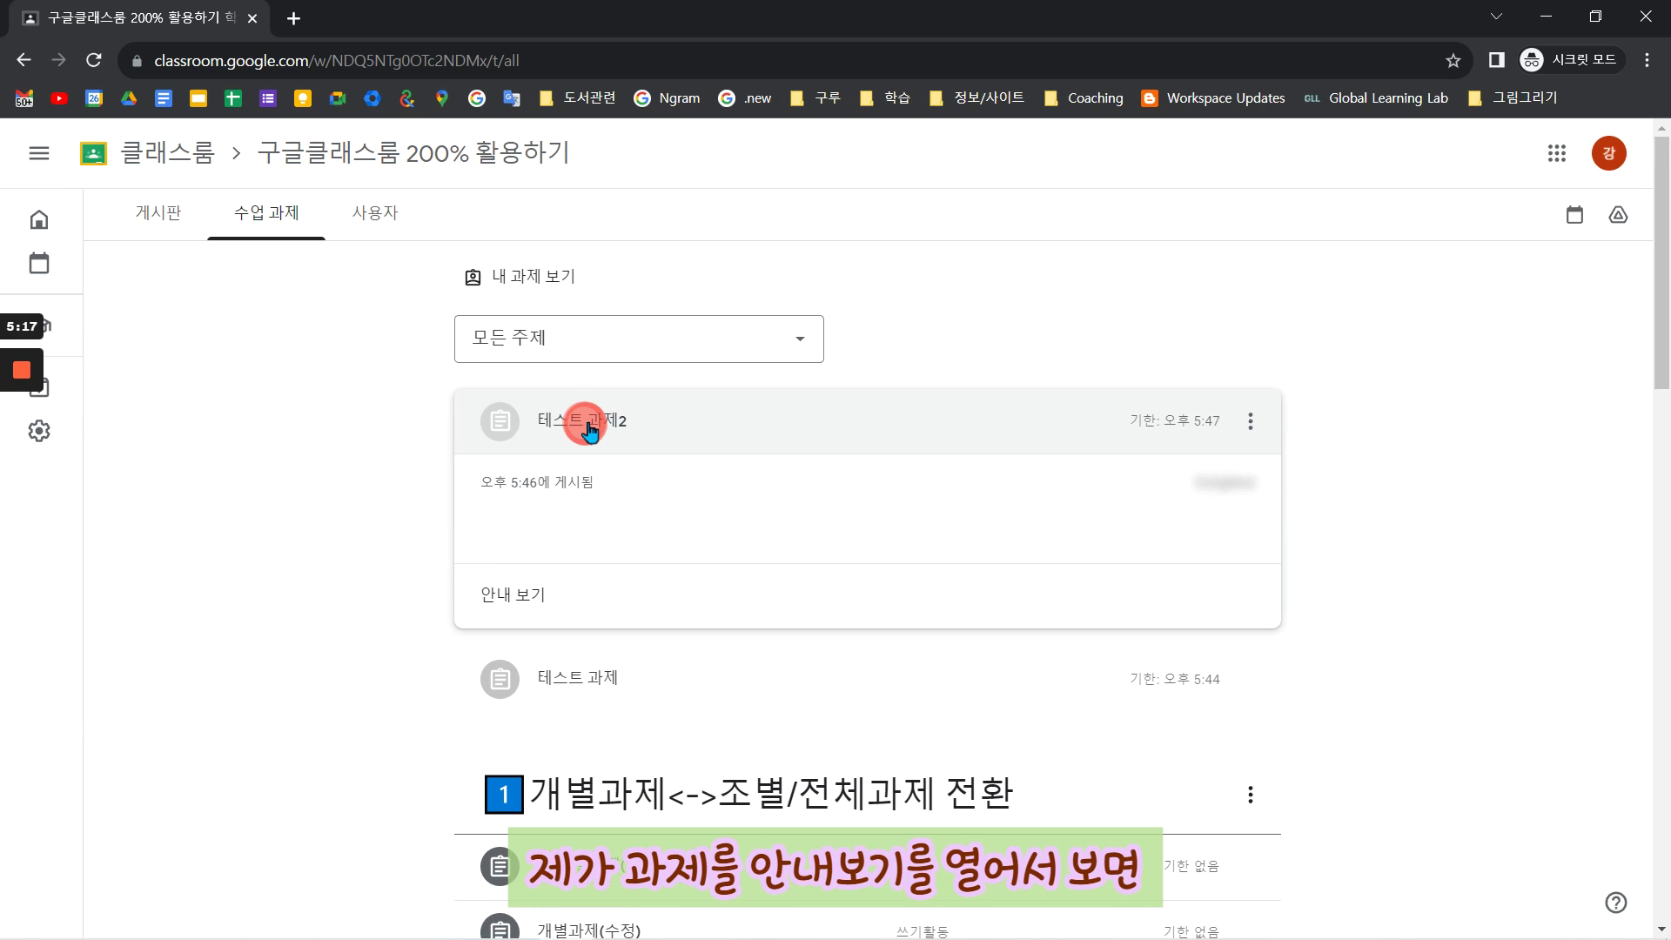
pyautogui.click(512, 600)
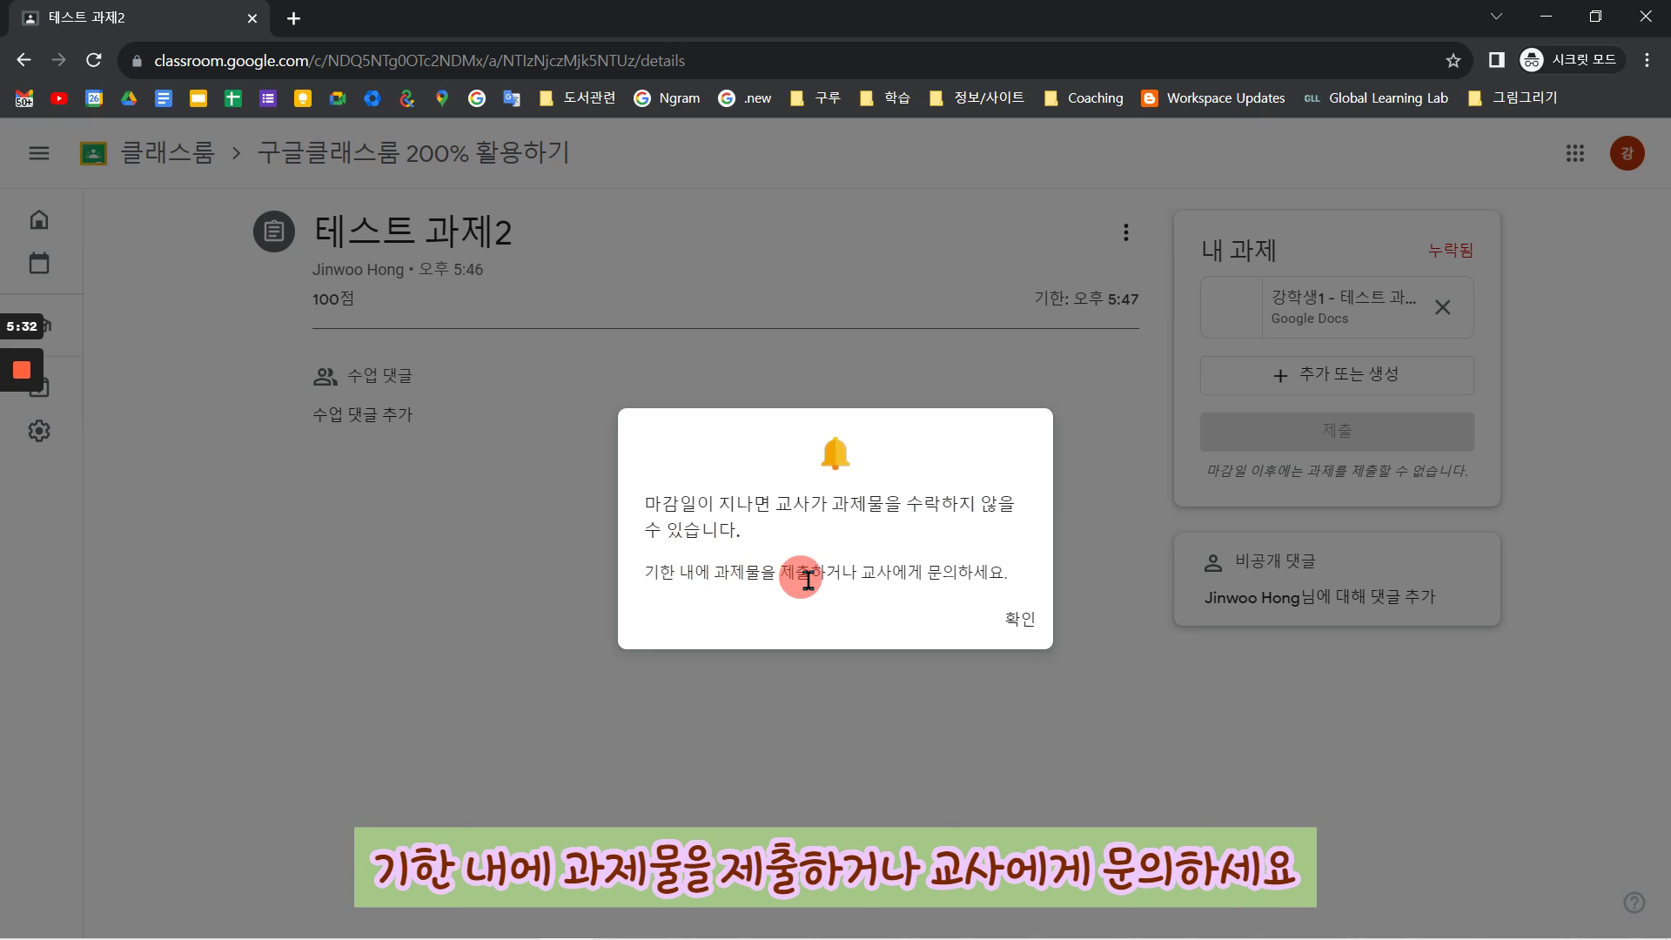
pyautogui.click(1020, 620)
# - Try to submit 테스트 과제2 and attach the recent [Template] 감상문 작성하기 document to the student's work from Google Drive
pyautogui.click(1363, 432)
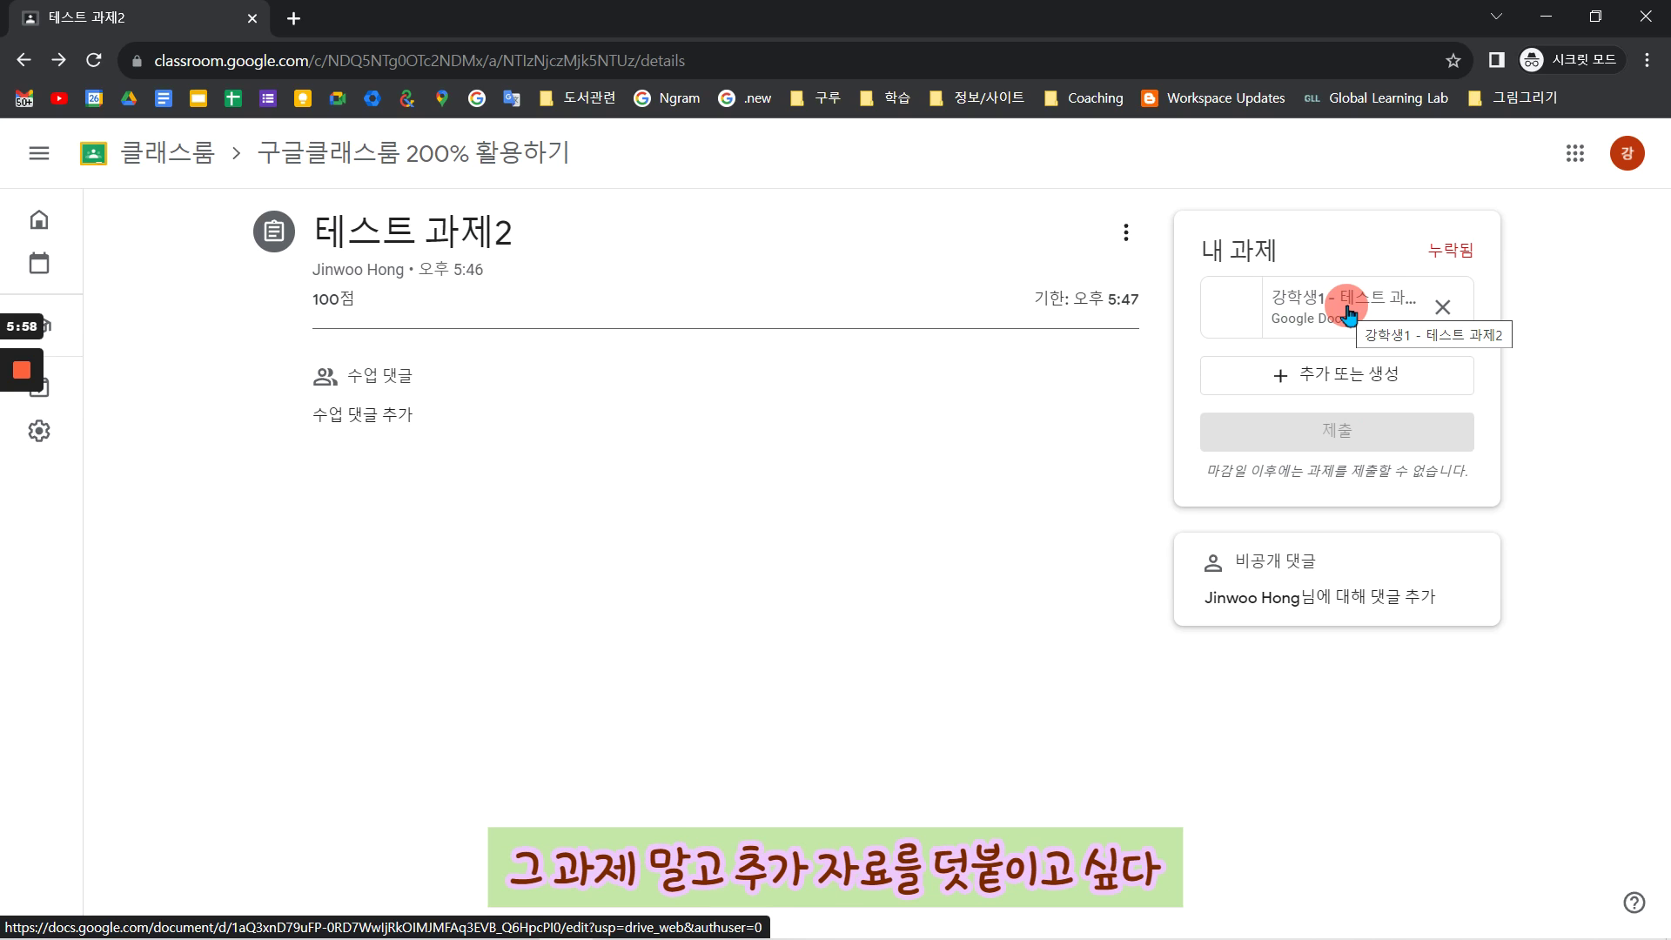
pyautogui.click(1341, 379)
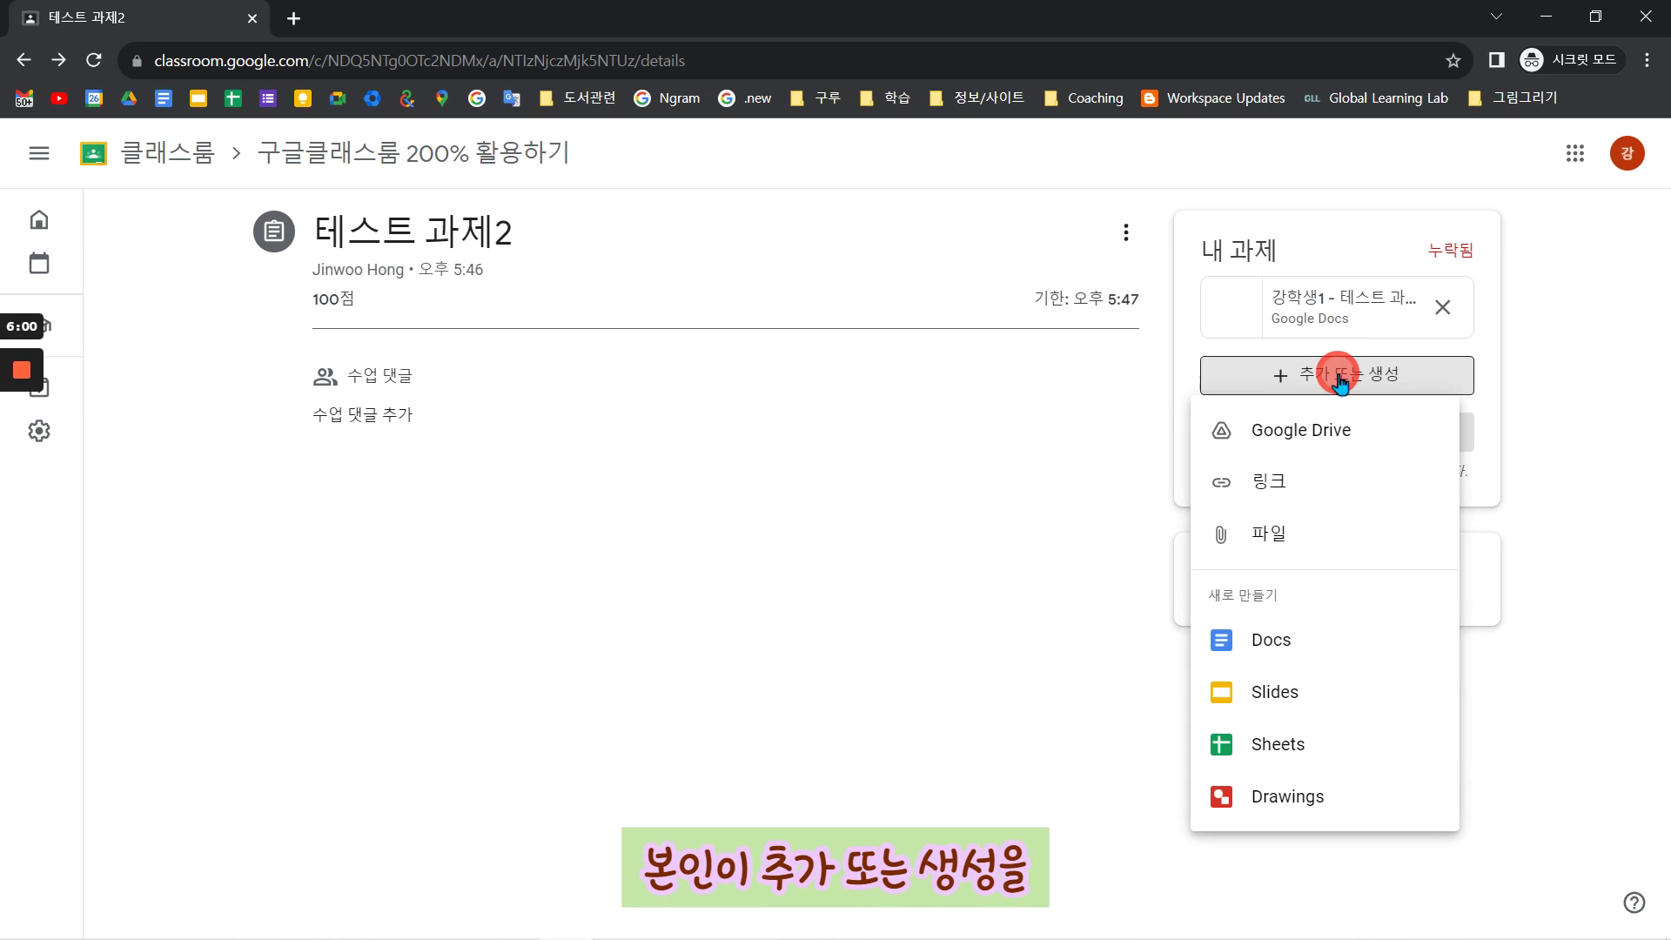
pyautogui.click(1308, 436)
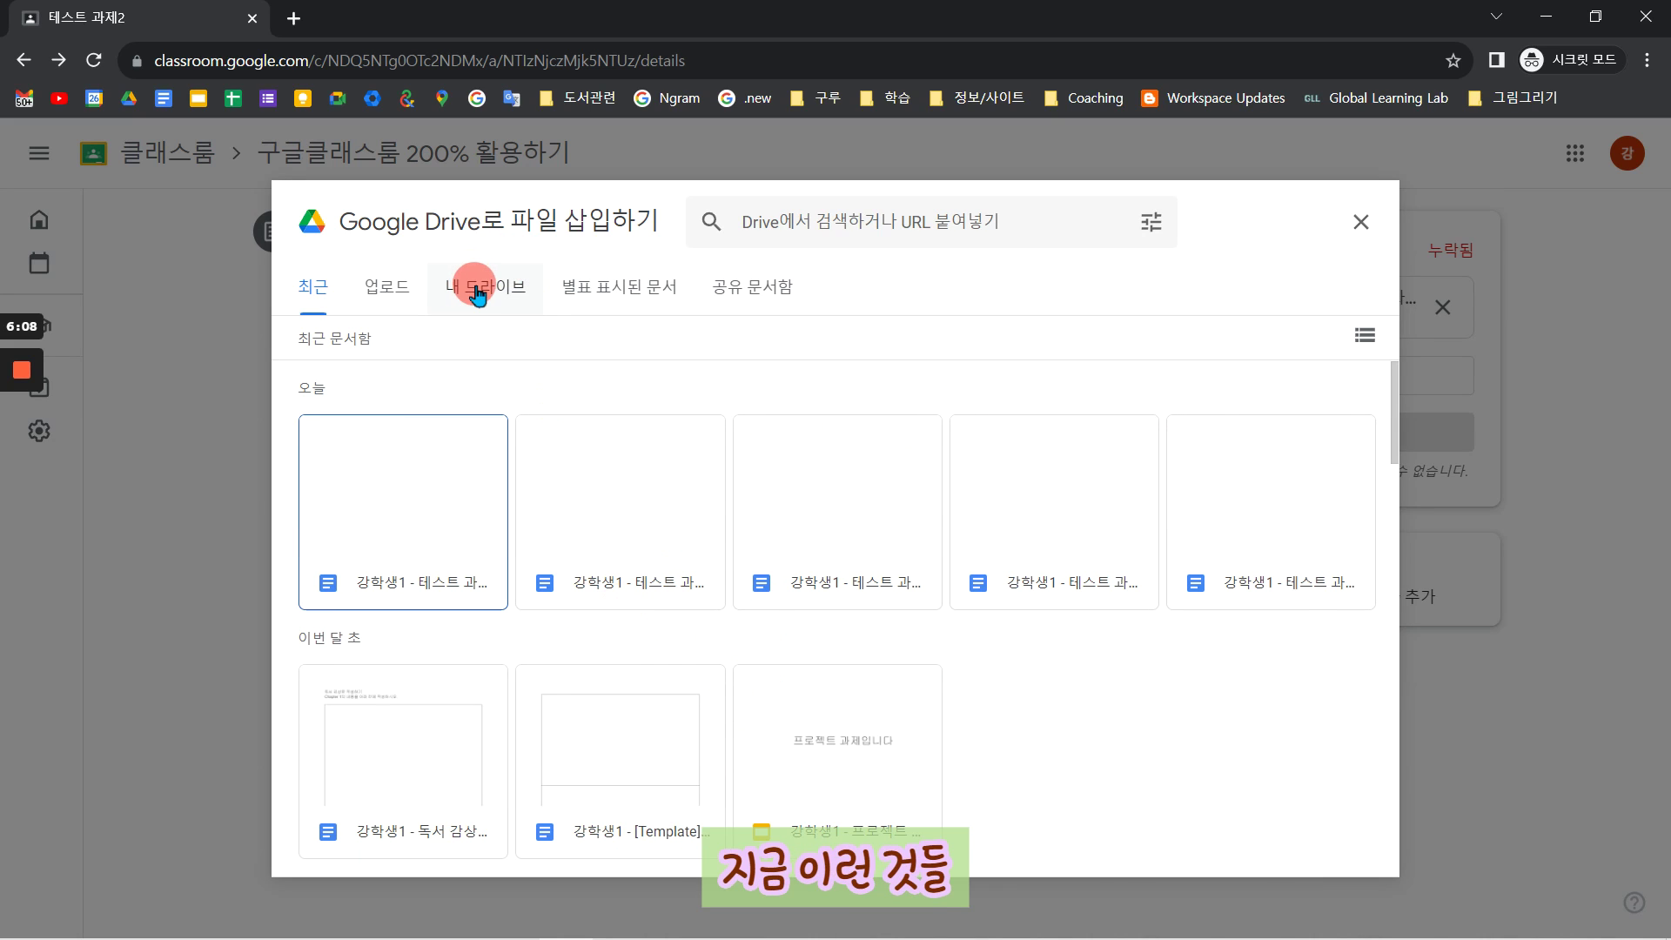
pyautogui.click(653, 705)
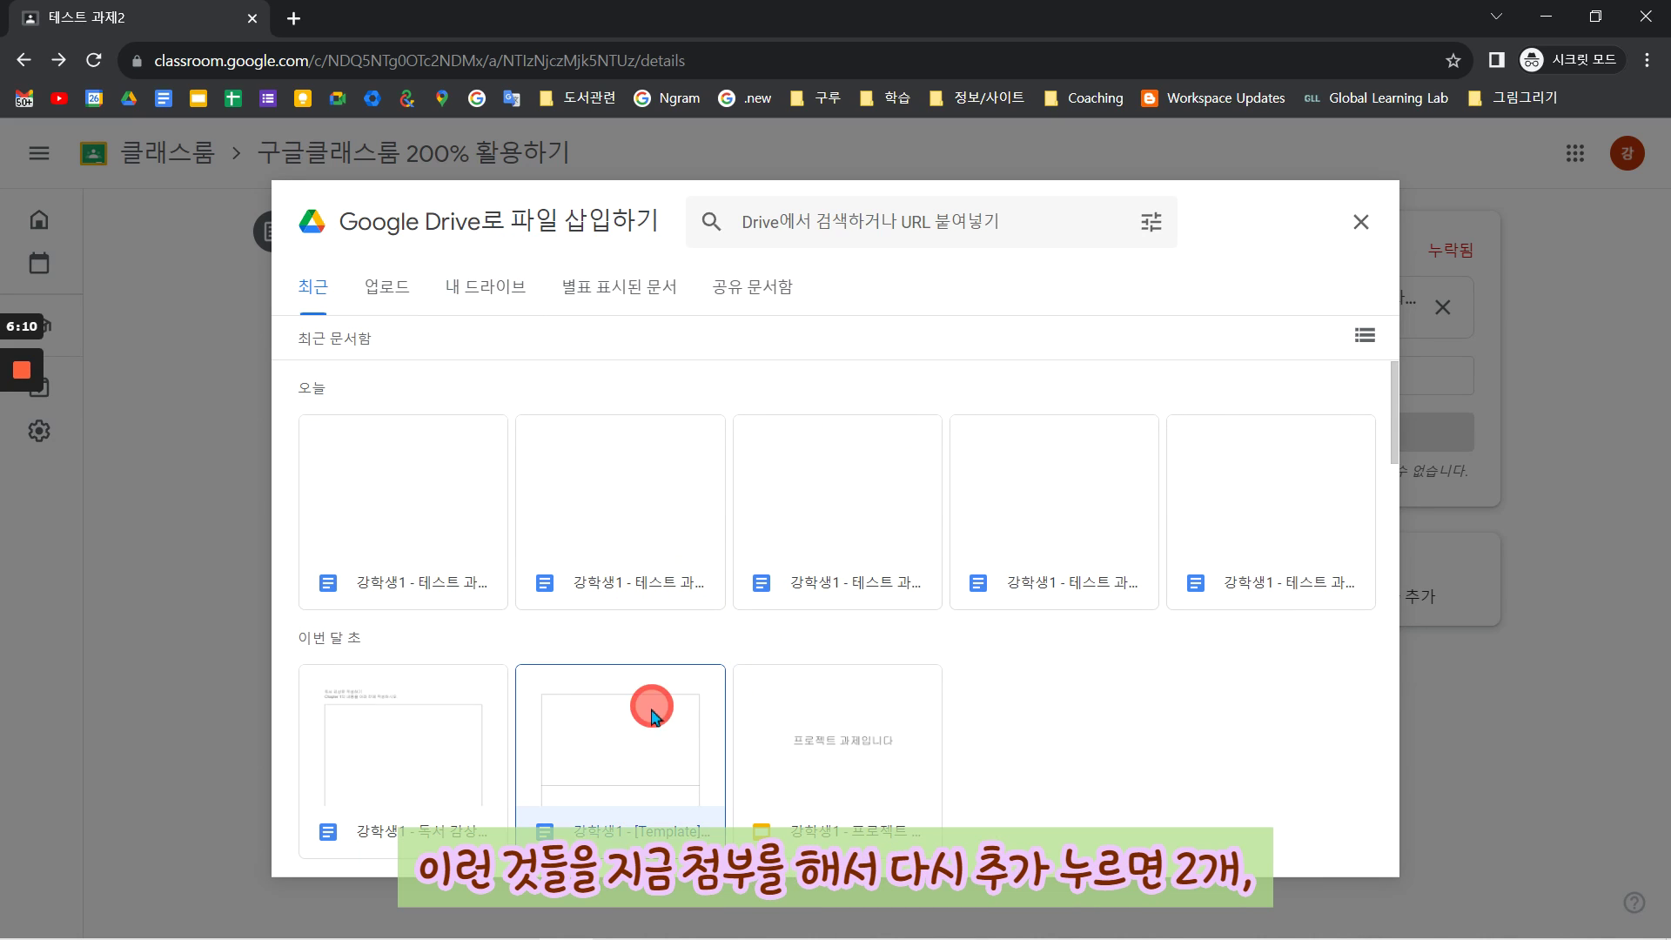
pyautogui.click(1356, 860)
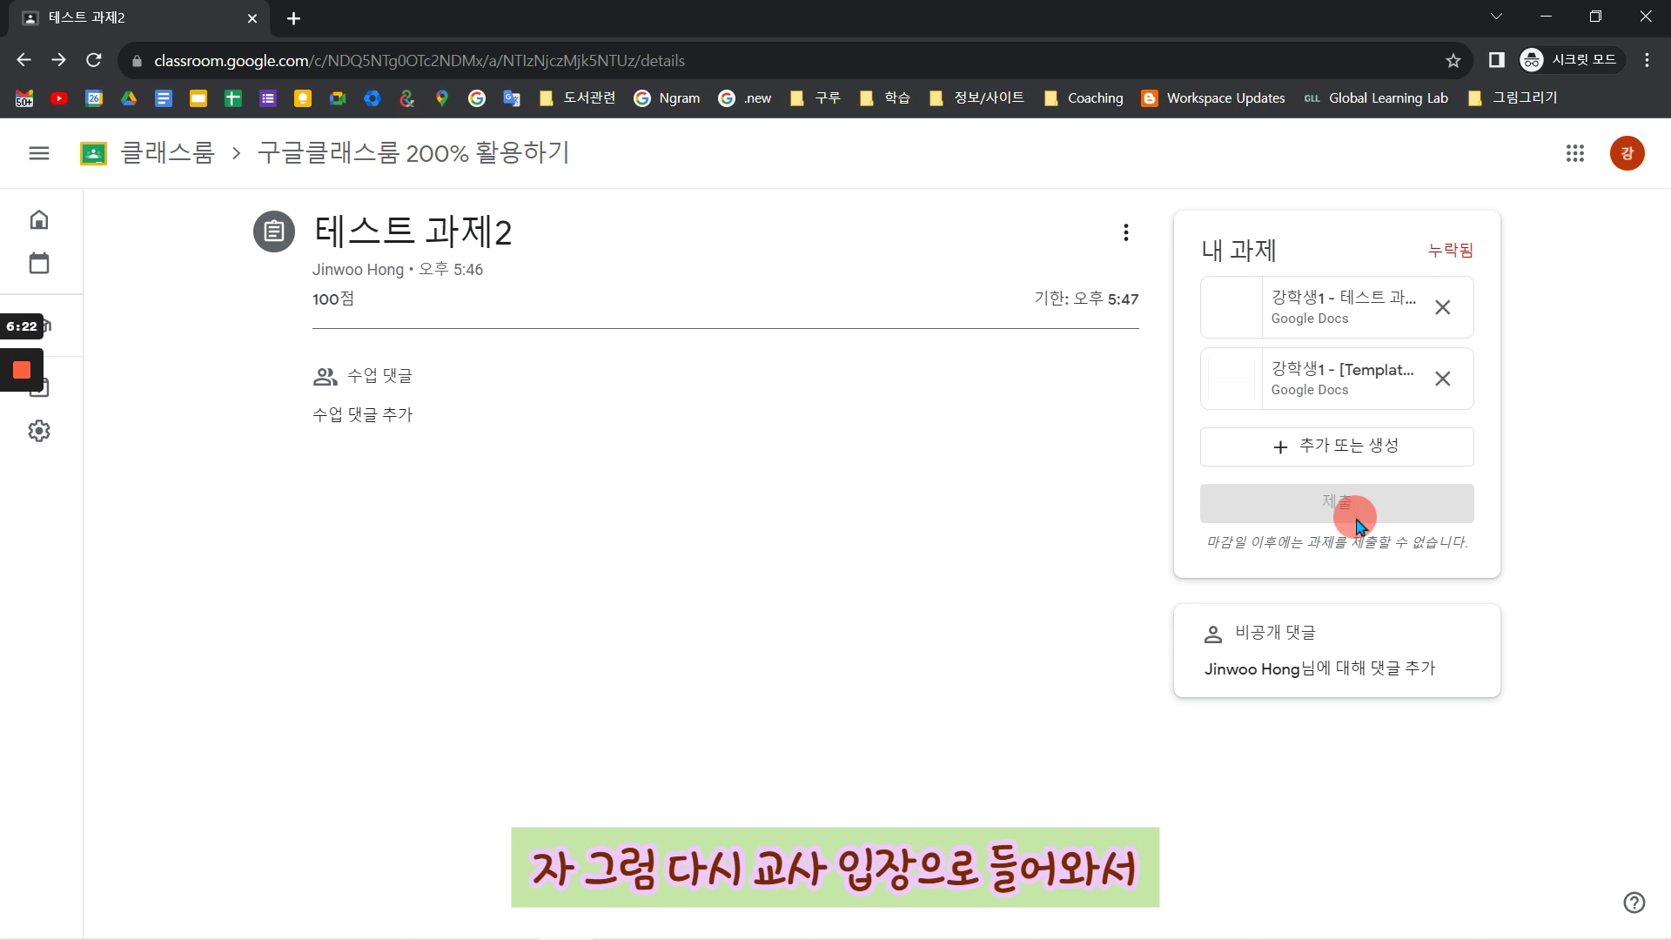
# - Return to the teacher's Chrome window, turn off closing submissions after the due date for 테스트 과제2, and save it without a grade category
pyautogui.moveTo(781, 938)
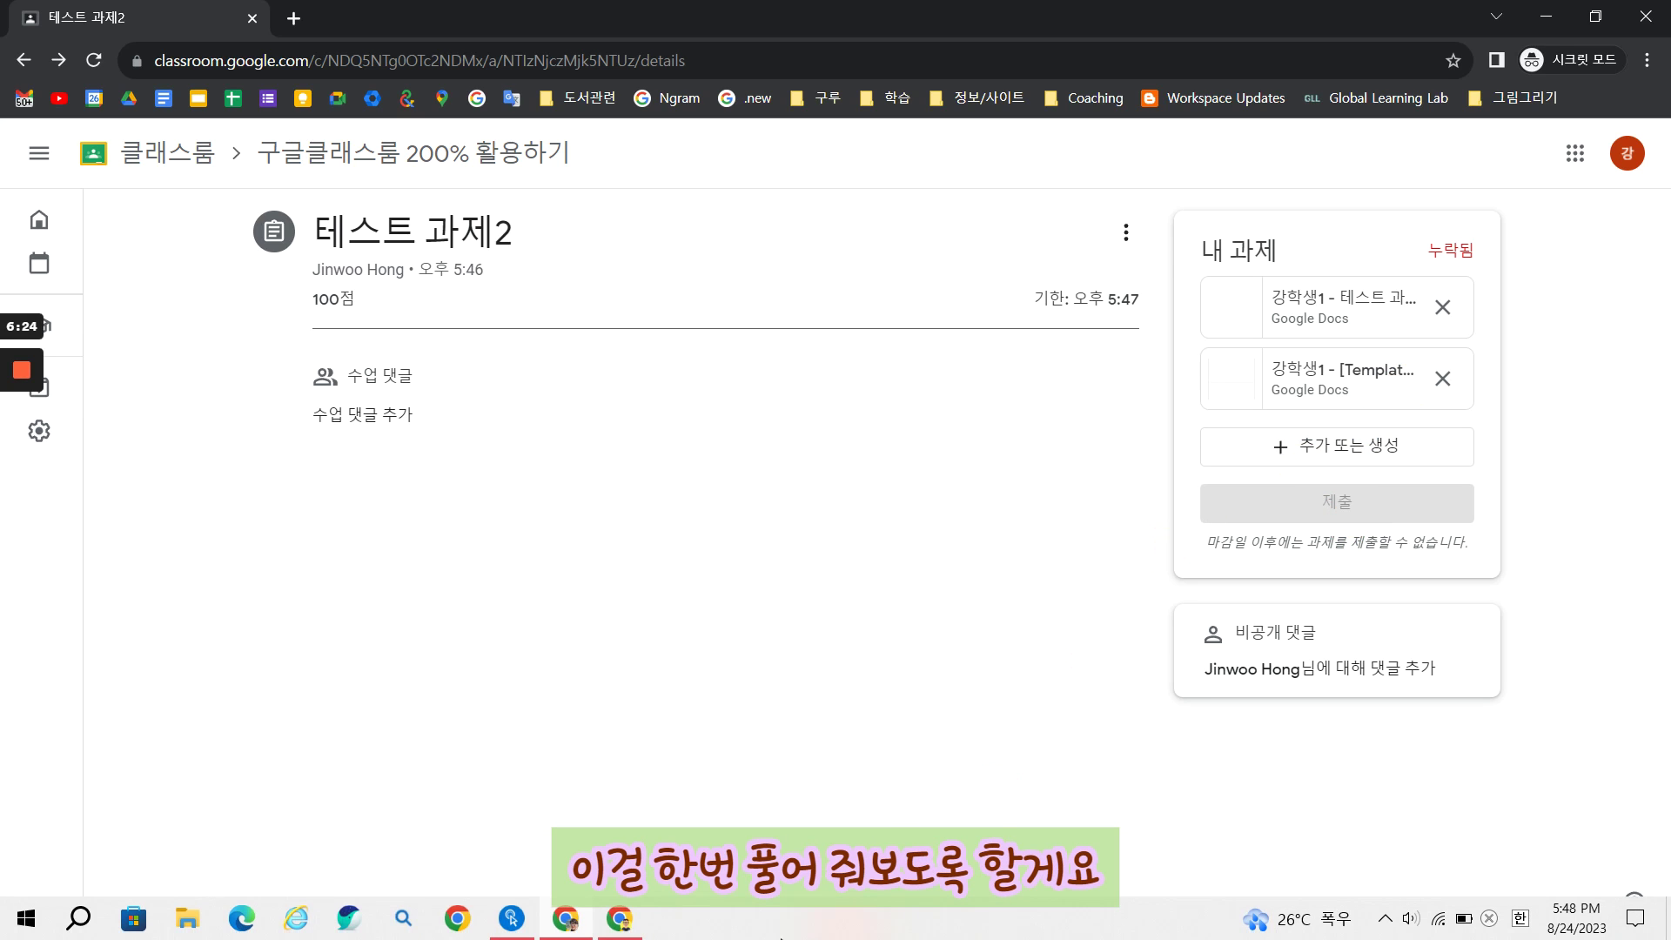
pyautogui.click(597, 930)
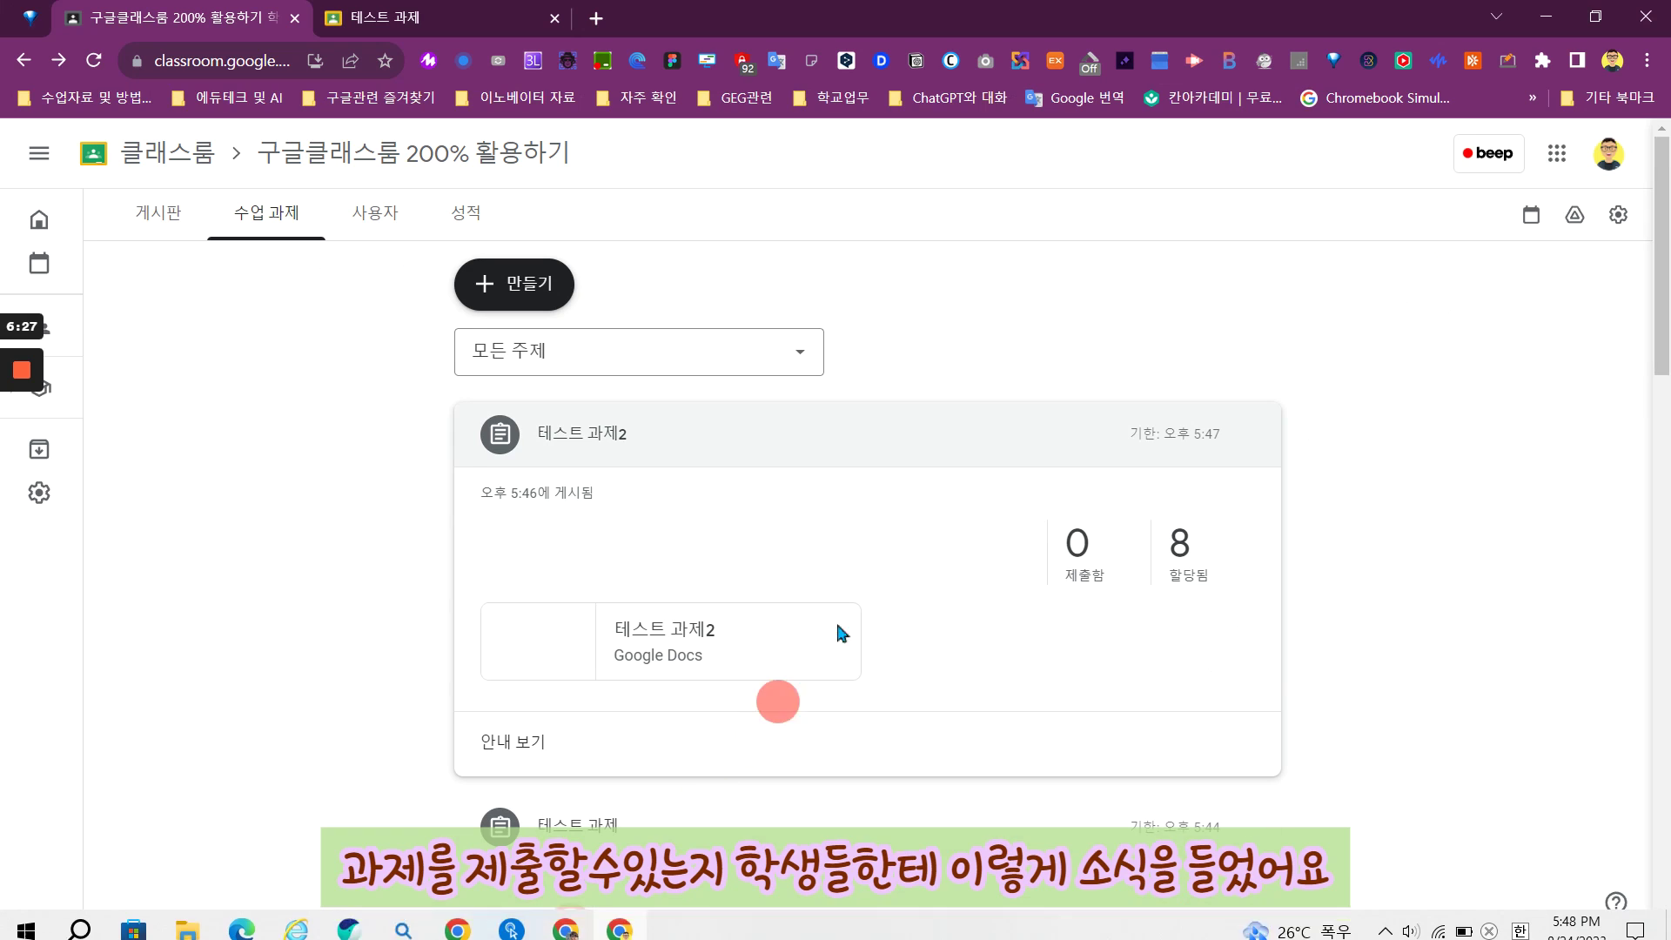
pyautogui.click(1249, 435)
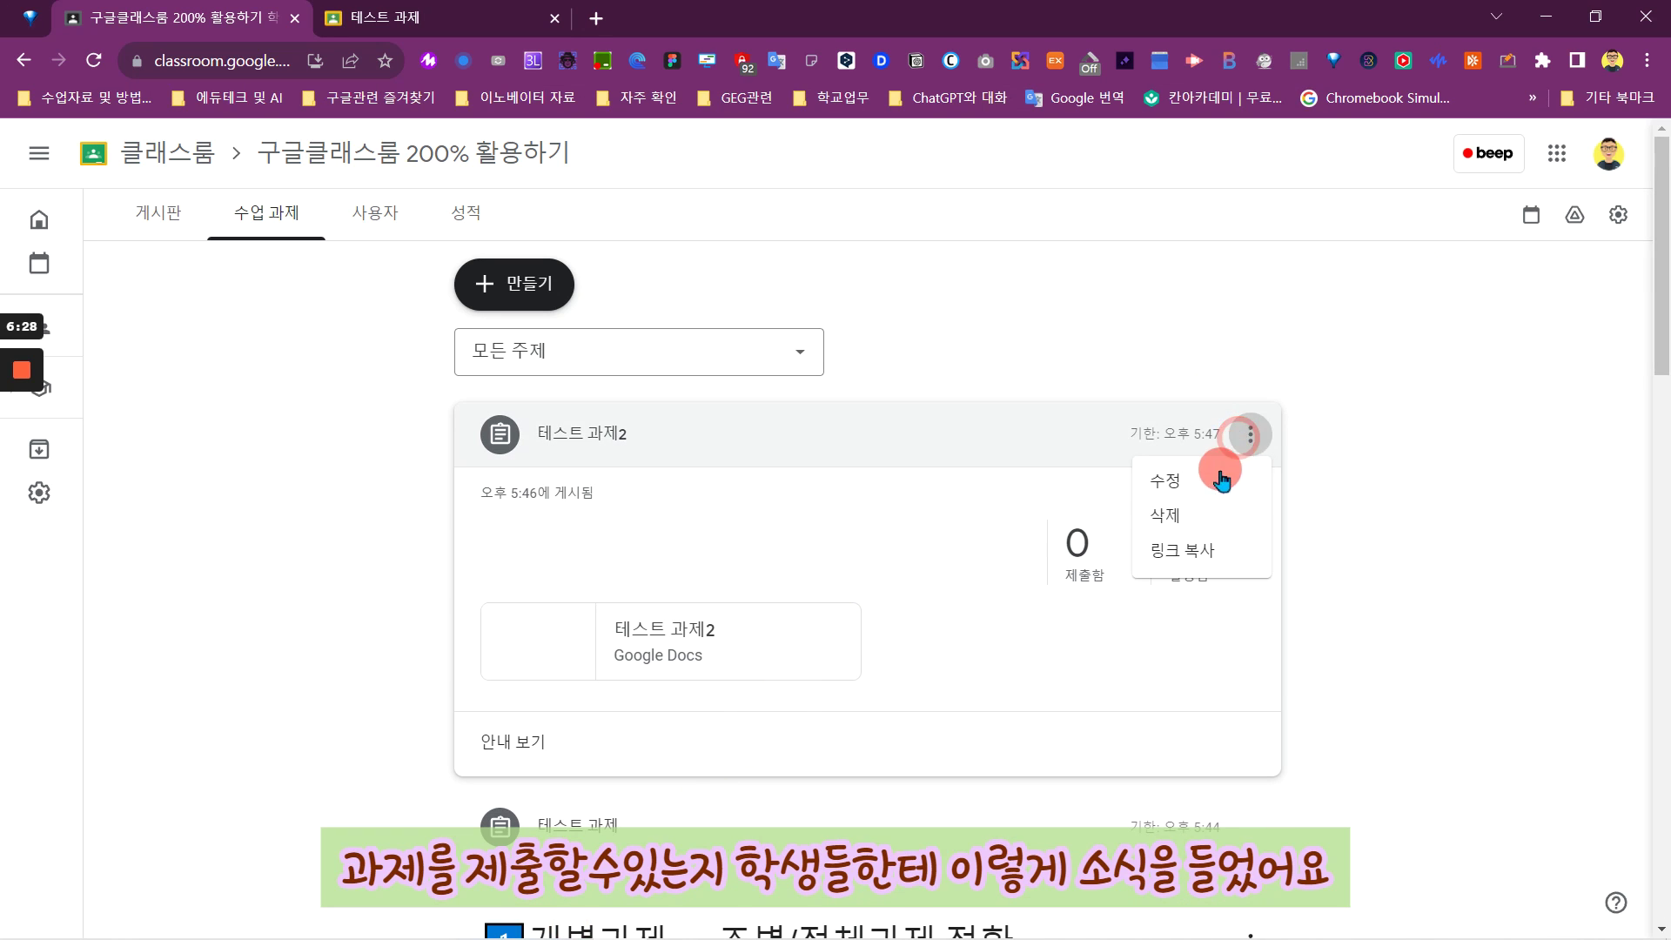
pyautogui.click(1216, 481)
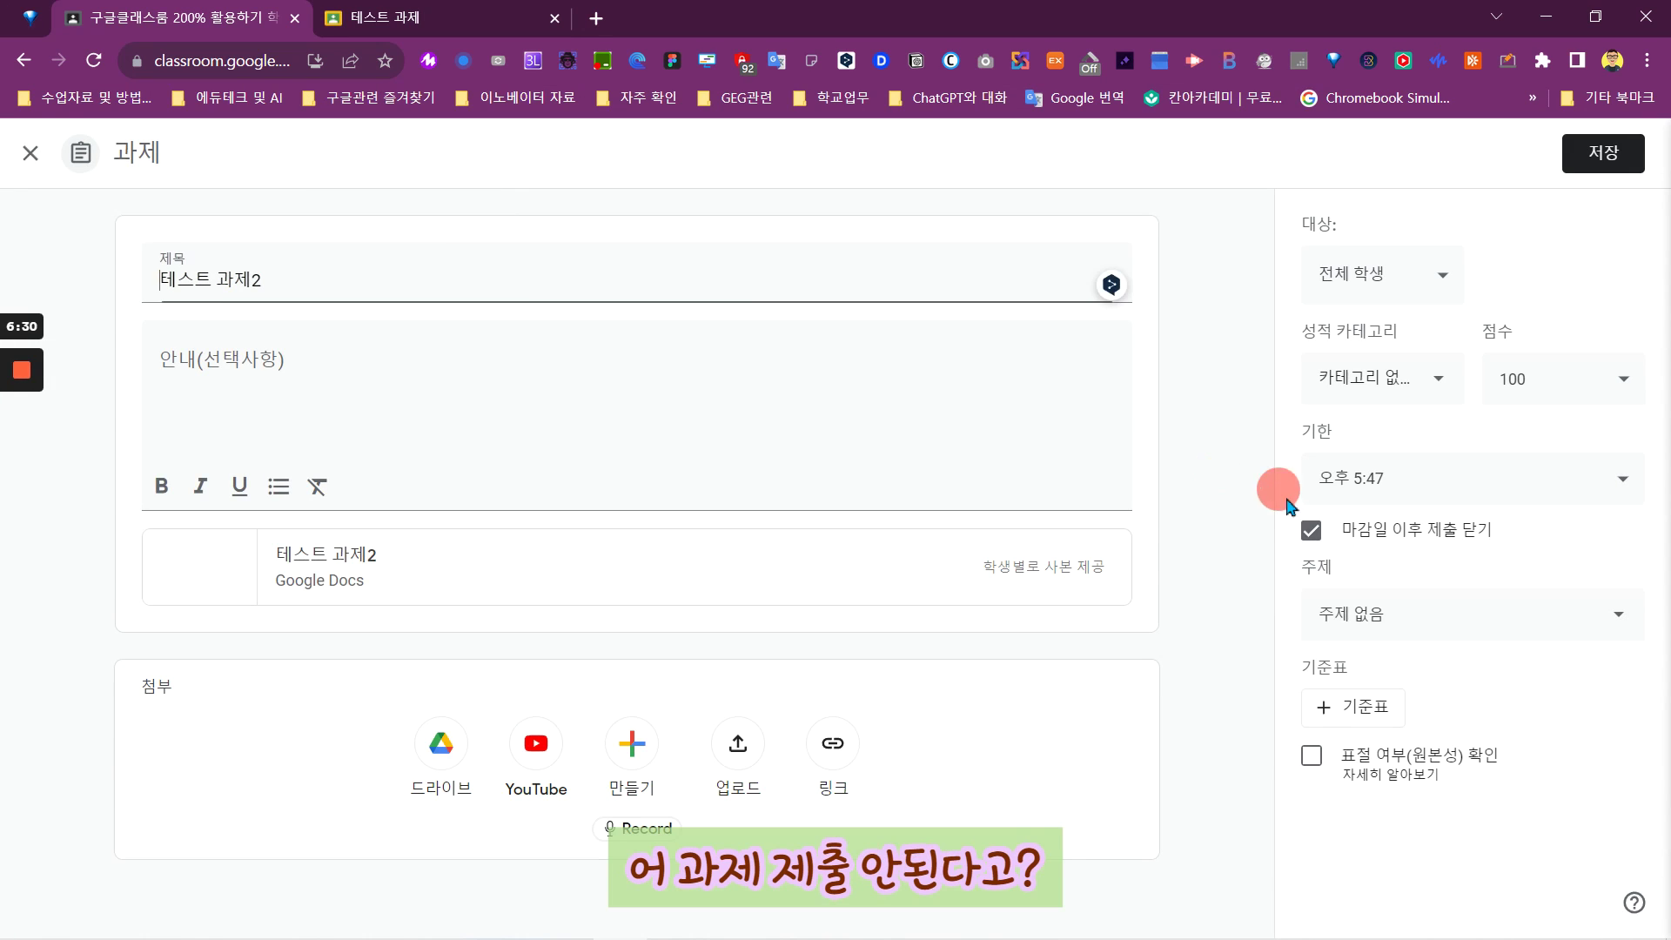
pyautogui.click(1310, 533)
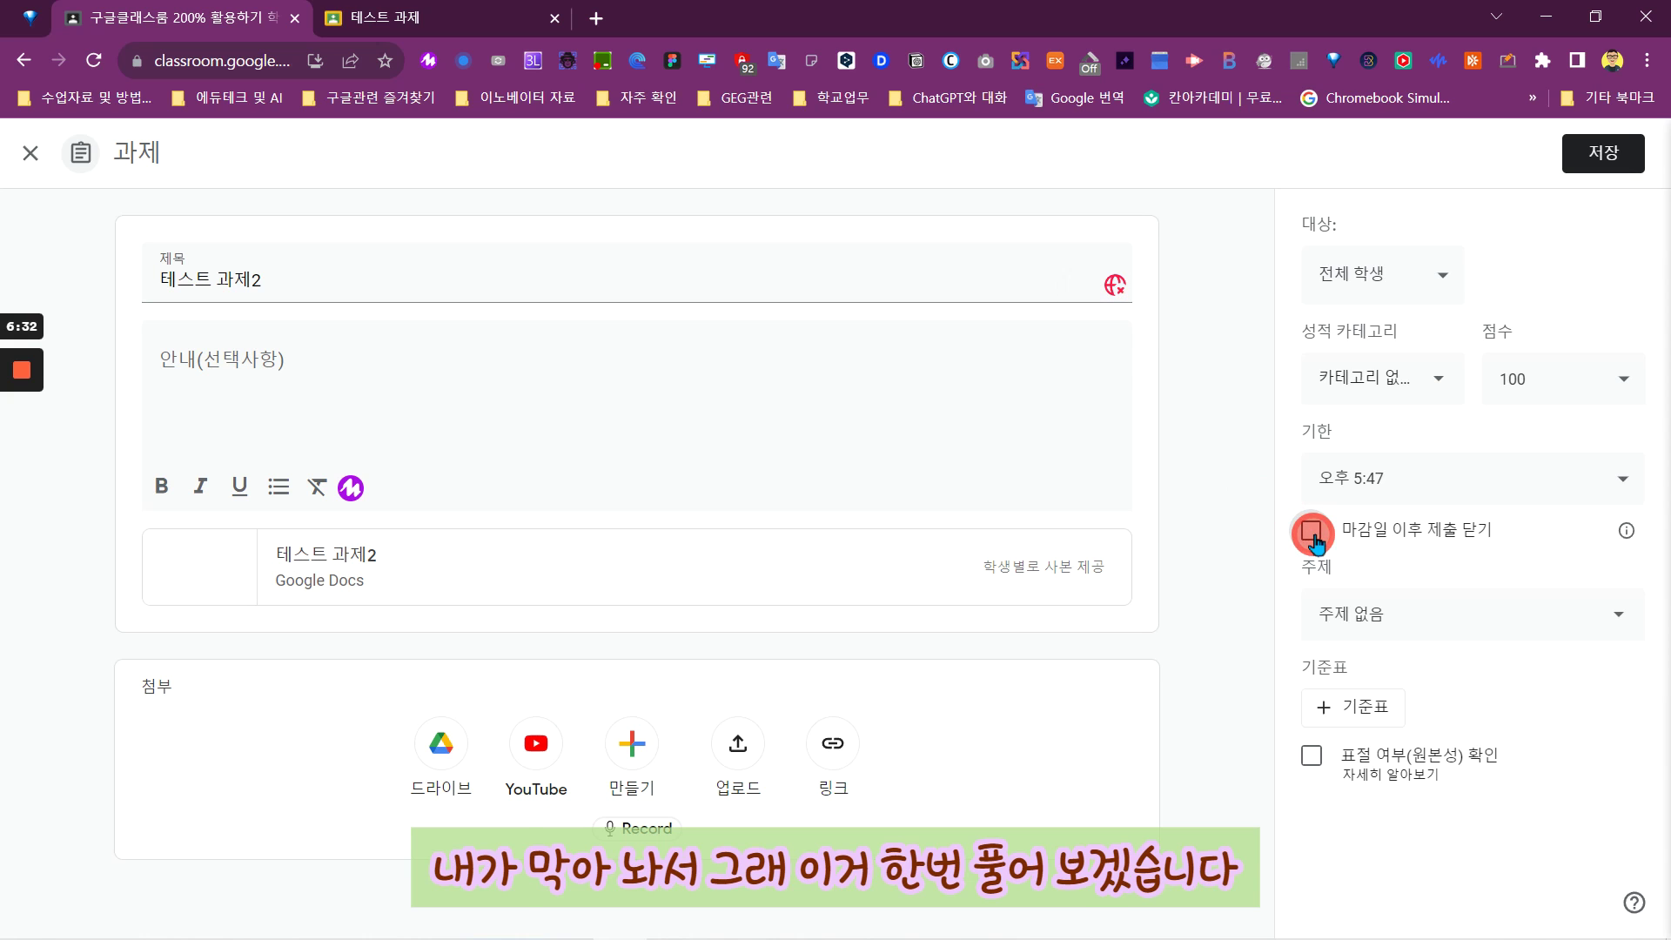
pyautogui.click(1606, 172)
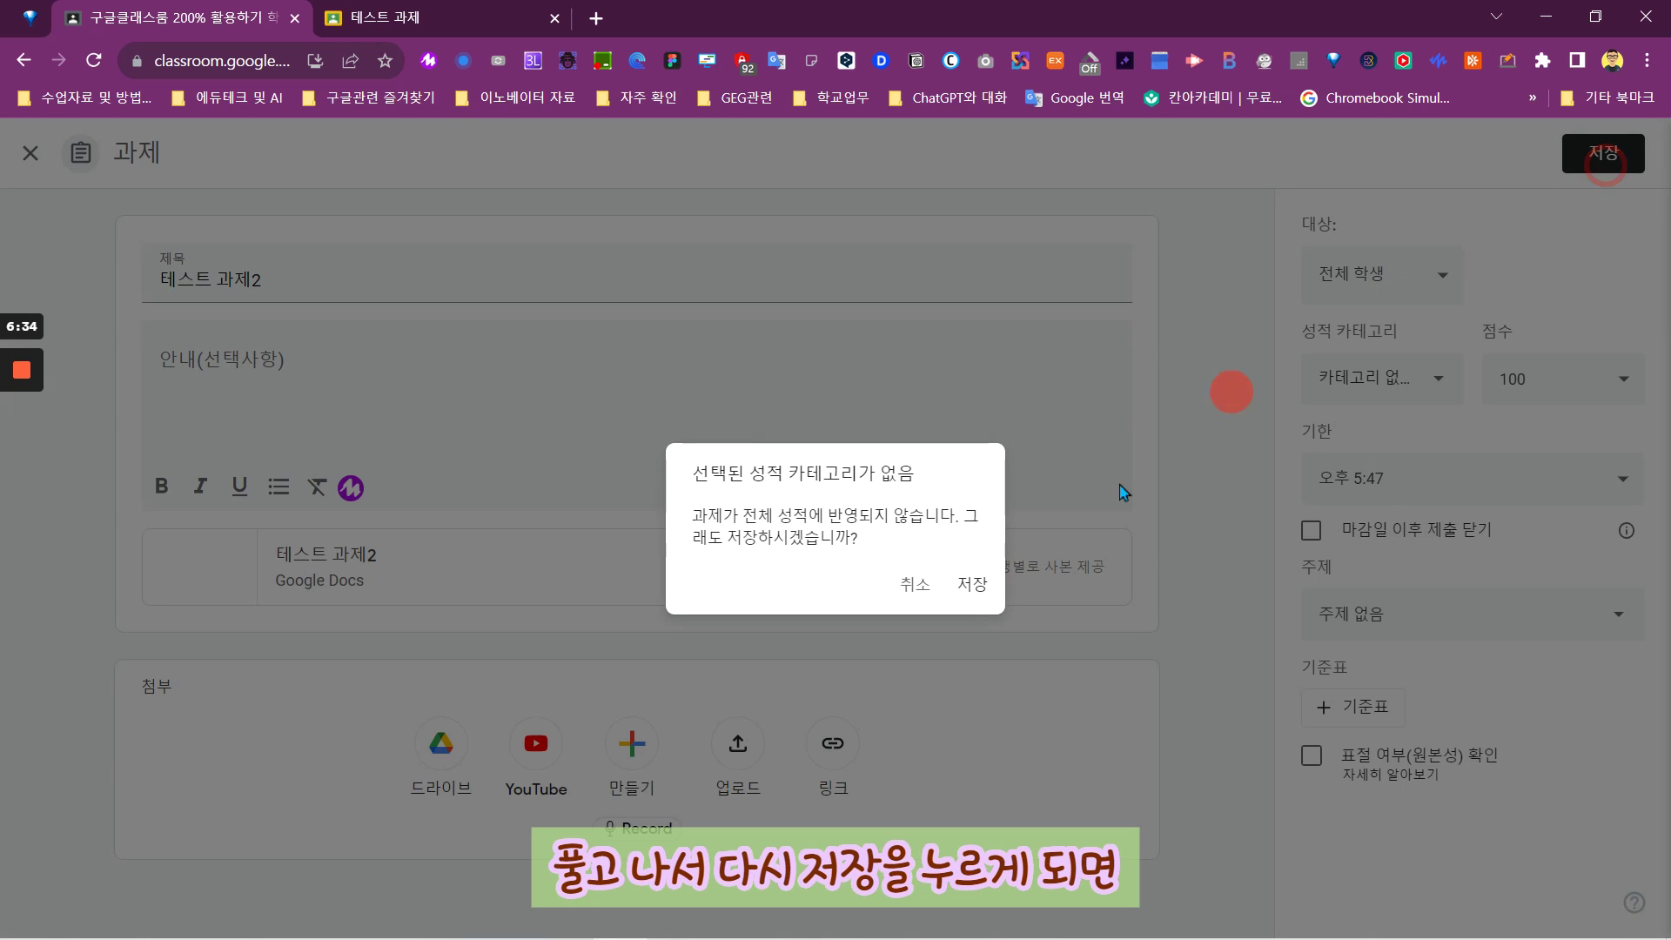
pyautogui.click(973, 600)
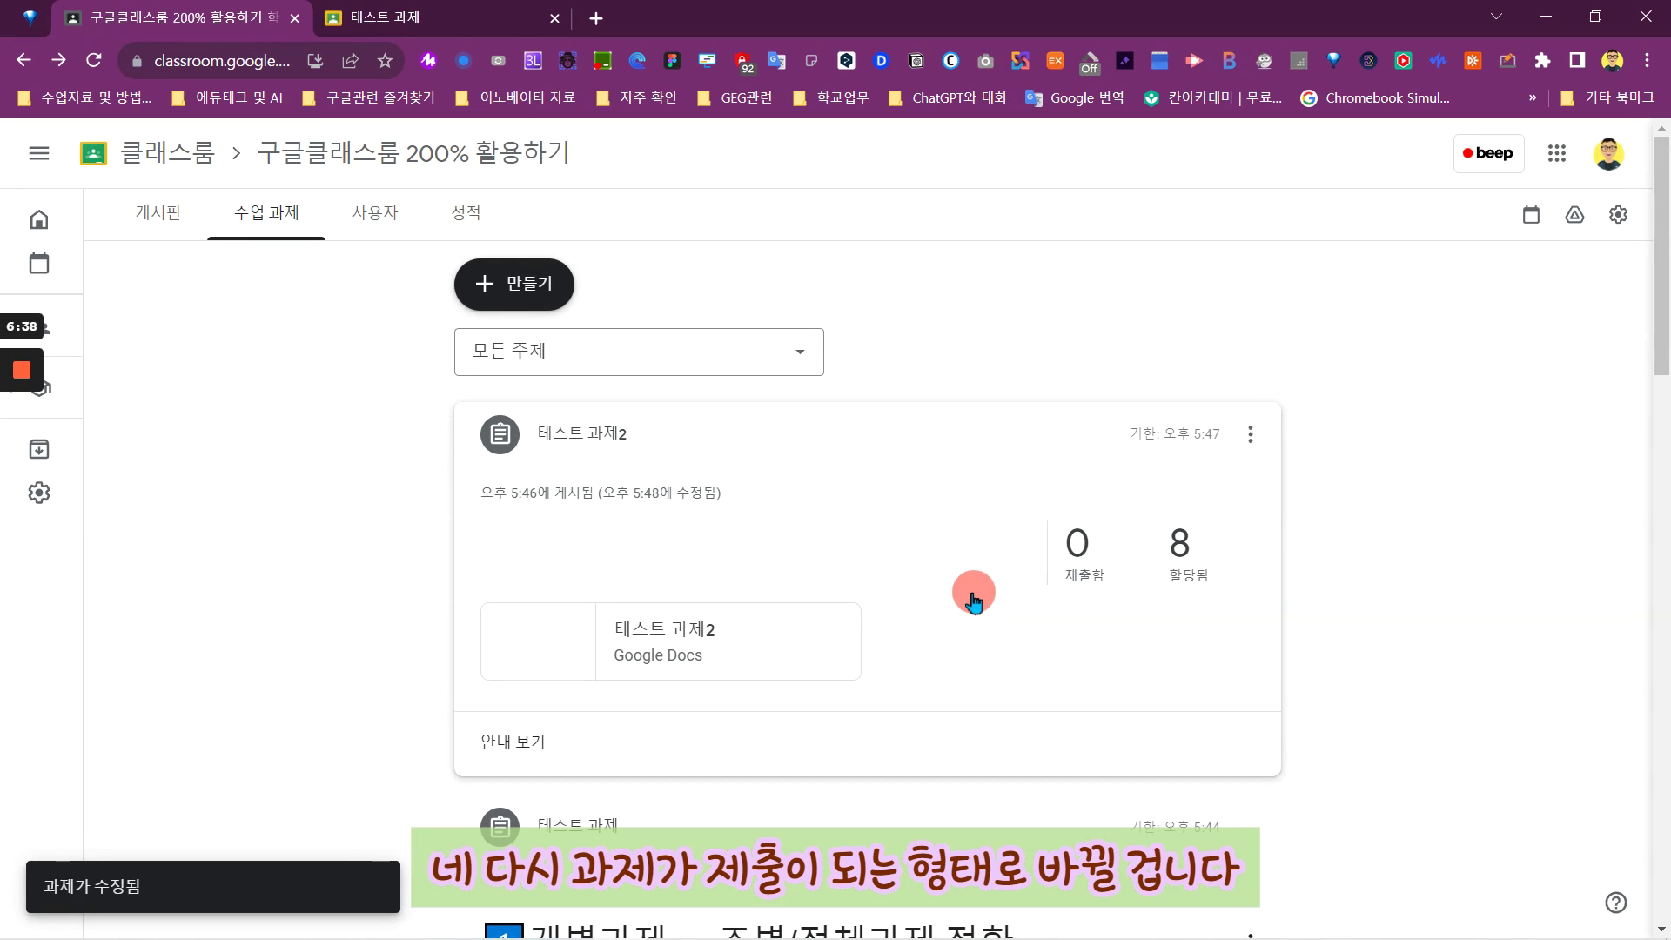
# - Switch to the student's Chrome window and check the submission confirmation for 테스트 과제2, cancelling it without submitting
pyautogui.moveTo(664, 931)
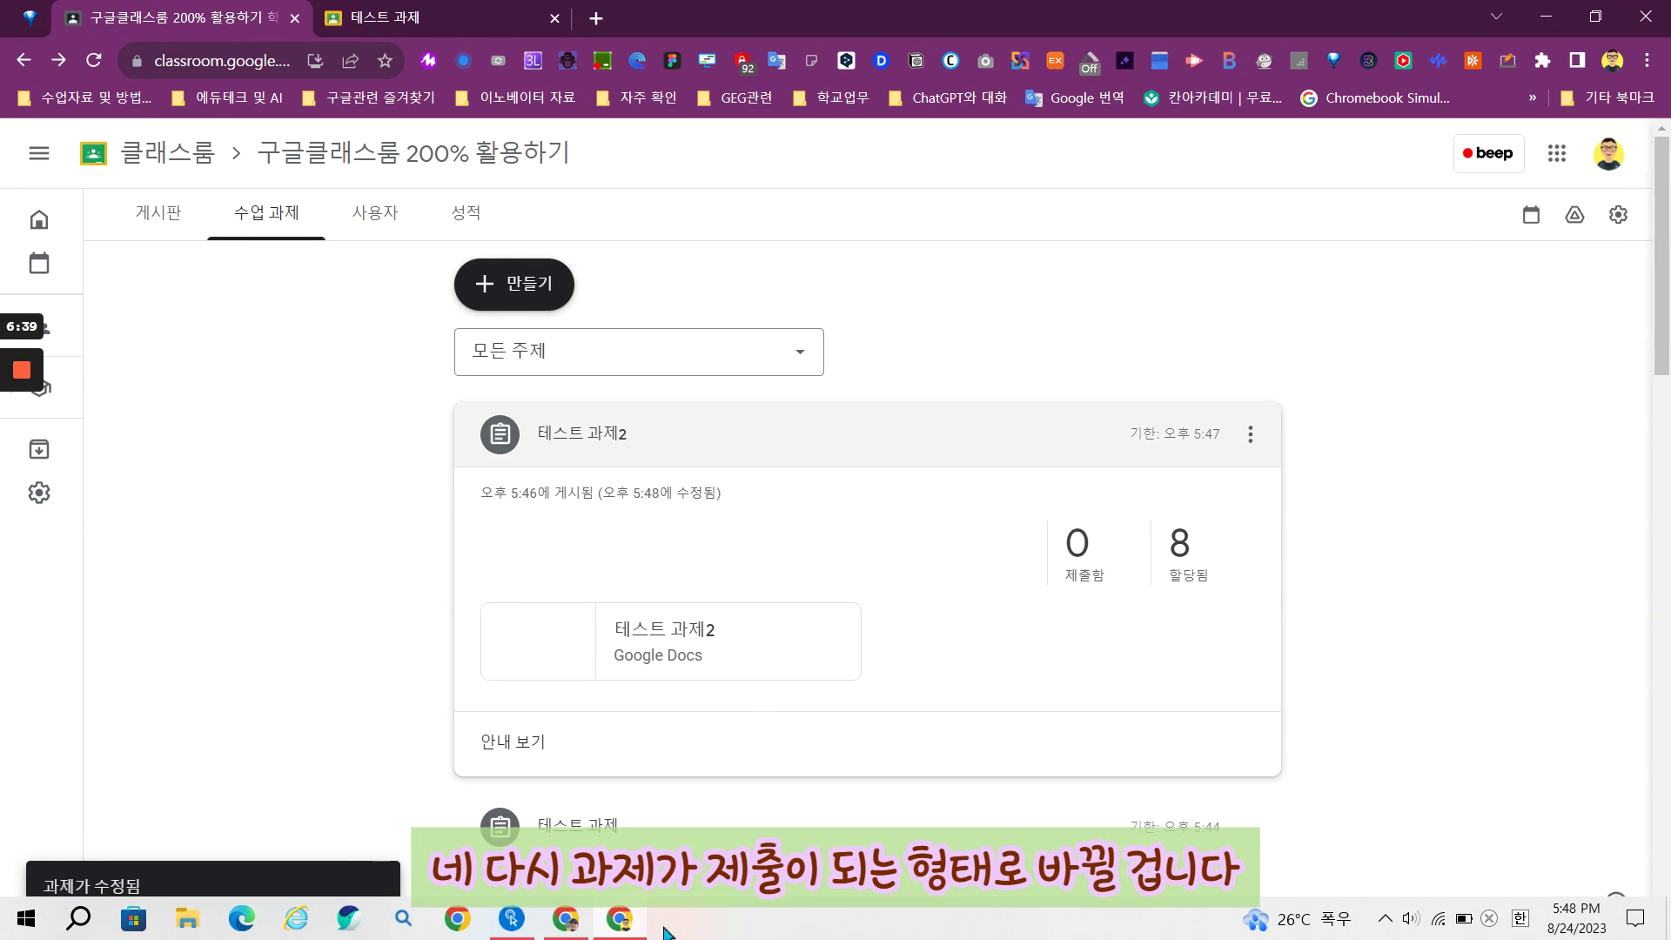
pyautogui.click(618, 919)
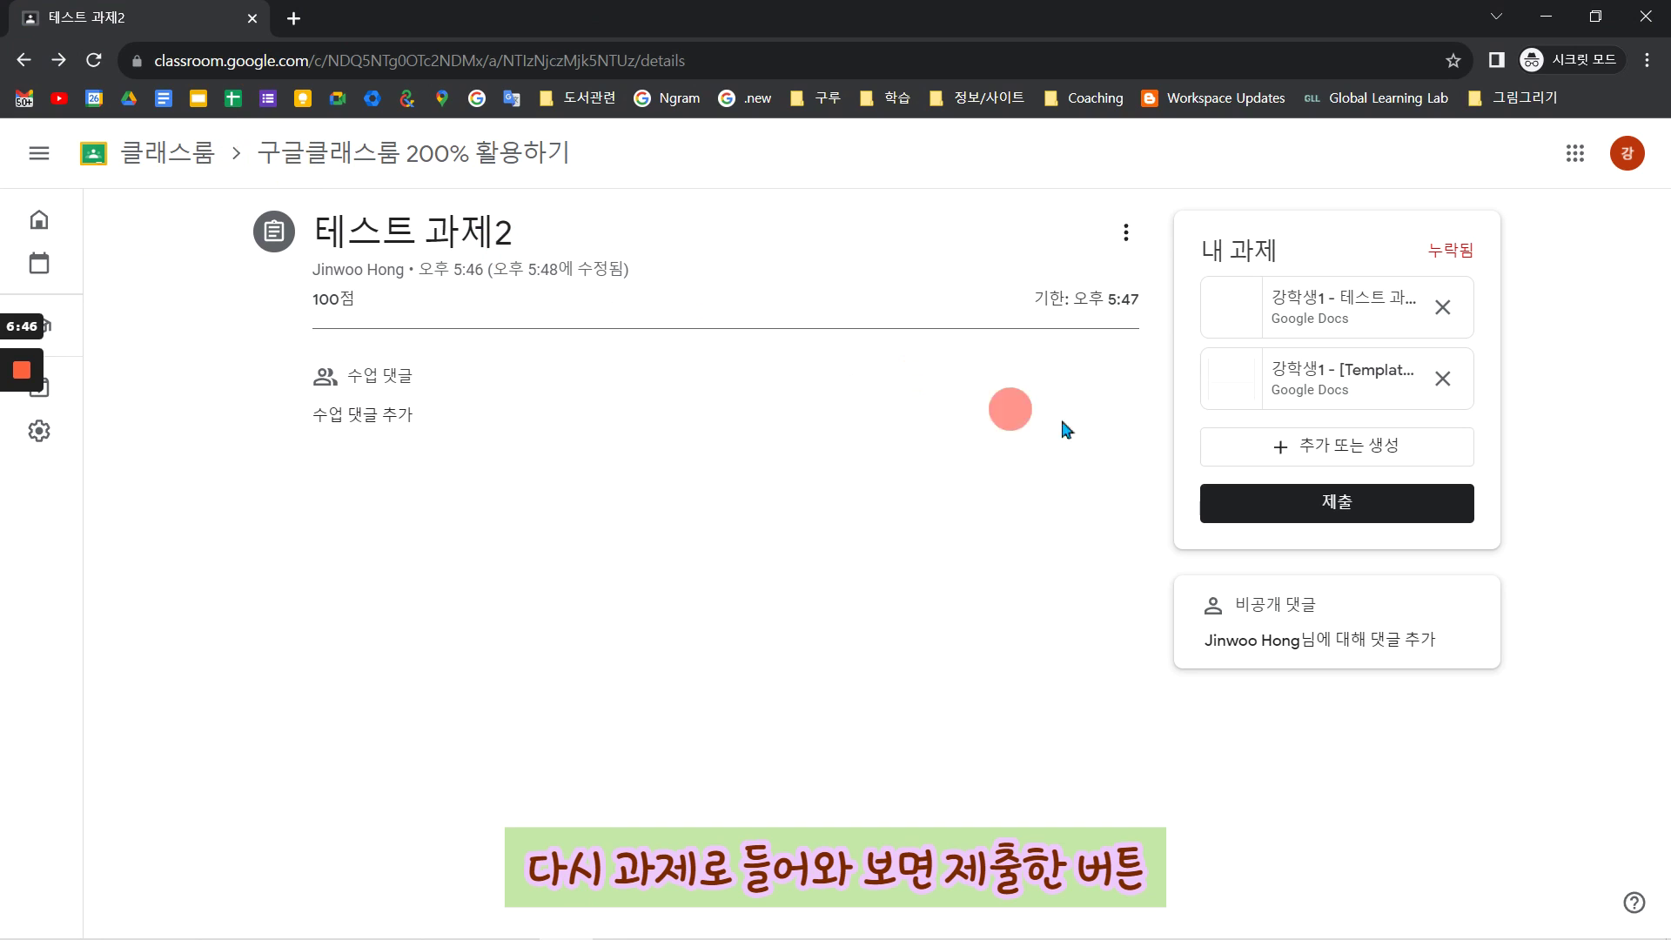
pyautogui.click(1353, 514)
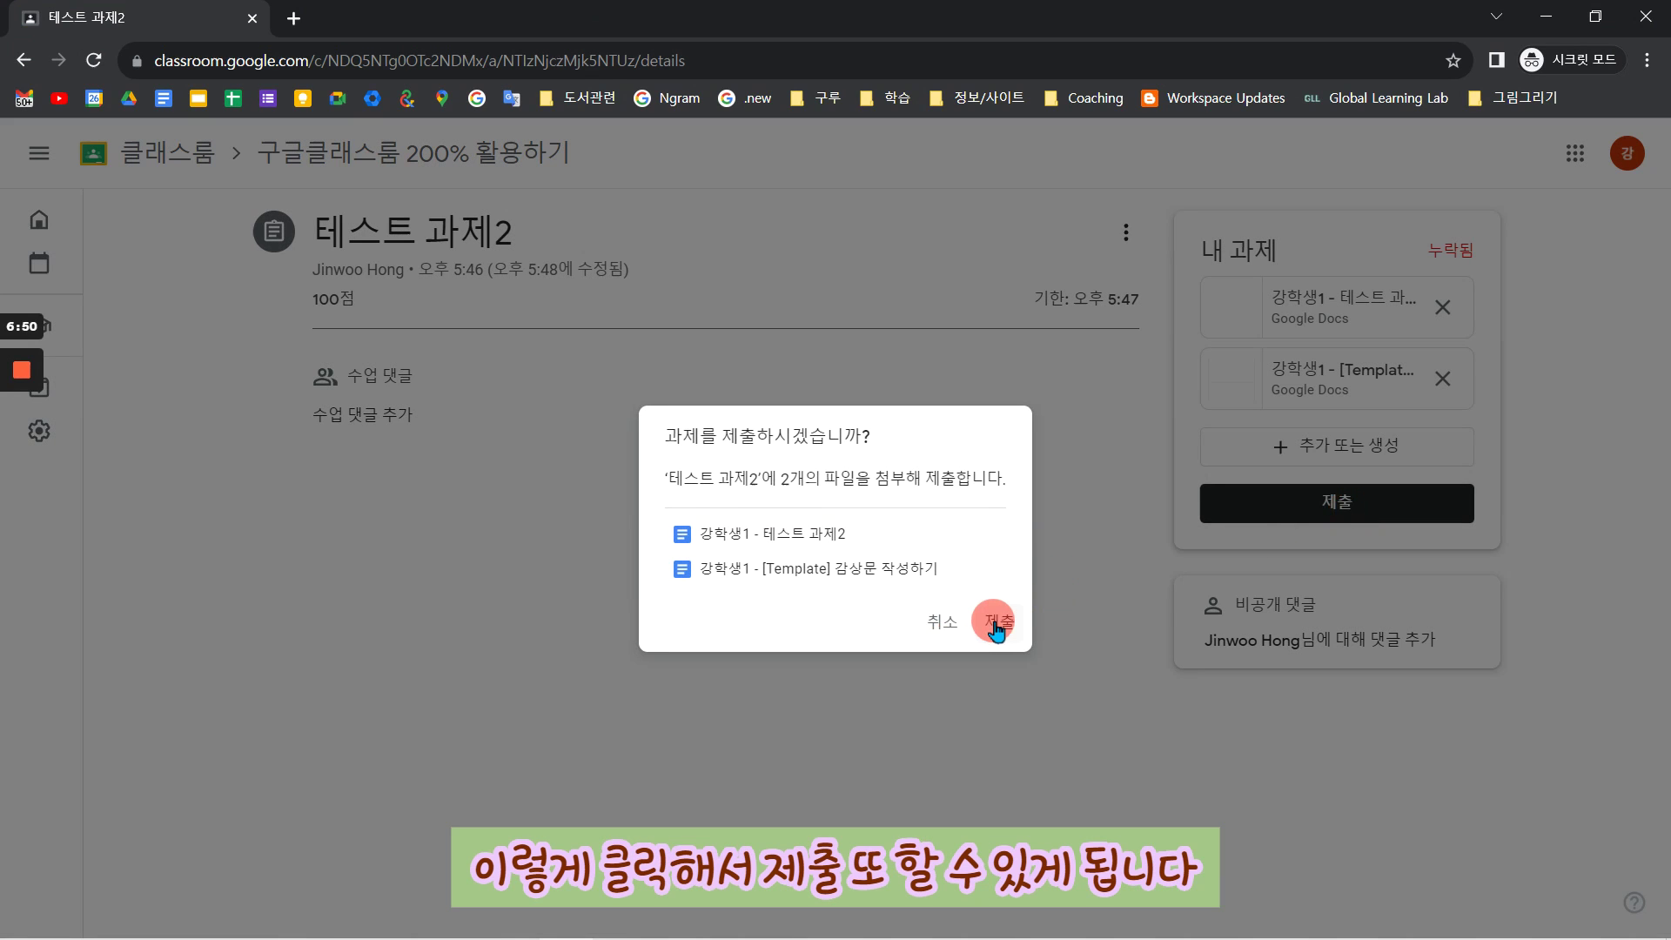
pyautogui.click(946, 631)
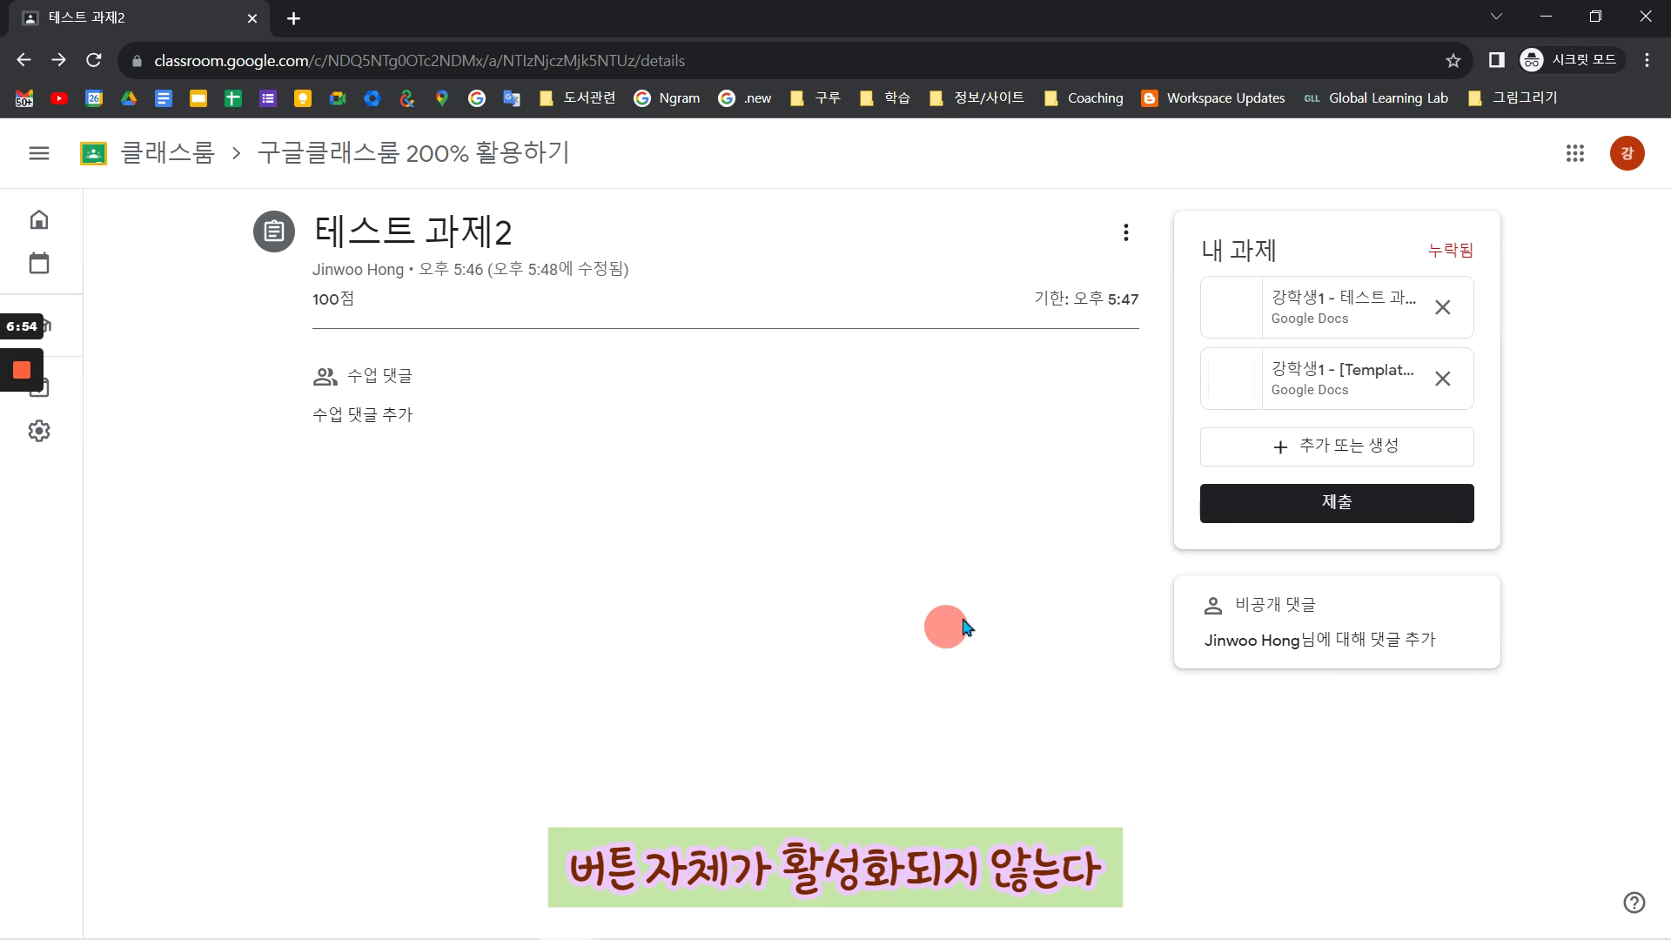
pyautogui.click(1365, 512)
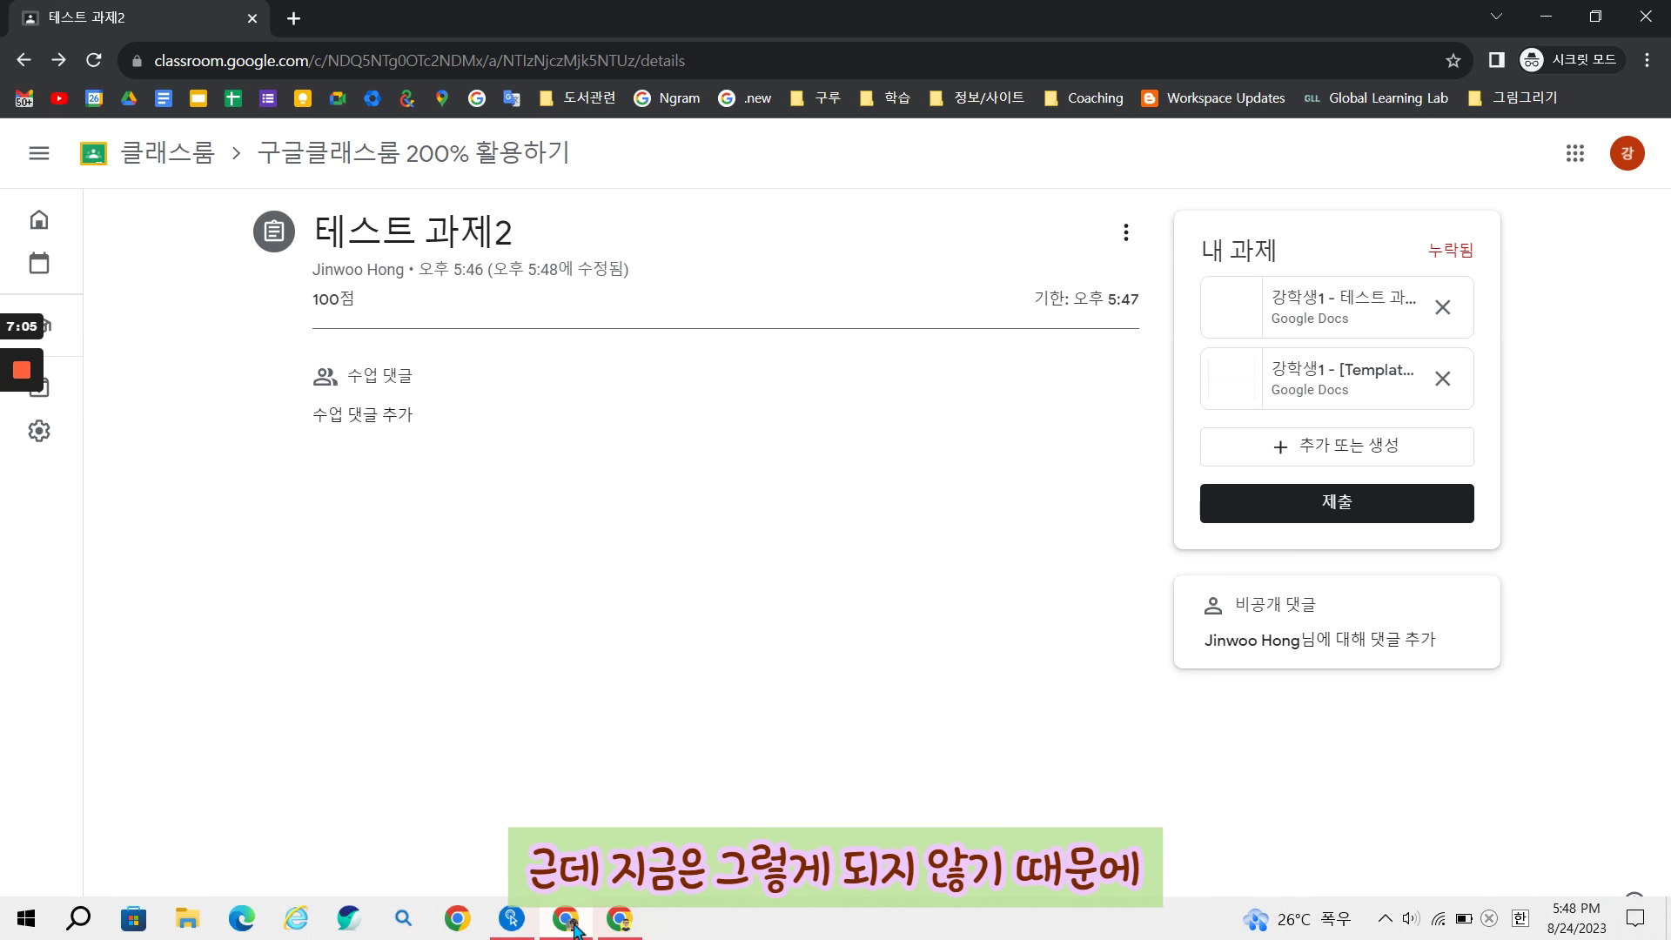
# - Return to the teacher's Chrome window and open 테스트 과제2 for editing to review its late-submission setting
pyautogui.click(619, 918)
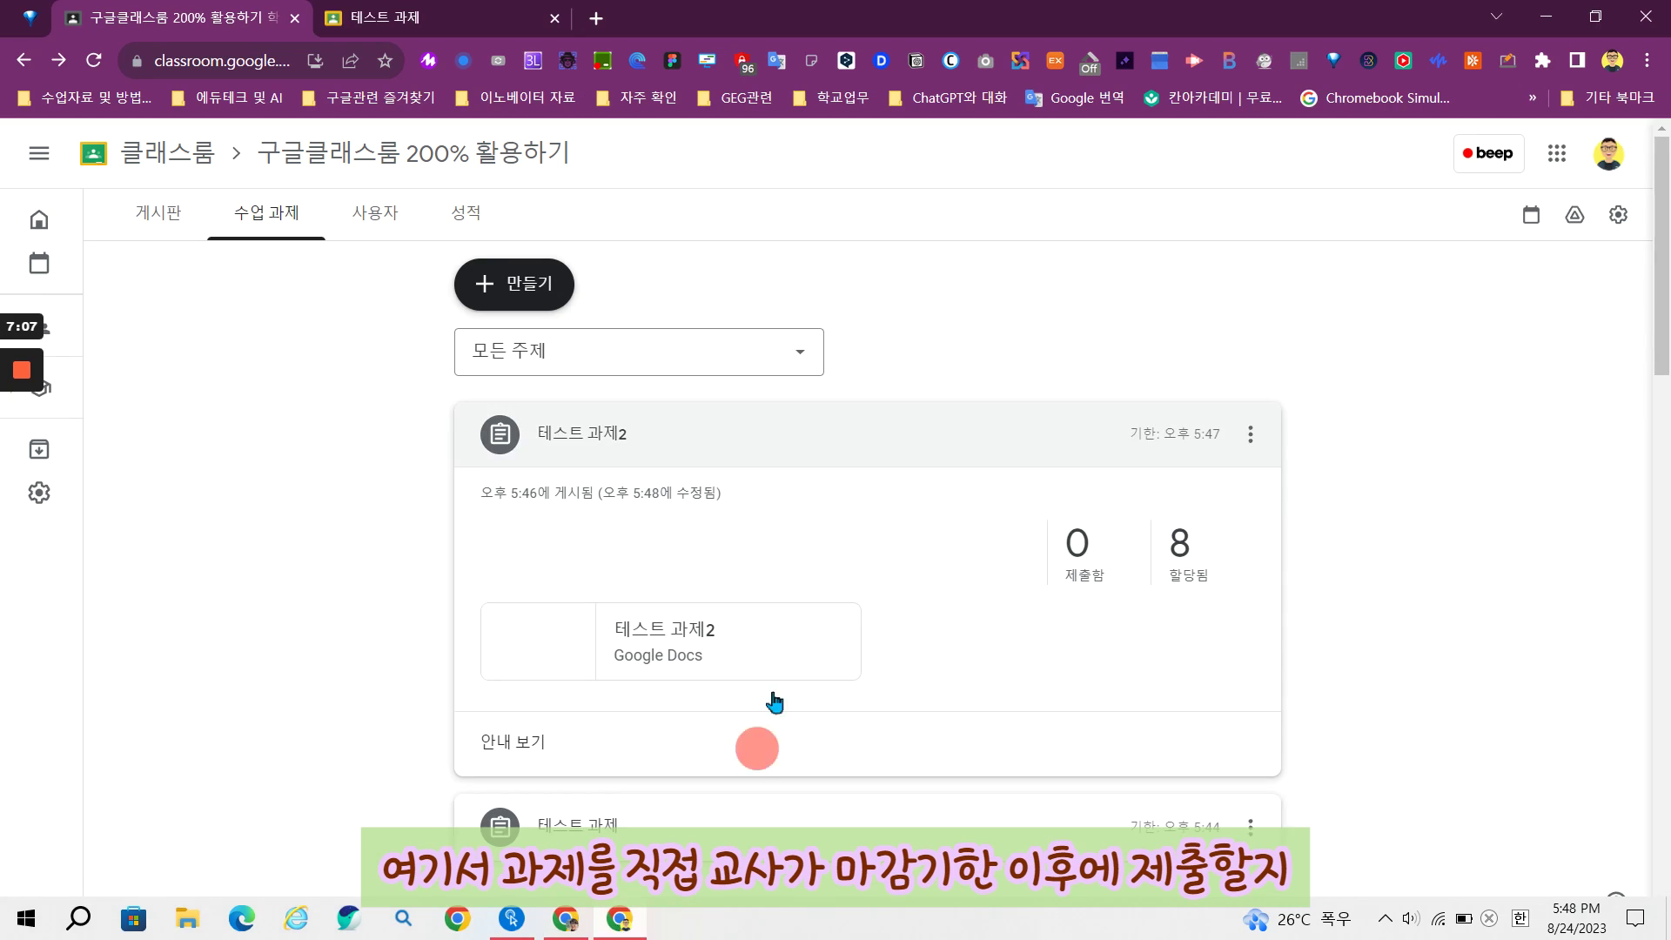
pyautogui.click(1253, 439)
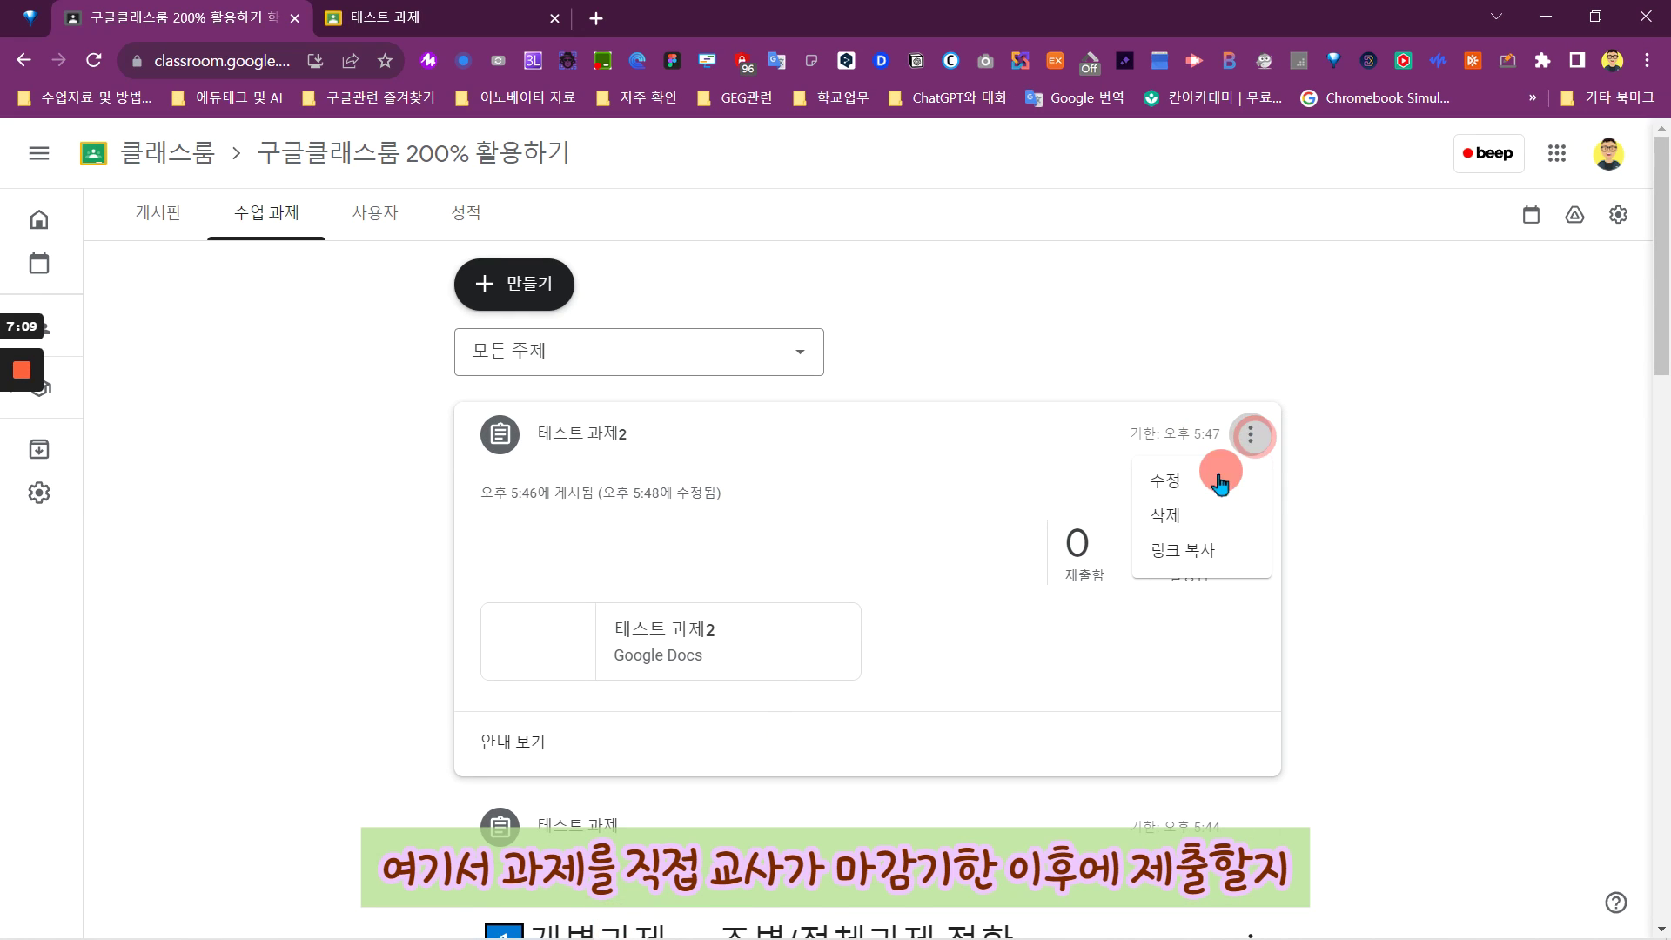
pyautogui.click(1187, 481)
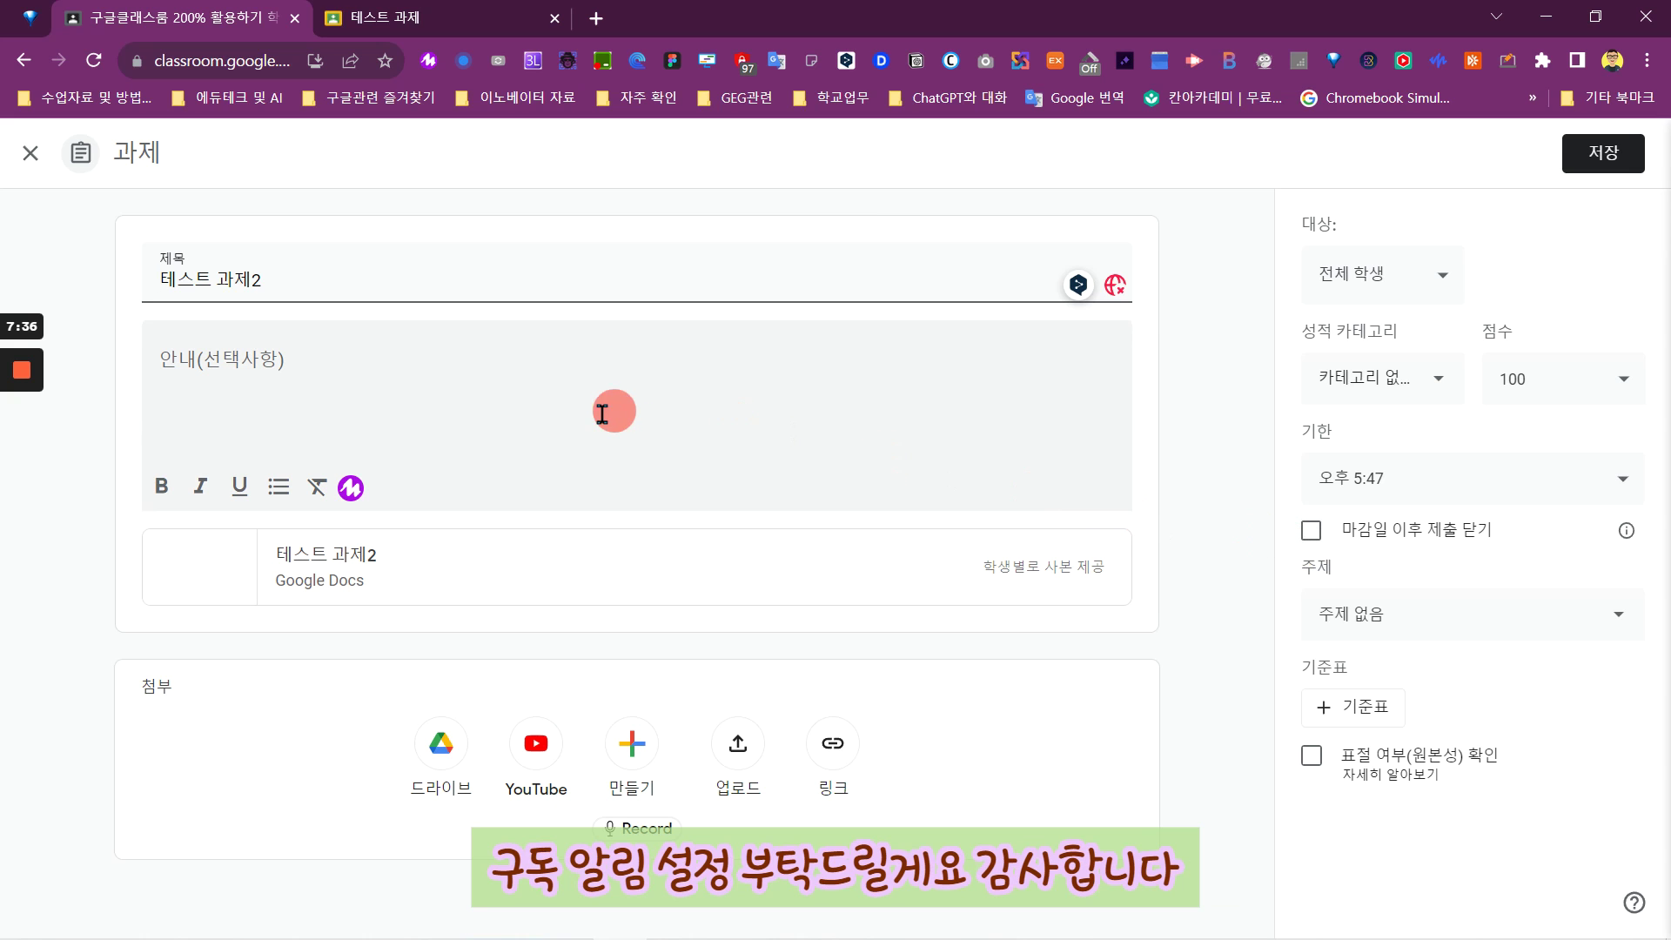
pyautogui.moveTo(21, 373)
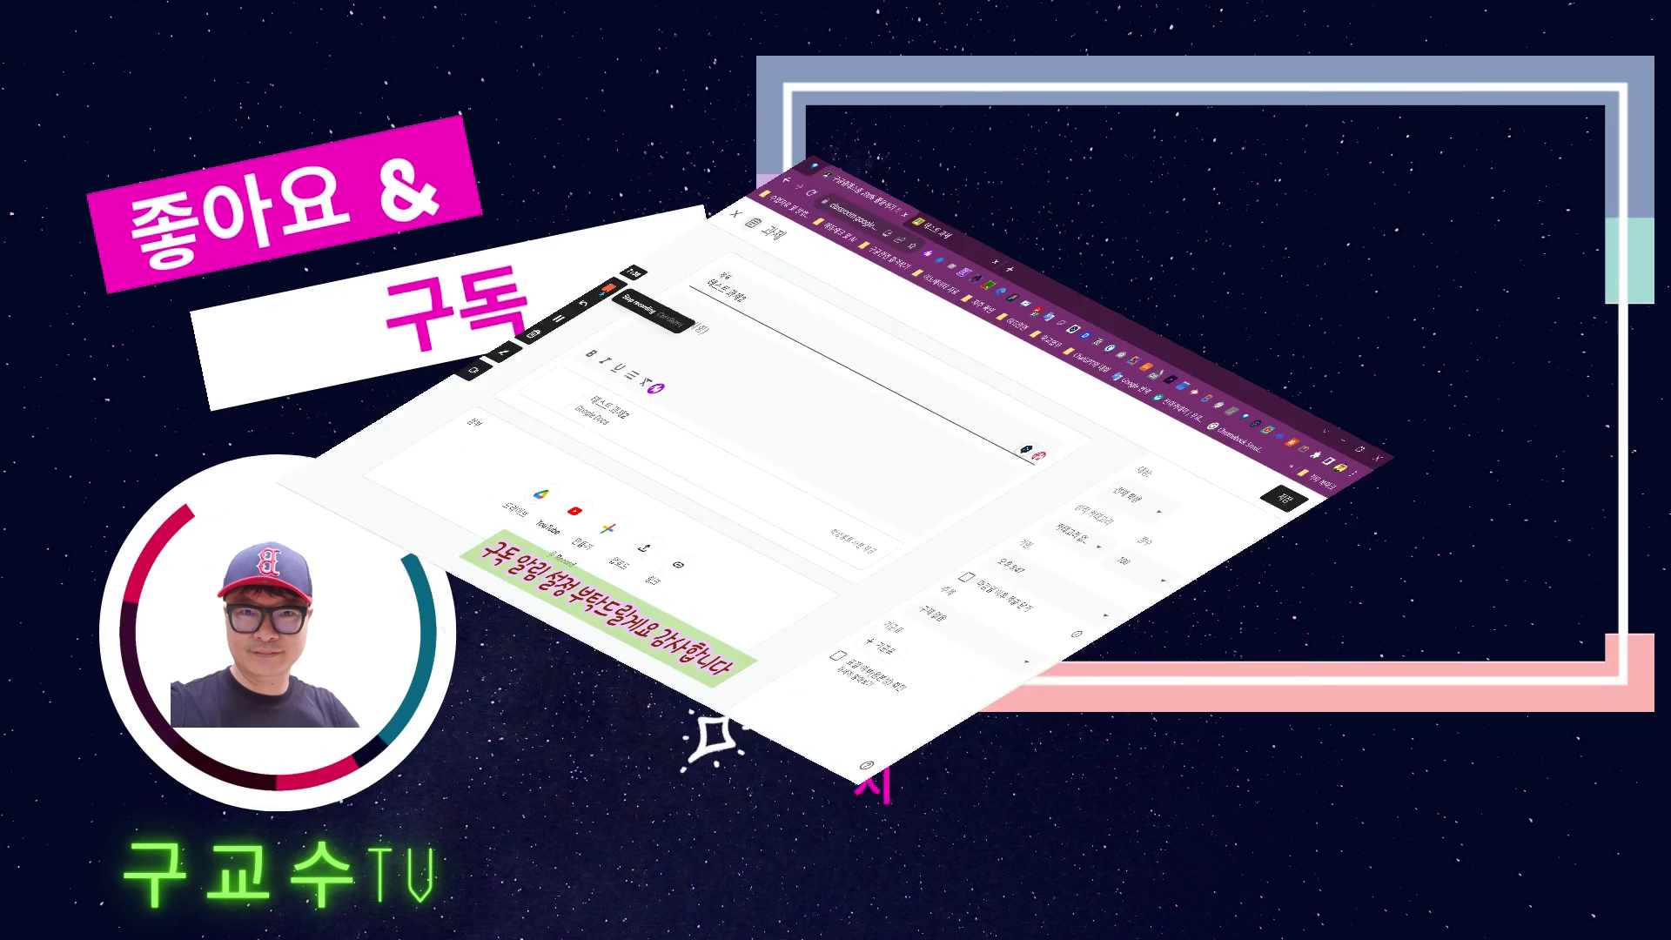